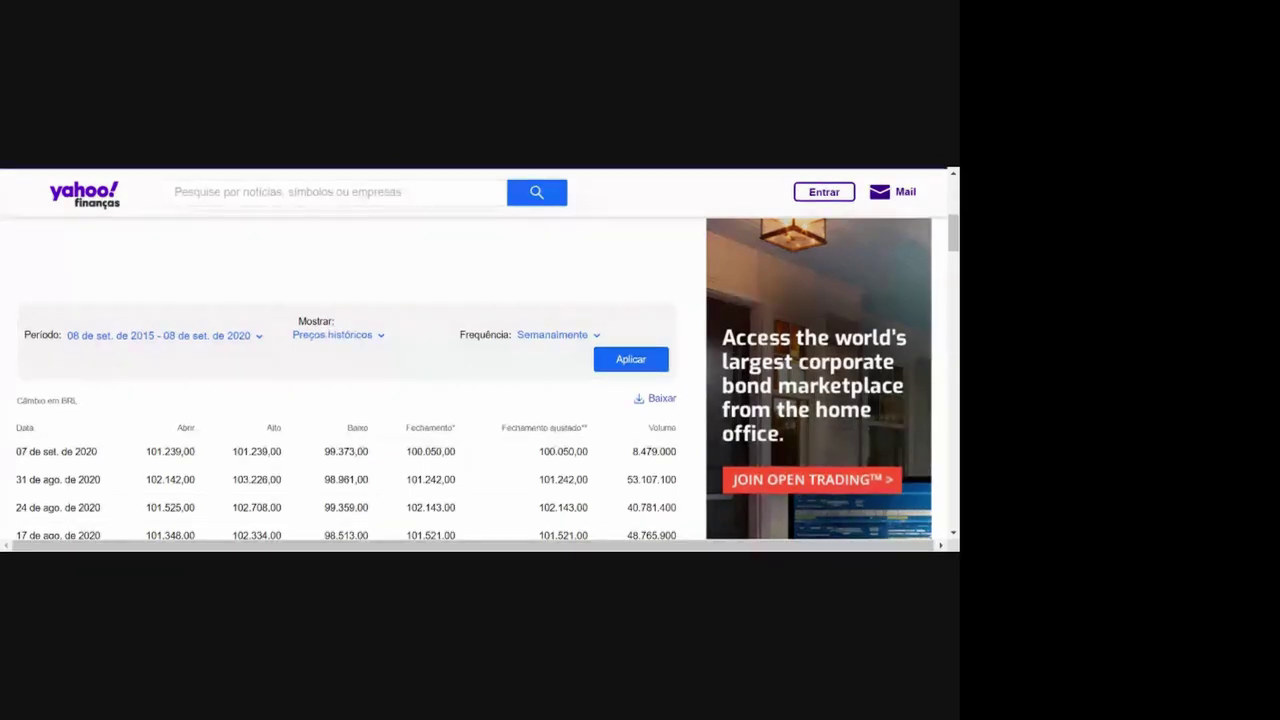
Switch to the NTCO3.SA file in Excel and split column A into separate General-format columns, using Tab and Comma delimiters
scroll(480, 380, "up", 1)
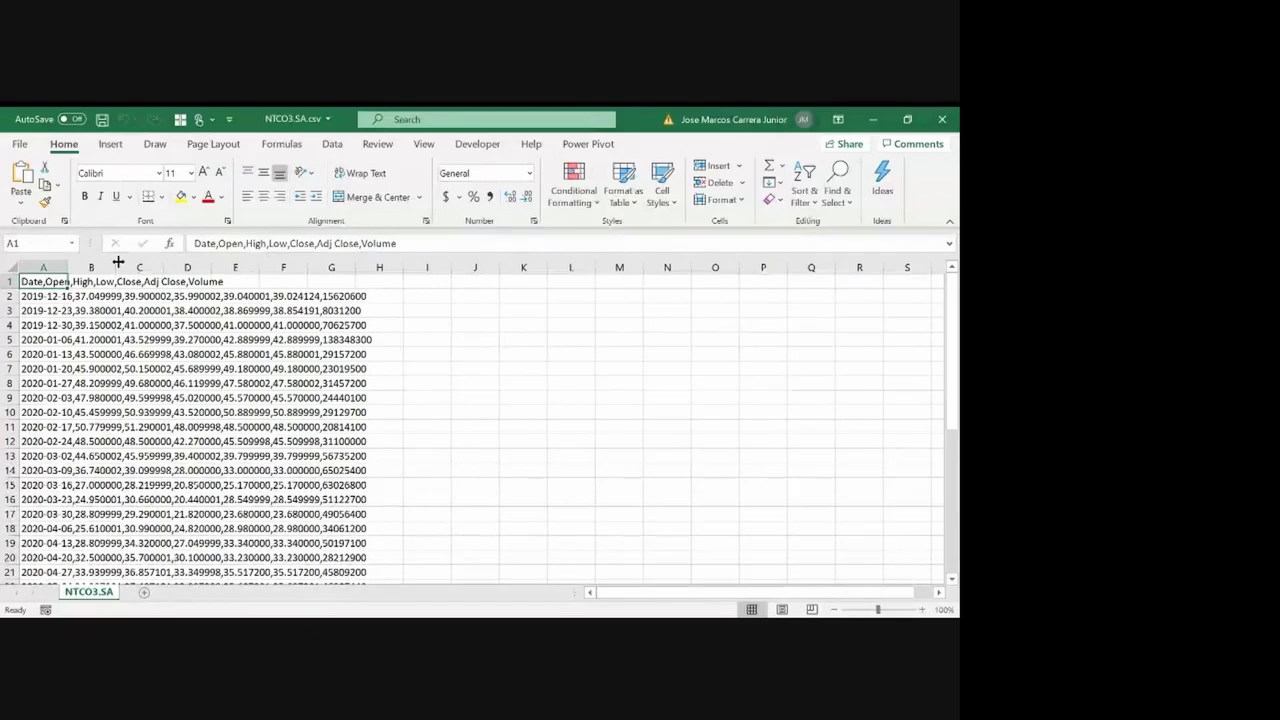
key("Down")
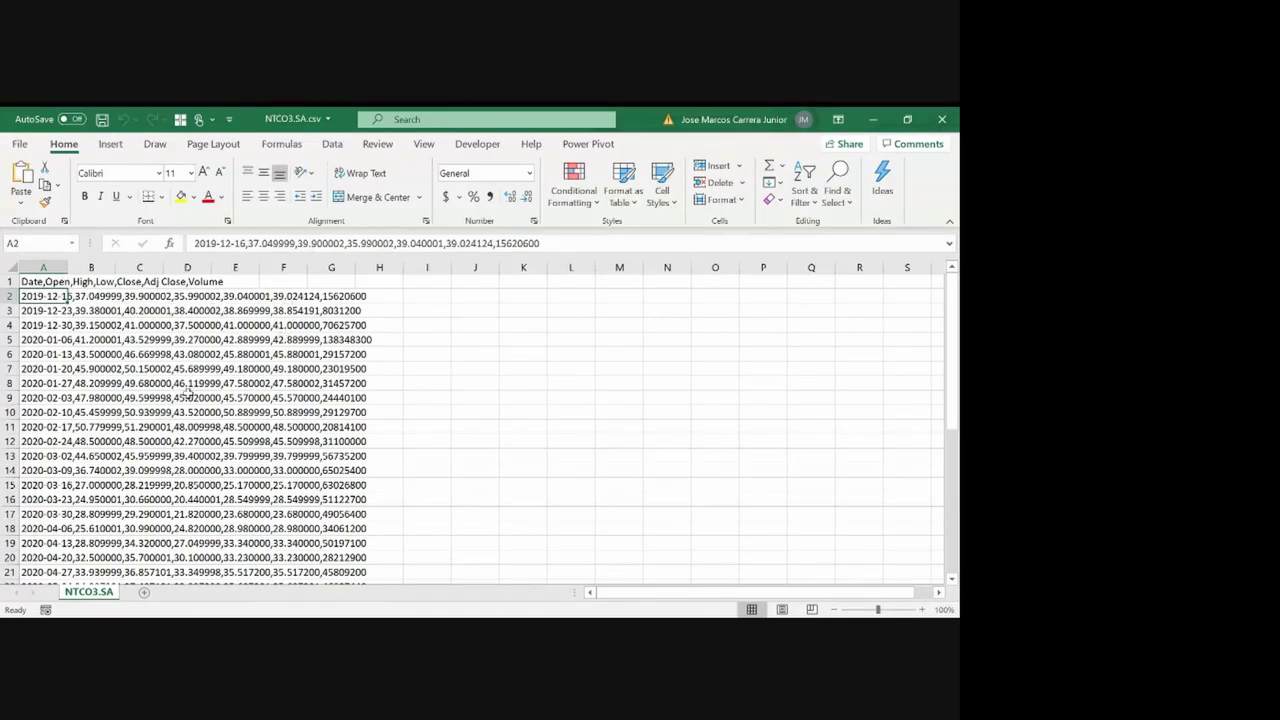
left_click(51, 263)
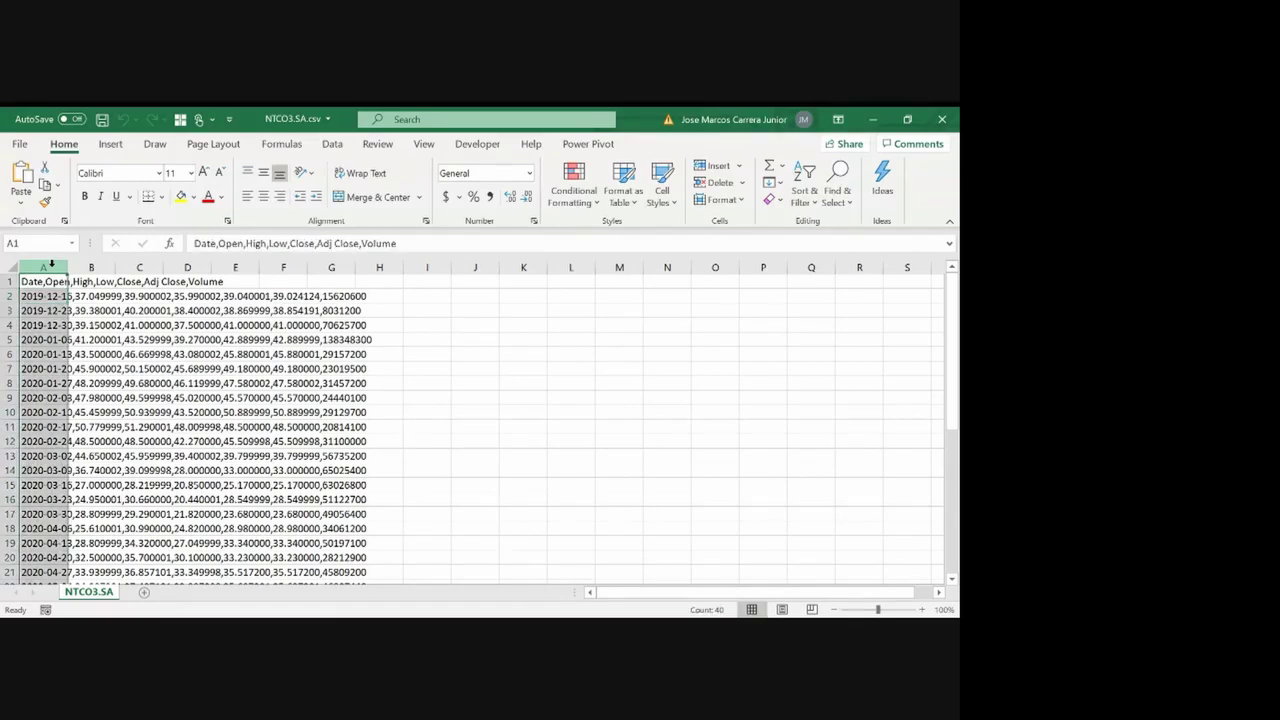
left_click(333, 145)
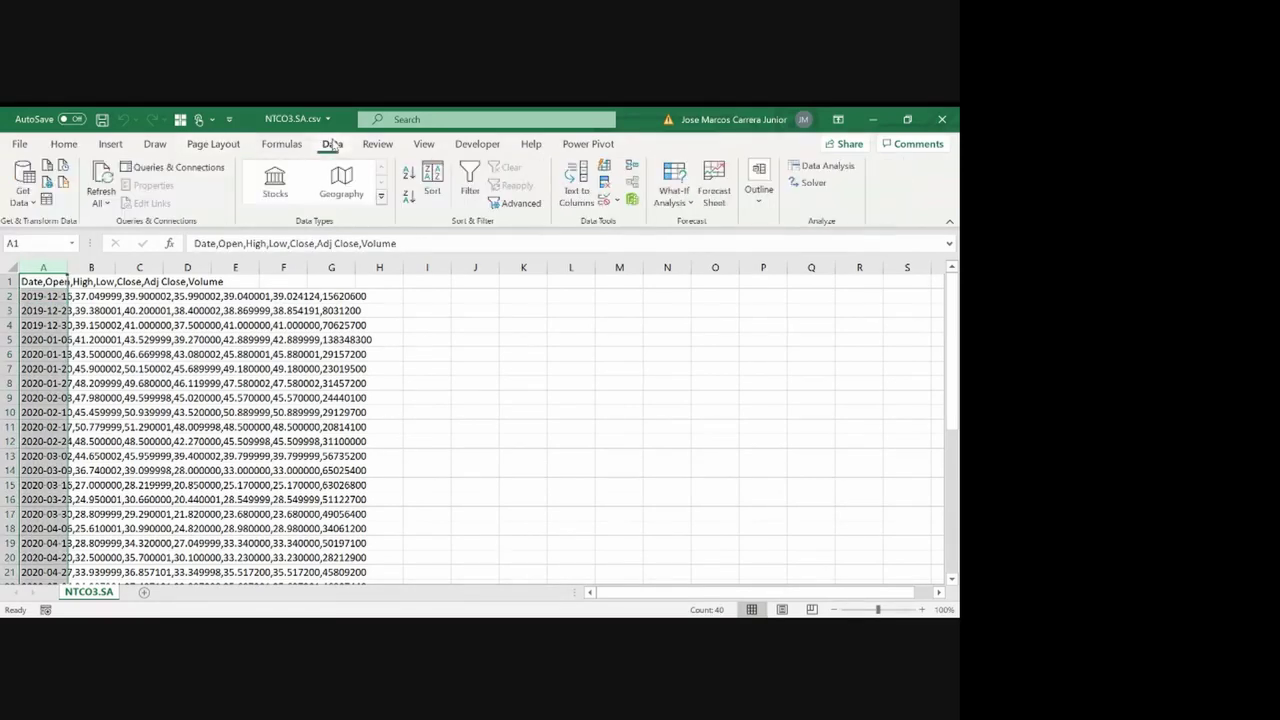
left_click(567, 195)
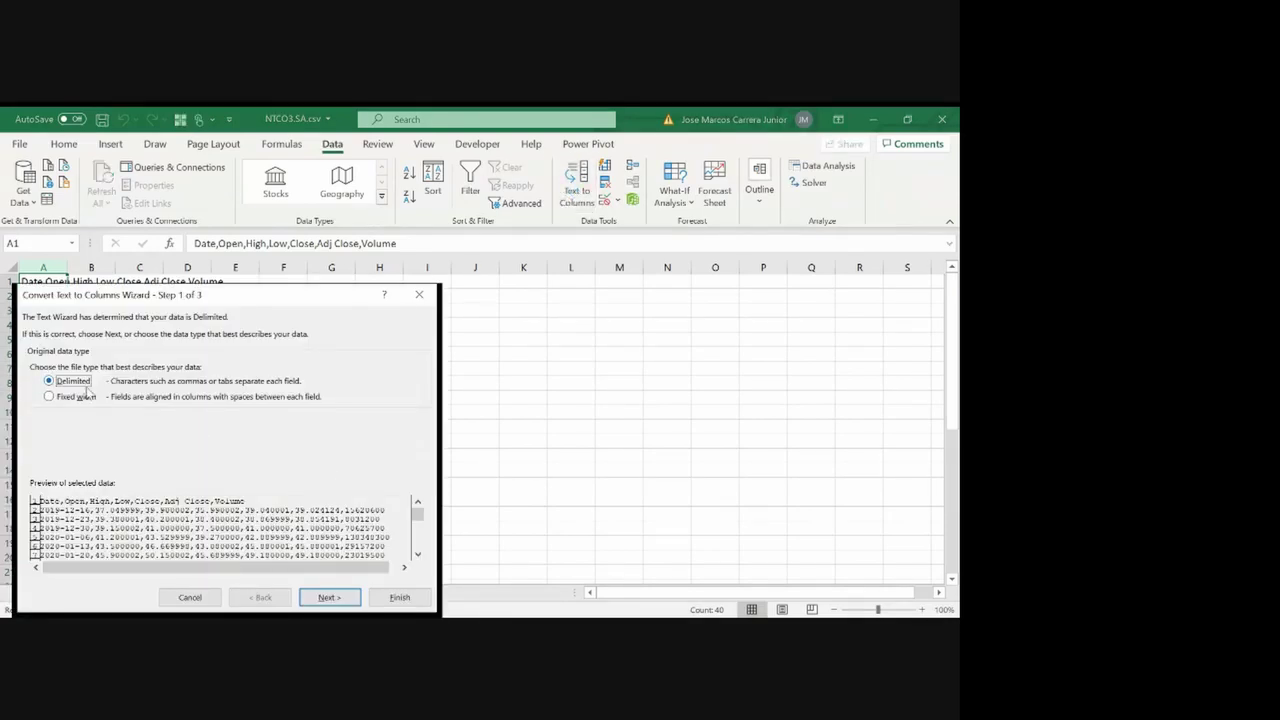
left_click(329, 598)
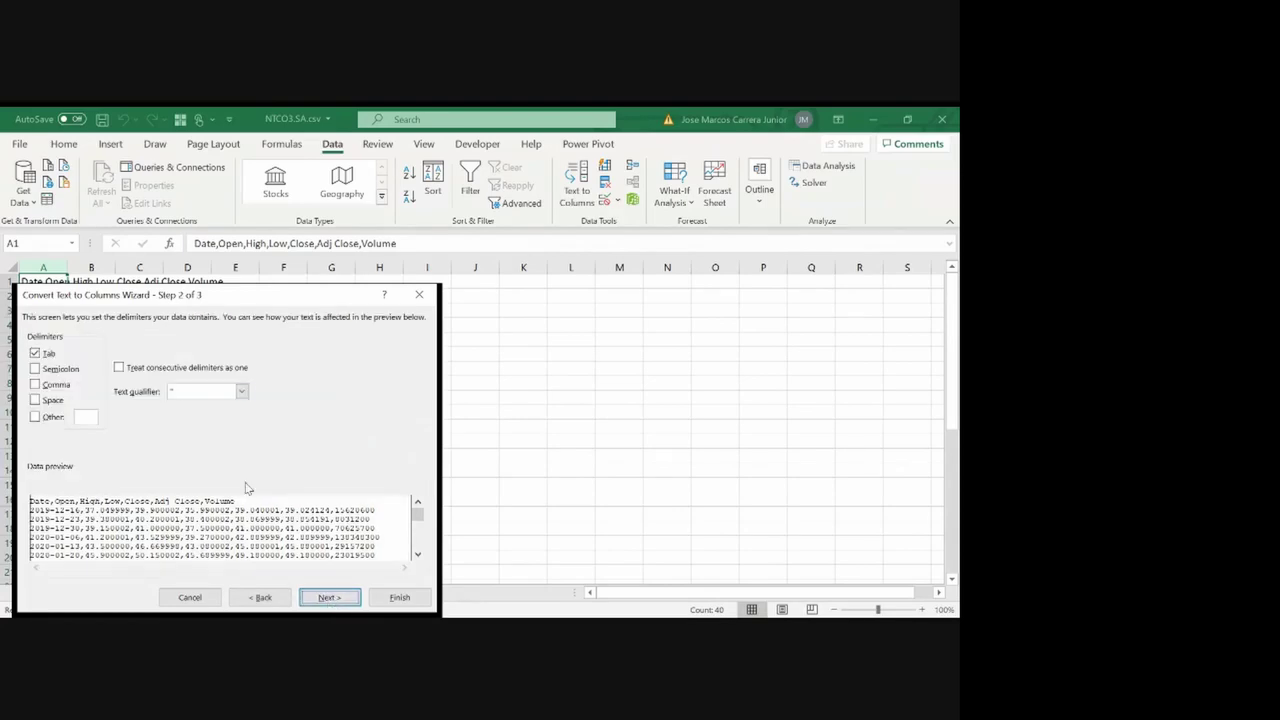
left_click(62, 387)
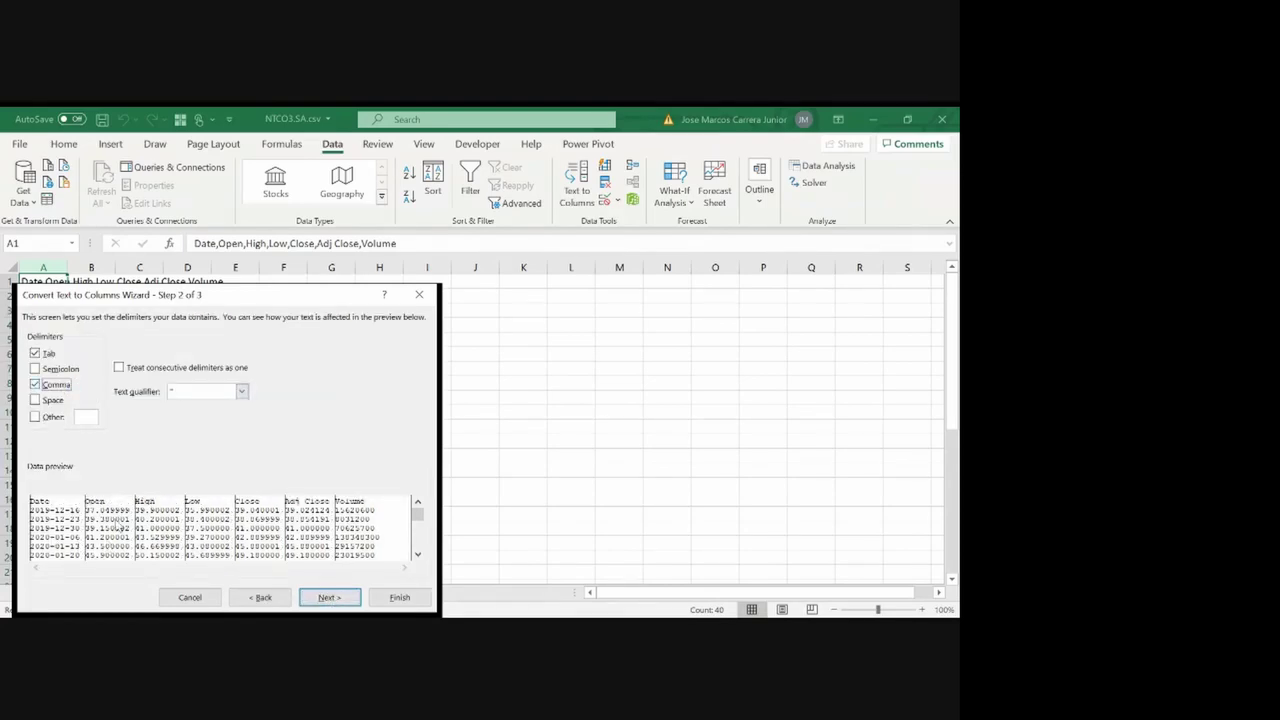
left_click(330, 598)
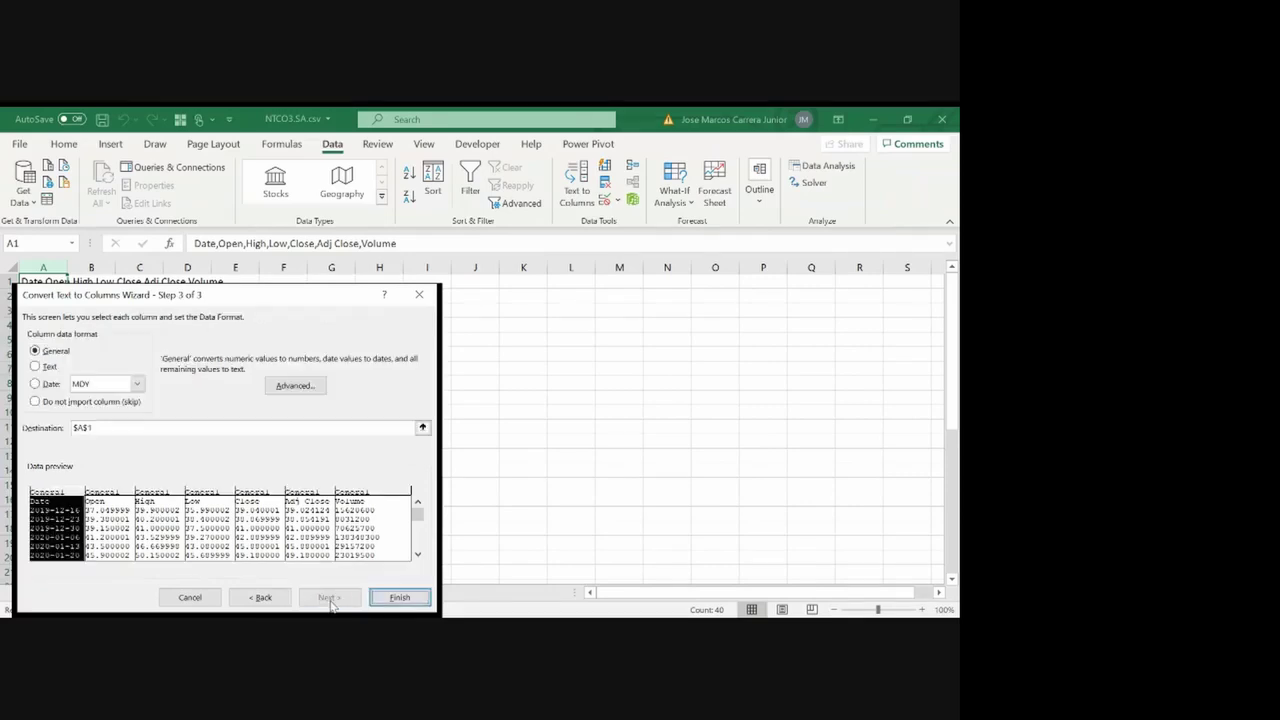
left_click(398, 598)
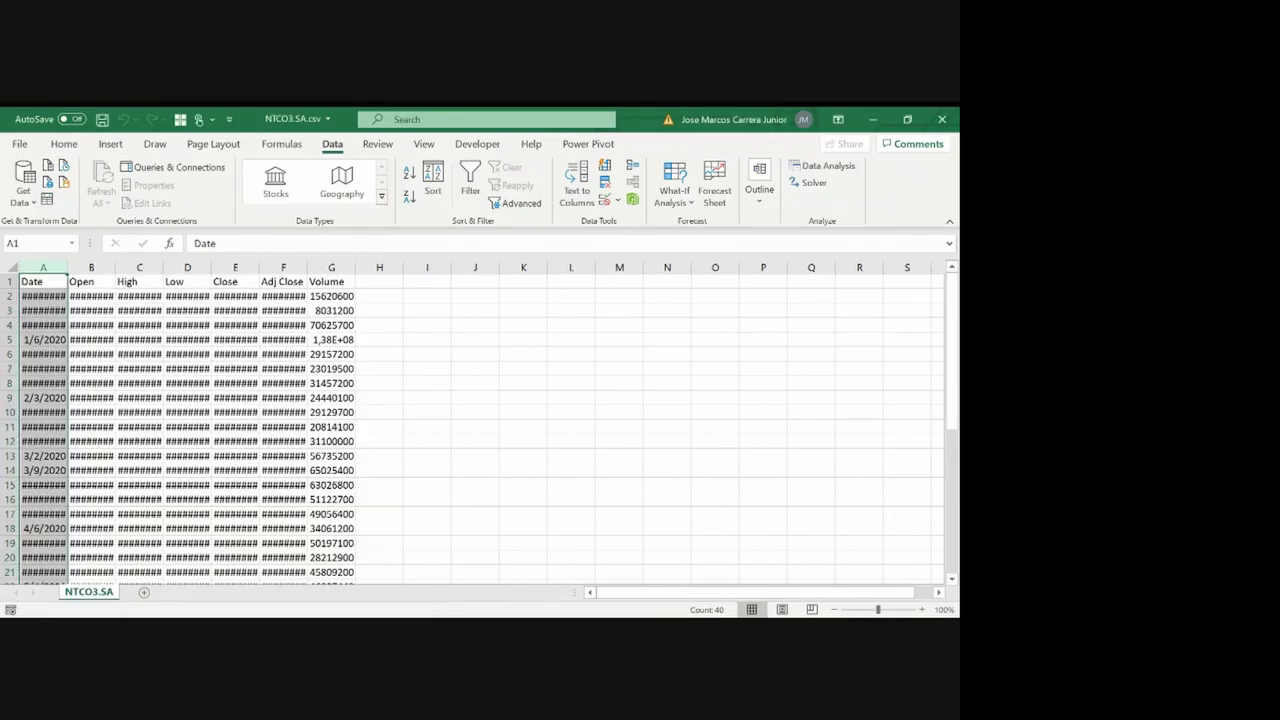
Autofit the width of every column in the NTCO3.SA sheet
left_click(10, 270)
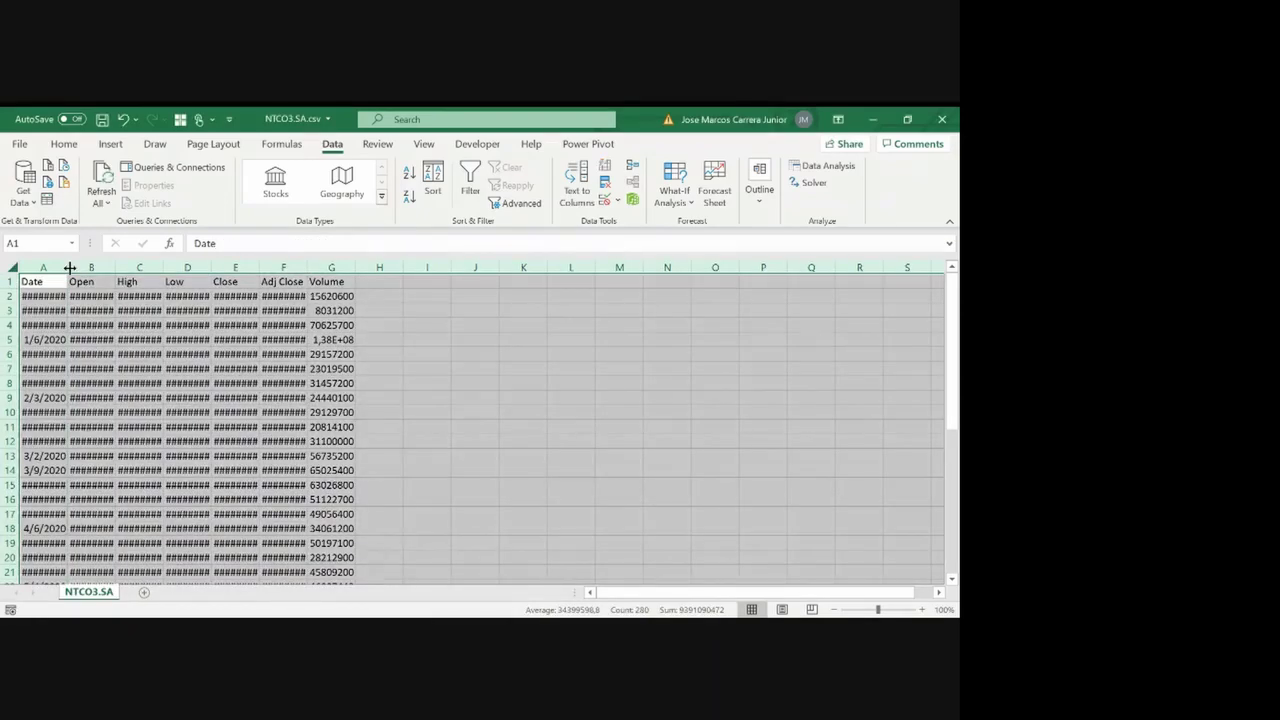
double_click(70, 267)
left_click(70, 282)
Highlight the Adj Close header cell F1 with a yellow fill
key("Right")
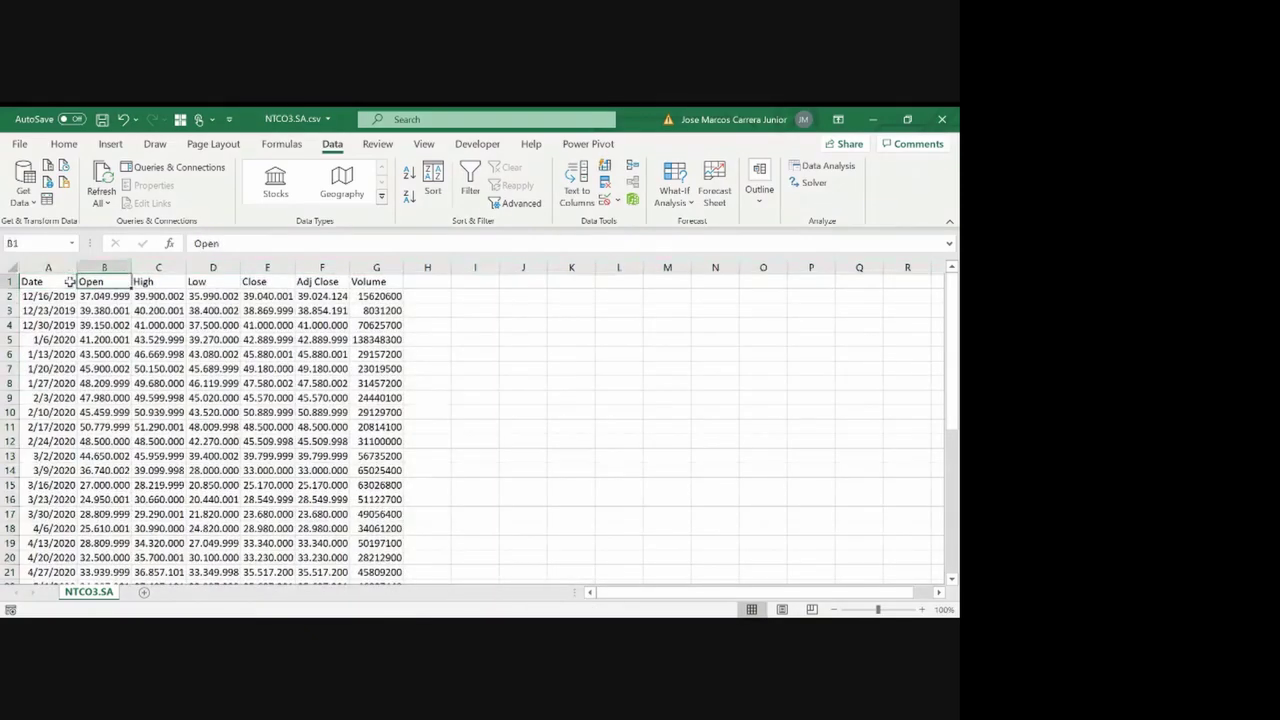
key("Right")
key("Right")
key("Right")
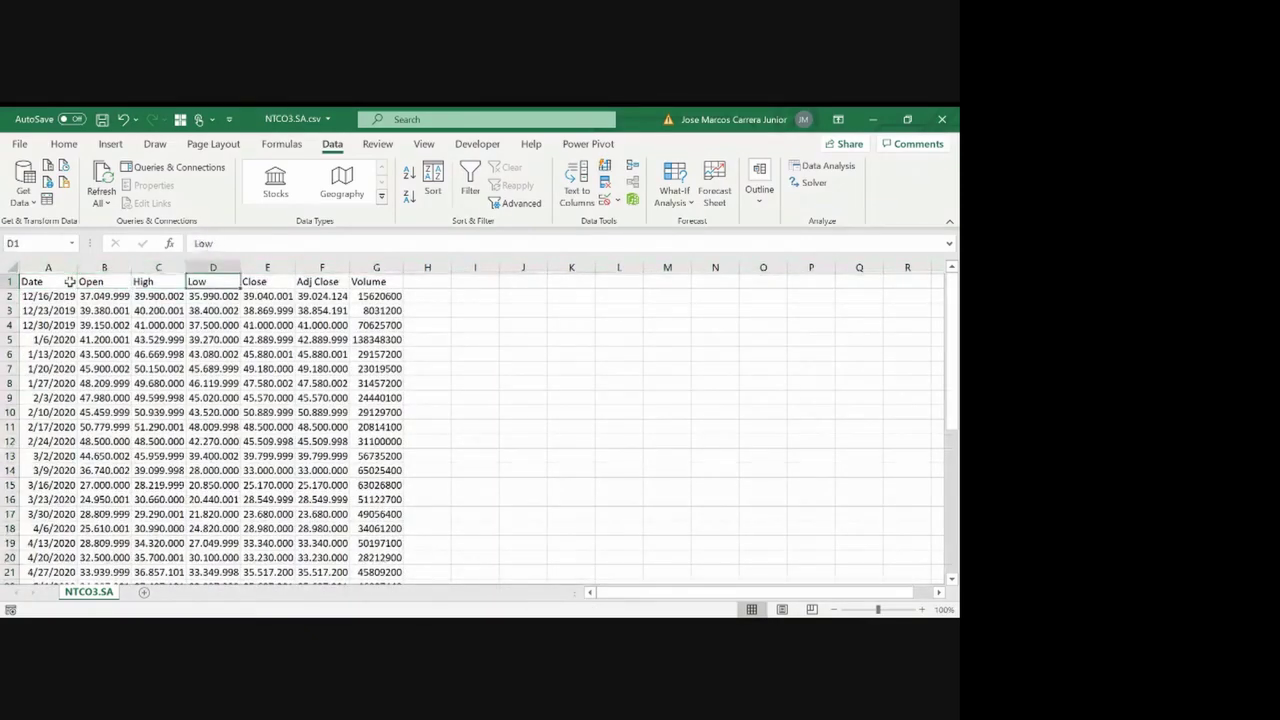
key("Right")
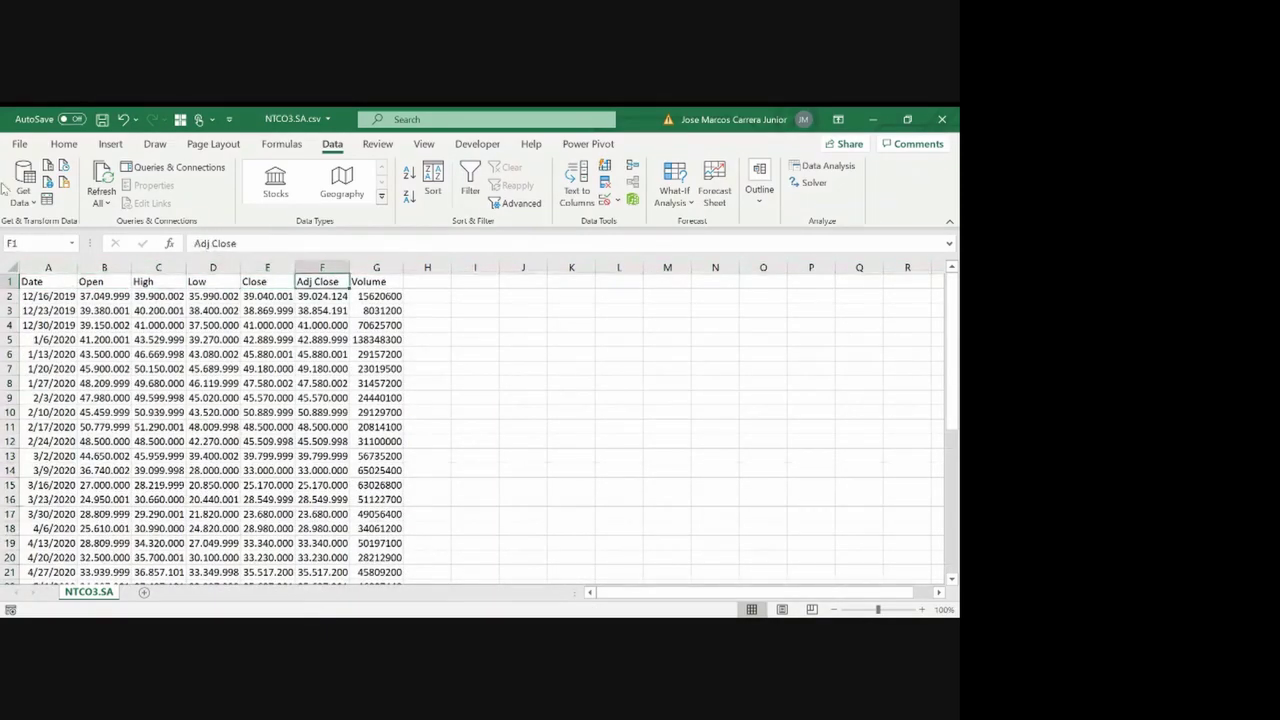
left_click(63, 144)
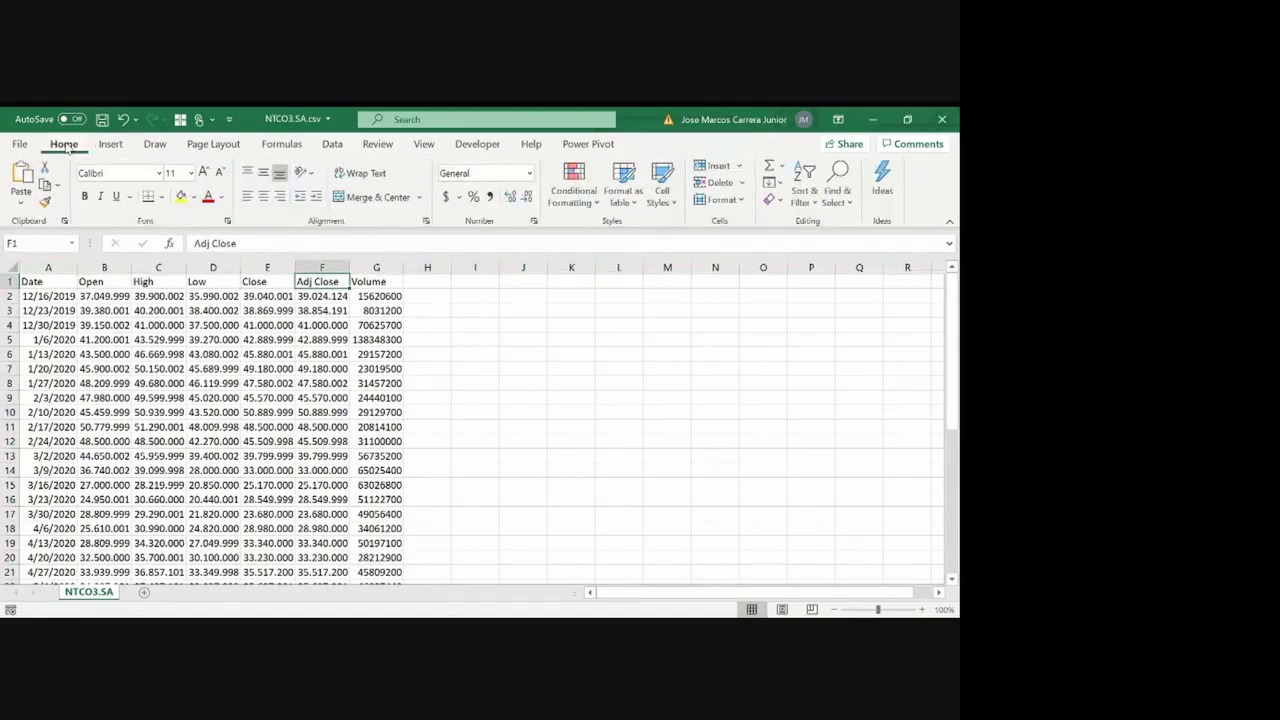
left_click(181, 197)
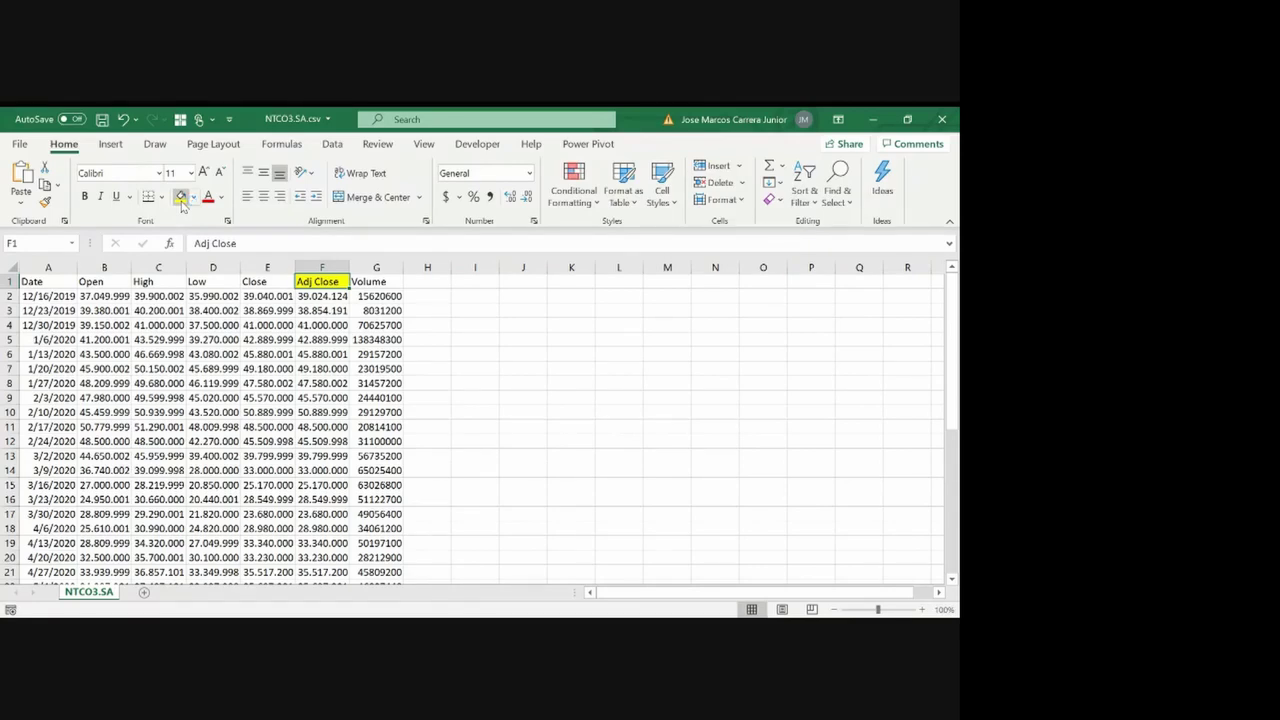
Check the extent of the Date column and sort the NTCO3.SA price table by date from newest to oldest
key("Left")
key("Left")
key("Left")
key("Left")
key("Down")
key("Left")
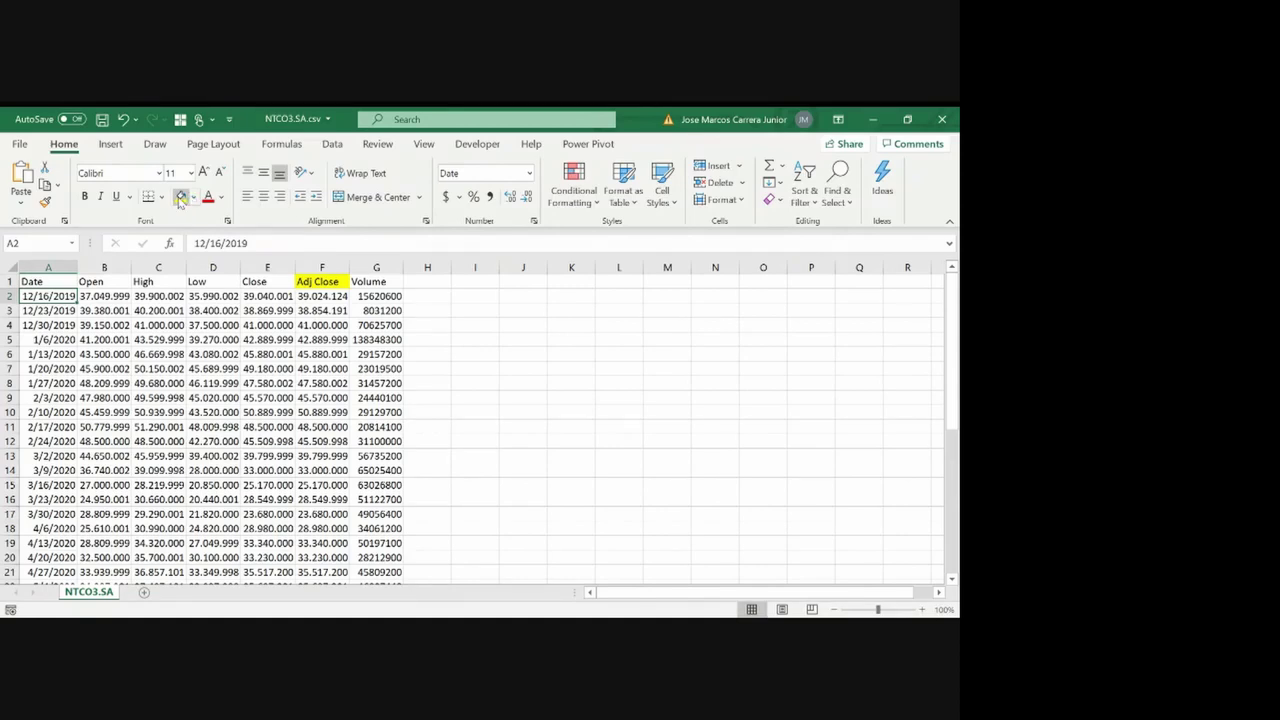
left_click(333, 144)
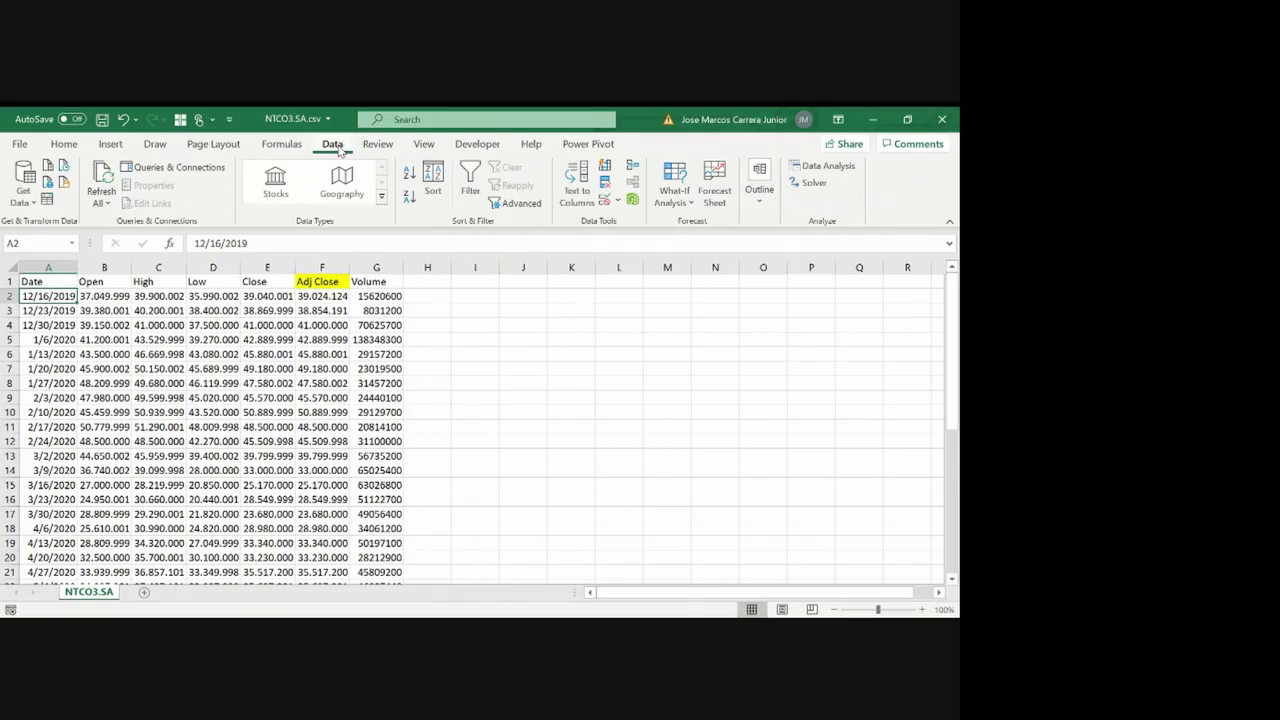
key("ctrl+Down")
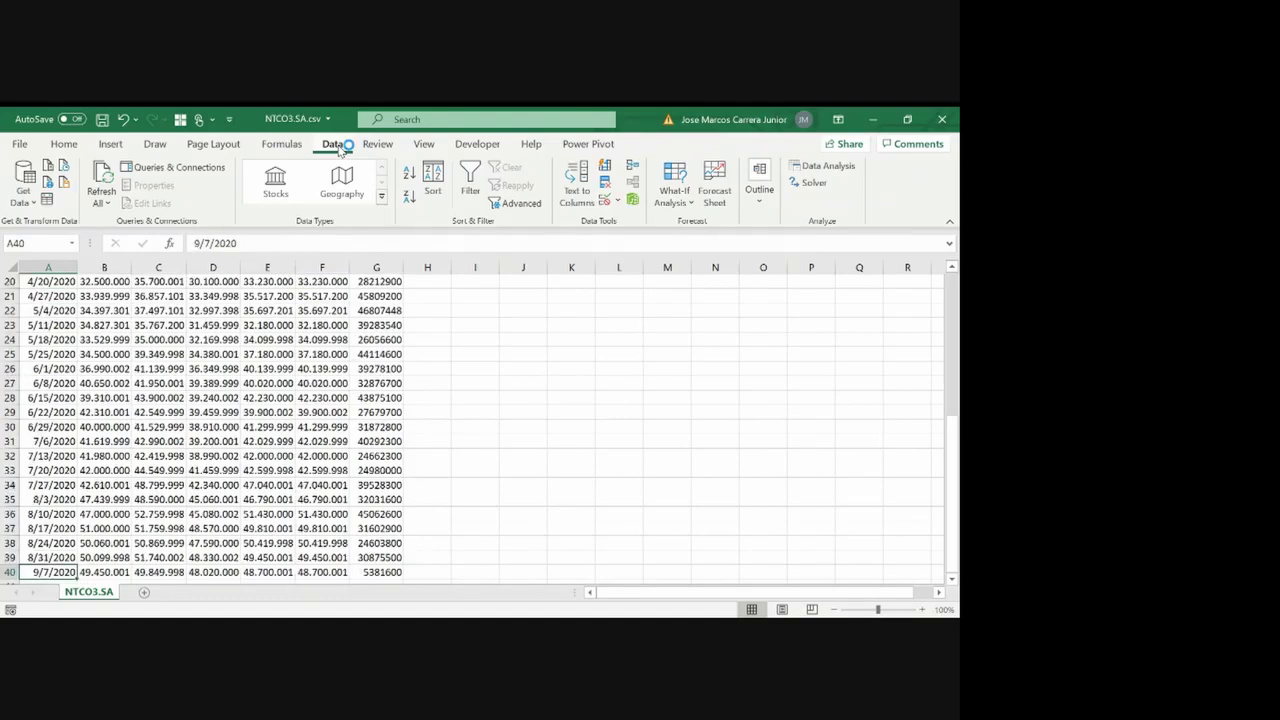
key("ctrl+Up")
key("Down")
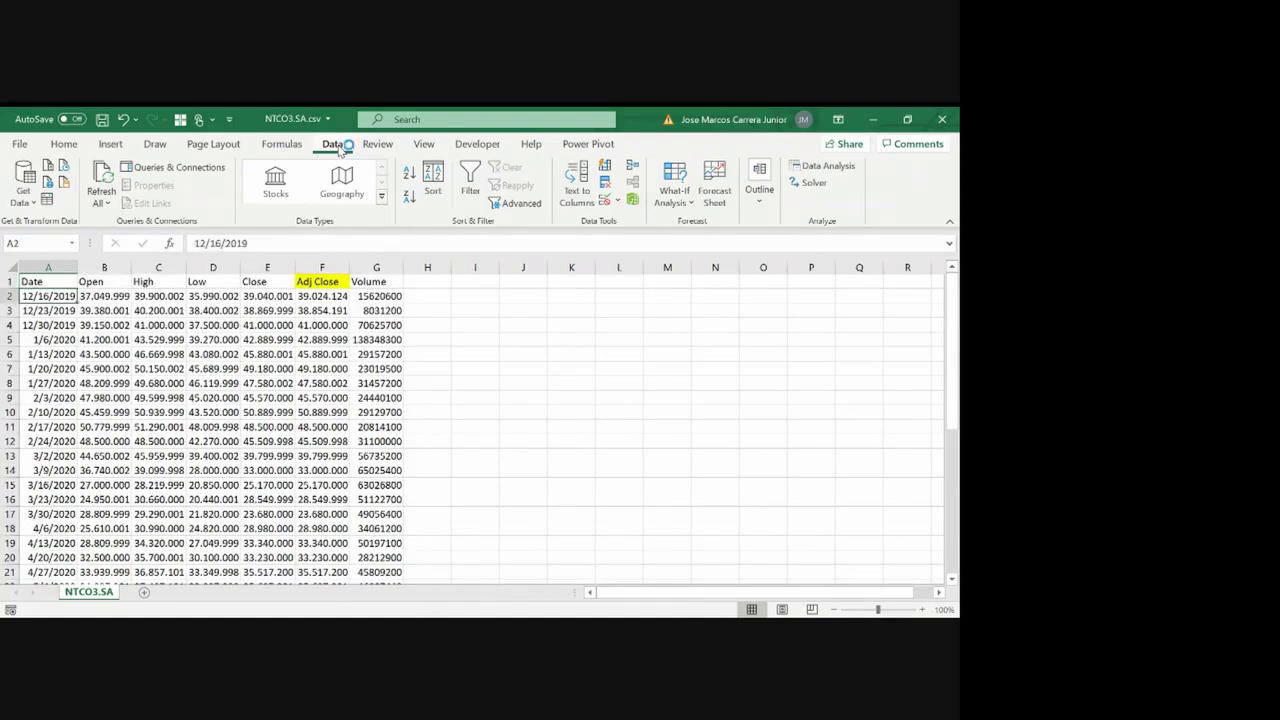
left_click(86, 145)
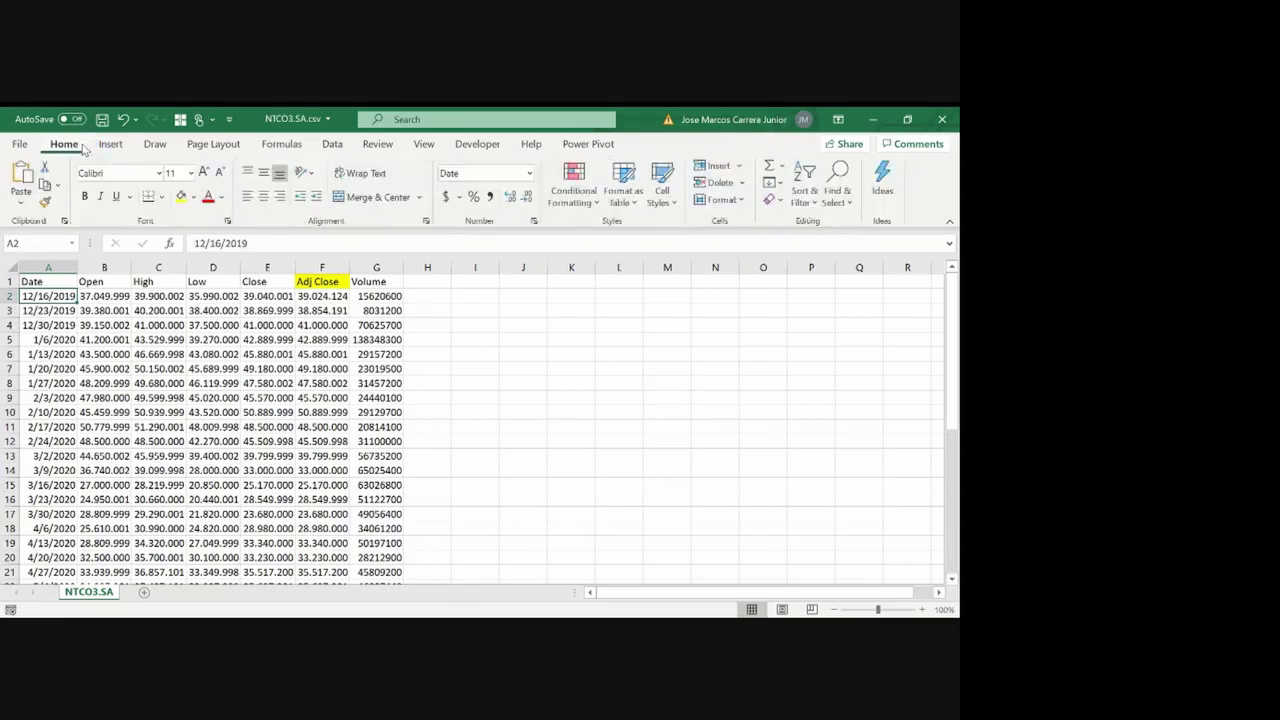
left_click(336, 147)
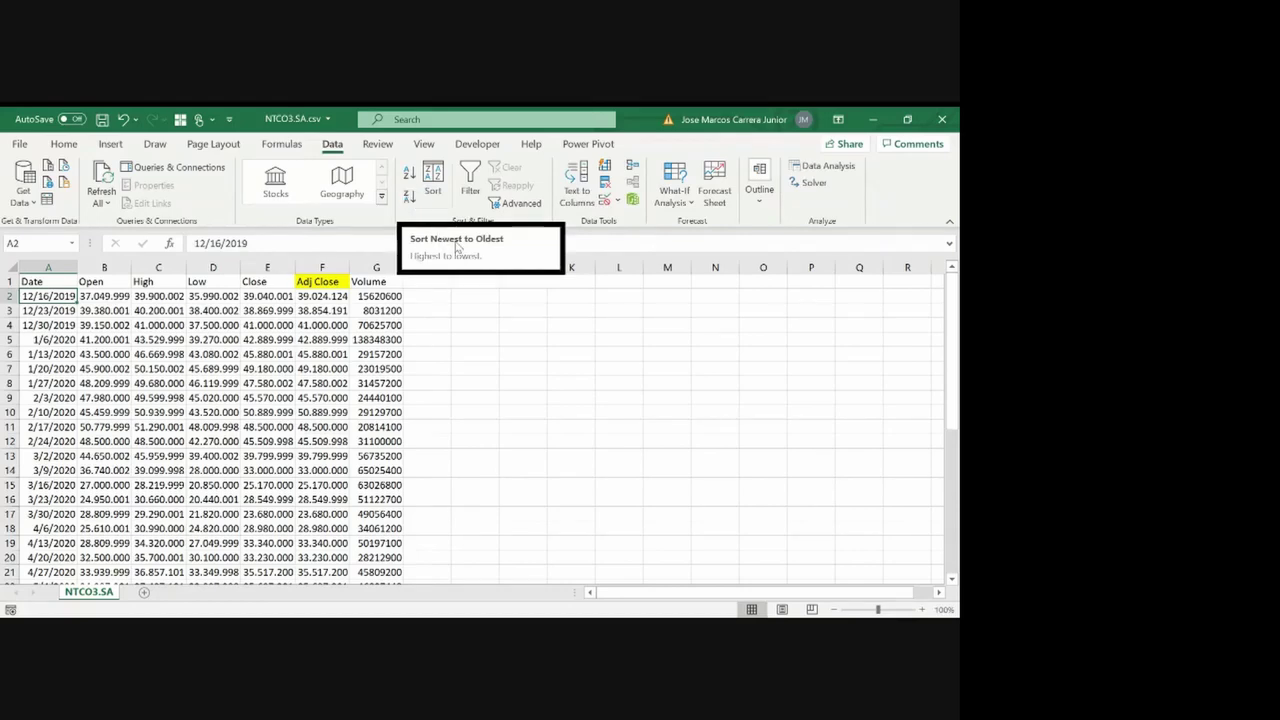
left_click(410, 197)
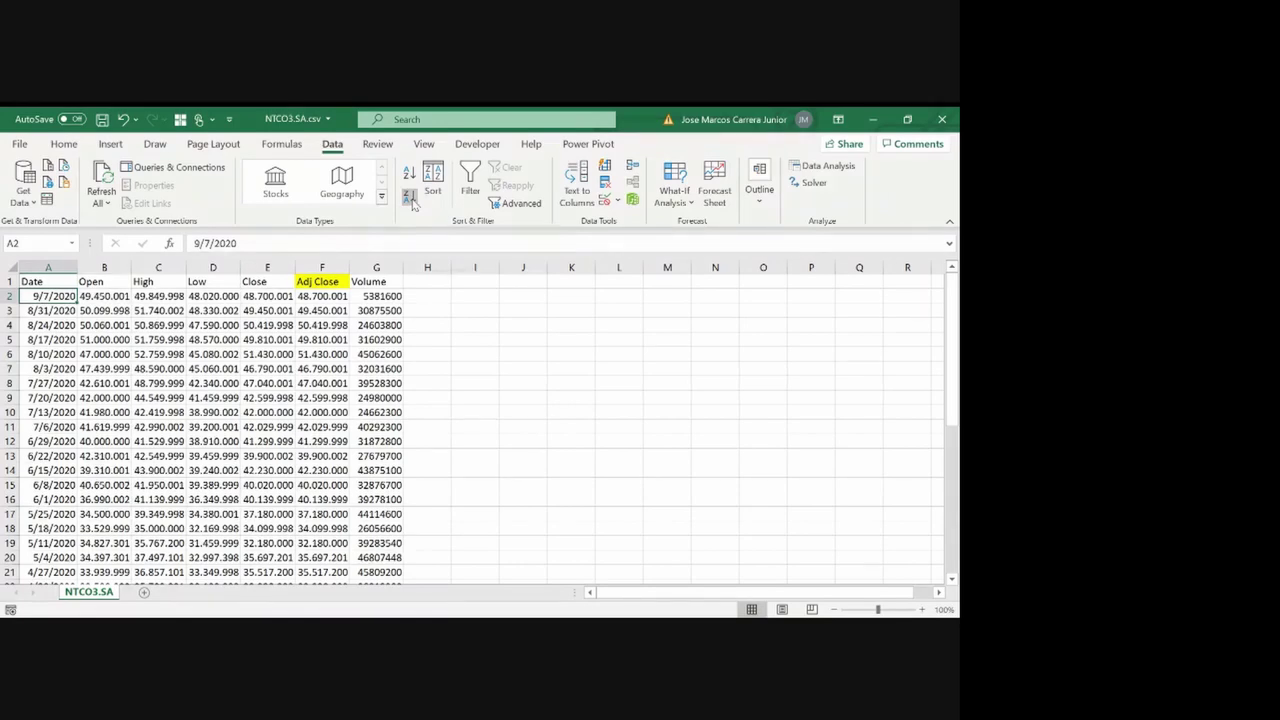
key("Down")
key("ctrl+Down")
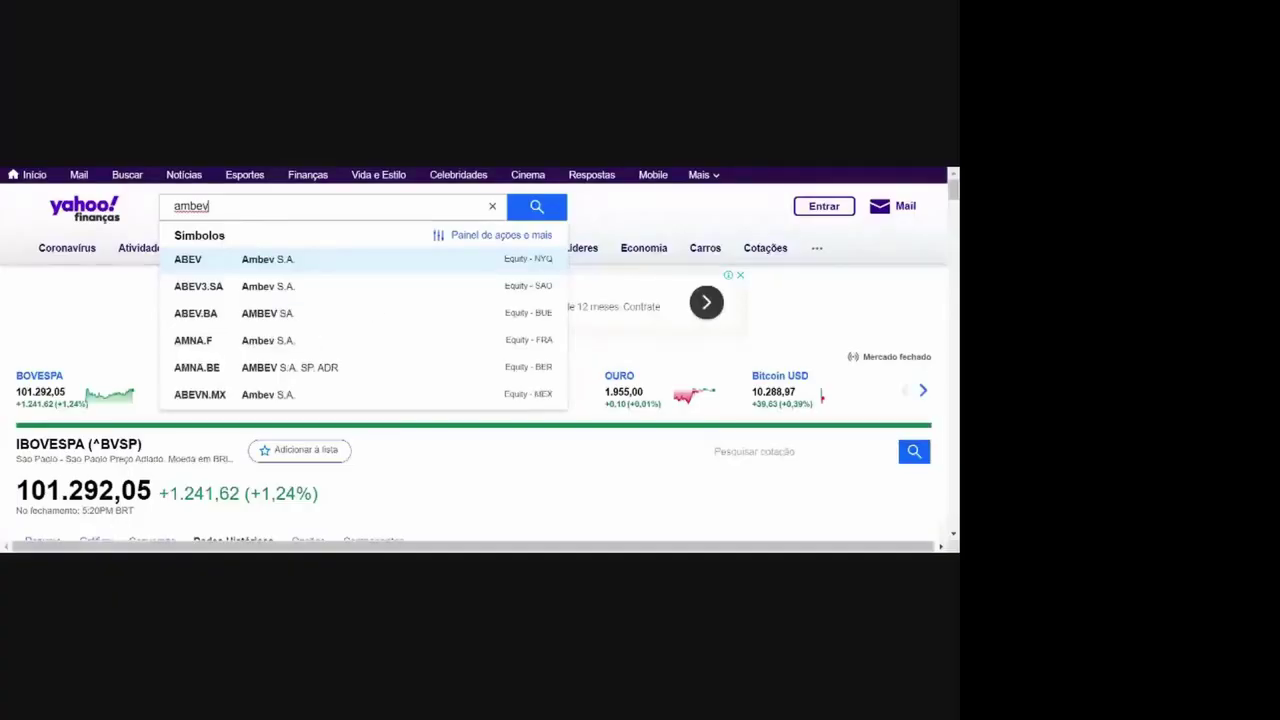
Switch to Yahoo Finanças and open the ABEV3.SA historical data for 08 de set. de 2015 to 08 de set. de 2020
left_click(458, 292)
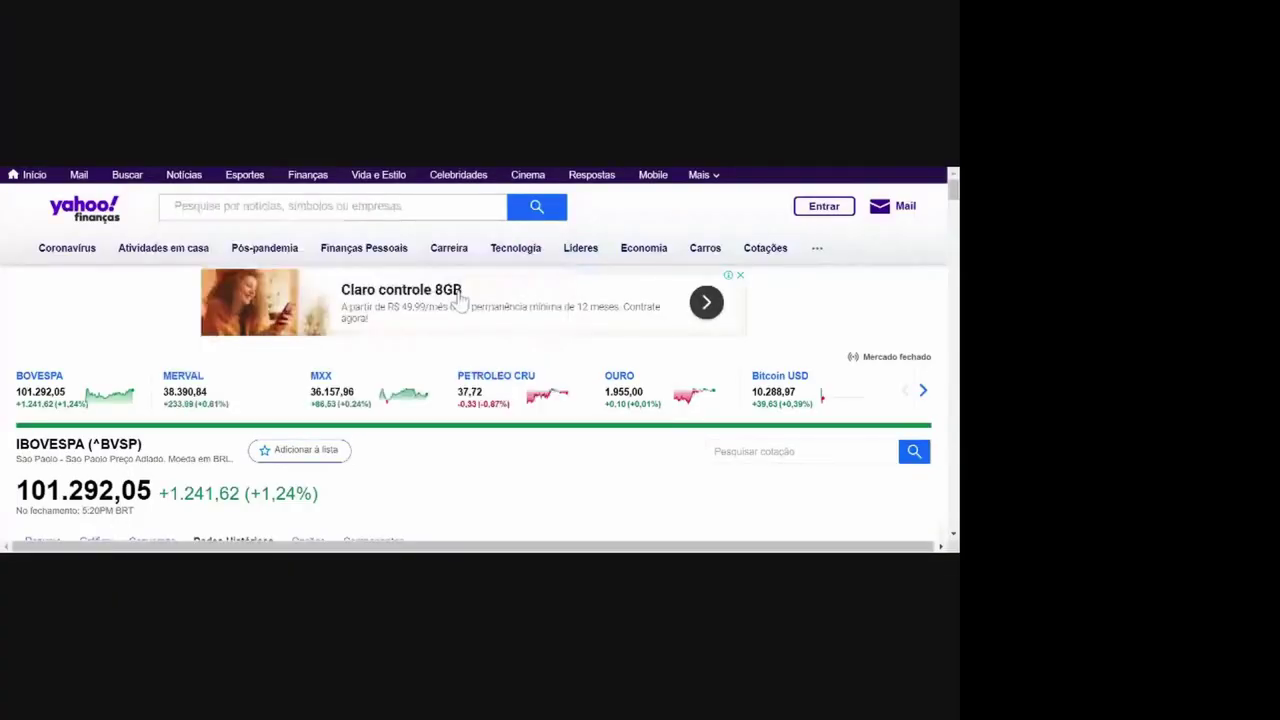
left_click_drag(952, 188, 953, 215)
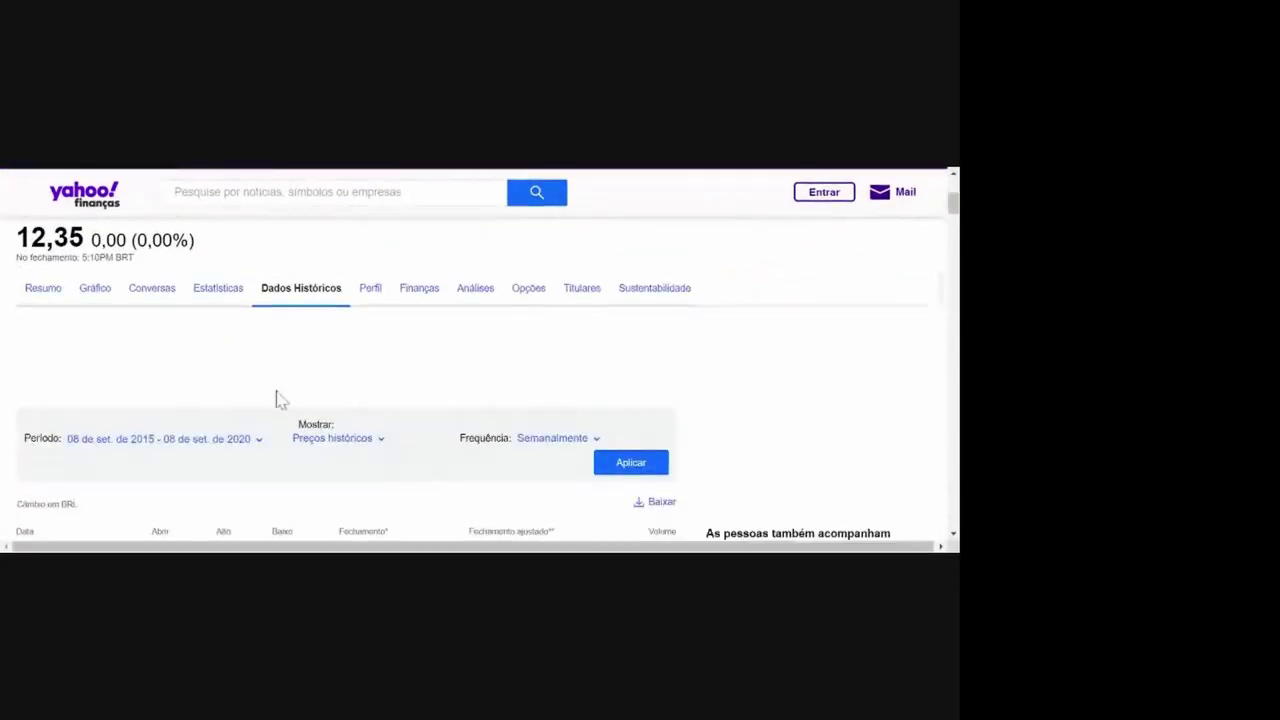
left_click(250, 449)
left_click(171, 494)
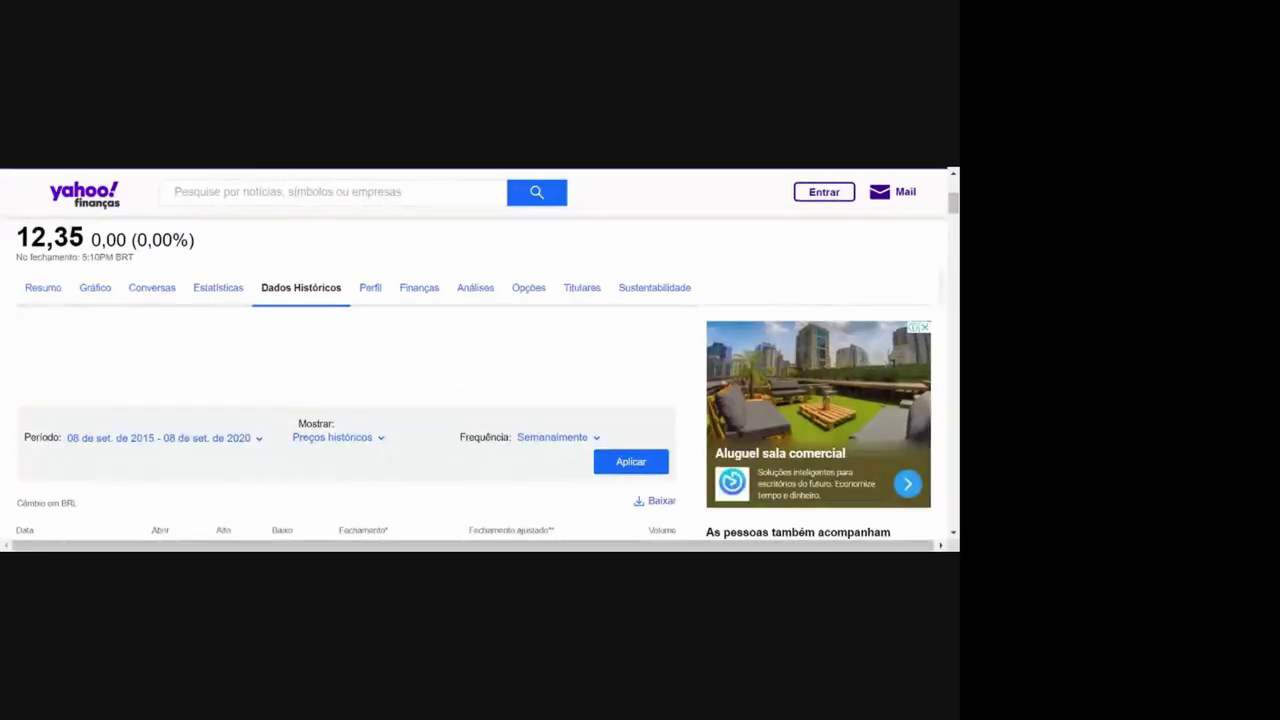
Apply the Semanalmente frequency to the ABEV3.SA price history and download the data
left_click_drag(953, 204, 953, 218)
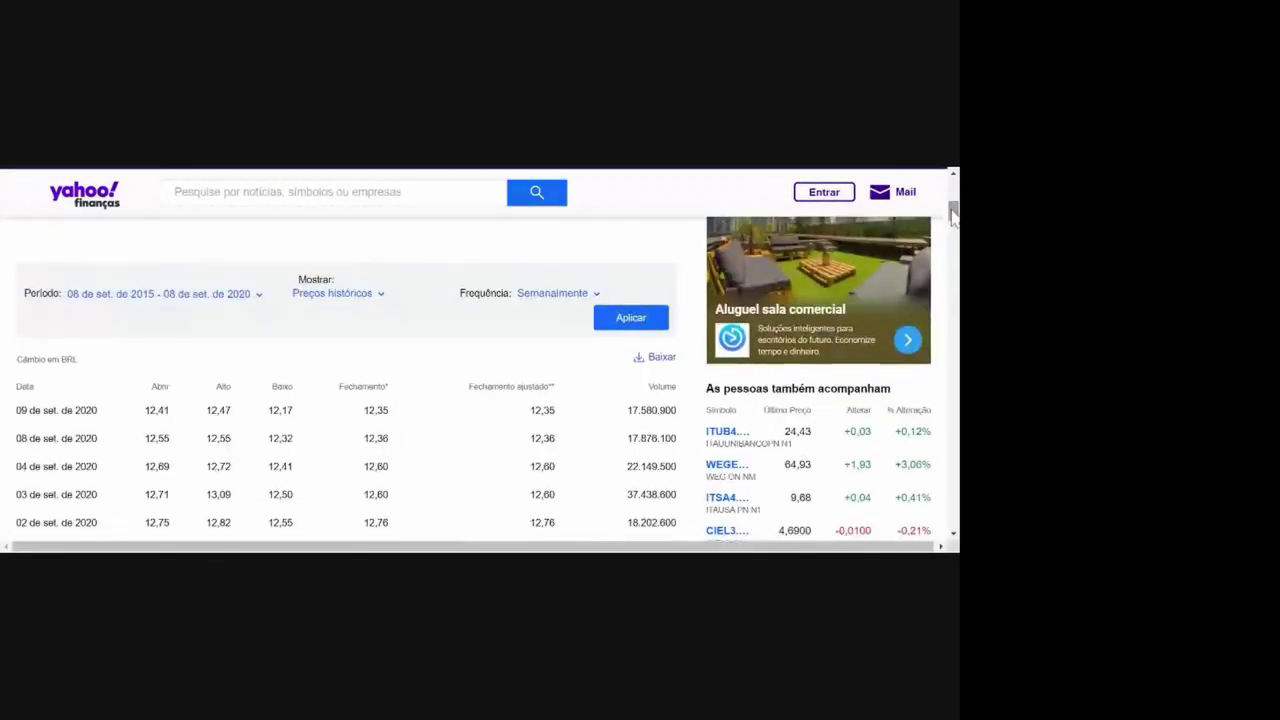
left_click(556, 296)
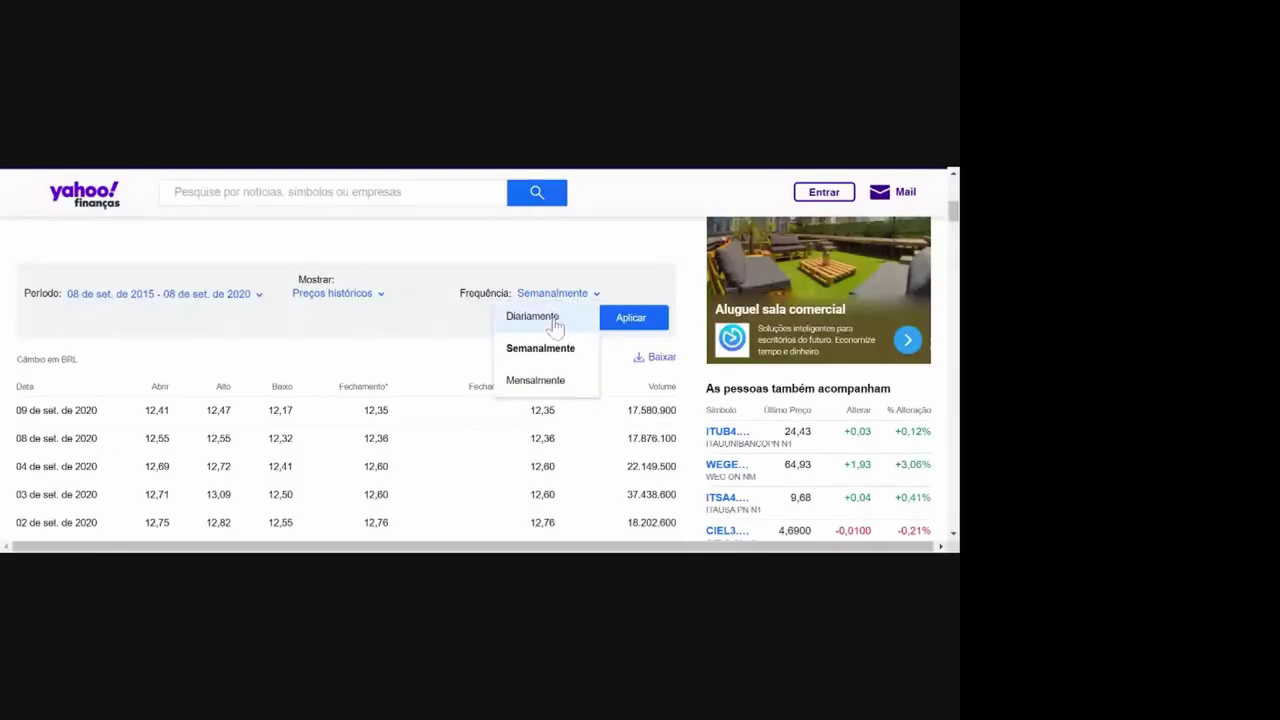
left_click(550, 355)
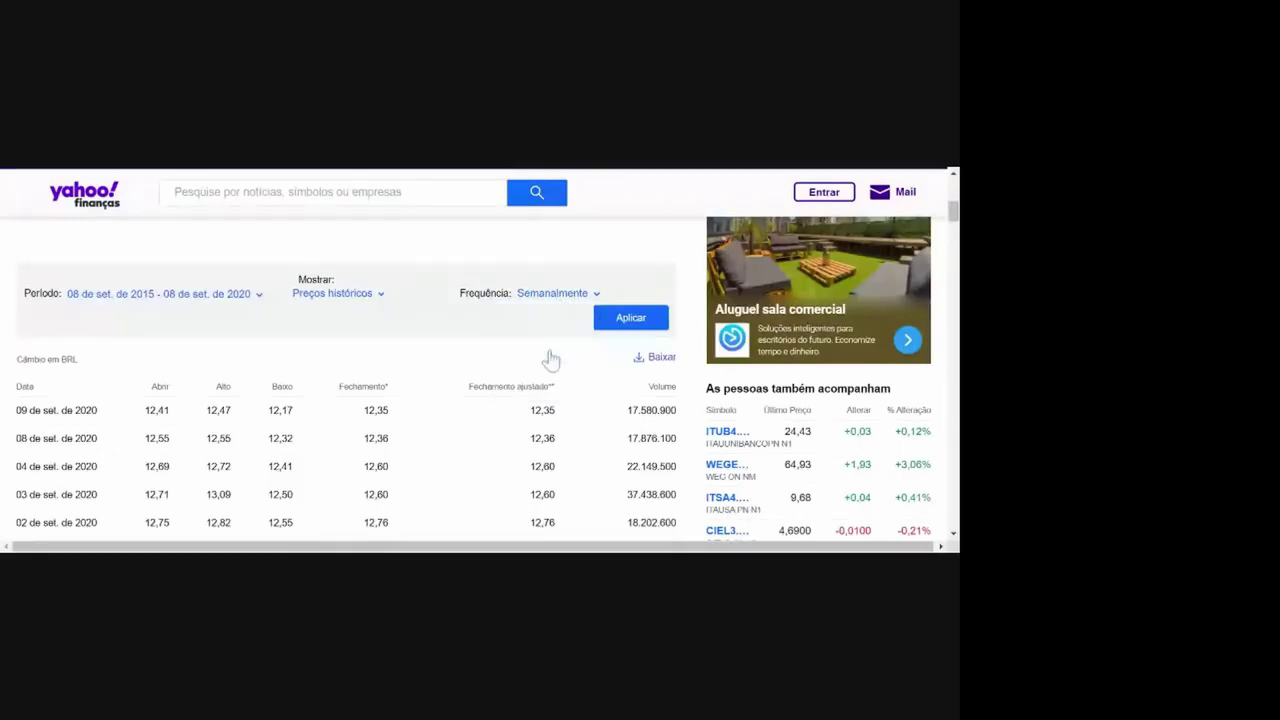
left_click(605, 325)
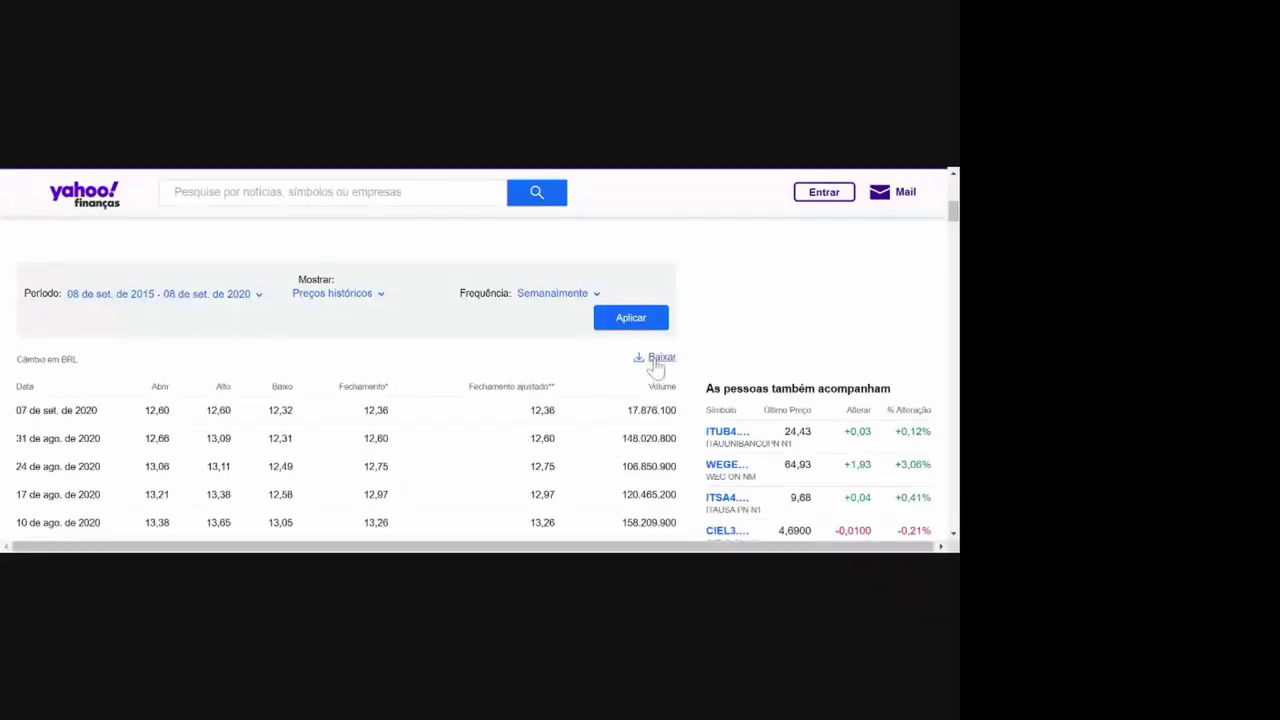
left_click(657, 362)
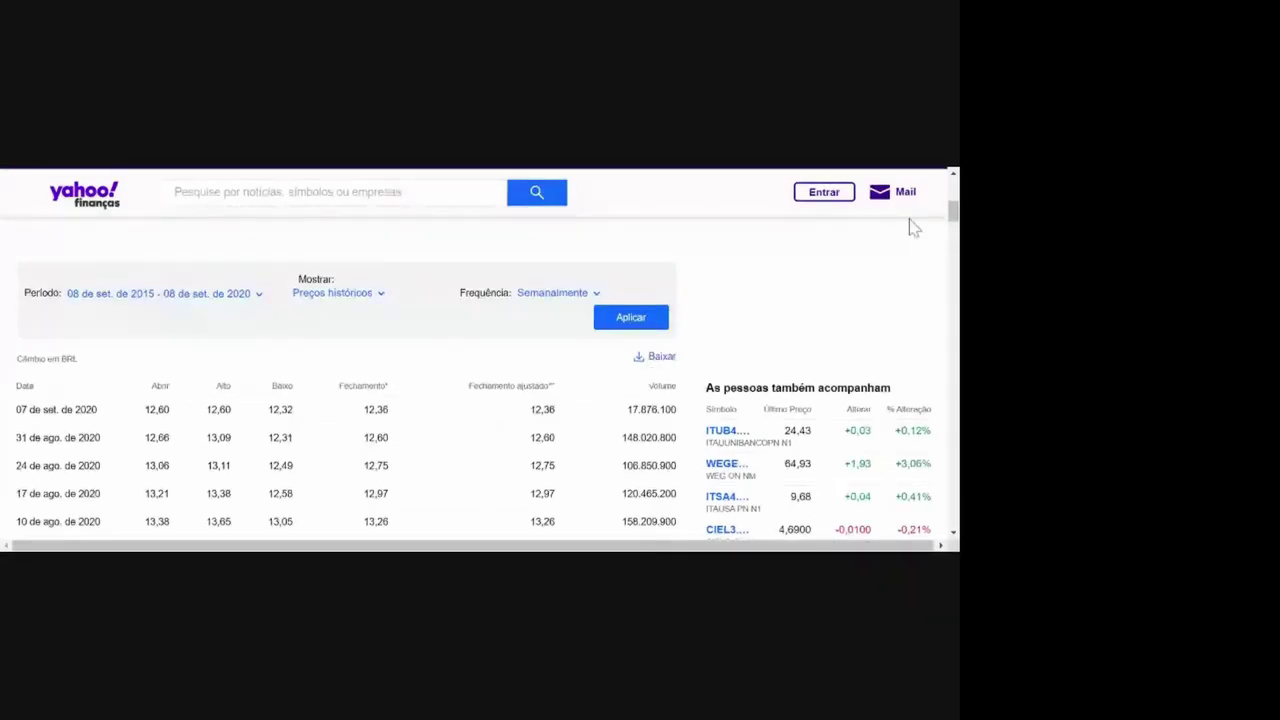
Review the weekly ABEV3.SA price history down to its oldest entries
left_click_drag(950, 214, 950, 455)
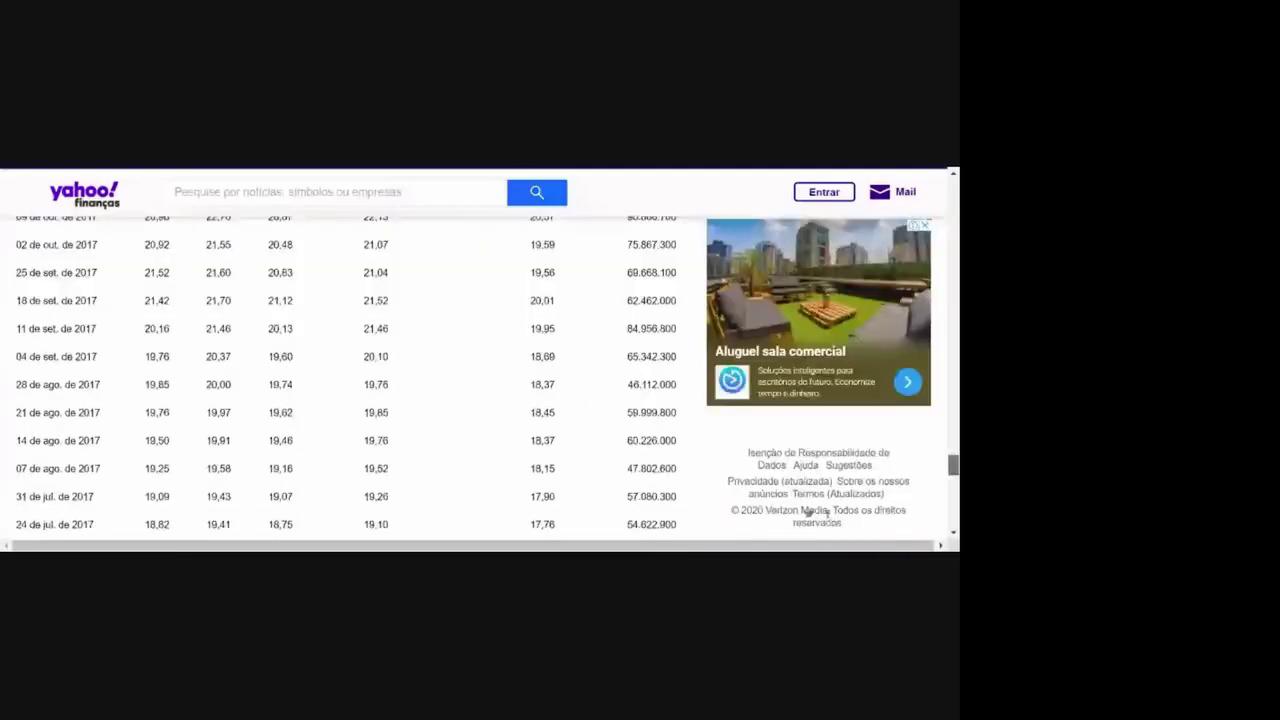
scroll(808, 512, "down", 10)
scroll(808, 512, "down", 15)
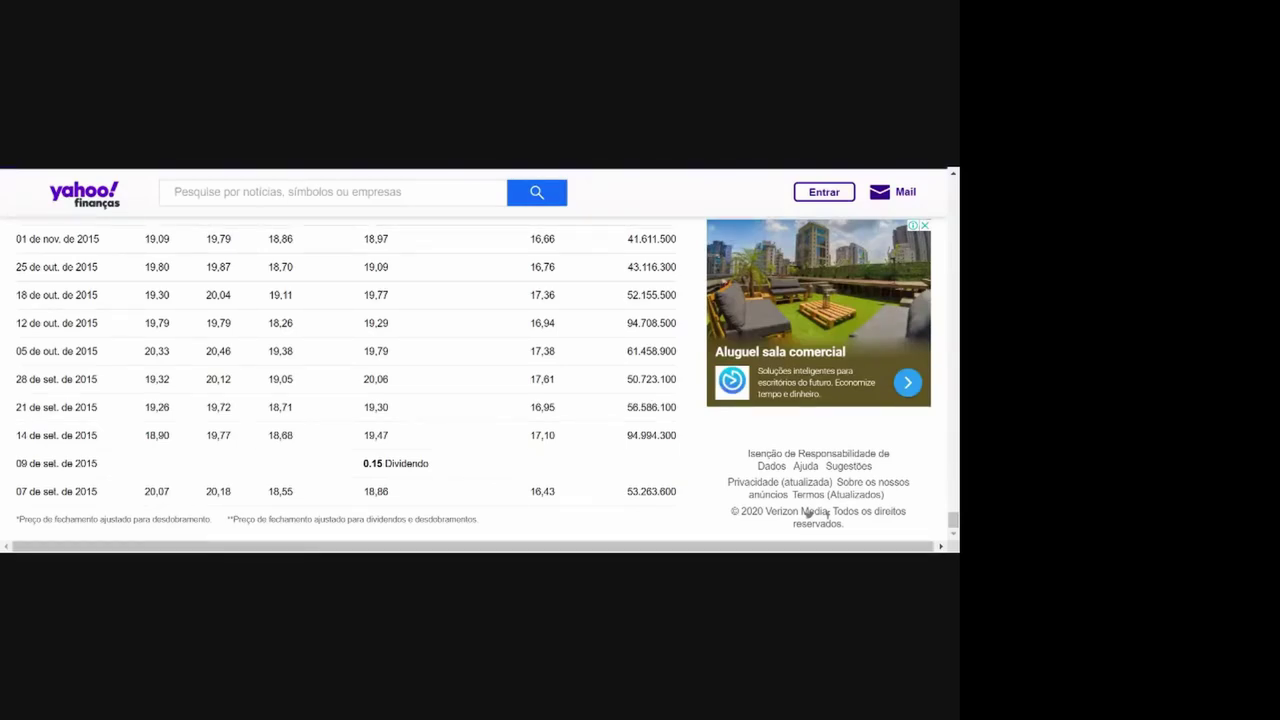
Switch to the ABEV3.SA.csv workbook in Excel, split column A into comma-delimited columns, and autofit all column widths
mouse_move(448, 170)
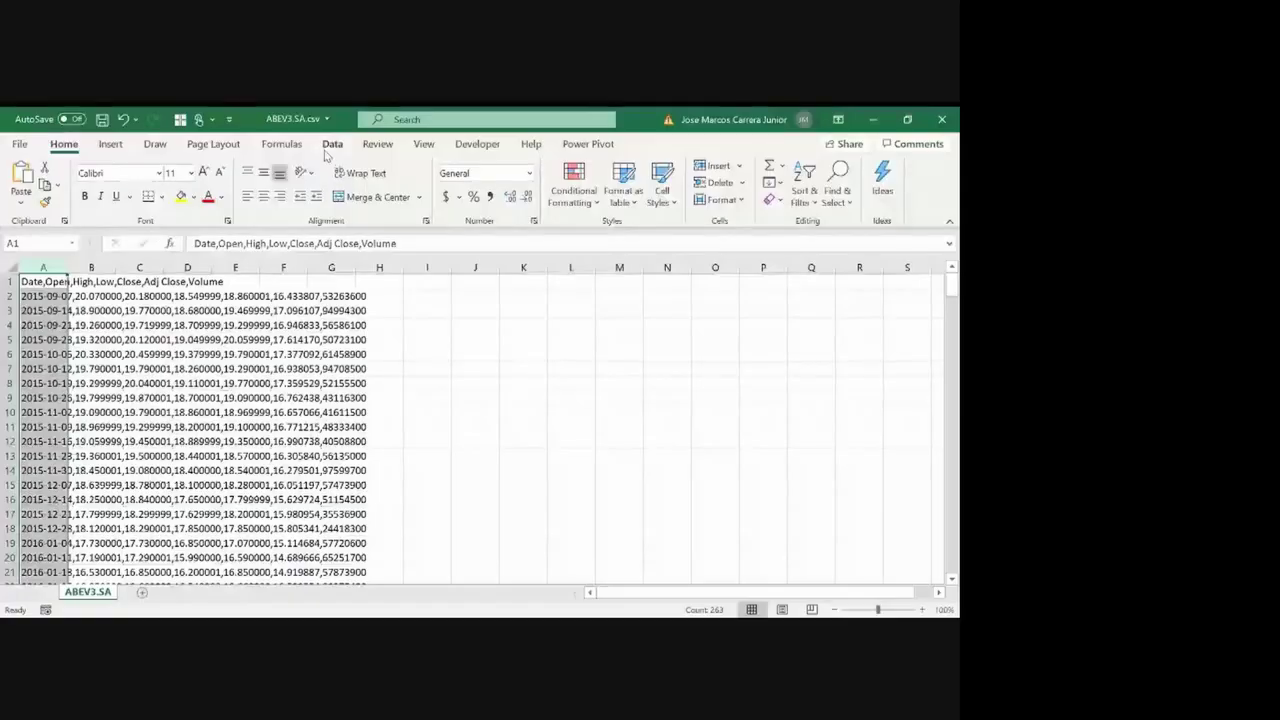
left_click(326, 150)
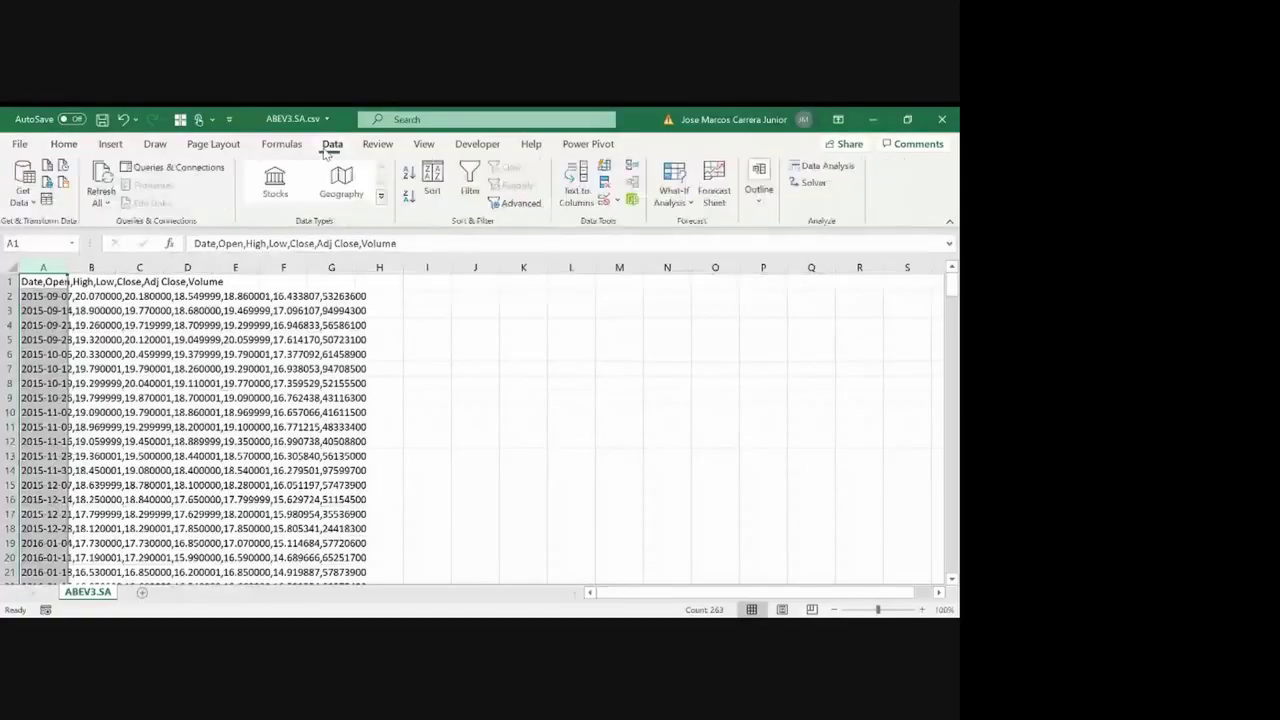
left_click(577, 195)
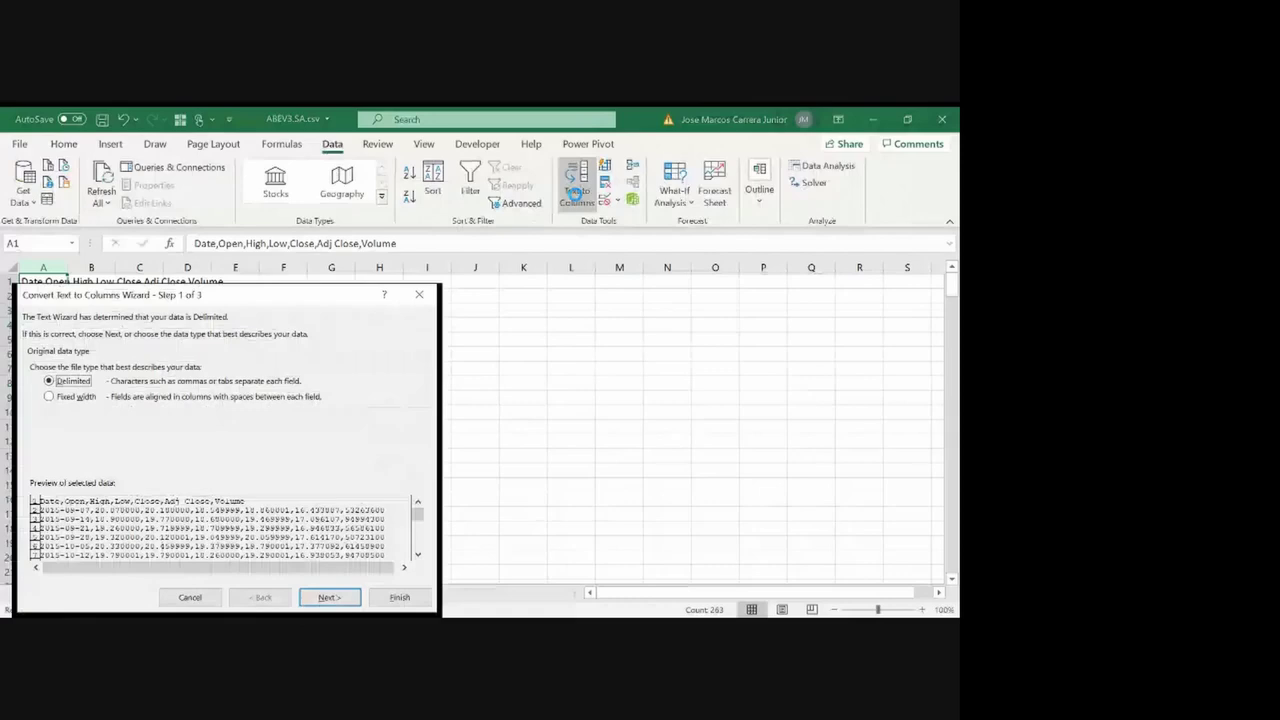
left_click(329, 597)
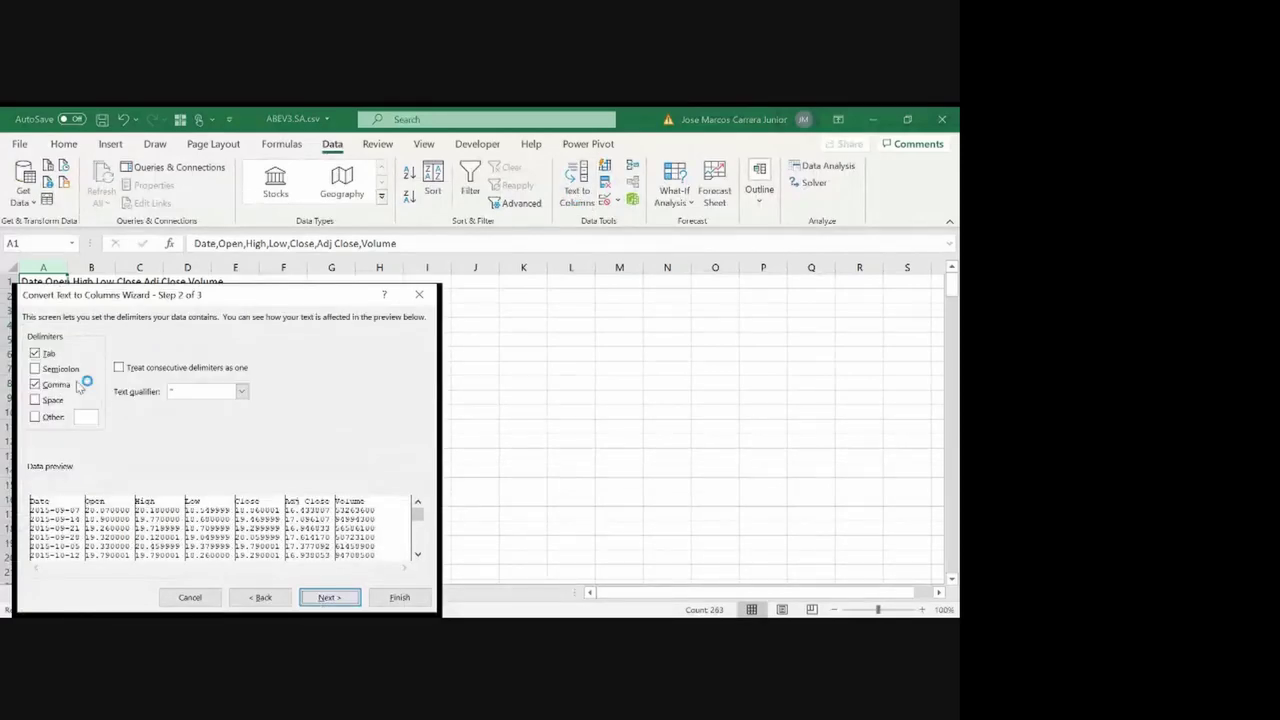
left_click(337, 605)
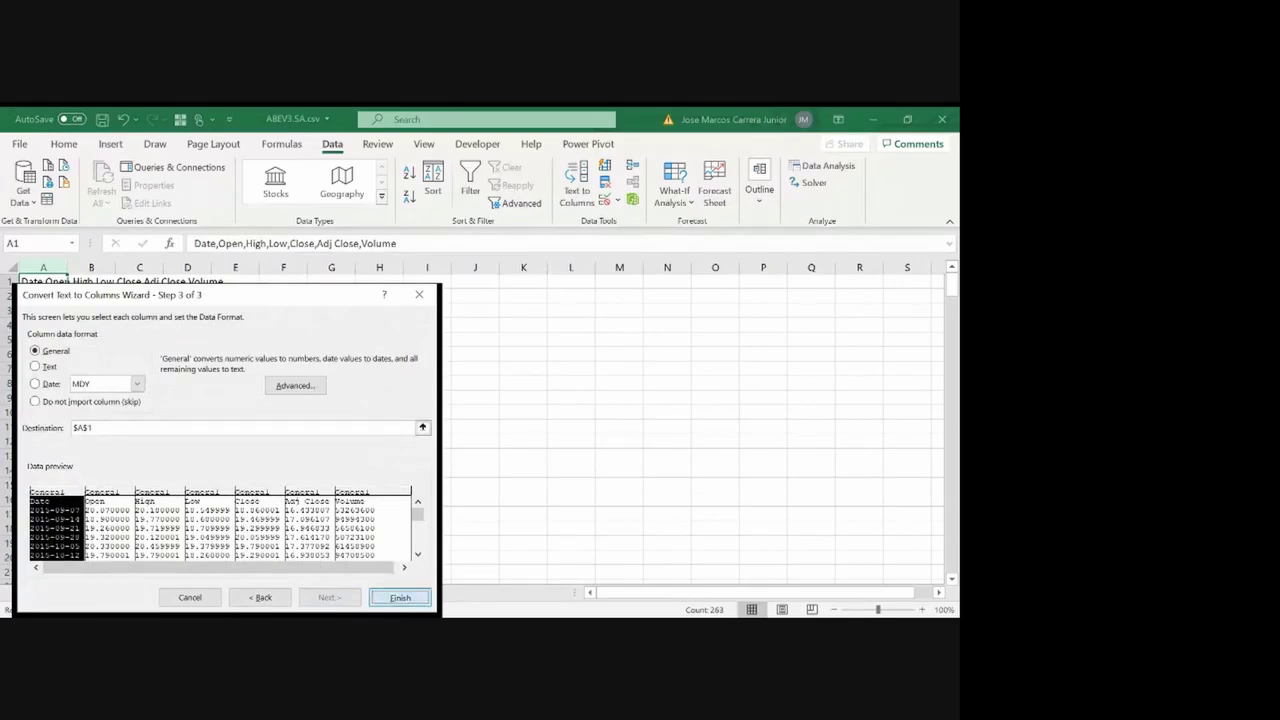
key("Return")
left_click(12, 268)
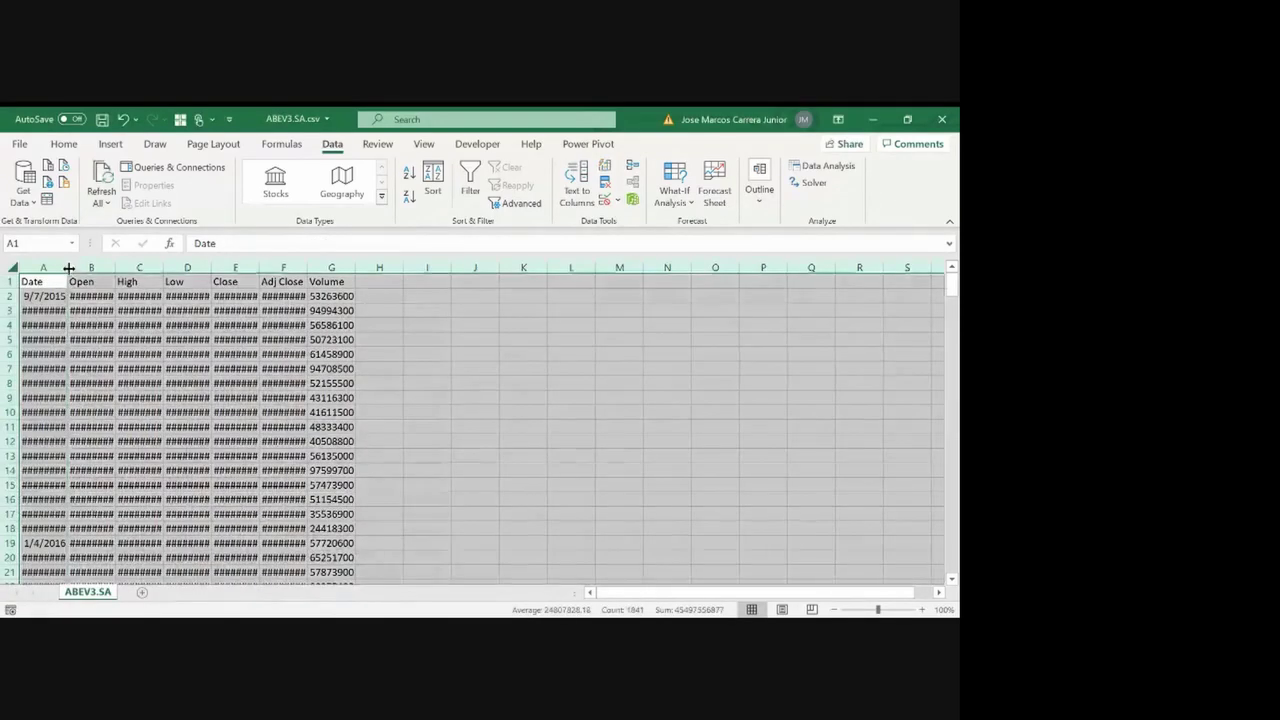
double_click(68, 268)
Highlight the Adj Close header cell F1 with a yellow fill
left_click(100, 281)
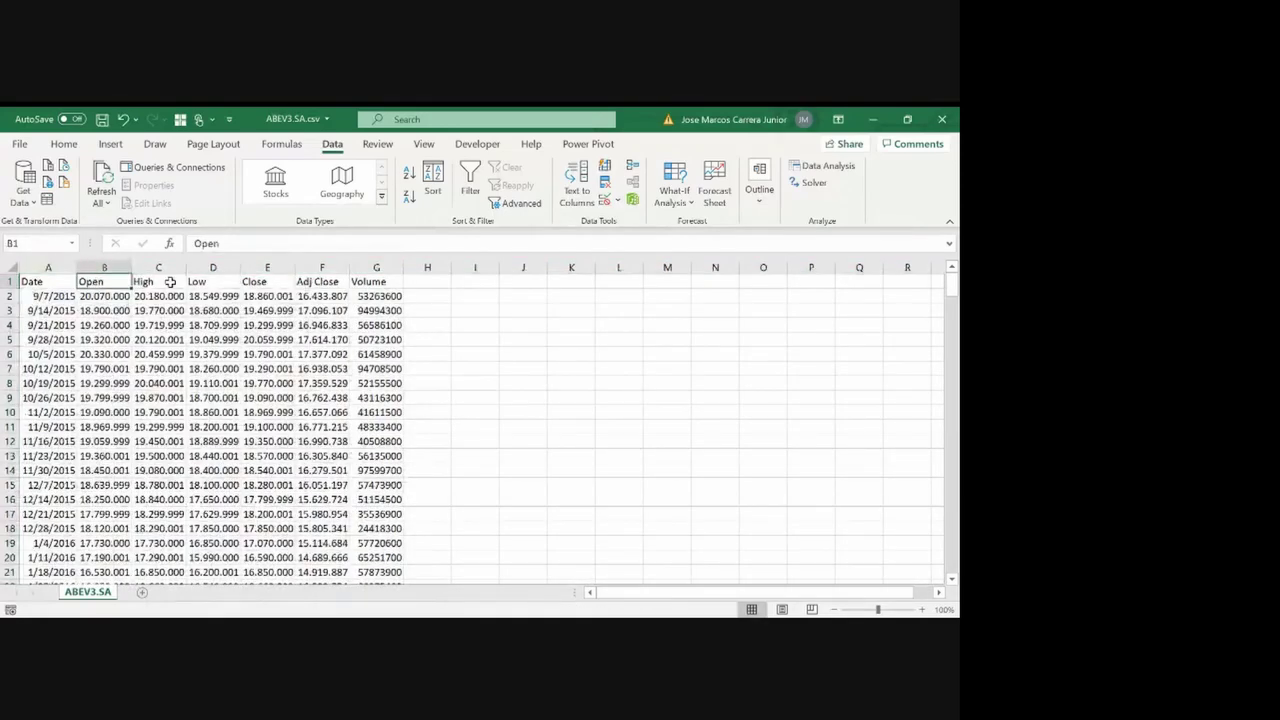
left_click(170, 283)
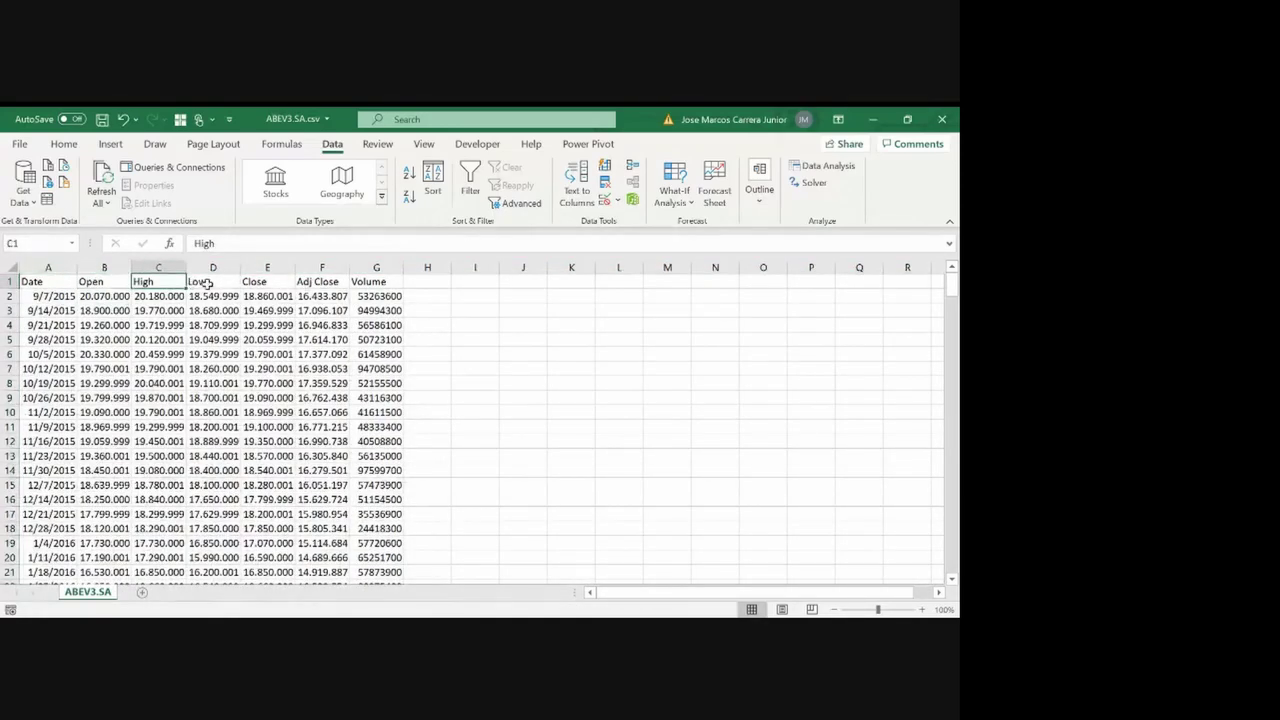
left_click(210, 282)
left_click(268, 282)
left_click(320, 282)
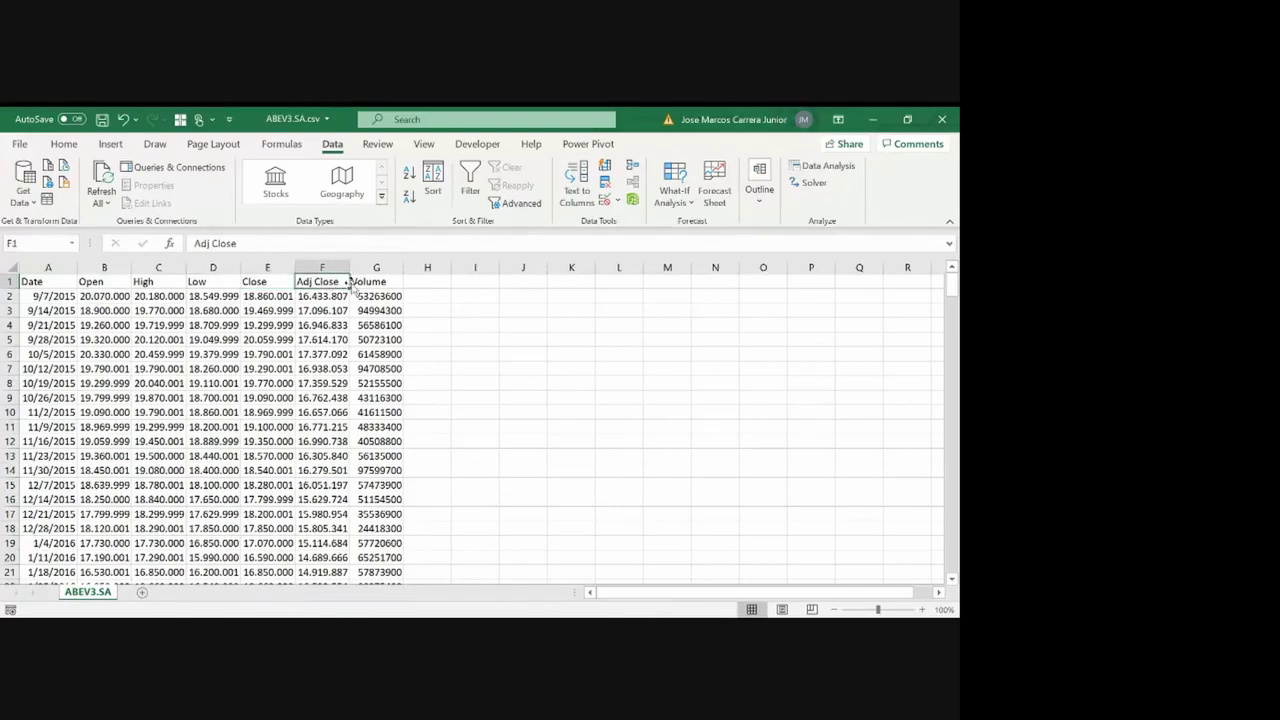
left_click(63, 143)
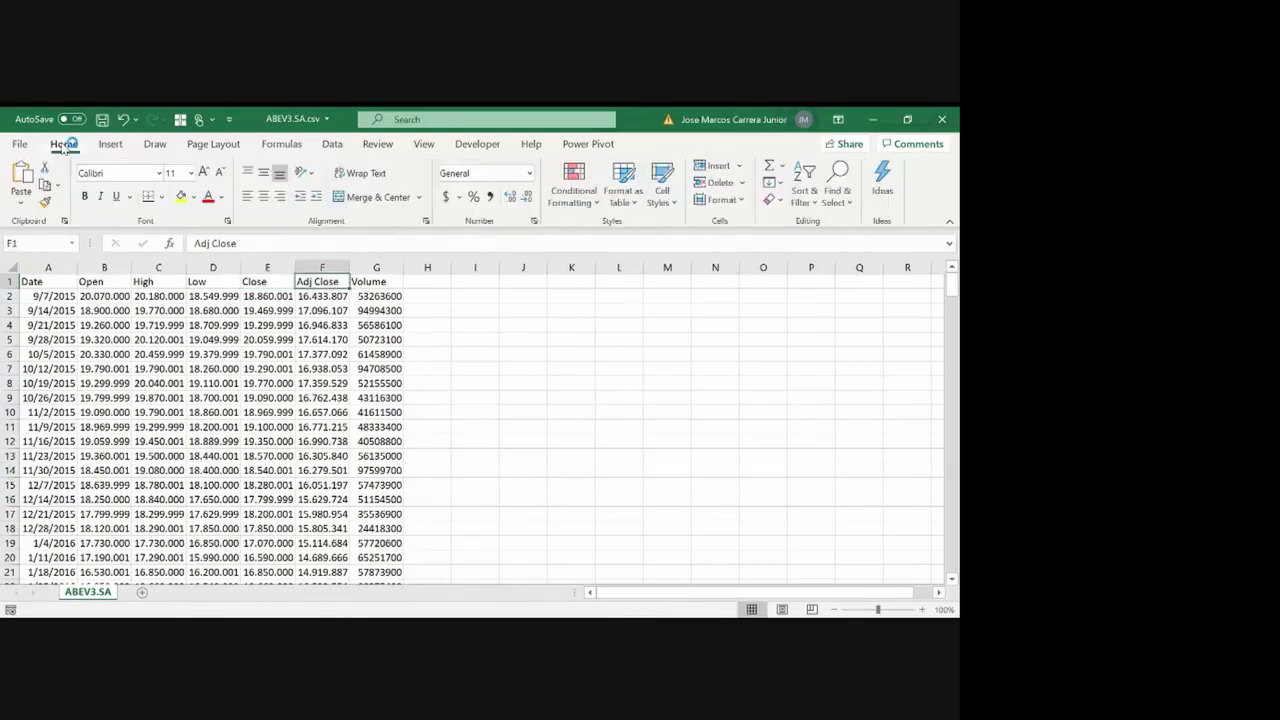
left_click(180, 196)
Sort the ABEV3.SA price table by date from newest to oldest
left_click(64, 297)
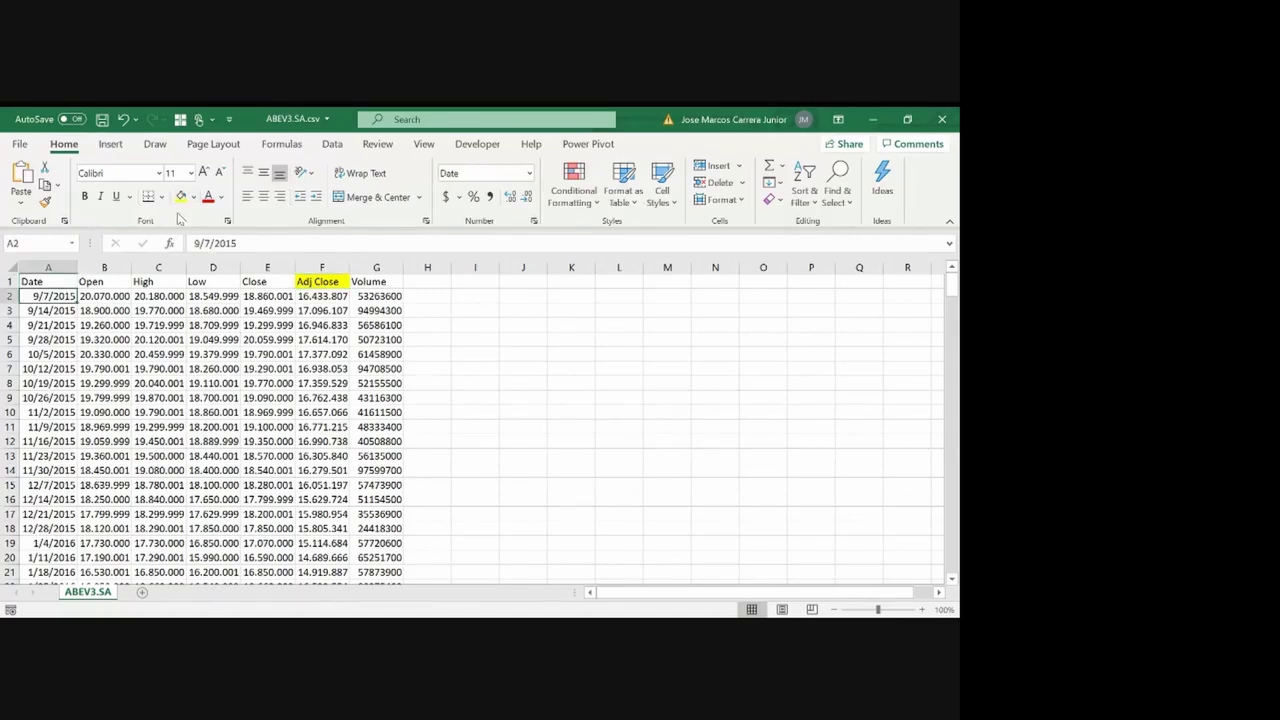
left_click(333, 144)
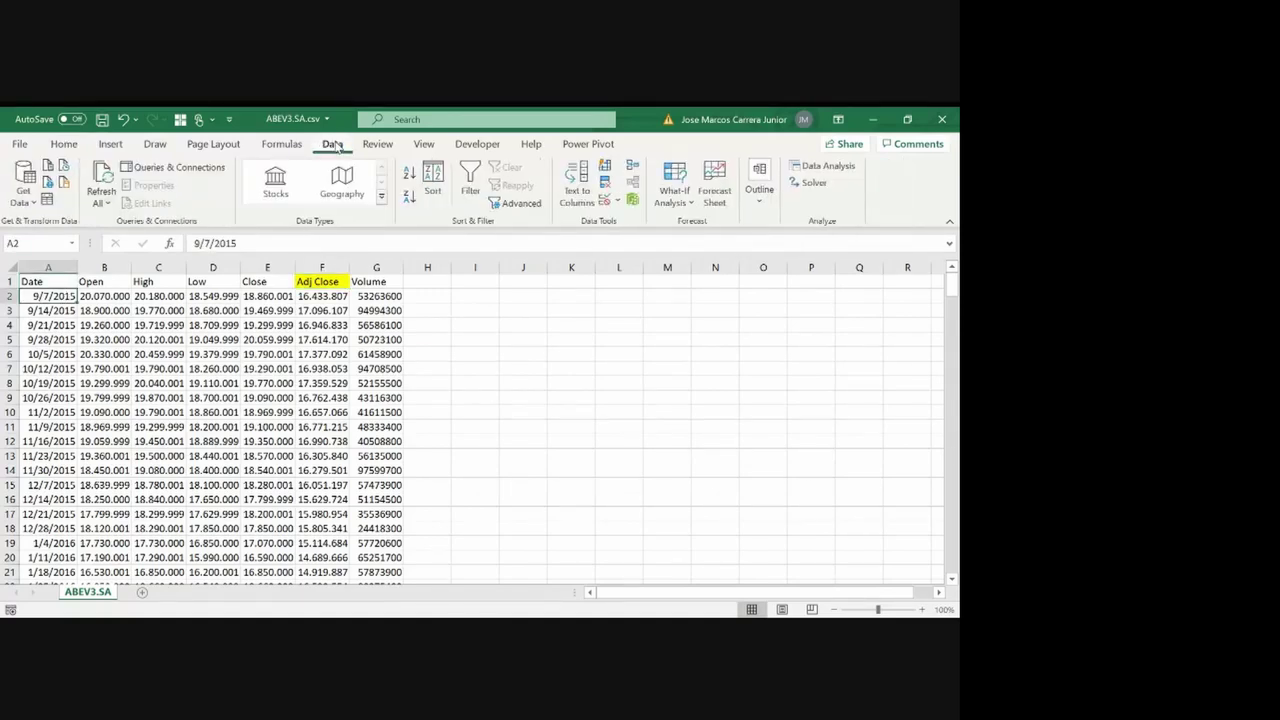
left_click(408, 199)
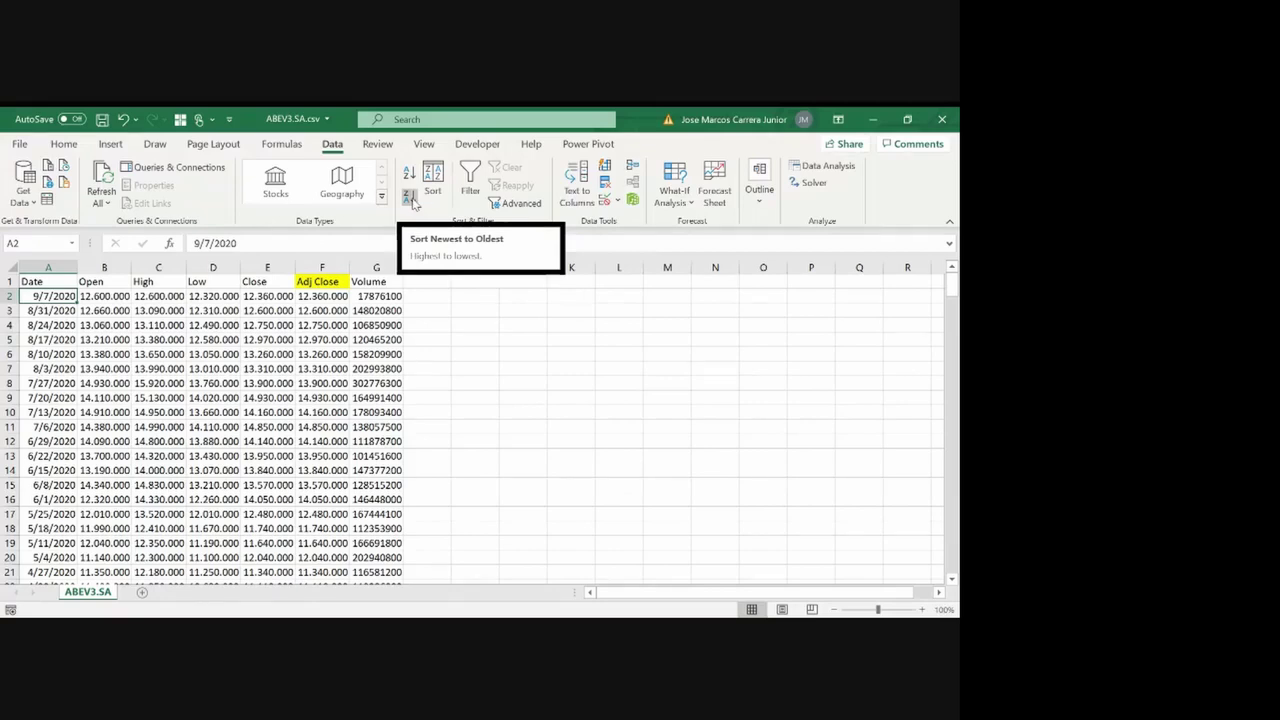
Enter the formula =F2/1000000 in H2 to convert the adjusted close into a price
left_click(343, 301)
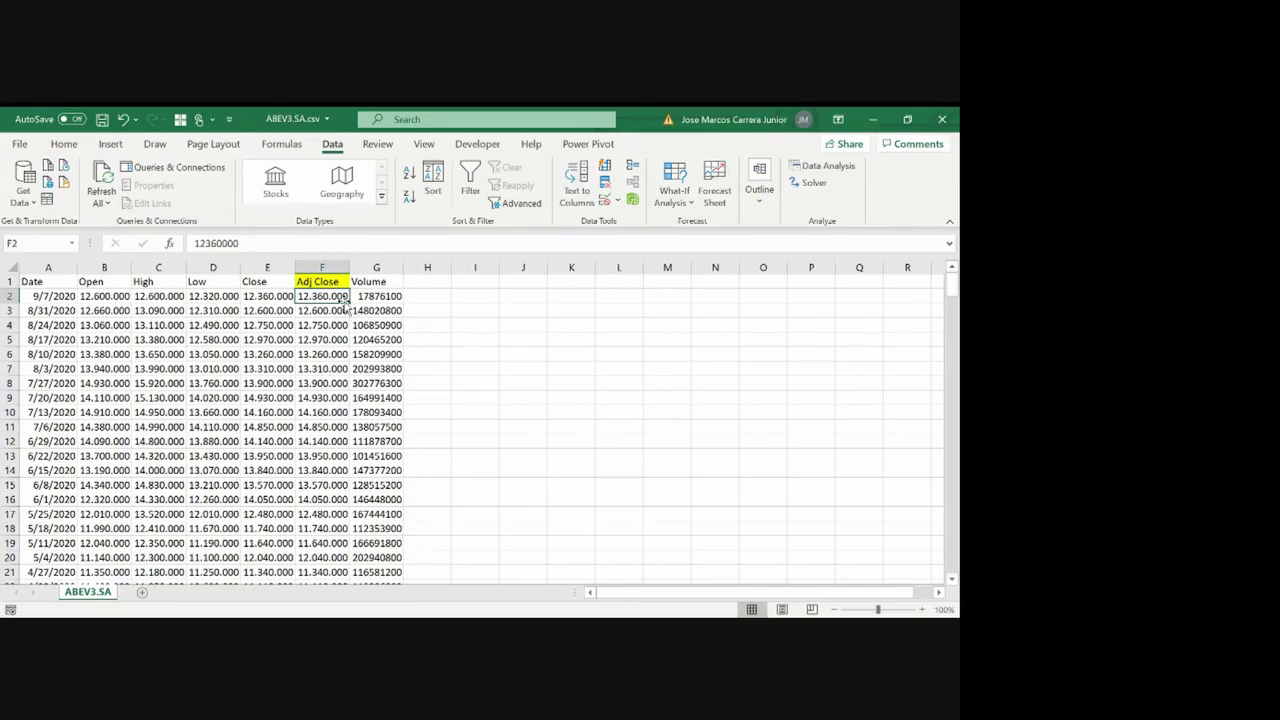
key("Right")
key("Right")
key("Left")
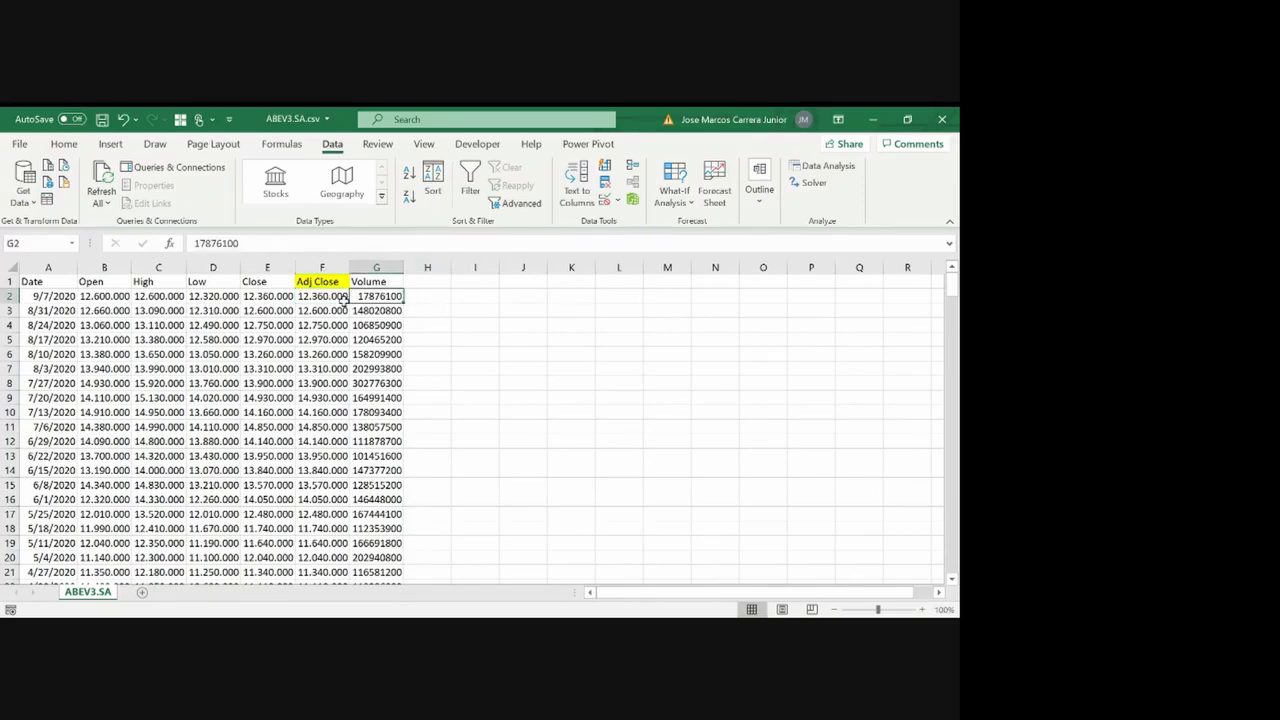
key("Right")
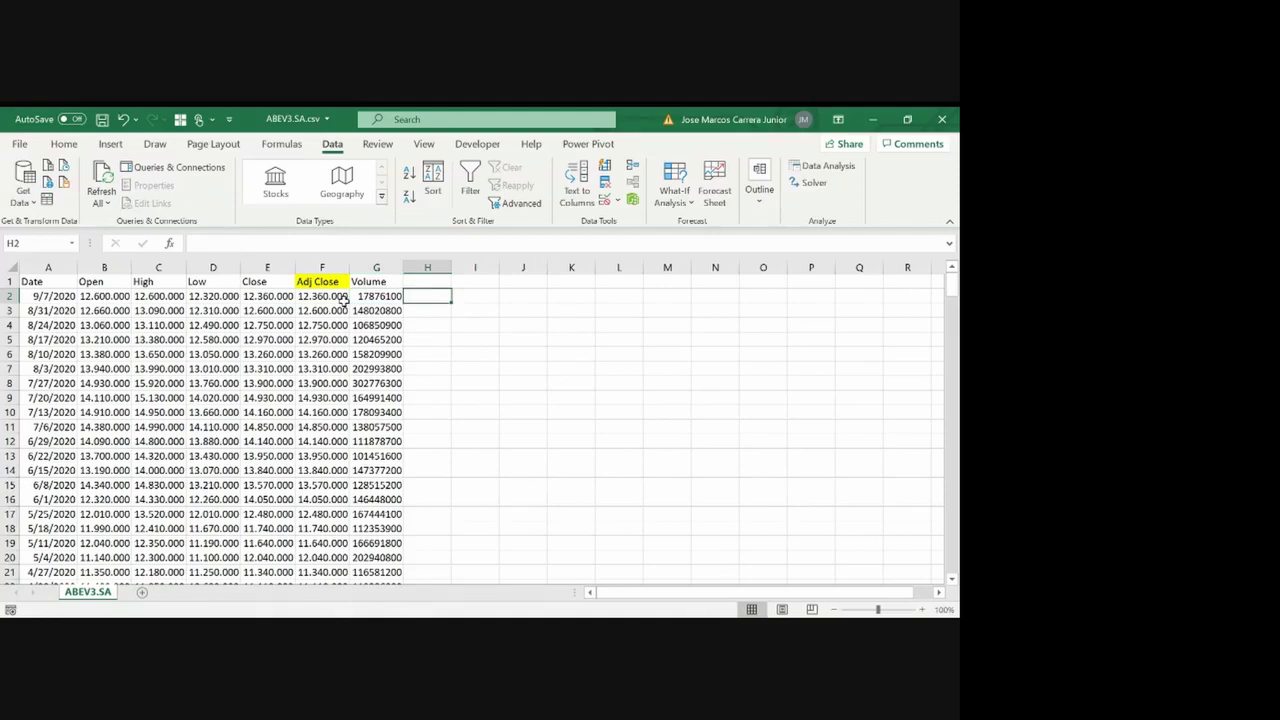
type("=")
left_click(343, 298)
type("/1000")
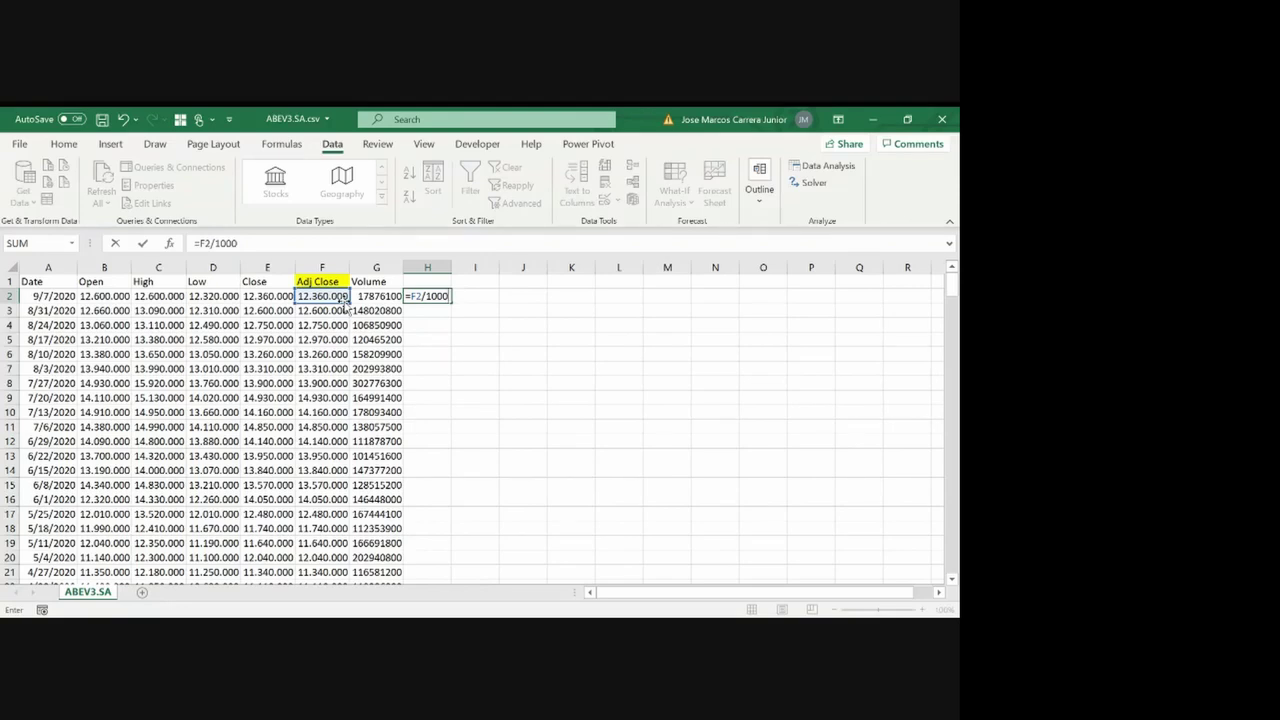
type("000")
key("Return")
Copy the yellow Adj Close header from F1 into H1
key("Up")
key("Up")
key("Left")
key("Left")
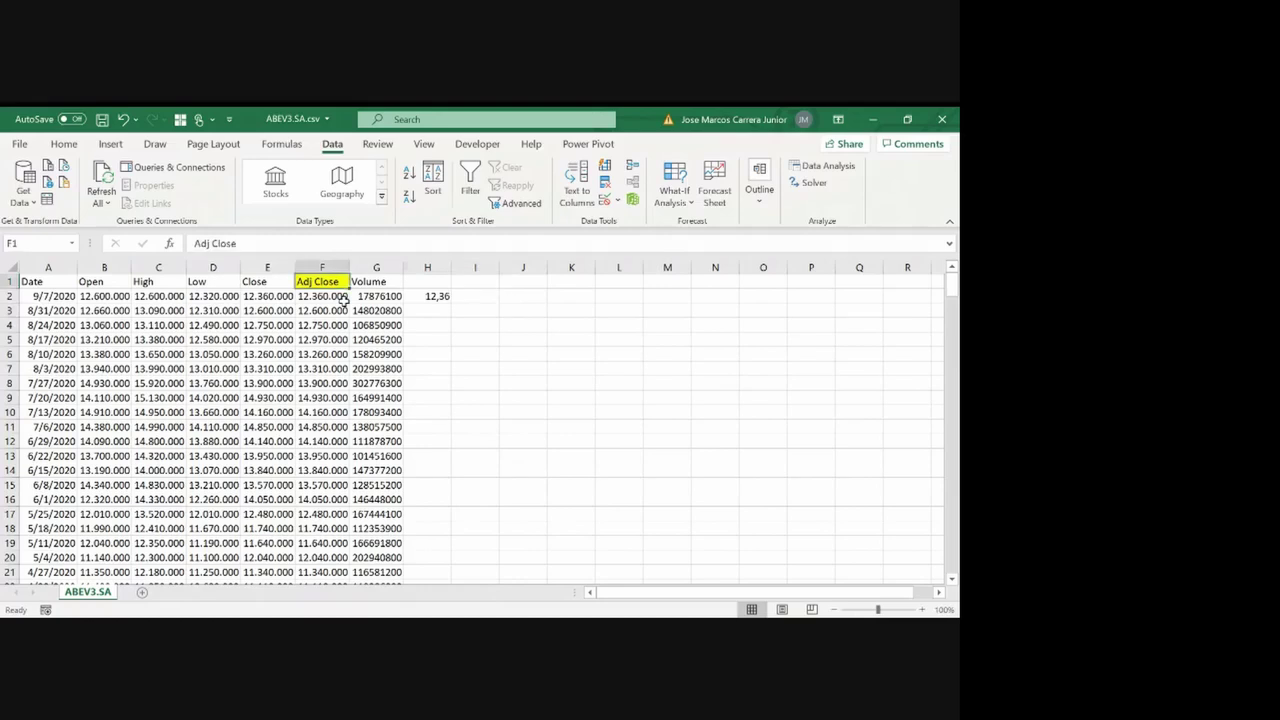
key("Right")
key("ctrl+c")
key("Right")
key("ctrl+v")
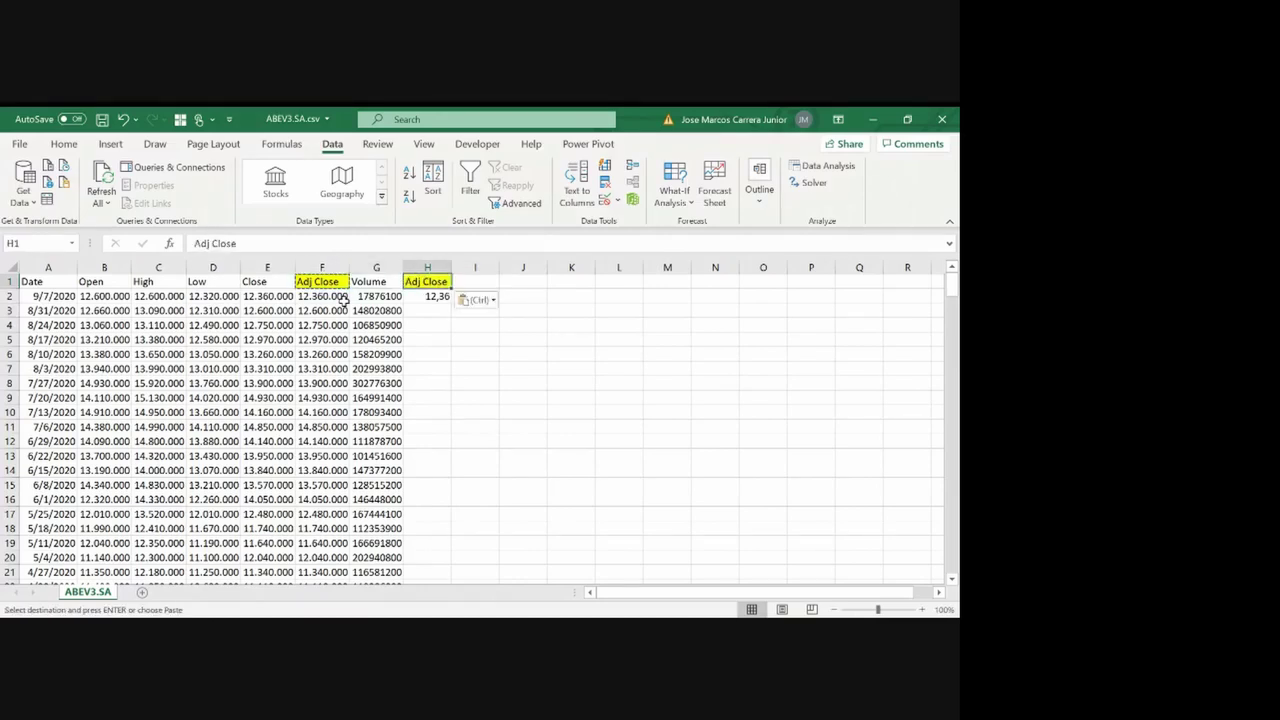
Rename the H1 header to COTAÇÃO ABEV3 in bold and autofit column H
type("COTAÇ")
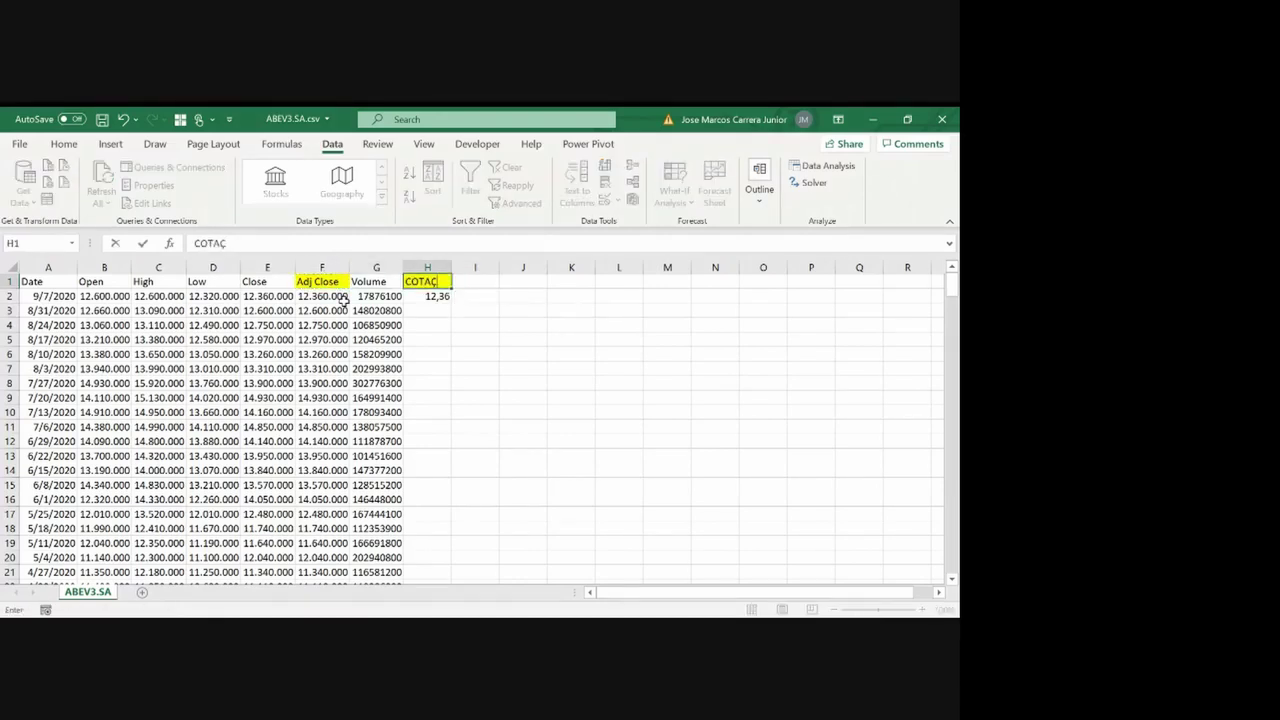
type("ÃO")
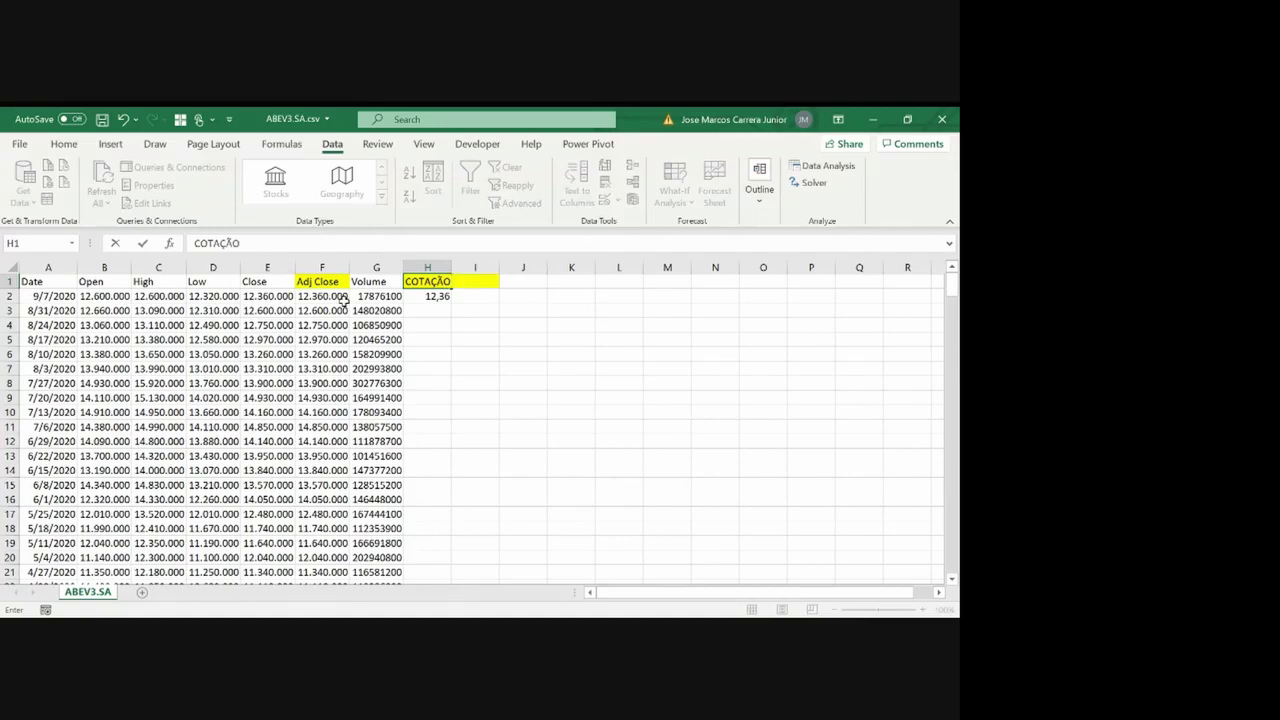
type(" ABEV3")
key("ctrl+Return")
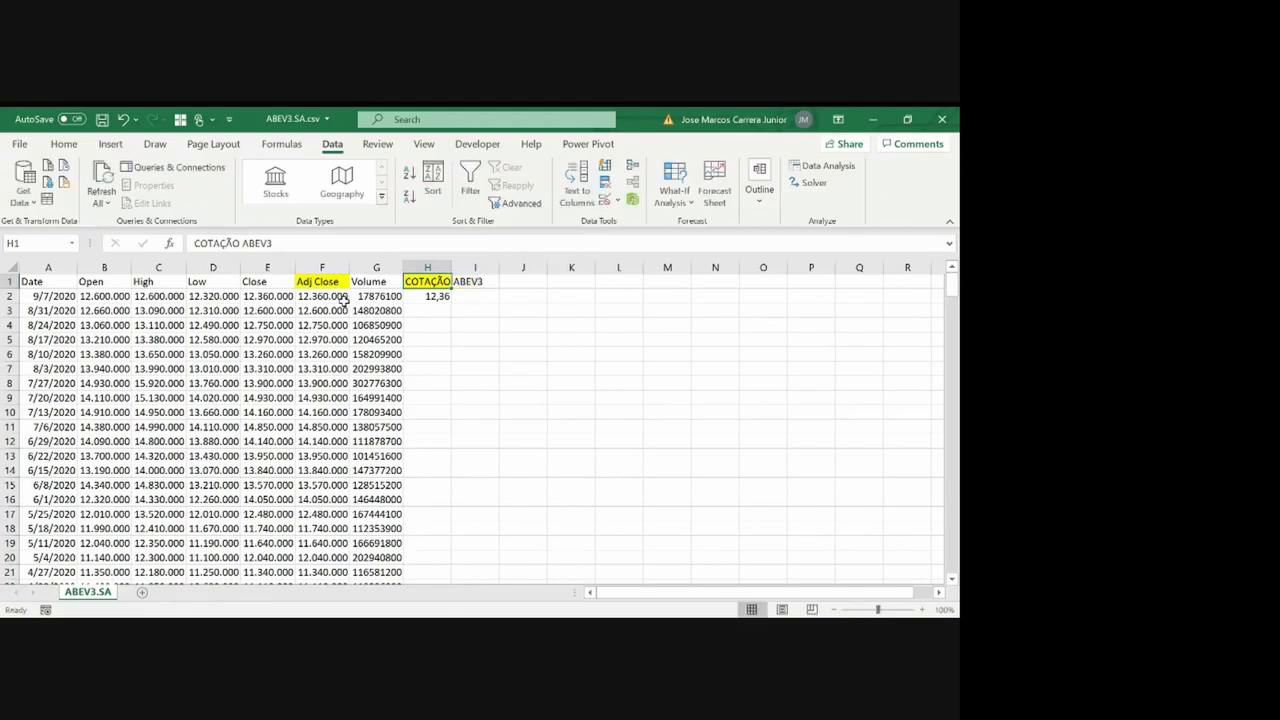
key("ctrl+b")
double_click(451, 267)
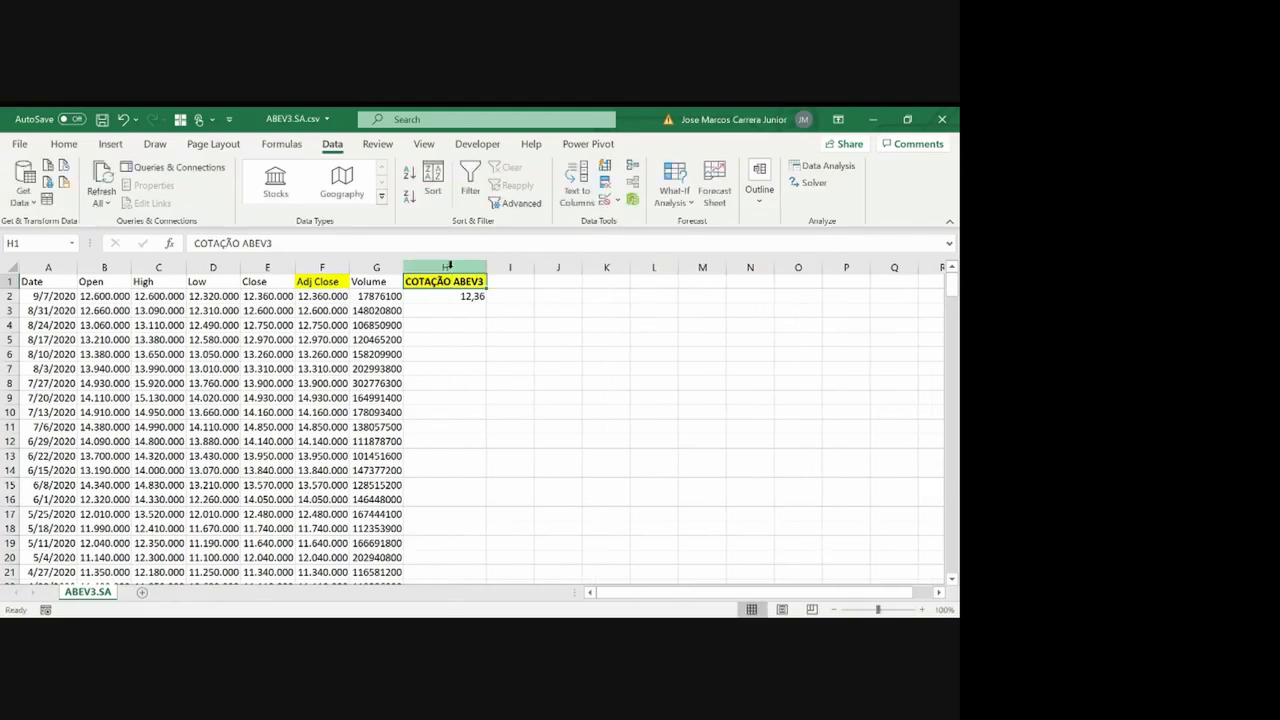
Copy the H2 price formula down column H through row 263
key("Down")
key("ctrl+c")
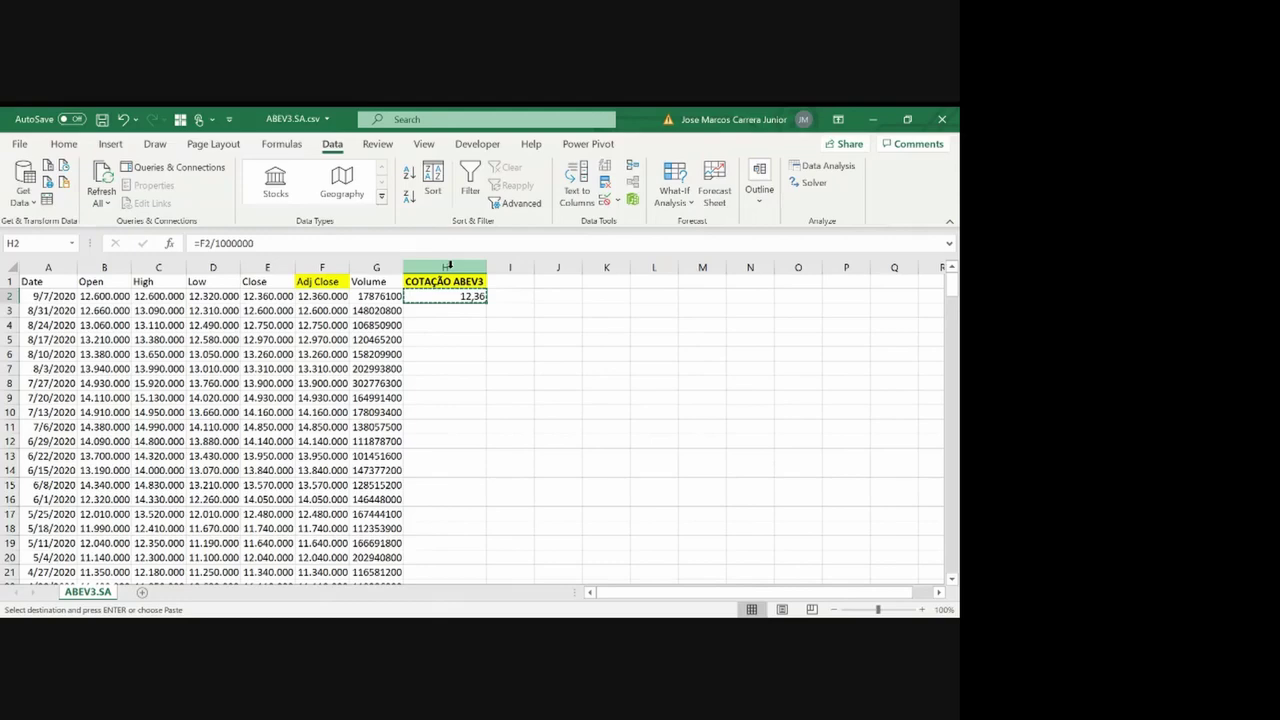
key("Left")
key("ctrl+Down")
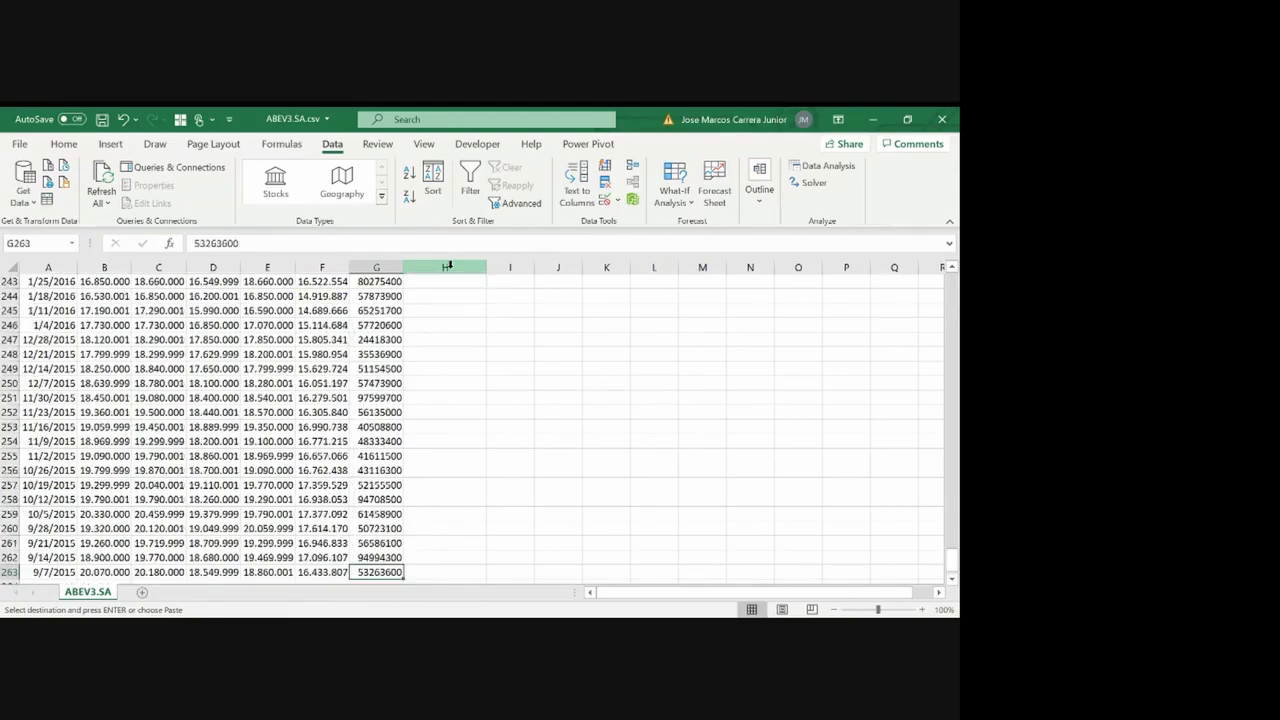
key("Right")
key("ctrl+shift+Up")
key("ctrl+v")
key("ctrl+Up")
Center the contents of column H horizontally
left_click(447, 267)
left_click(63, 143)
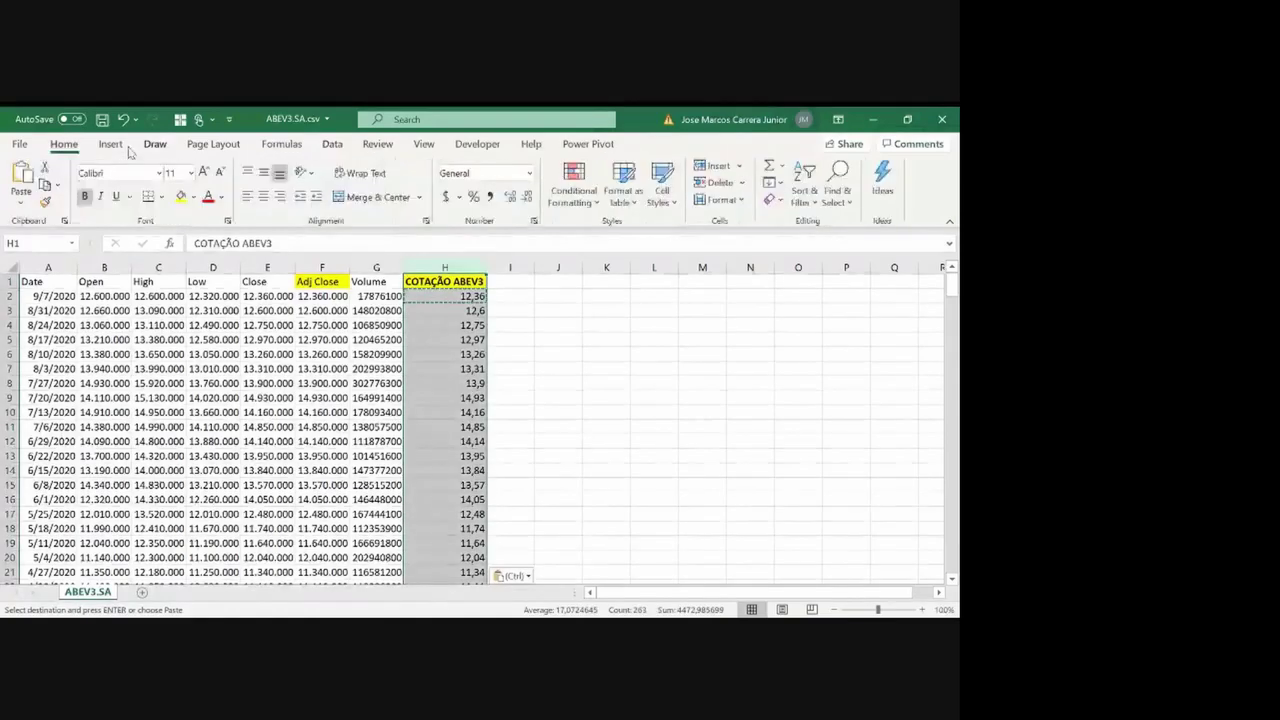
left_click(264, 197)
key("Down")
key("Up")
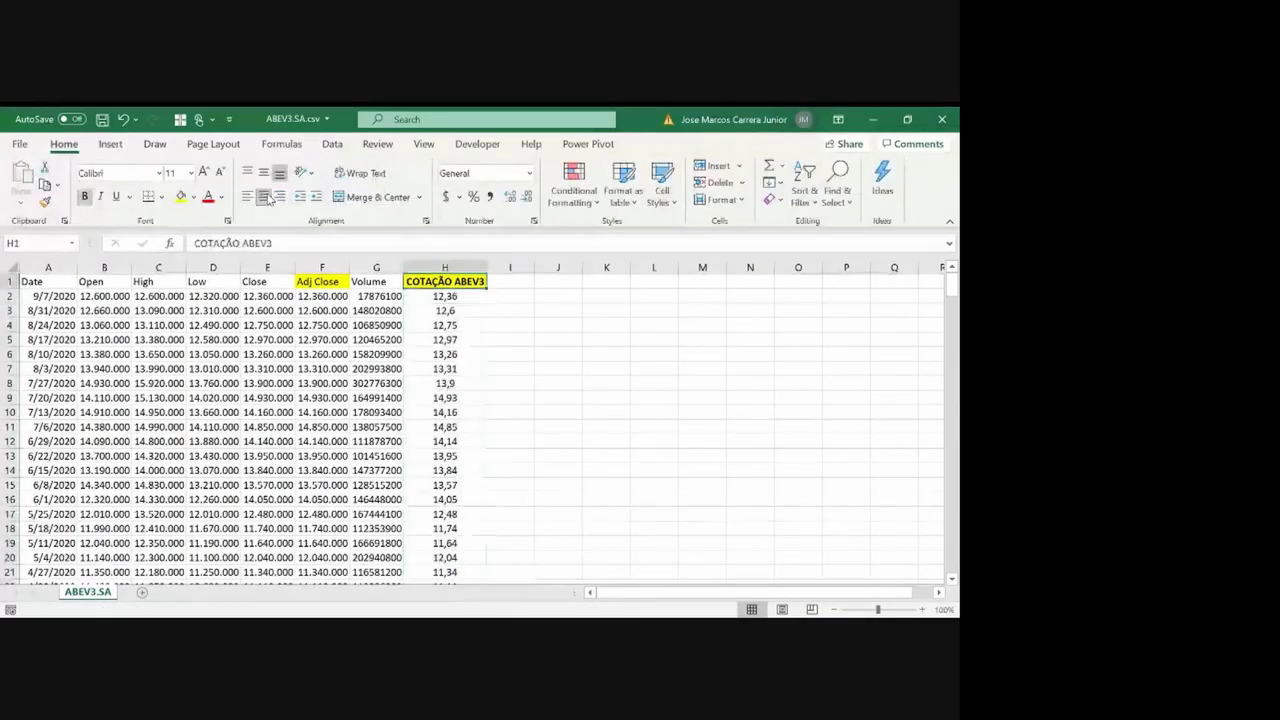
Copy the COTAÇÃO ABEV3 header with its formatting into I1
key("ctrl+c")
key("Right")
key("ctrl+v")
key("Escape")
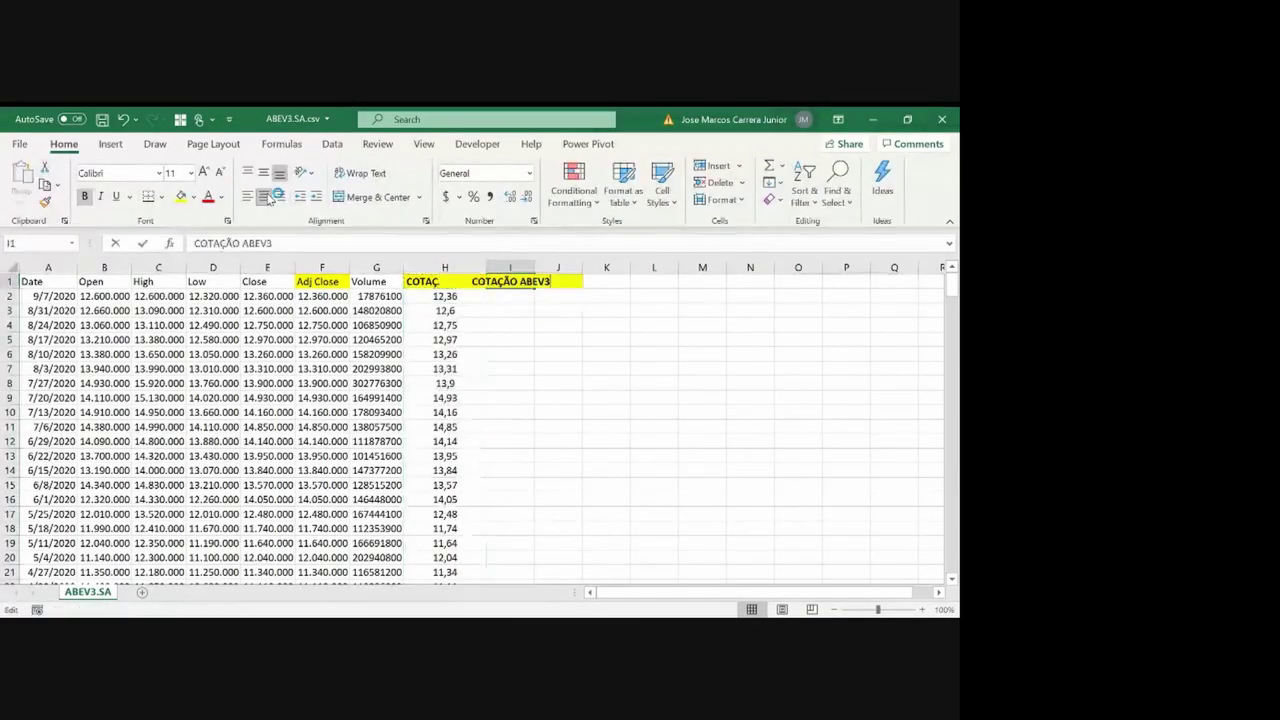
Change the I1 header to Retorno ABEV3 and autofit column I
key("F2")
key("ctrl+Left")
key("Left")
key("ctrl+shift+Left")
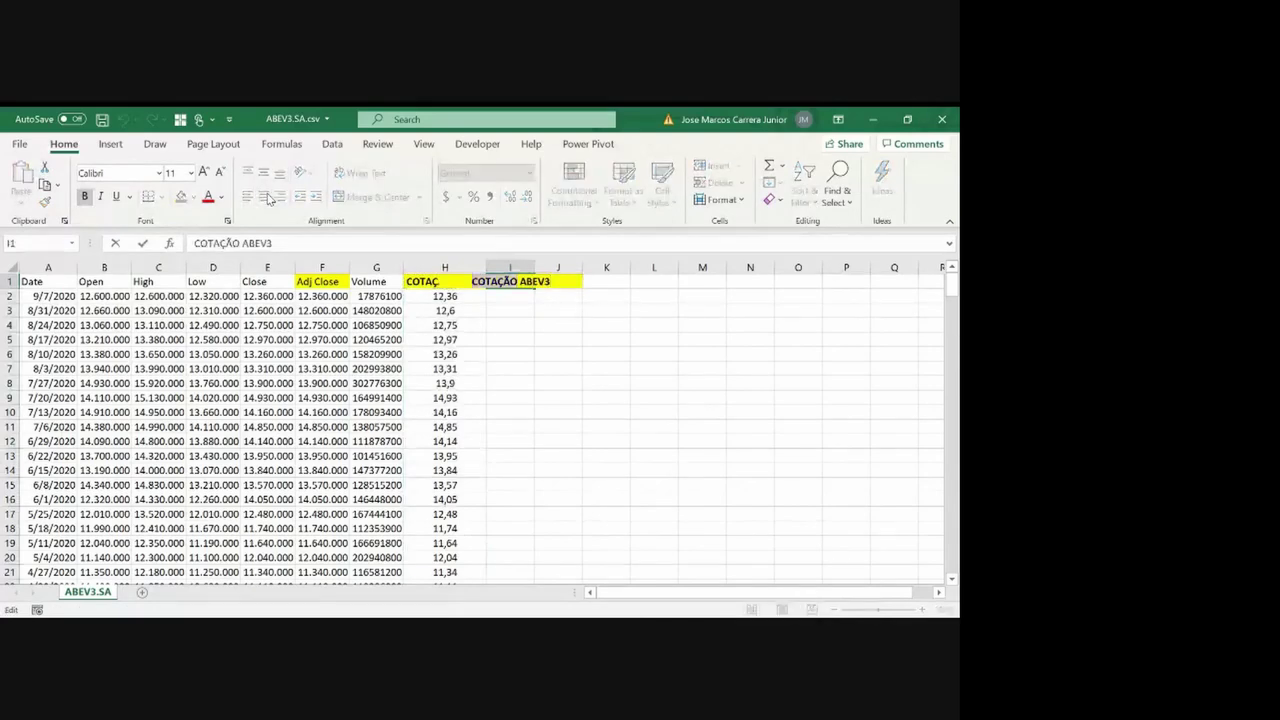
type("Retorn")
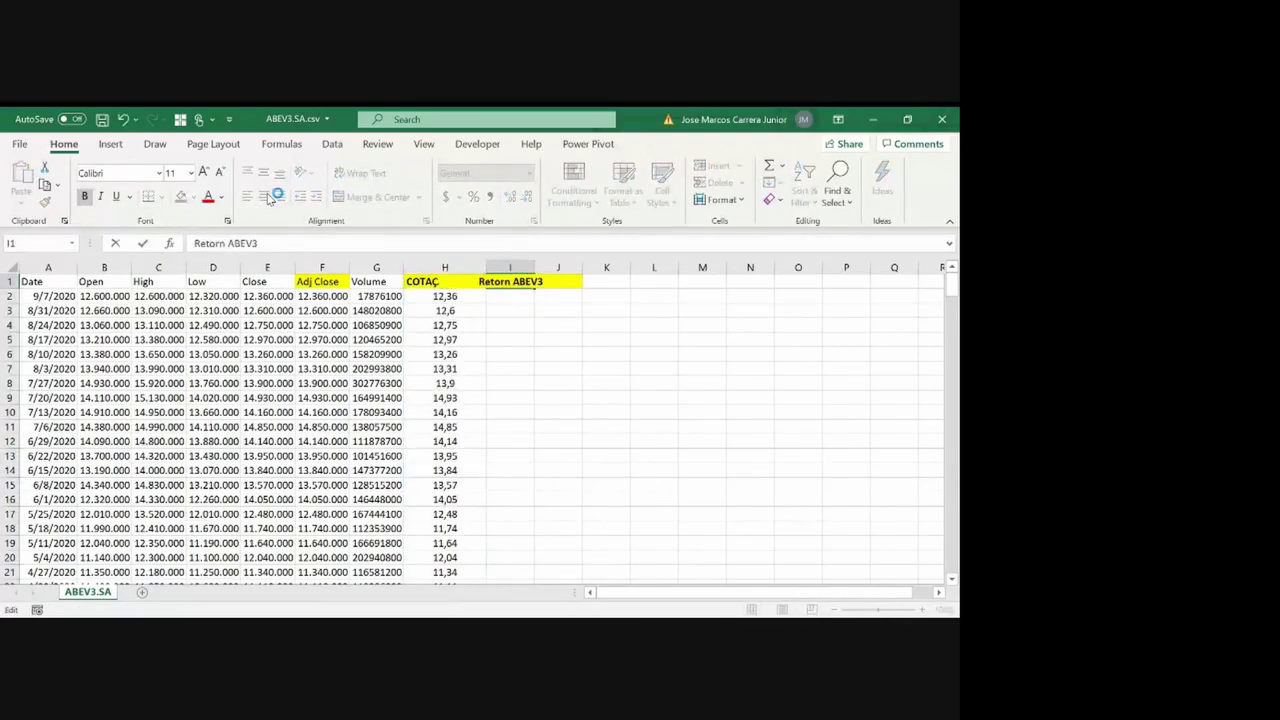
type("o")
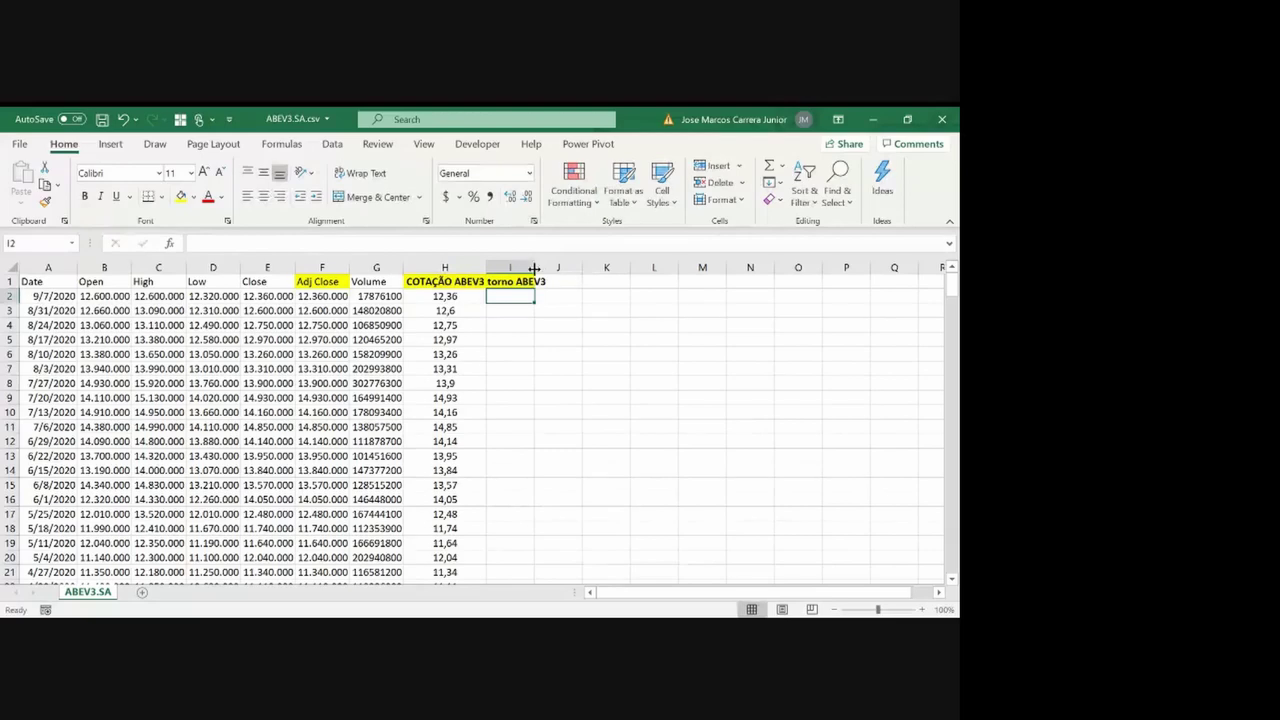
double_click(535, 267)
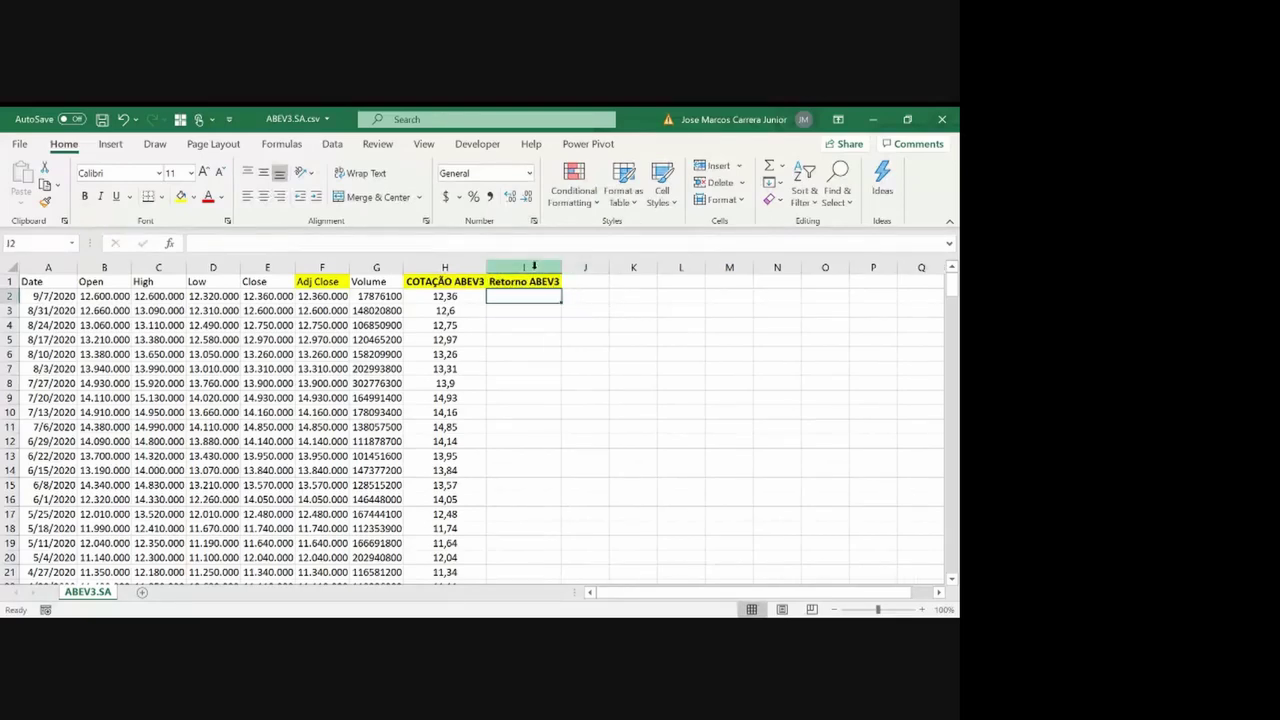
Enter the return formula =H2/H3-1 in I2 and format the cell as a percentage
type("=")
key("Left")
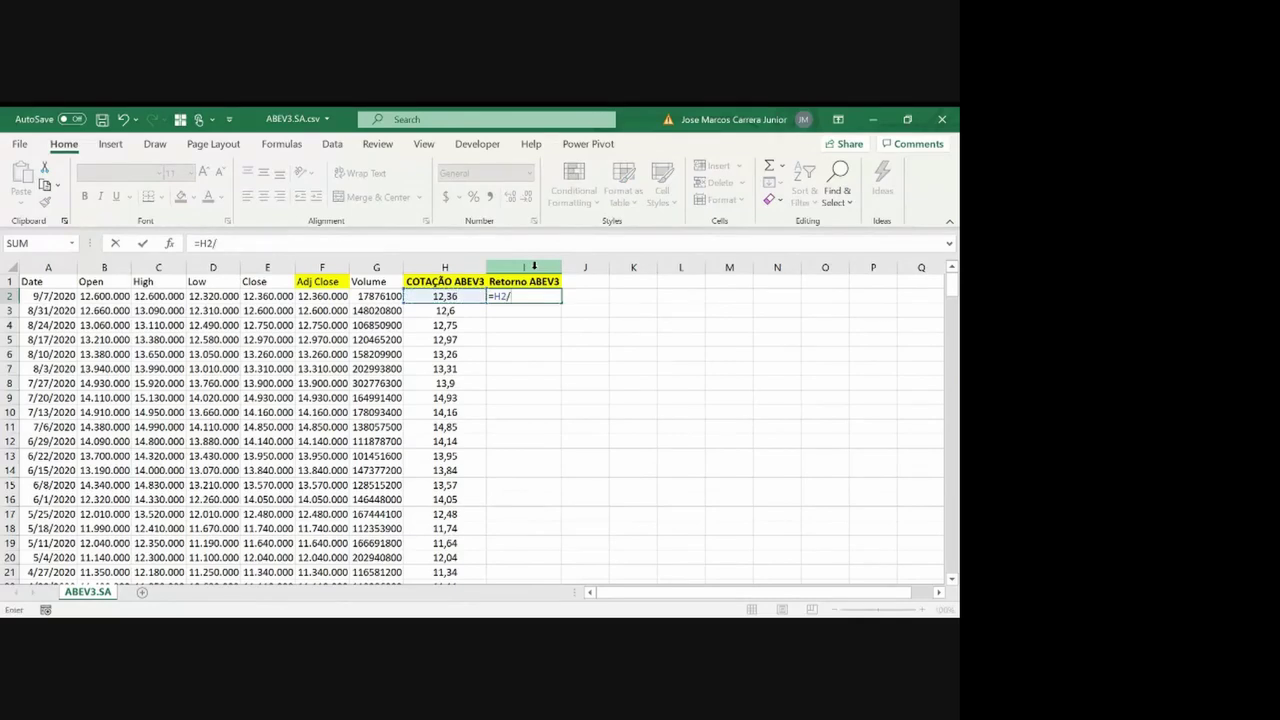
type("/")
key("Left")
key("Down")
type("-1")
key("ctrl+Return")
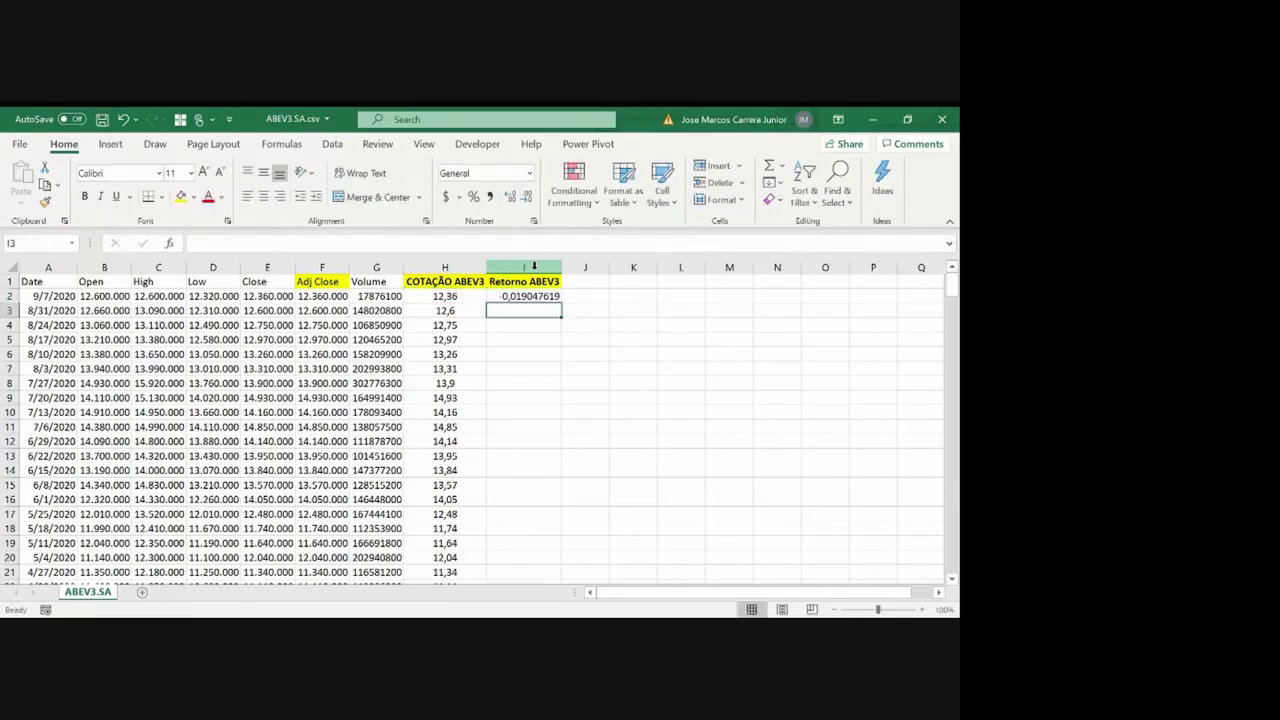
left_click(474, 197)
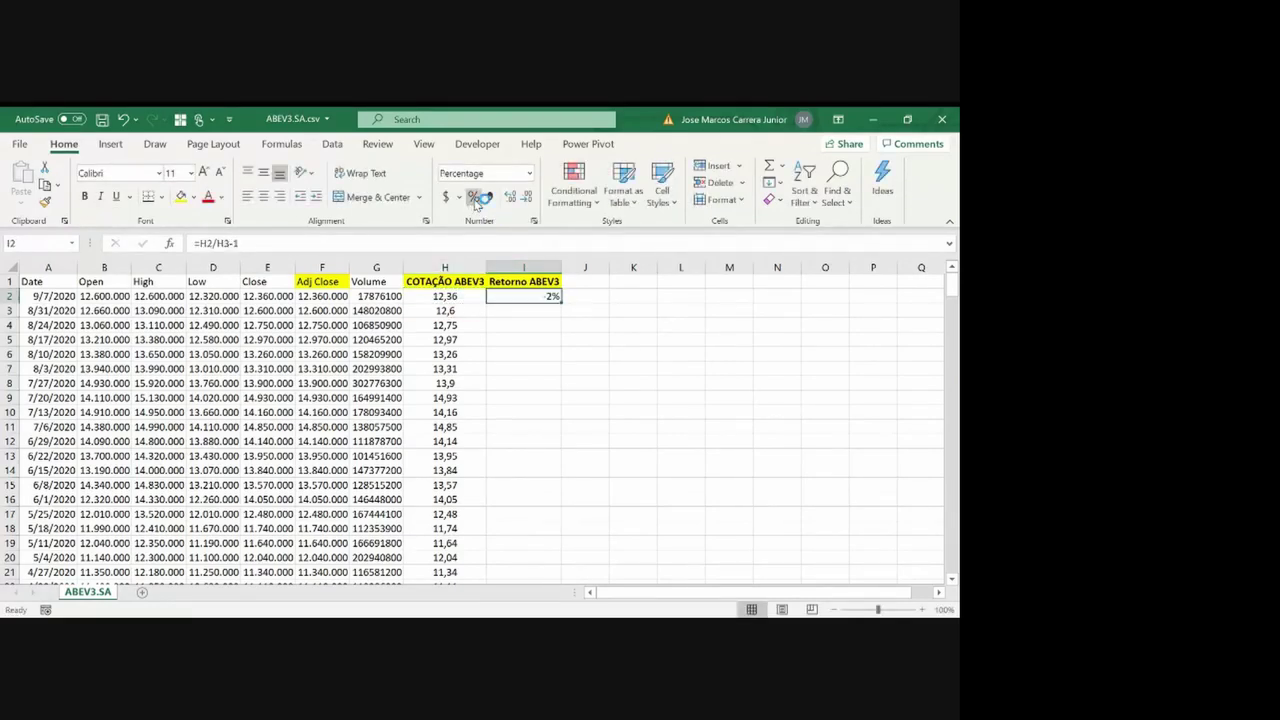
Show the return in I2 with two decimal places and center it horizontally
left_click(510, 198)
left_click(510, 198)
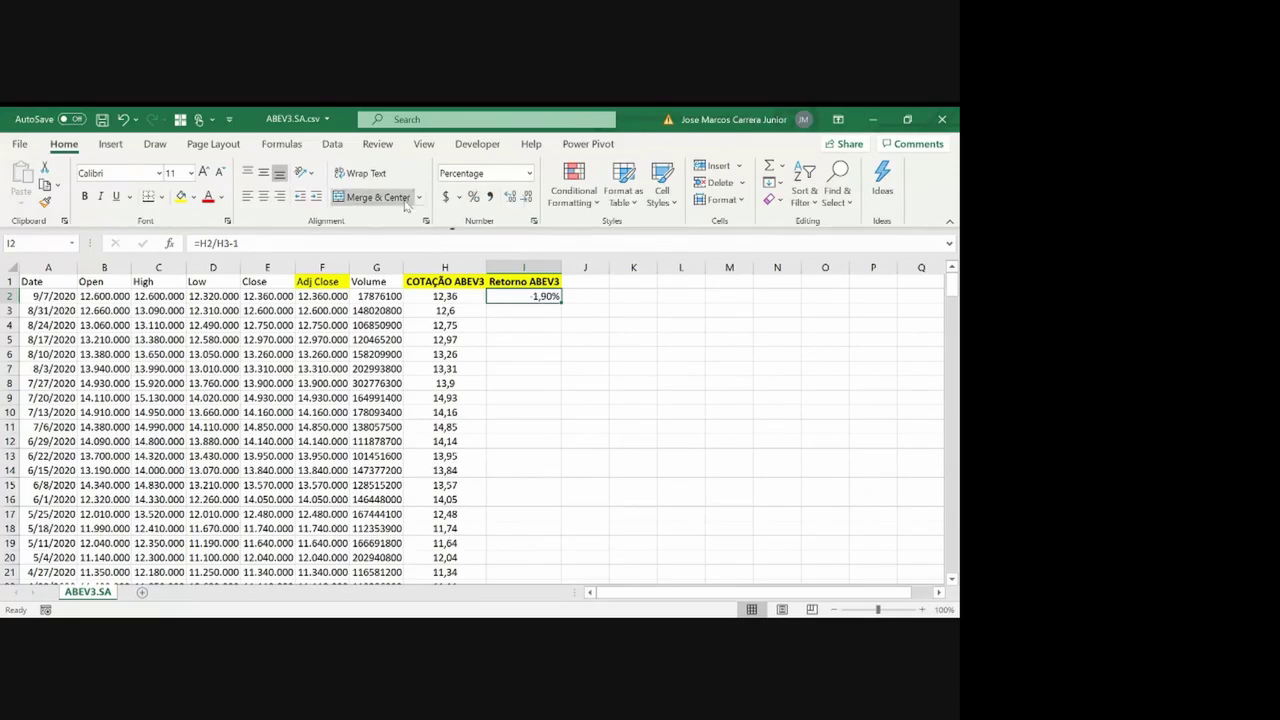
left_click(264, 197)
key("Left")
key("Right")
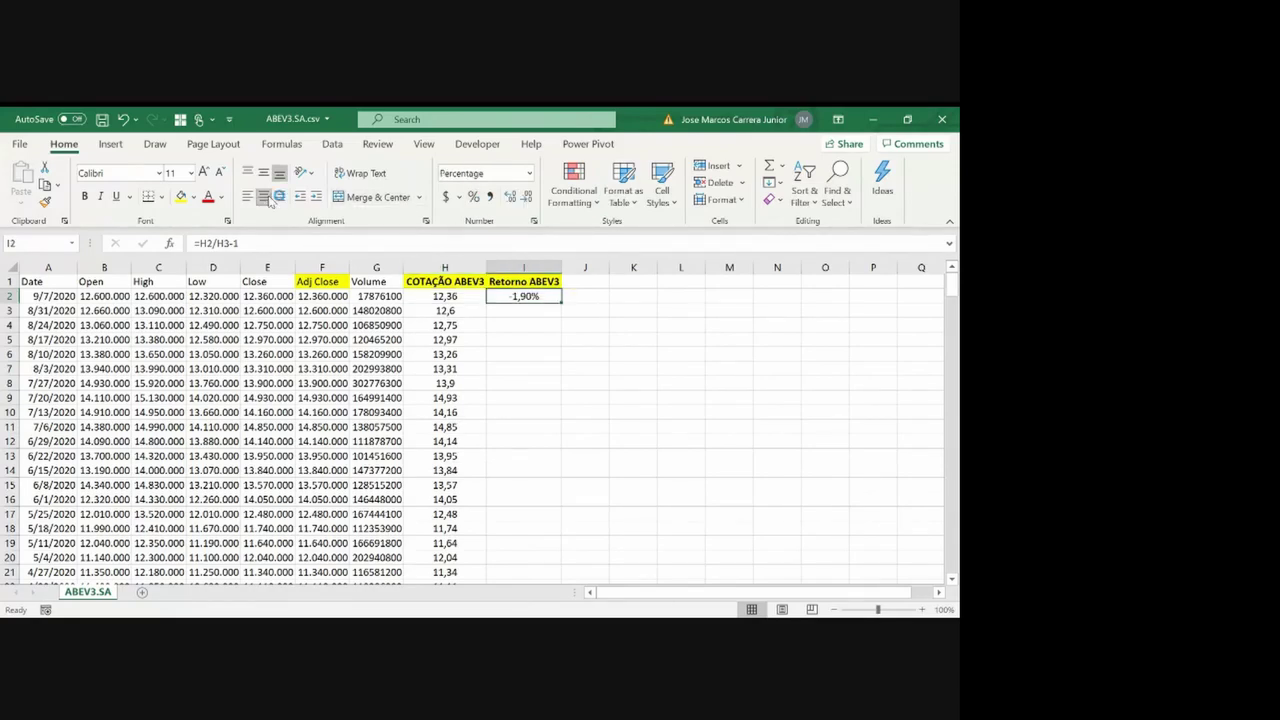
Copy the return formula from I2 down column I to the last data row and clear the formula in I263
key("ctrl+c")
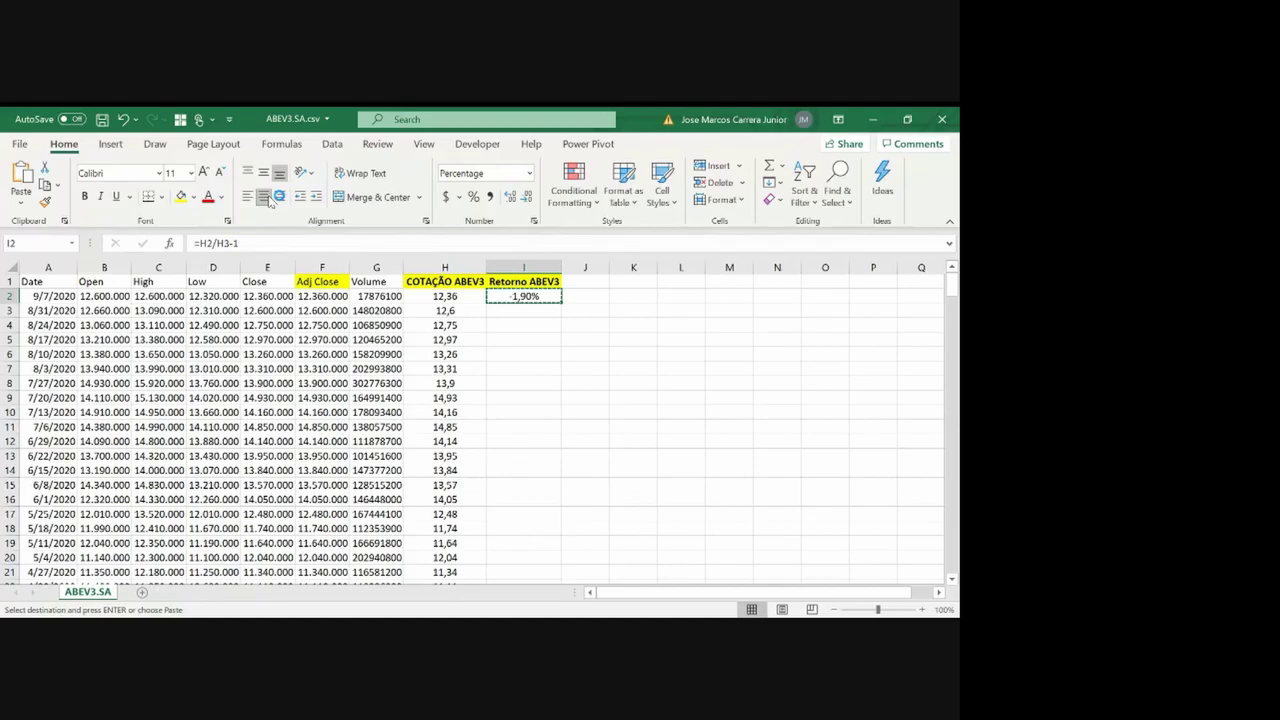
key("Left")
key("ctrl+Down")
key("Right")
key("ctrl+shift+Up")
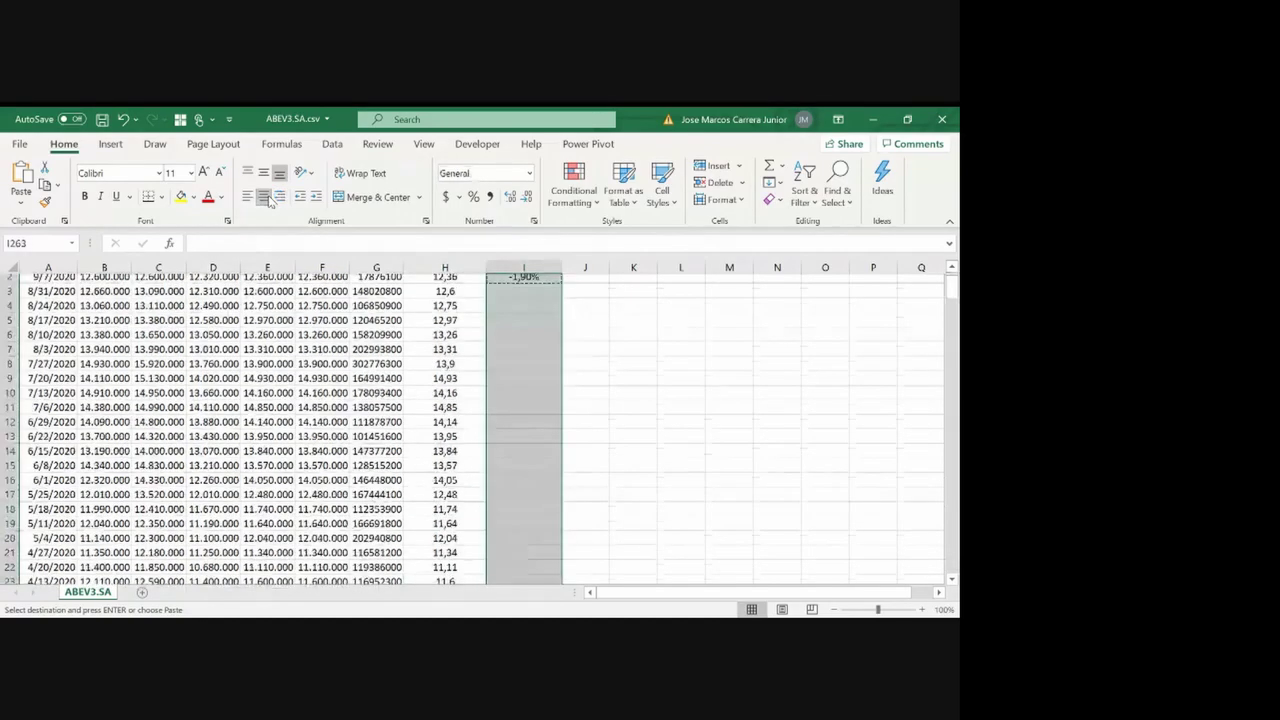
key("ctrl+v")
key("Delete")
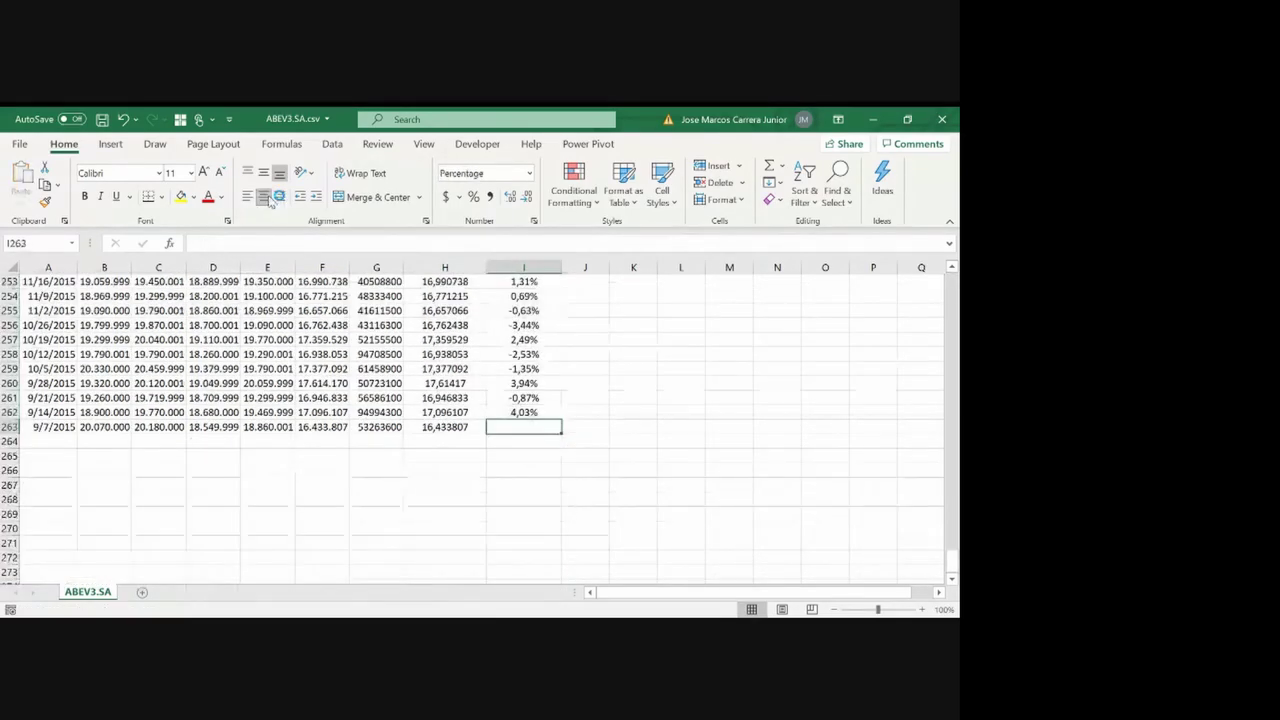
key("ctrl+Up")
key("ctrl+Up")
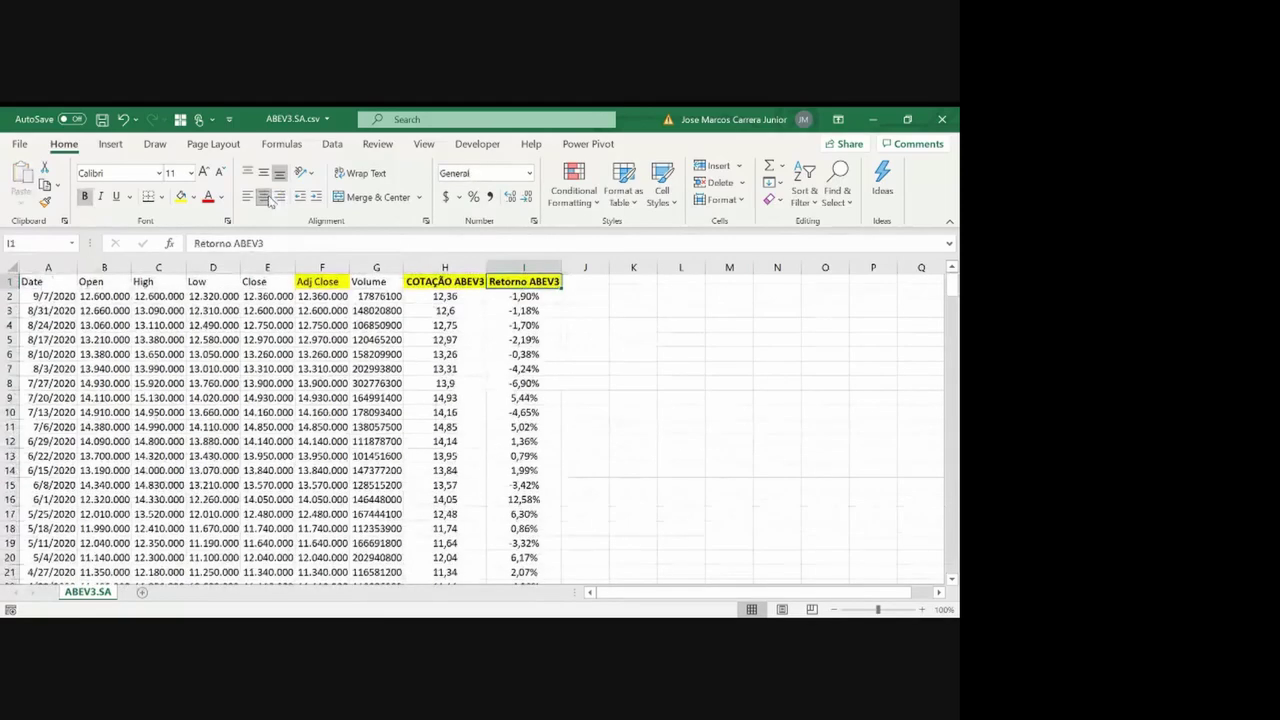
Add filters to the header row from Date to Retorno ABEV3 and browse the values in the Retorno ABEV3 filter
key("ctrl+shift+Left")
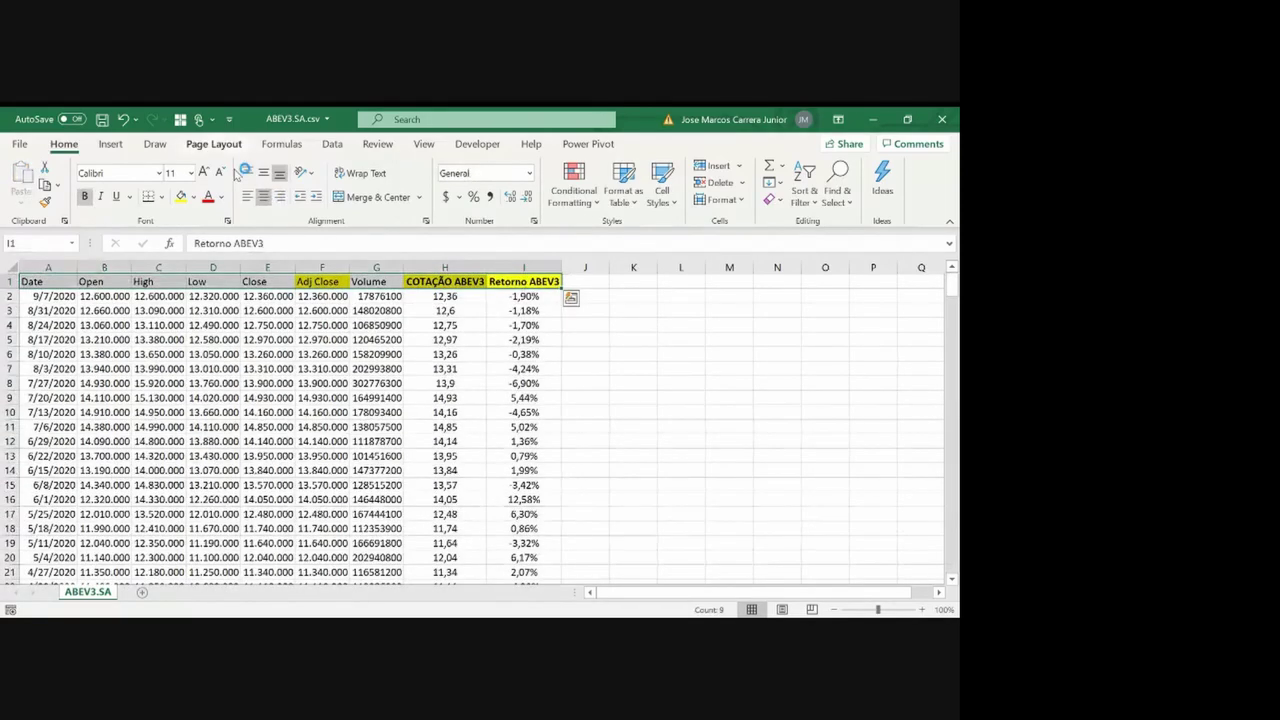
left_click(332, 143)
left_click(470, 182)
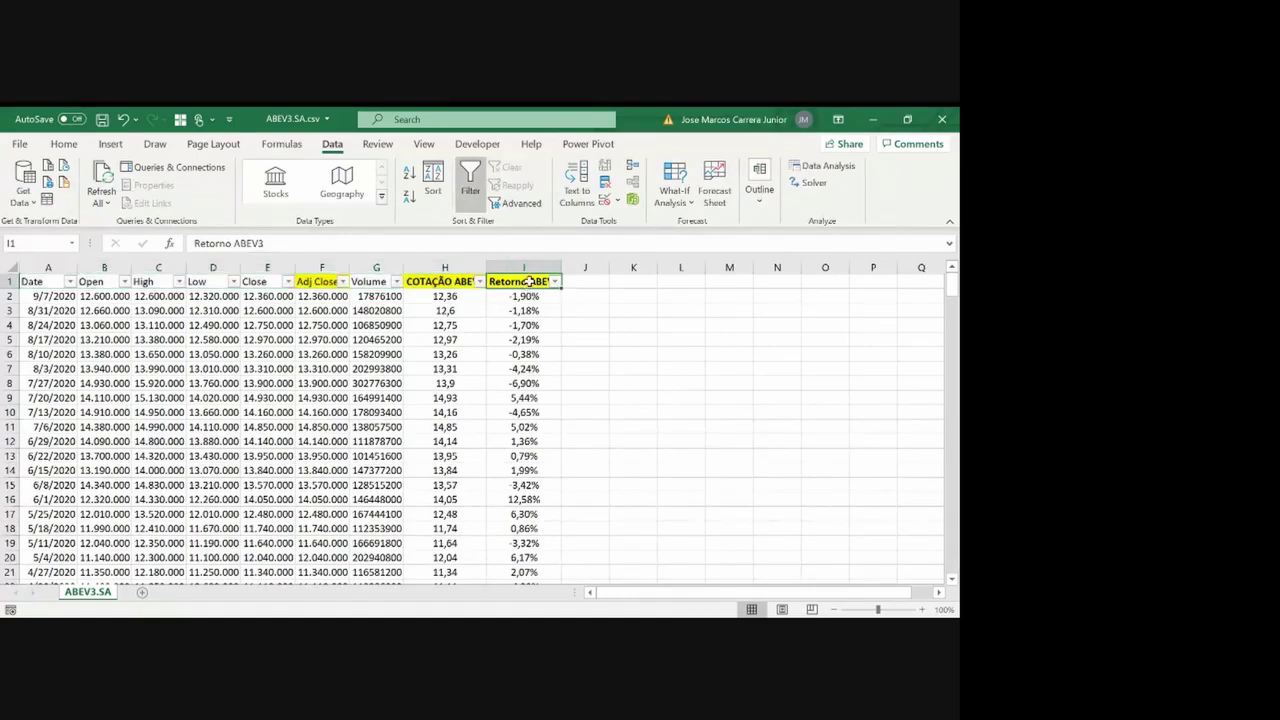
left_click(552, 284)
left_click(555, 284)
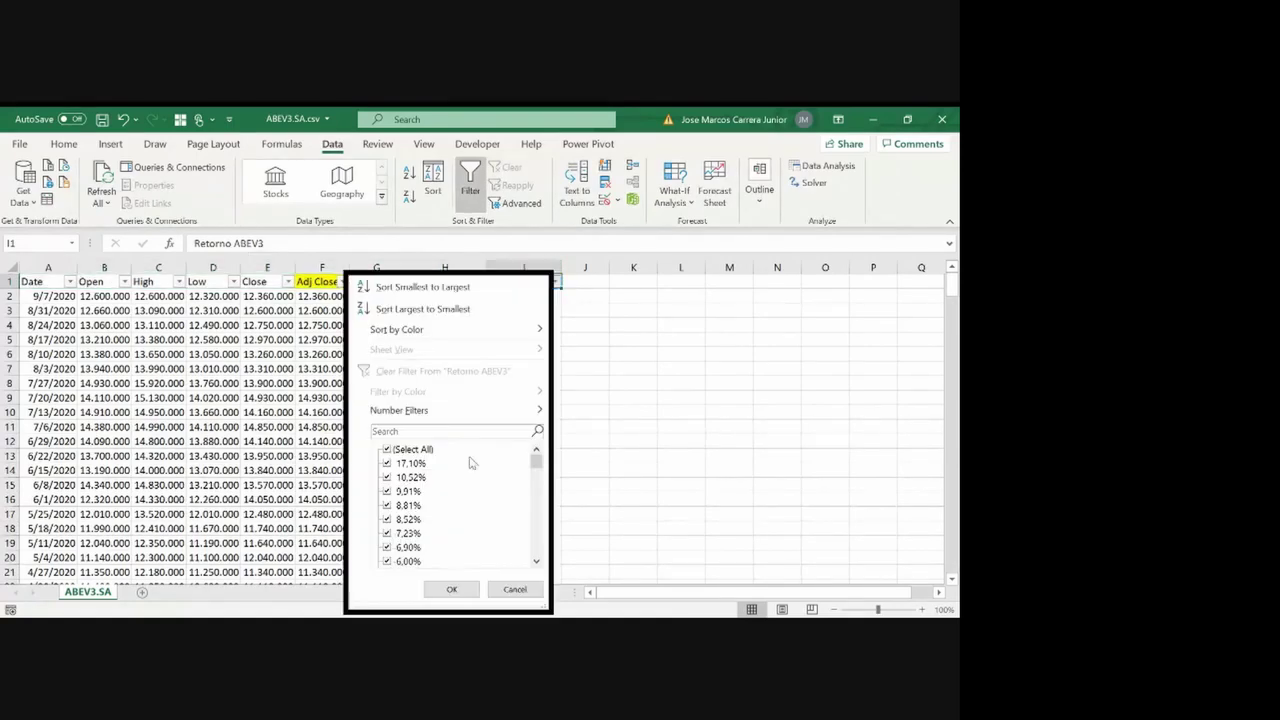
scroll(540, 466, "down", 5)
scroll(534, 556, "down", 2)
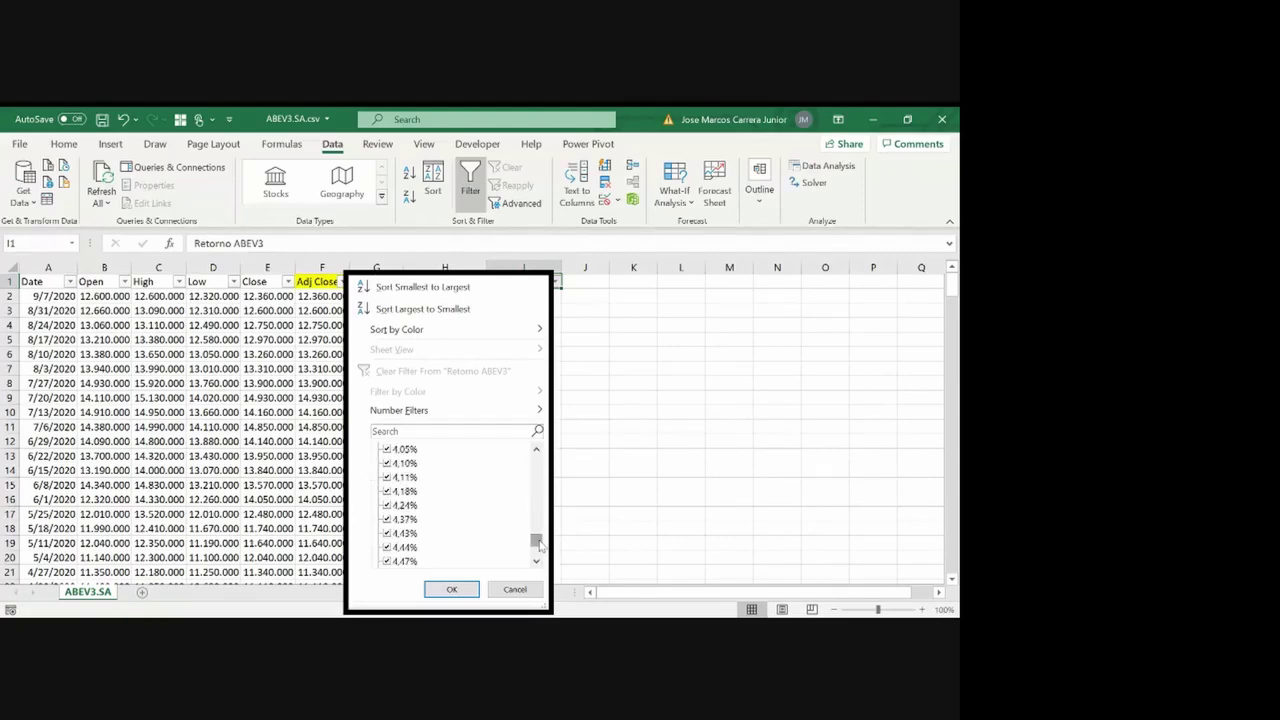
left_click(625, 431)
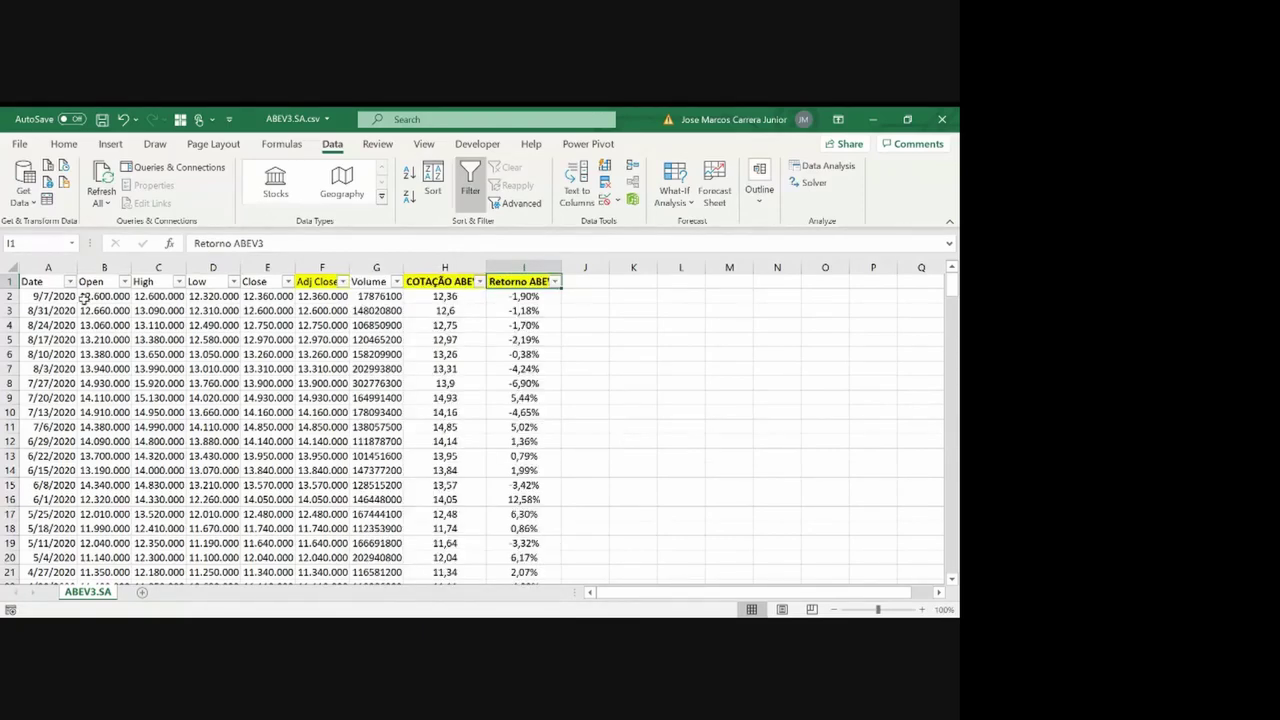
Autofit the width of all columns in the ABEV3.SA sheet
left_click(10, 267)
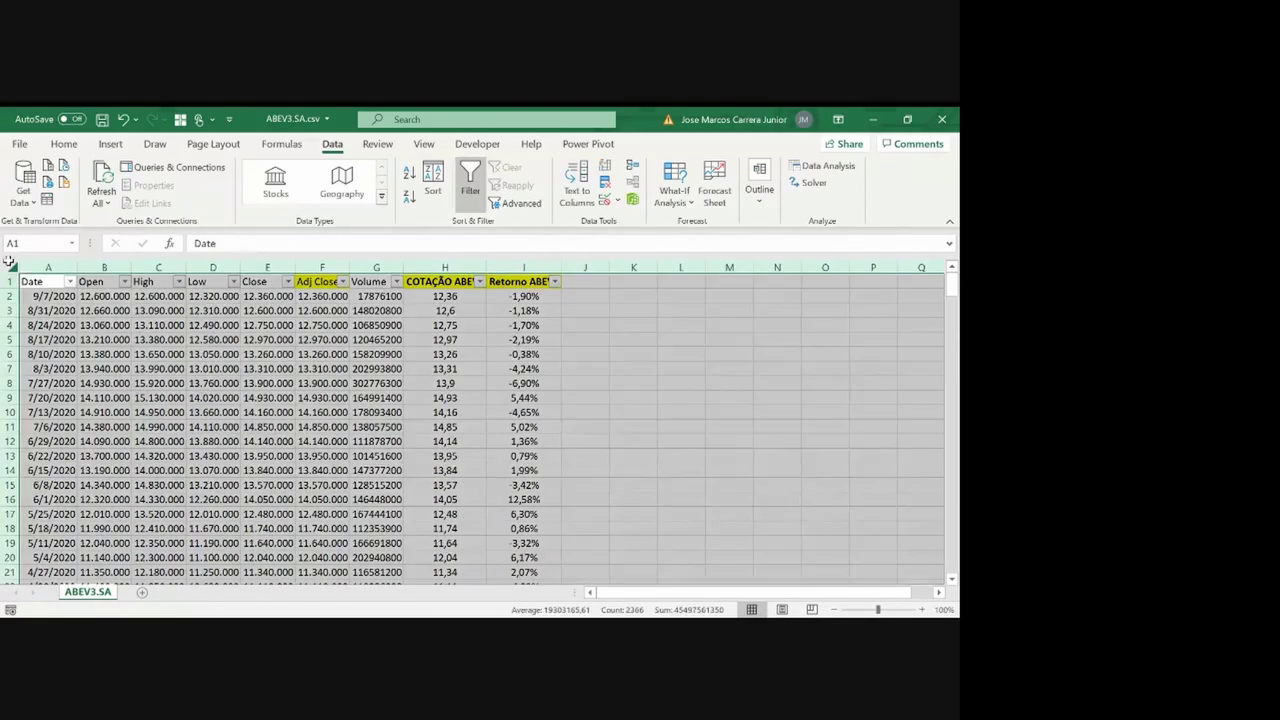
double_click(76, 267)
left_click(553, 309)
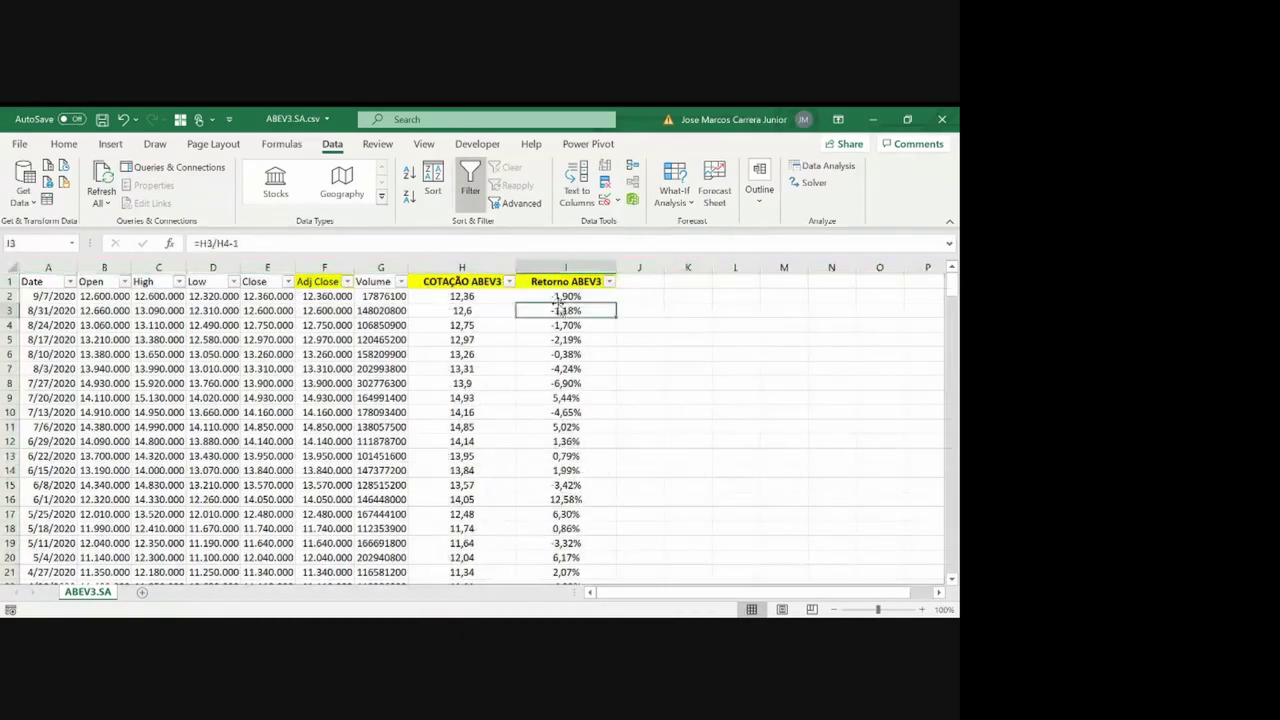
Copy the Retorno ABEV3 header with its formatting into J1
left_click(560, 300)
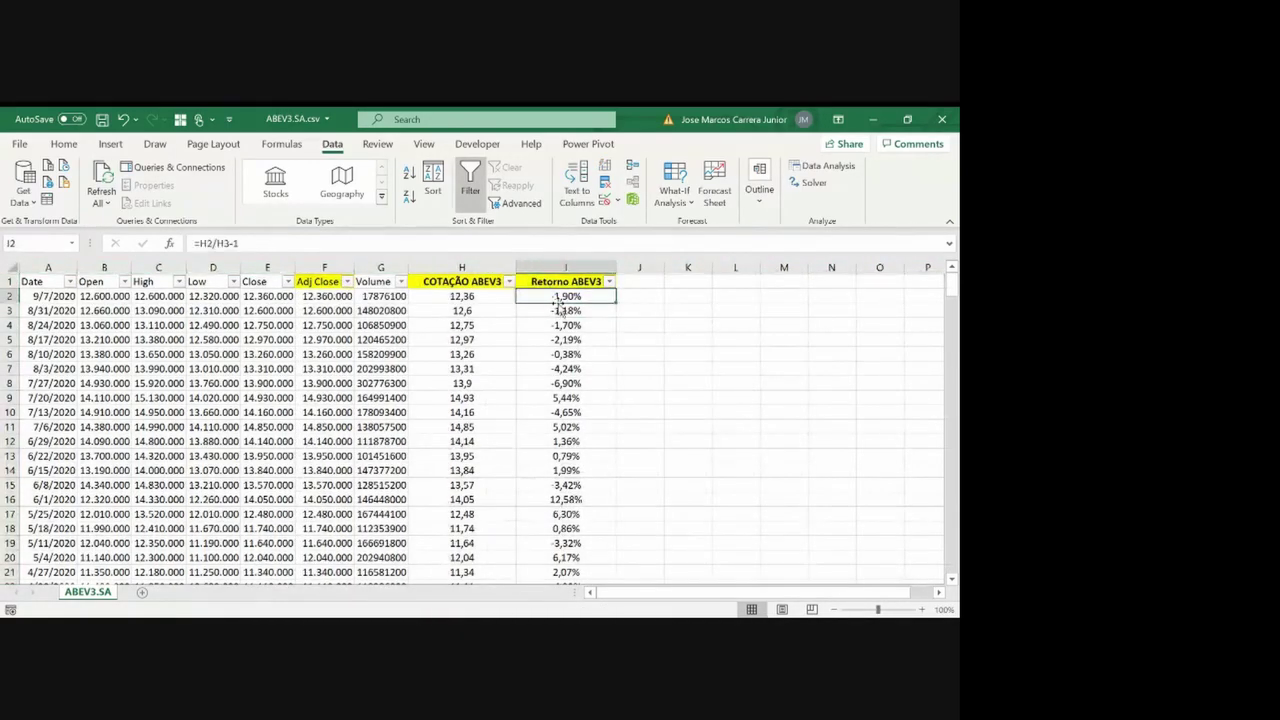
key("Up")
key("ctrl+c")
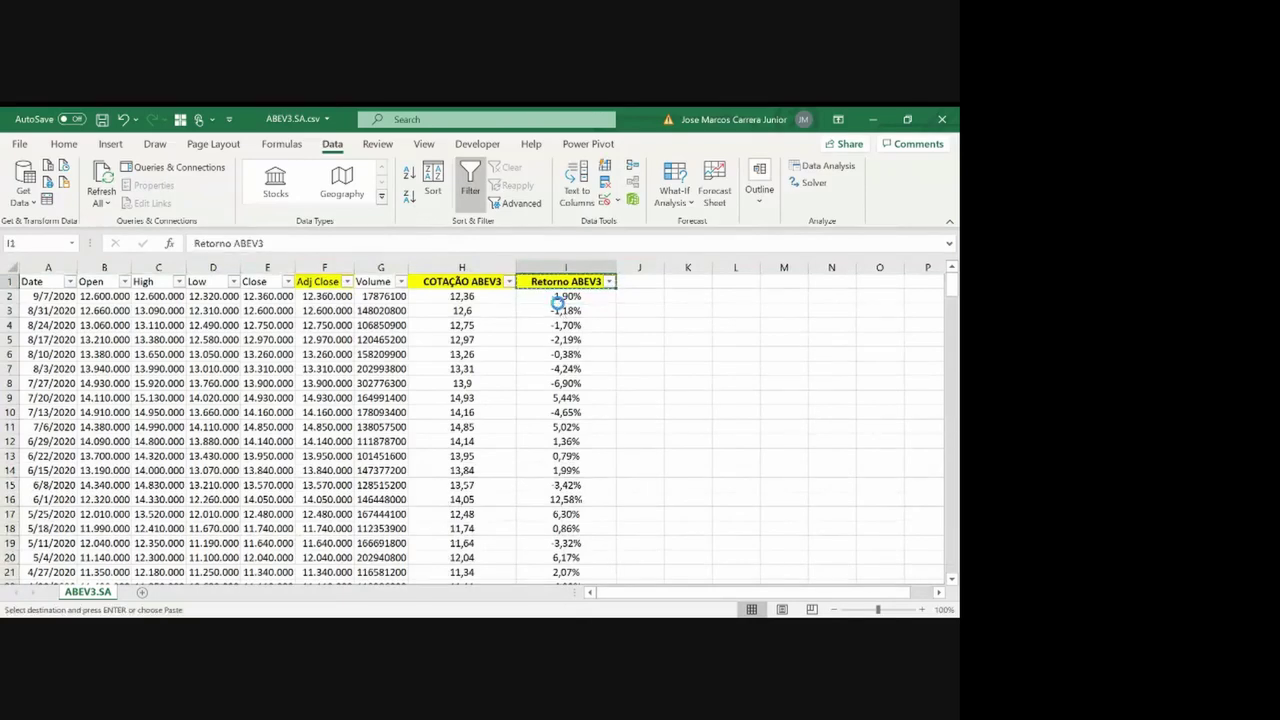
key("Right")
key("ctrl+v")
Change the J1 header to Retorno IBOVESPA and autofit column J
key("F2")
key("BackSpace")
key("BackSpace")
key("BackSpace")
key("BackSpace")
key("BackSpace")
key("BackSpace")
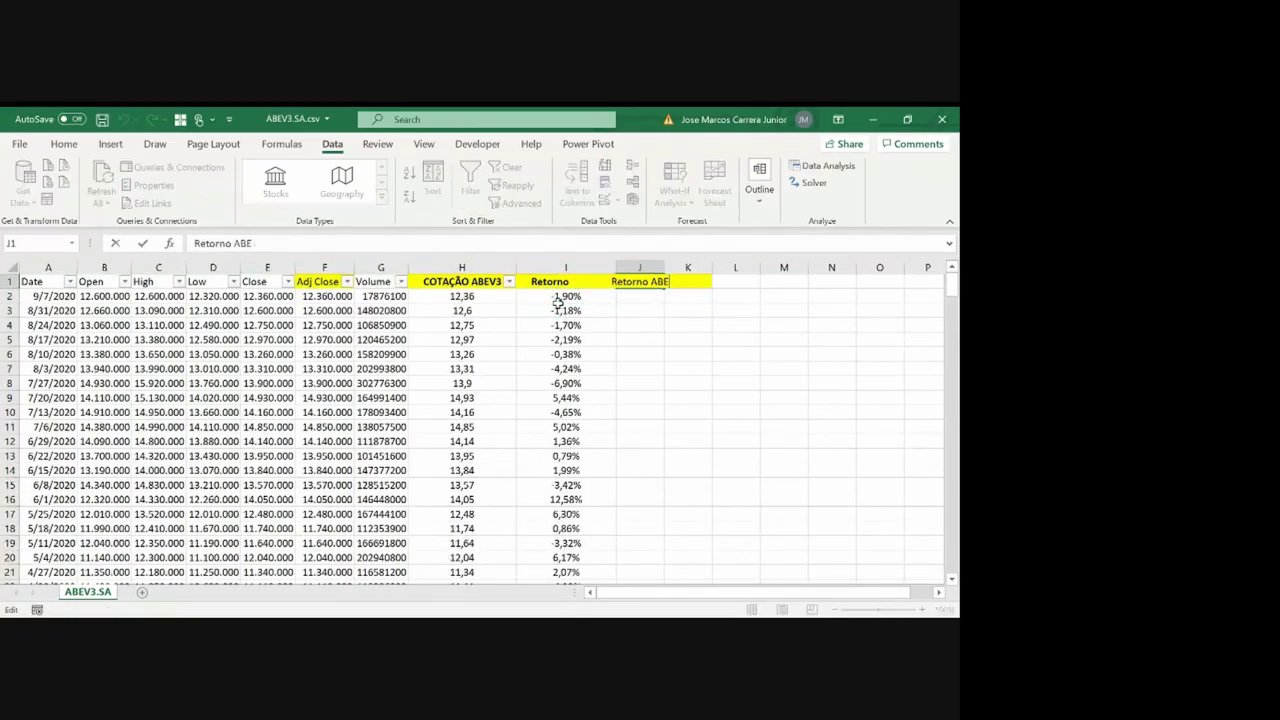
type("IBOVESPA")
key("Return")
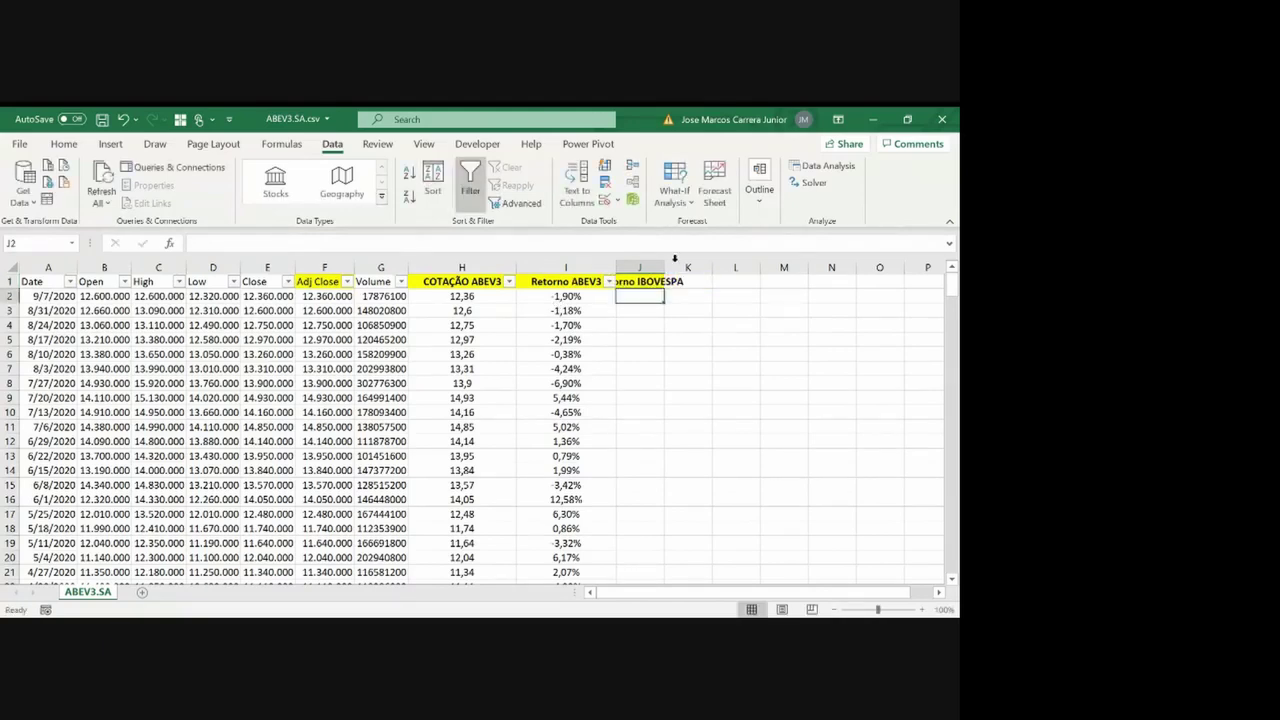
double_click(663, 267)
key("Up")
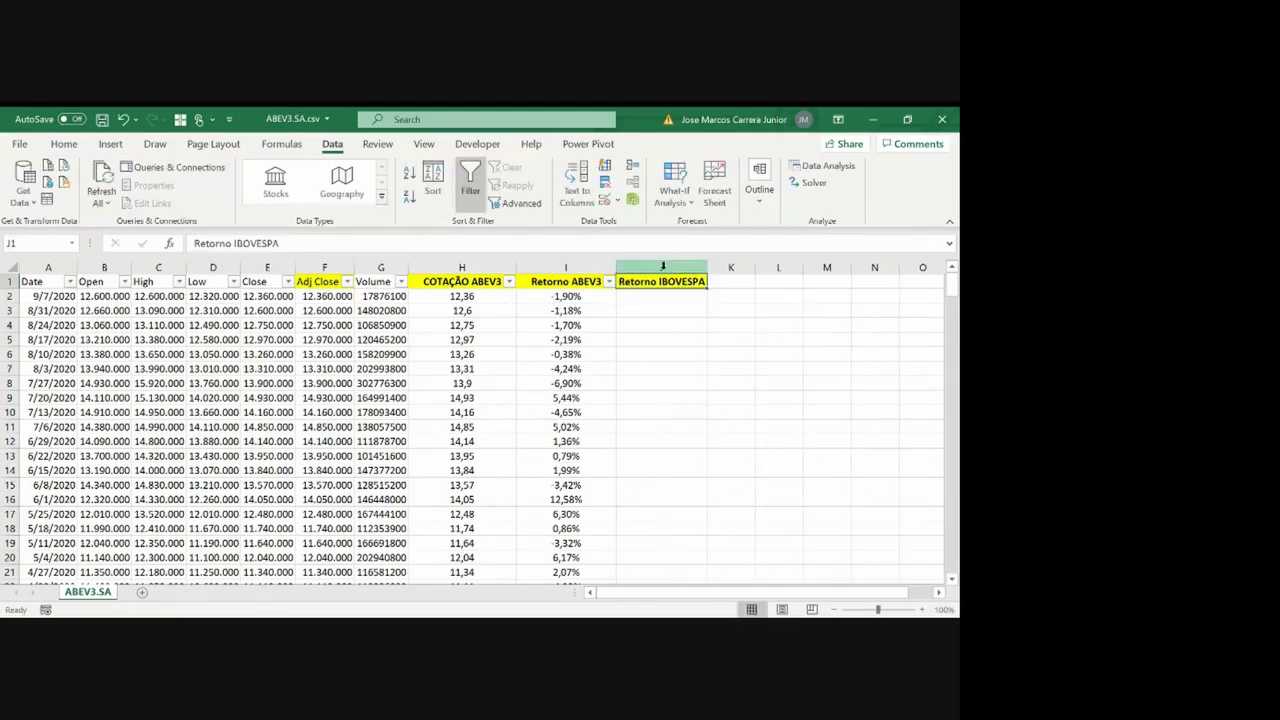
key("Down")
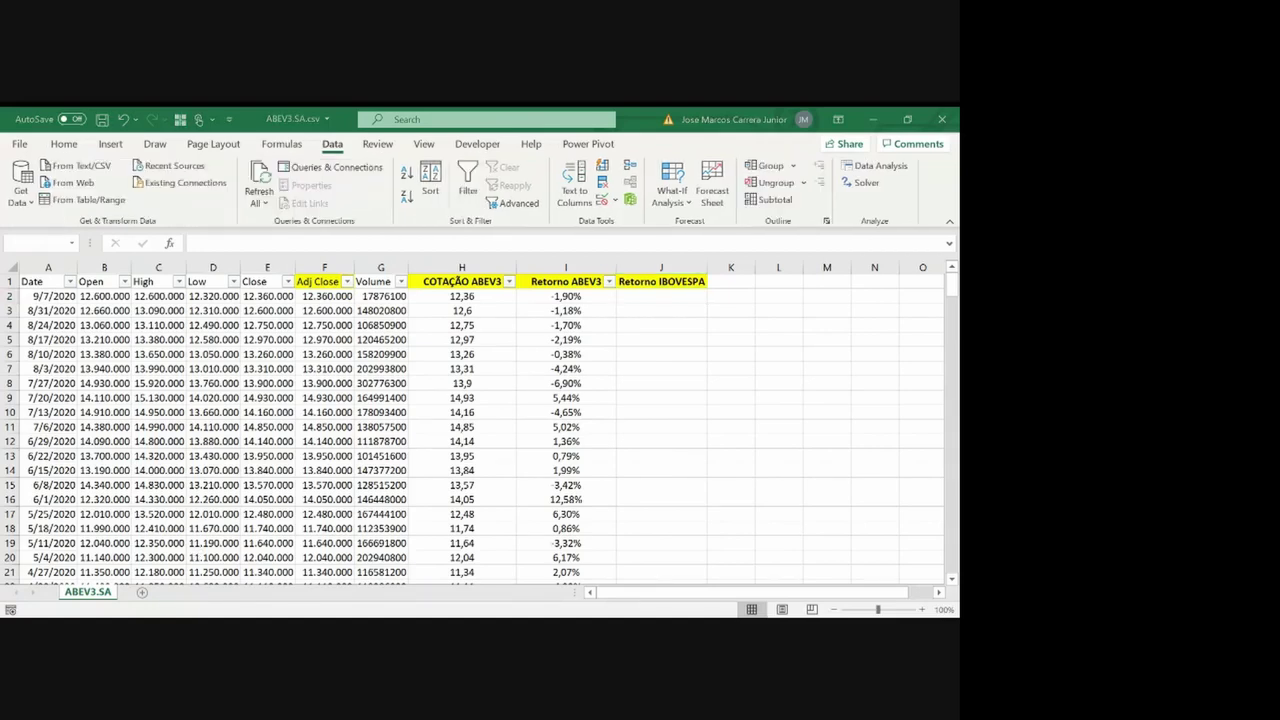
Copy the ^BVSP (1) sheet into the ABEV3.SA.csv workbook, placing it before the ABEV3.SA sheet
right_click(88, 591)
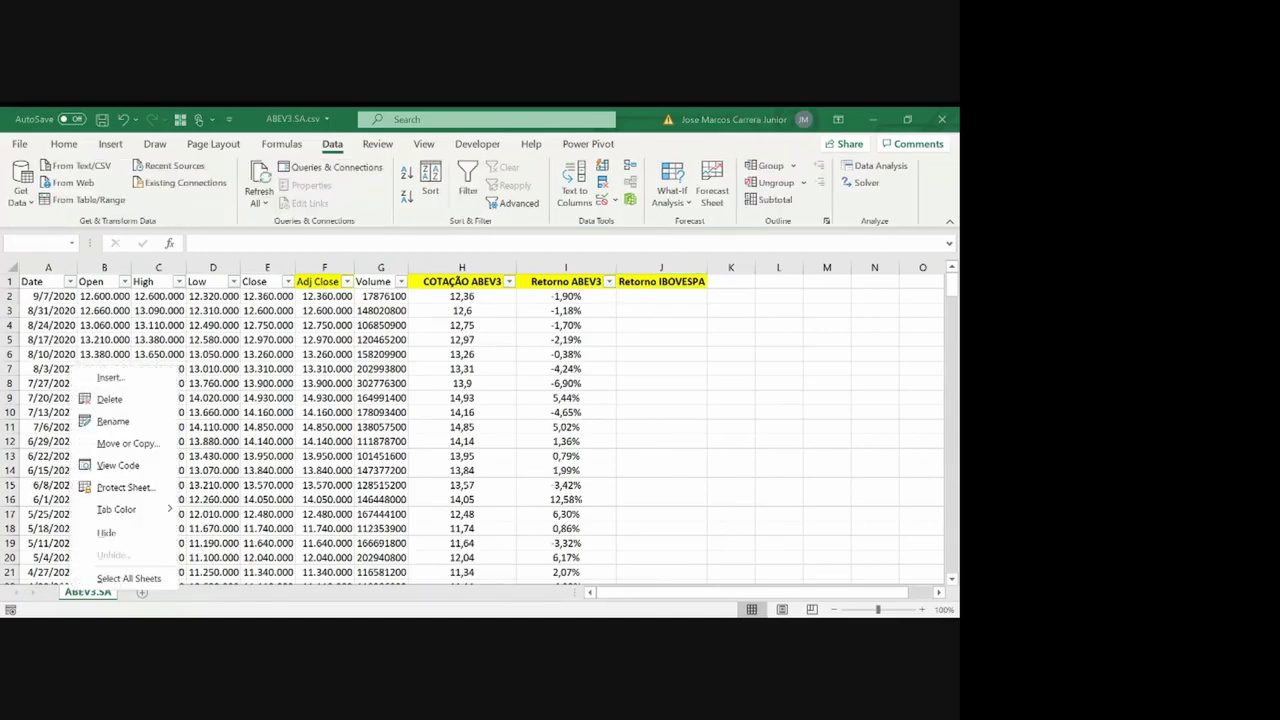
left_click(142, 441)
left_click(140, 382)
left_click(94, 406)
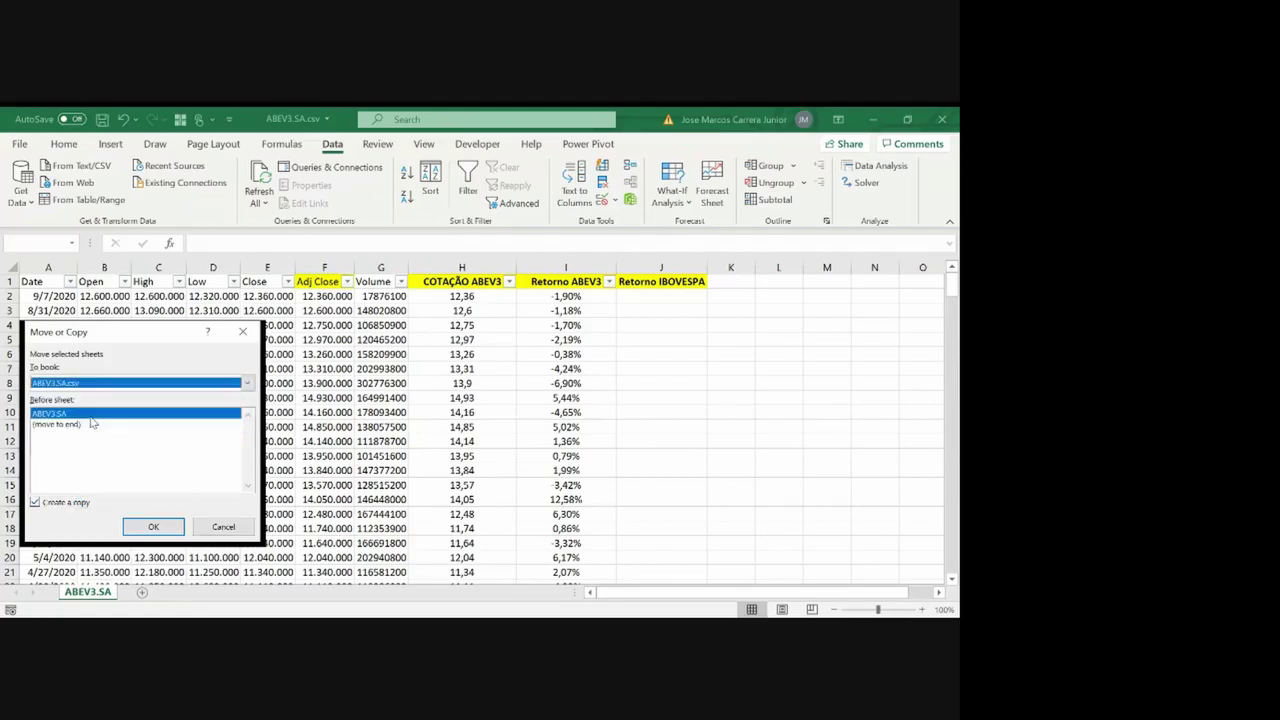
left_click(35, 502)
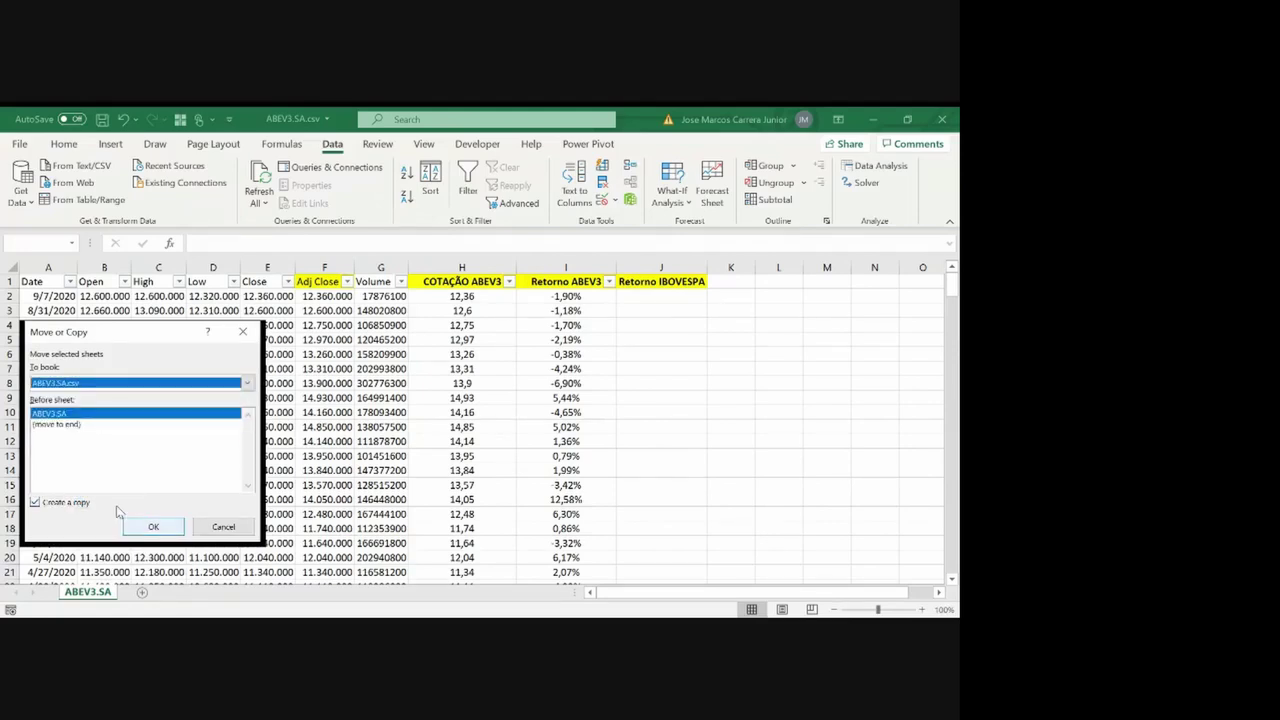
left_click(153, 527)
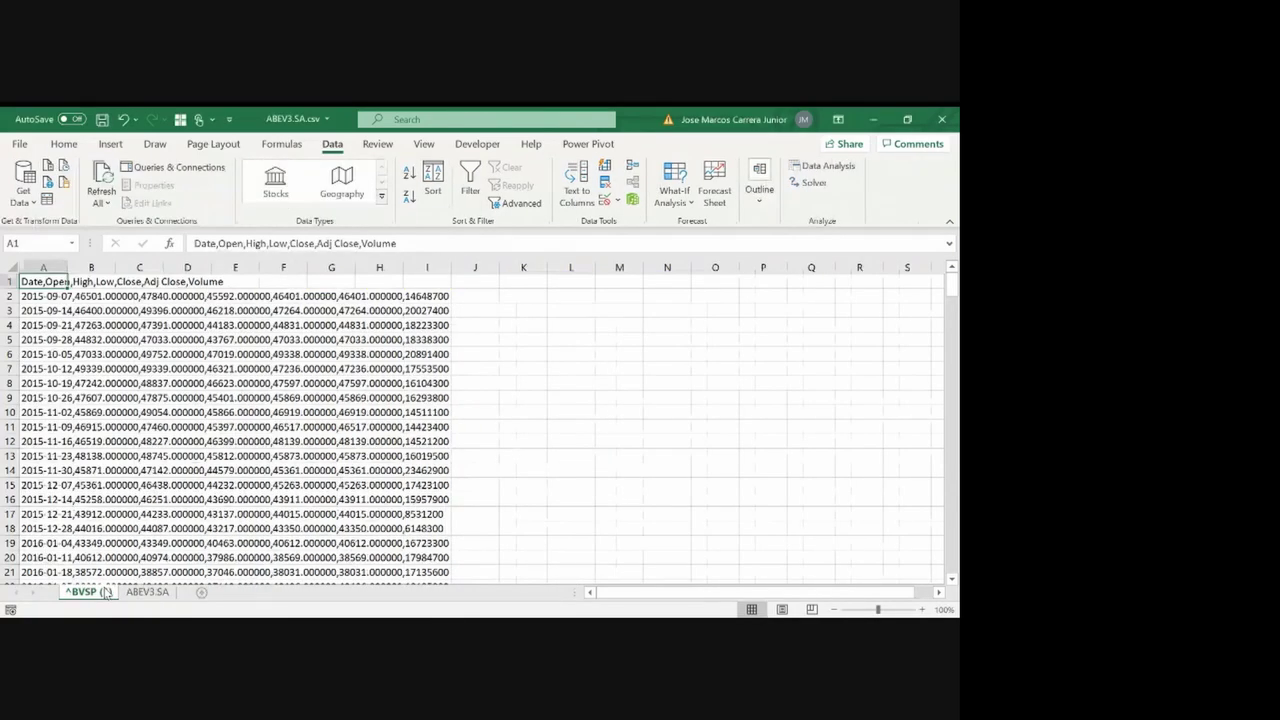
Split the comma-delimited data in column A of the ^BVSP (1) sheet into separate columns and autofit all columns
left_click(43, 267)
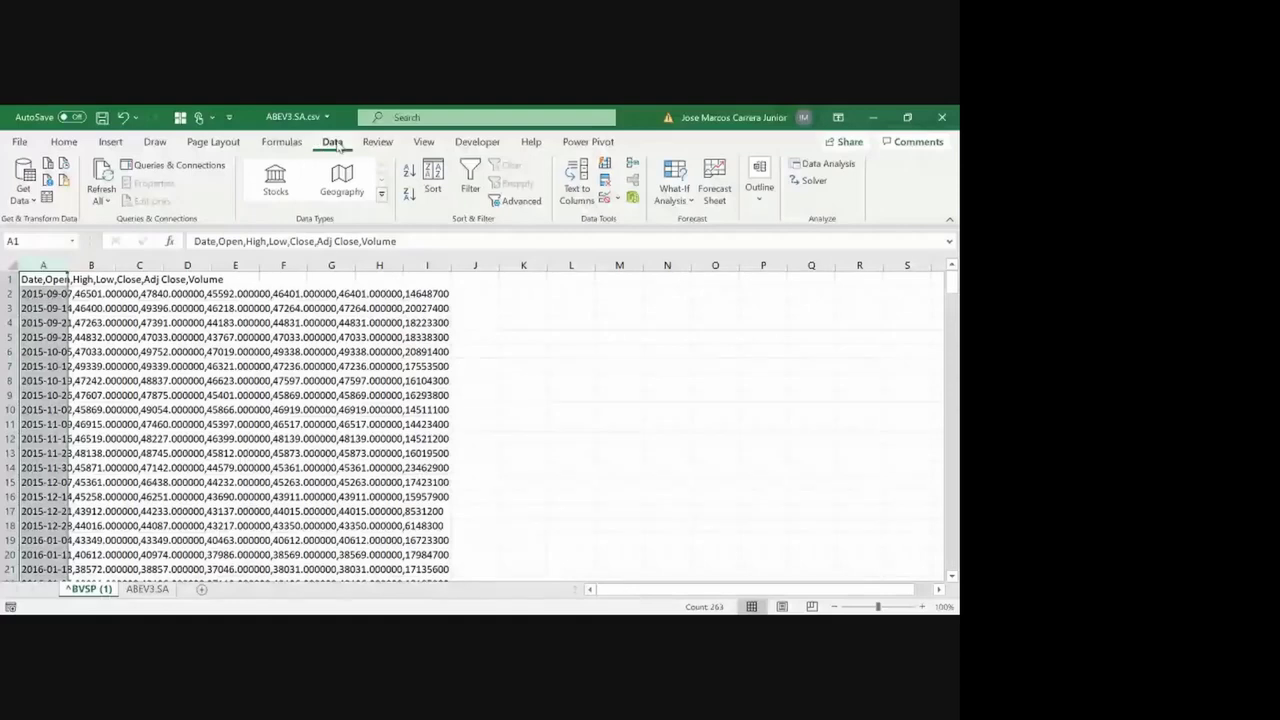
left_click(576, 190)
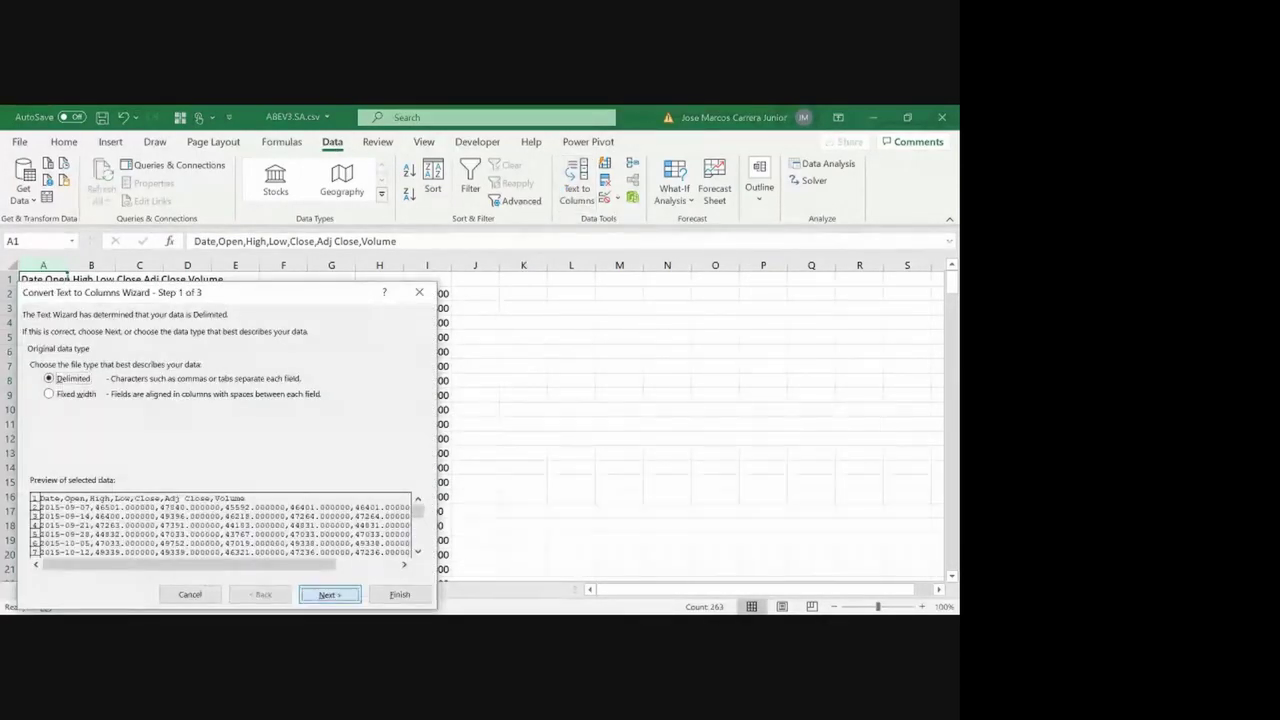
key("Return")
key("Return")
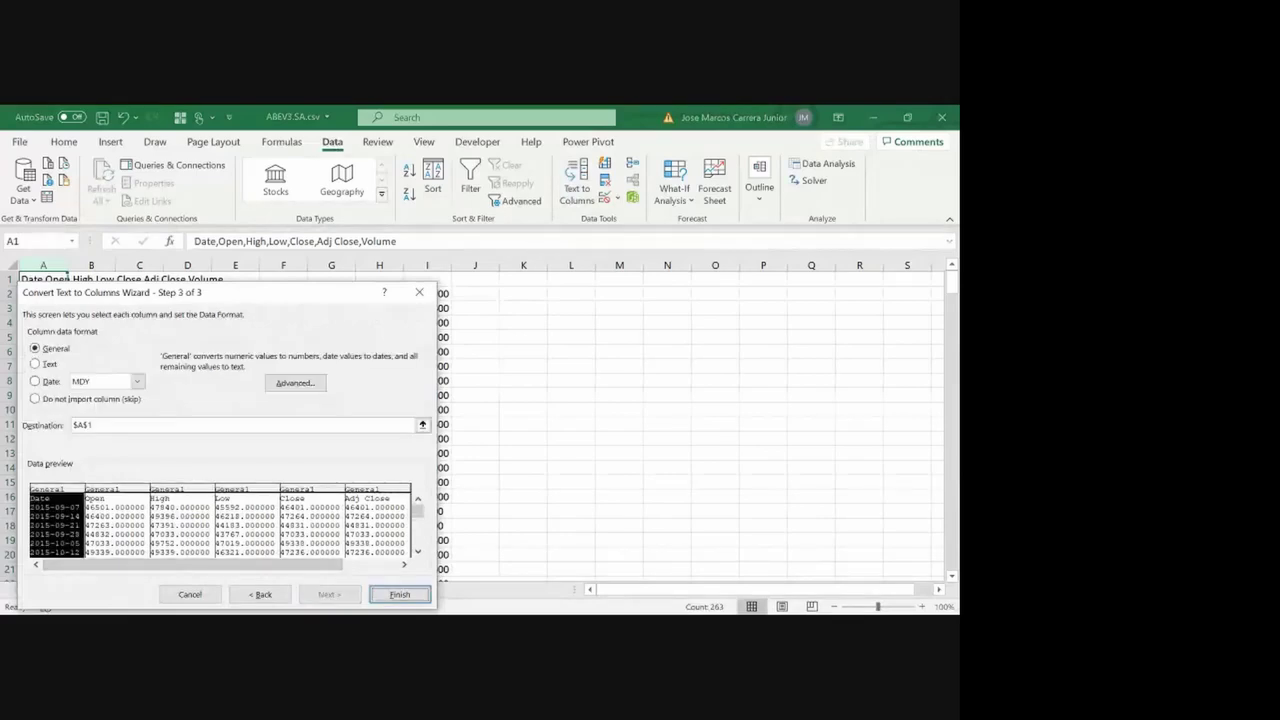
key("Return")
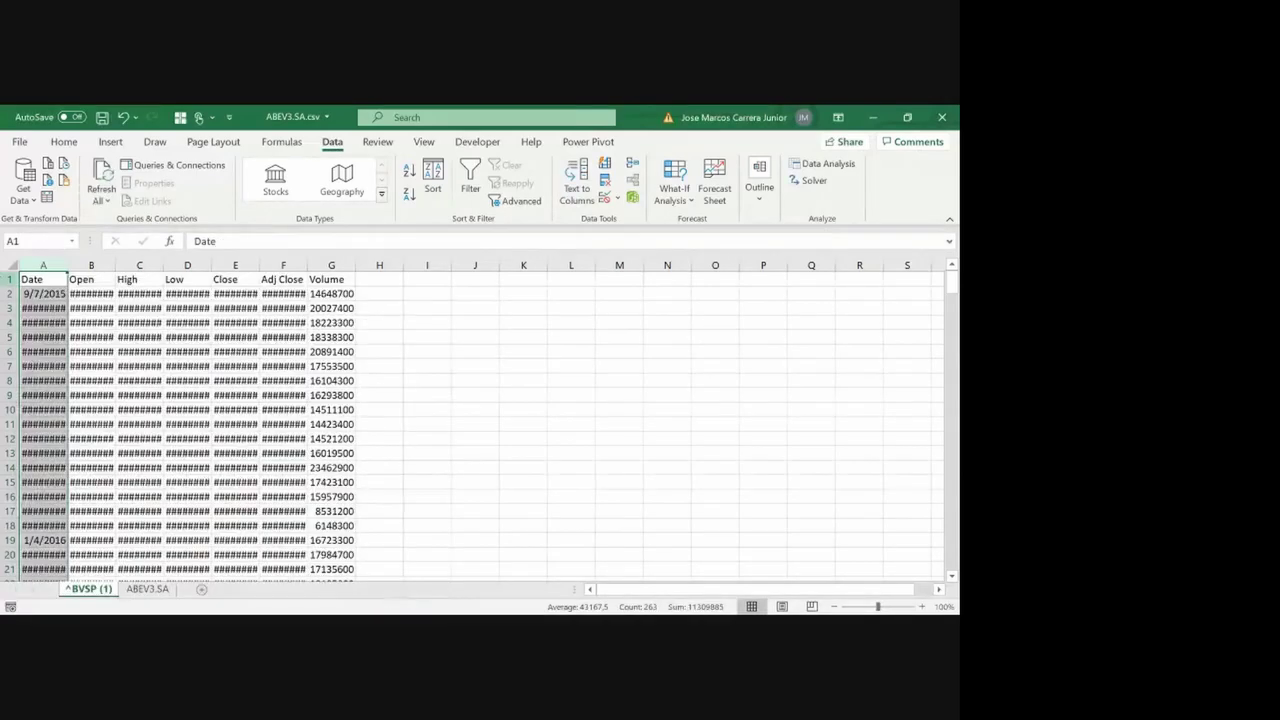
left_click(10, 268)
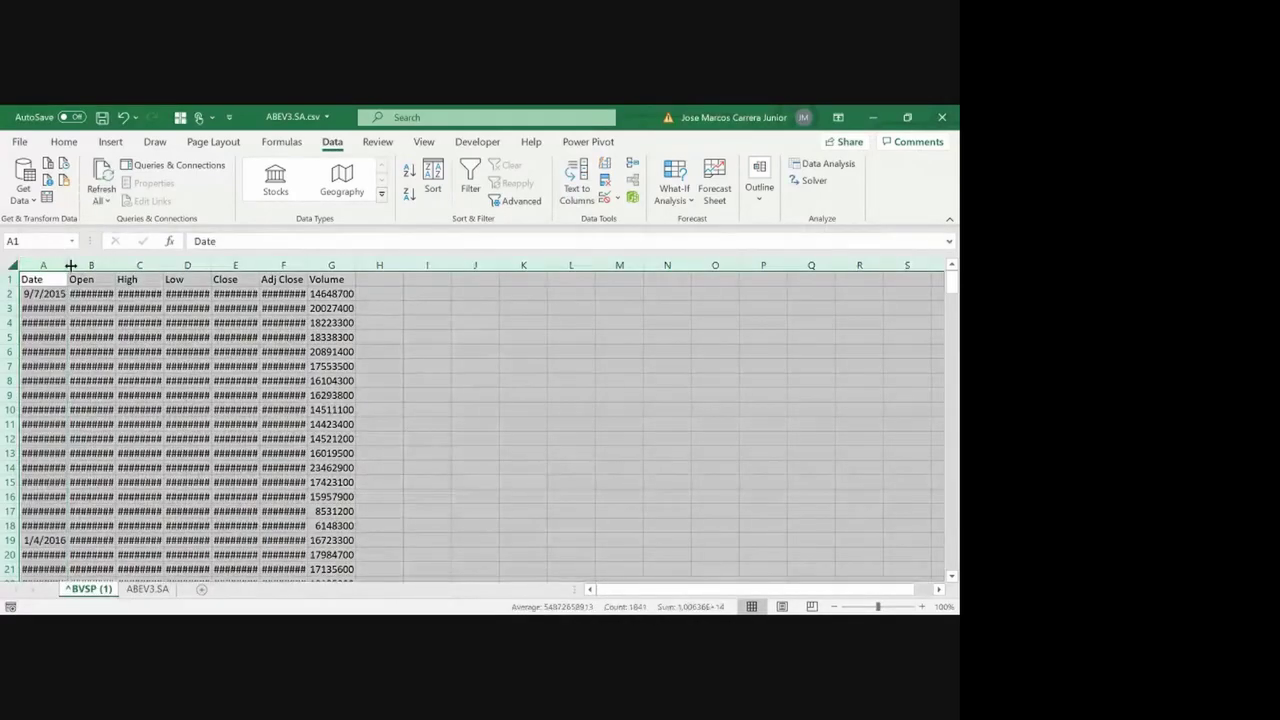
double_click(70, 265)
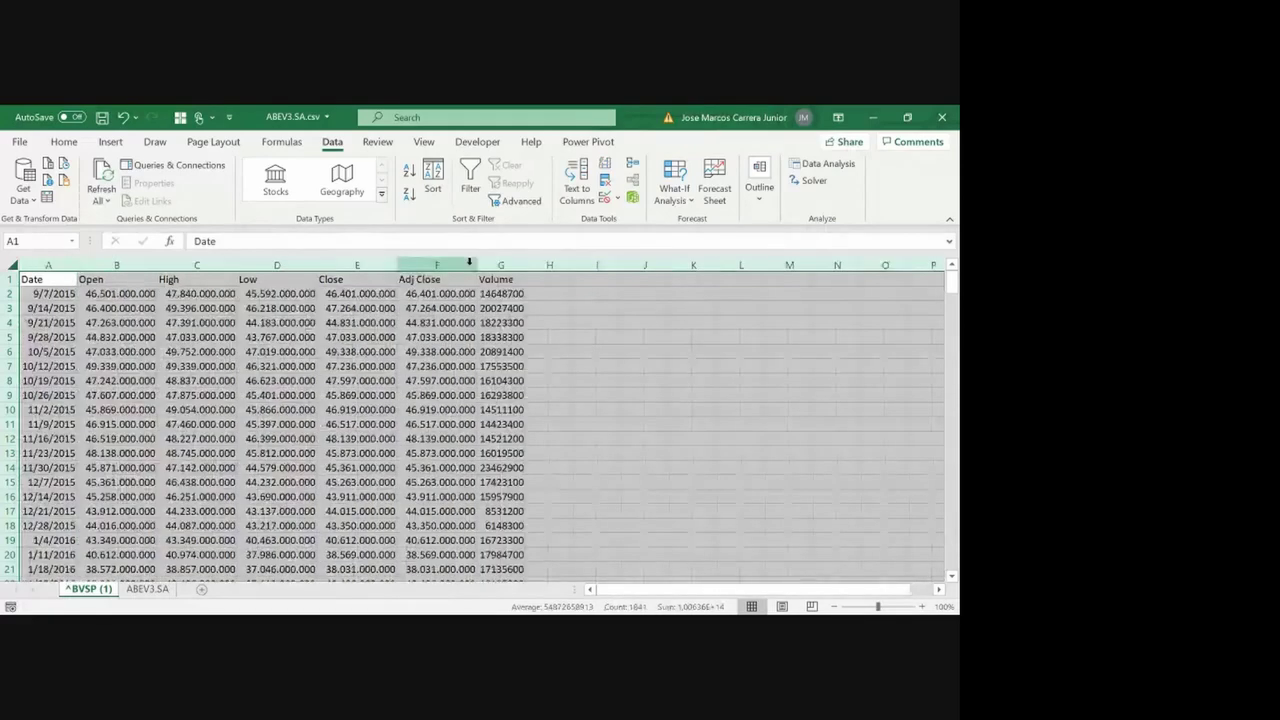
Enter the formula =F2/1000000 in H2 to rescale the adjusted close of the ^BVSP (1) sheet
left_click(549, 293)
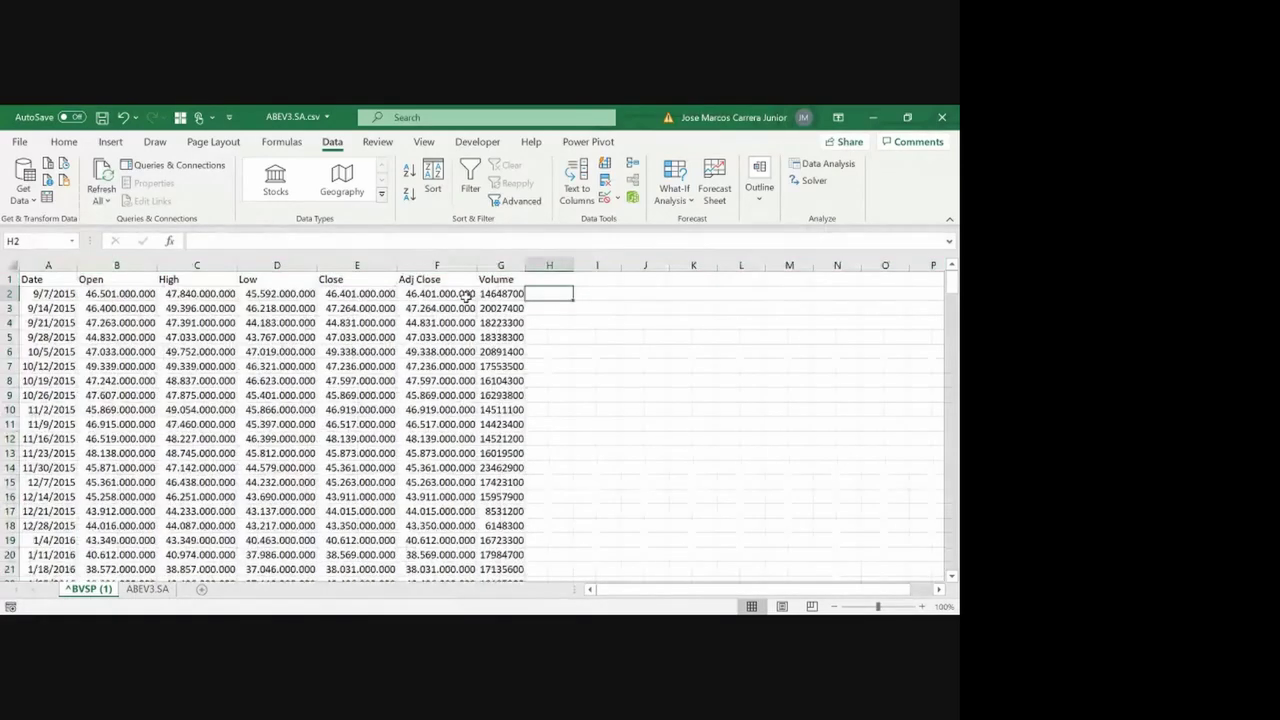
type("=")
left_click(466, 296)
type("/1")
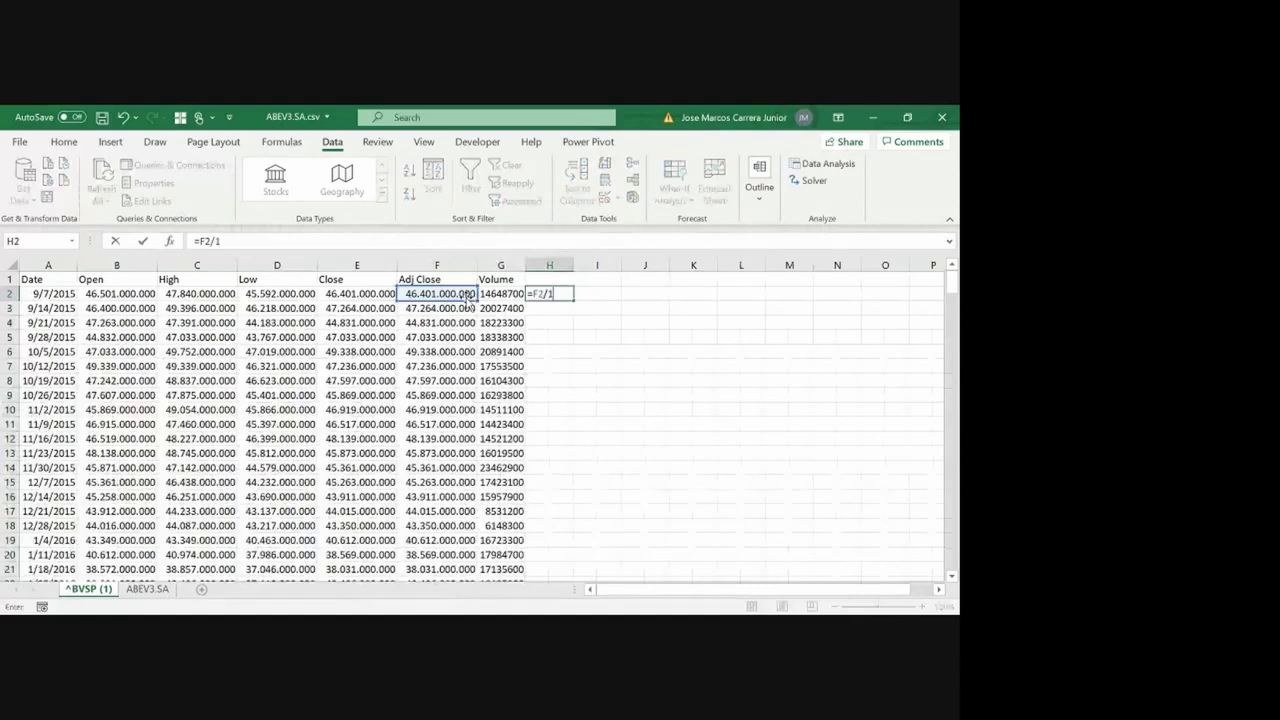
type("0000000")
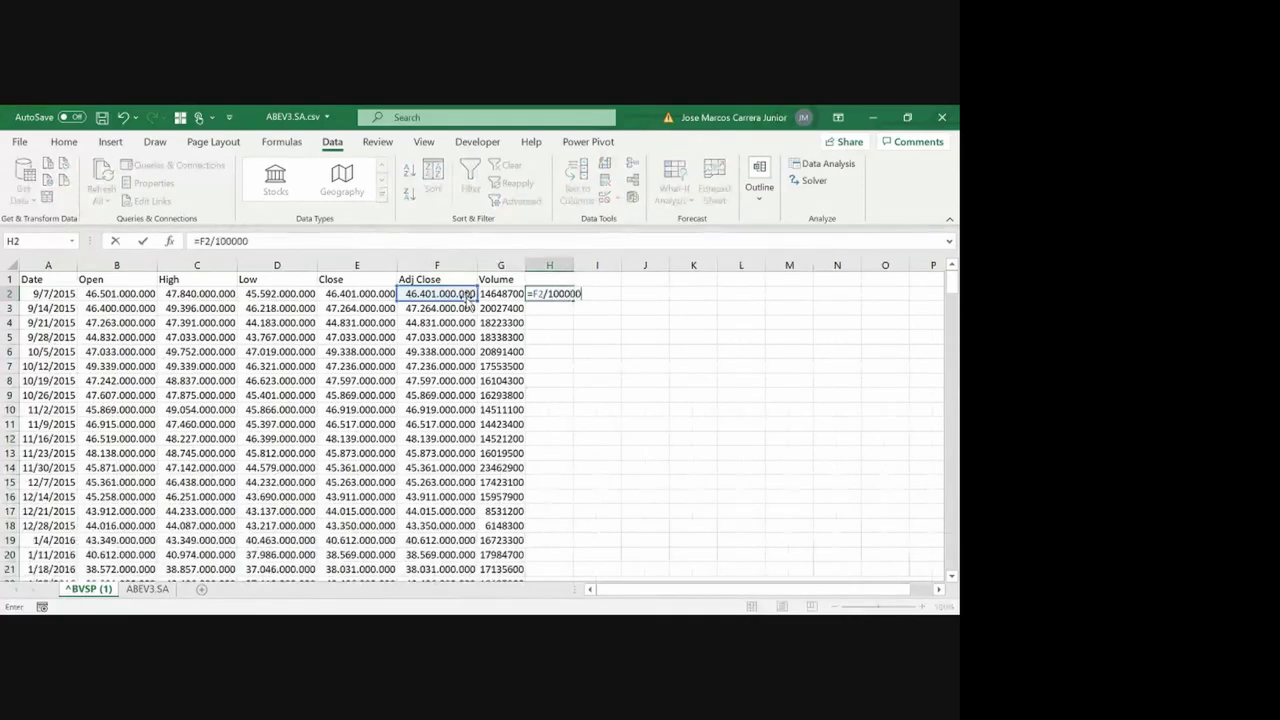
key("ctrl+Return")
Copy the H2 formula down column H to the last data row of the ^BVSP (1) sheet
key("ctrl+c")
key("Left")
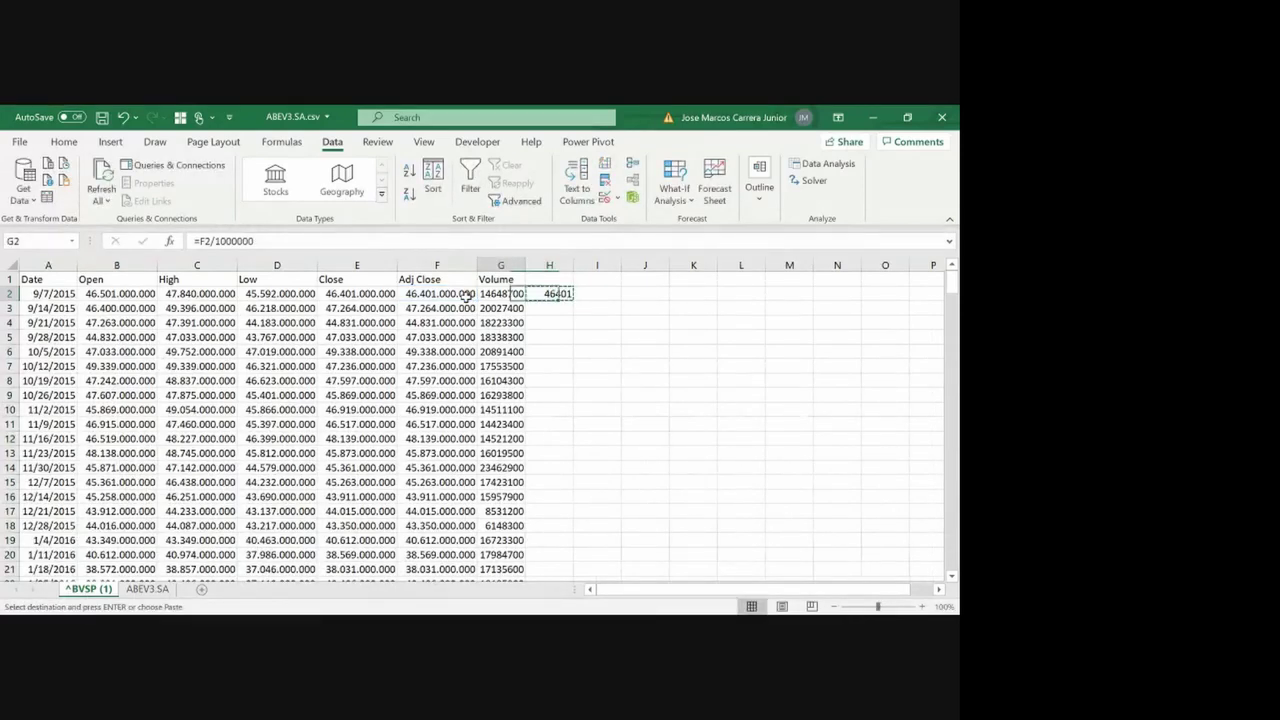
key("ctrl+Down")
key("Right")
key("ctrl+shift+Up")
key("ctrl+v")
key("Up")
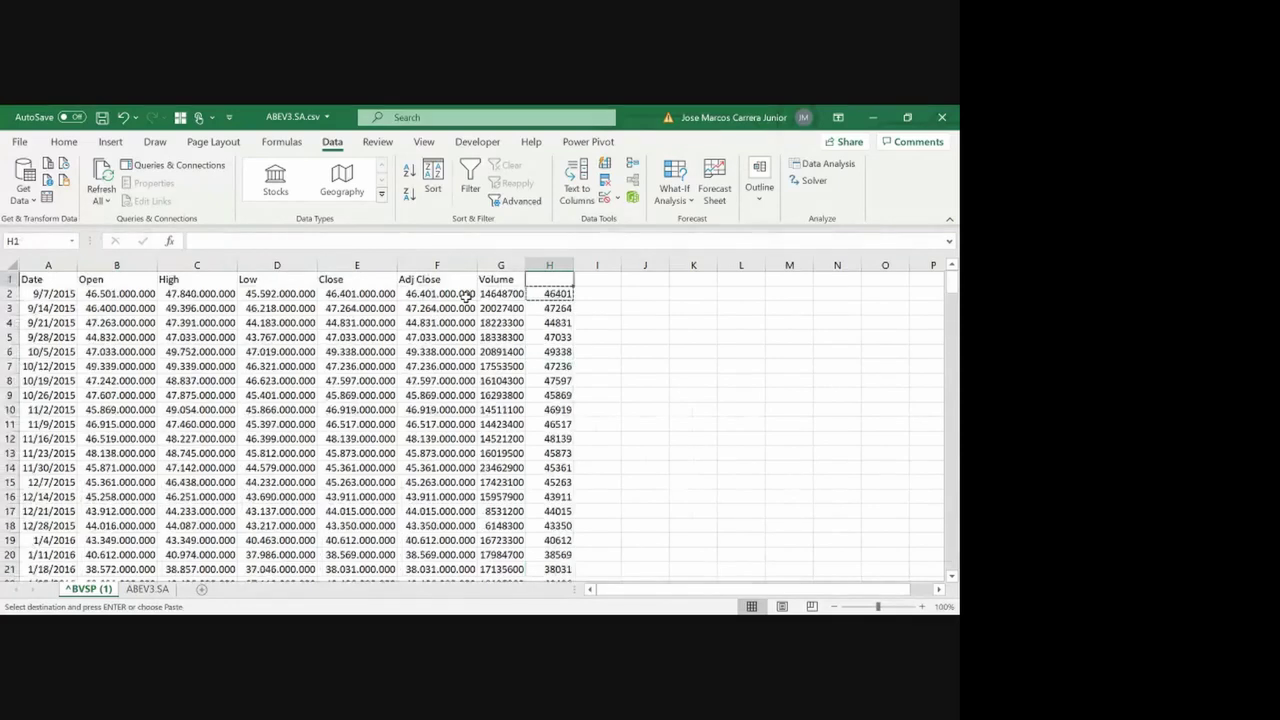
key("Escape")
key("Left")
left_click(66, 294)
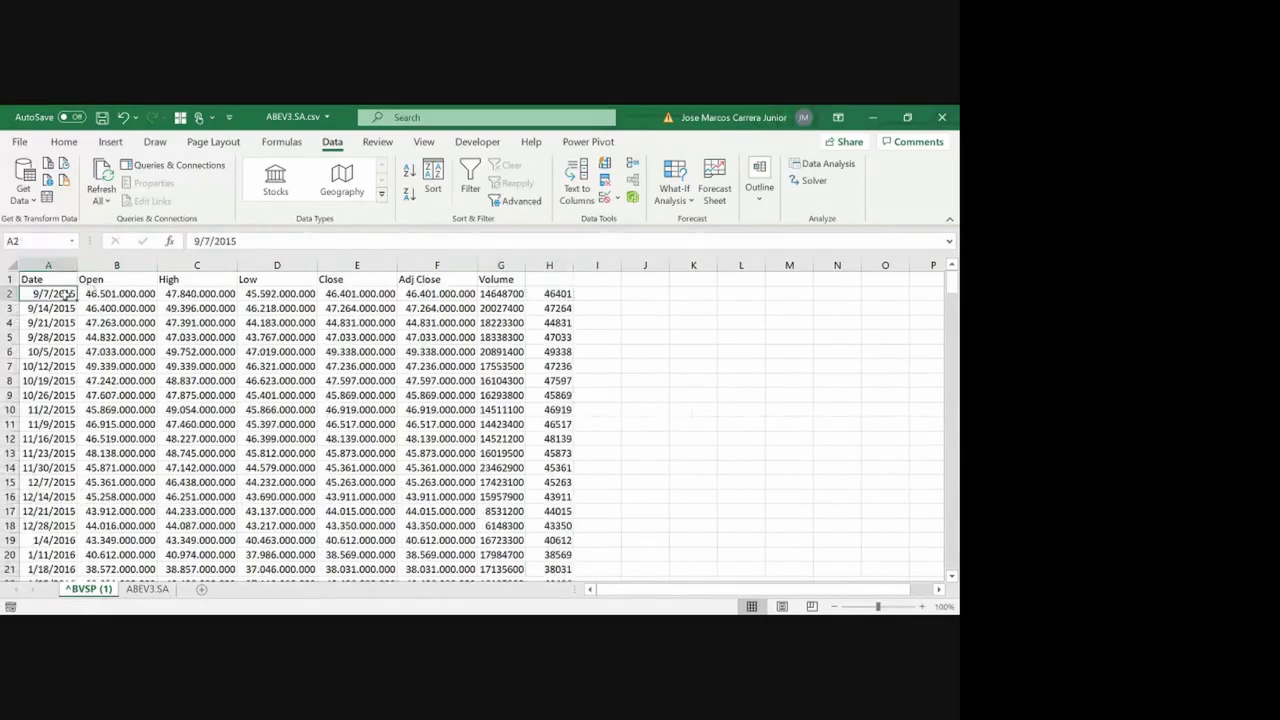
Sort the ^BVSP (1) data from newest to oldest date and enter the heading Pontos IBOVESPA in H1
left_click(409, 195)
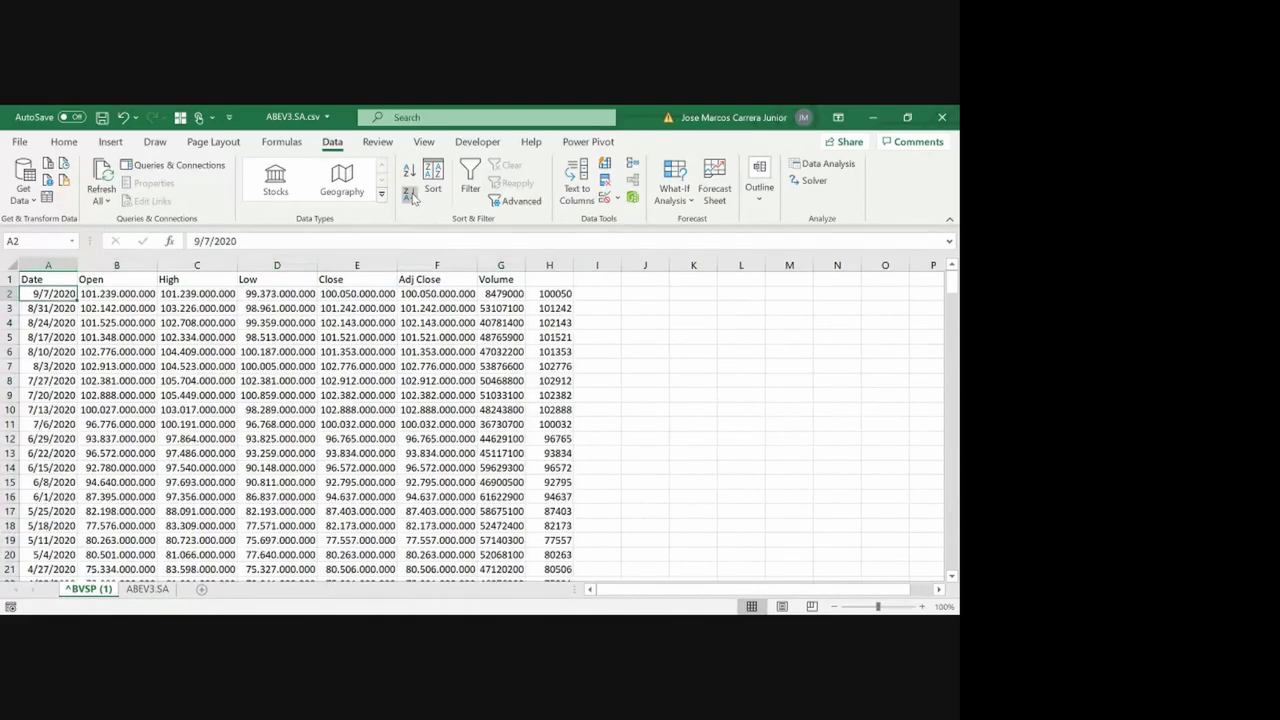
left_click(558, 293)
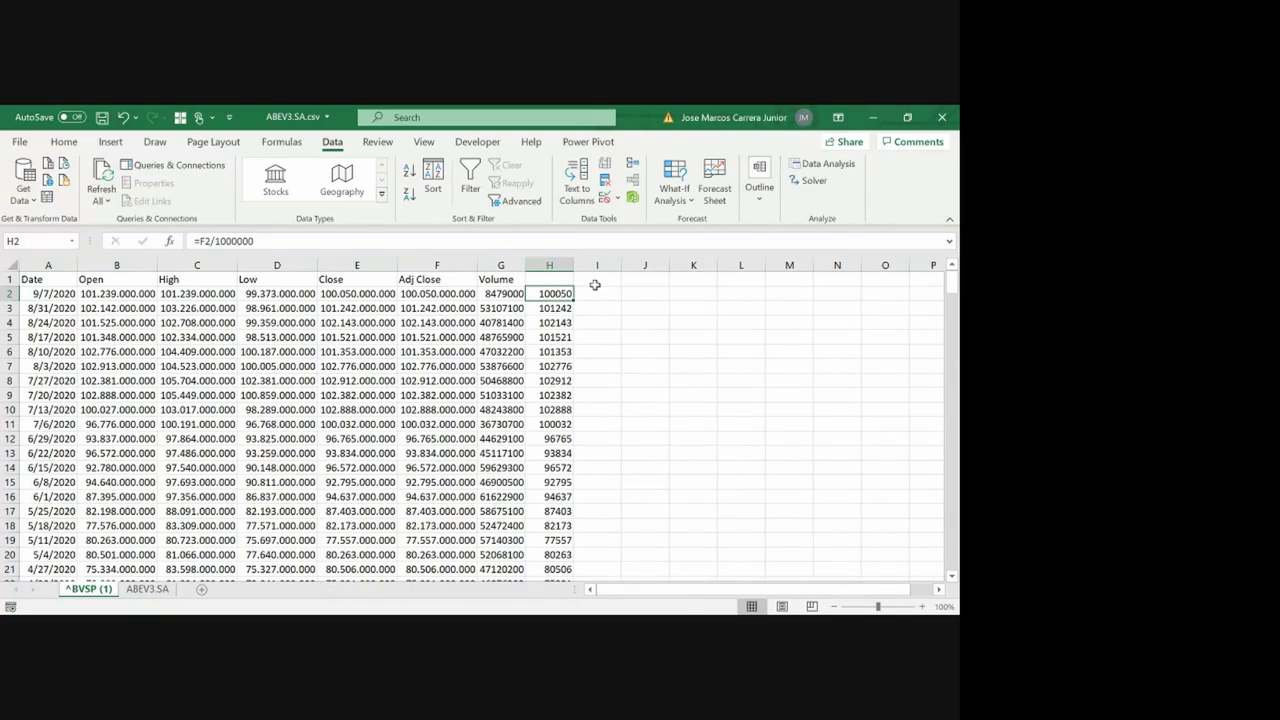
key("Up")
type("Po")
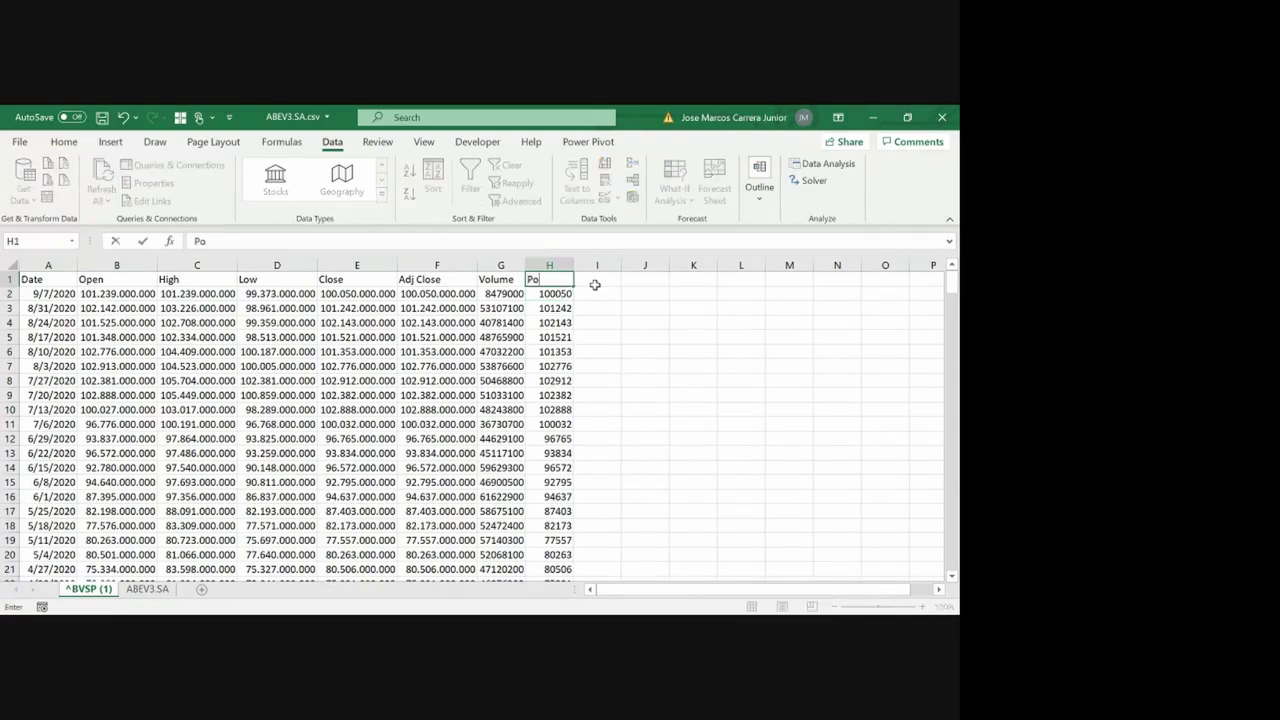
type("ntos IBOVESPA")
key("Return")
Autofit column H and give the Pontos IBOVESPA heading a yellow fill and bold text
left_click_drag(568, 262, 568, 262)
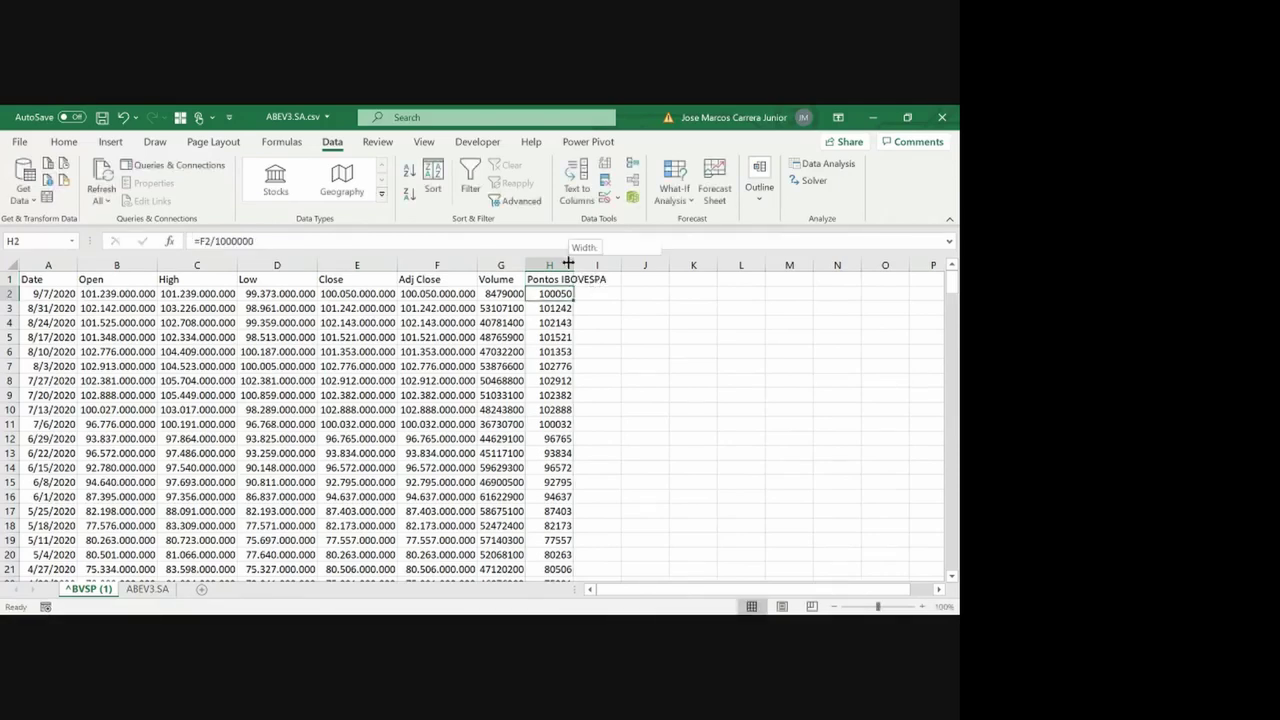
double_click(568, 262)
left_click(568, 279)
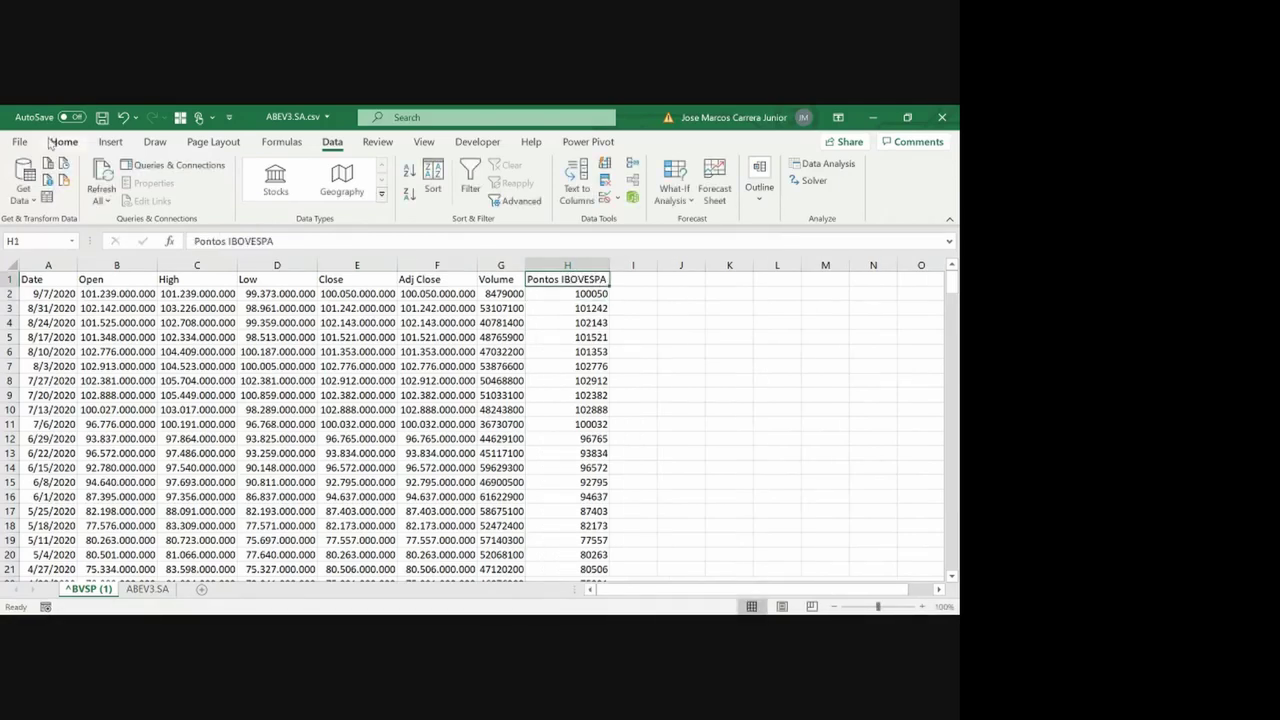
left_click(63, 141)
left_click(180, 194)
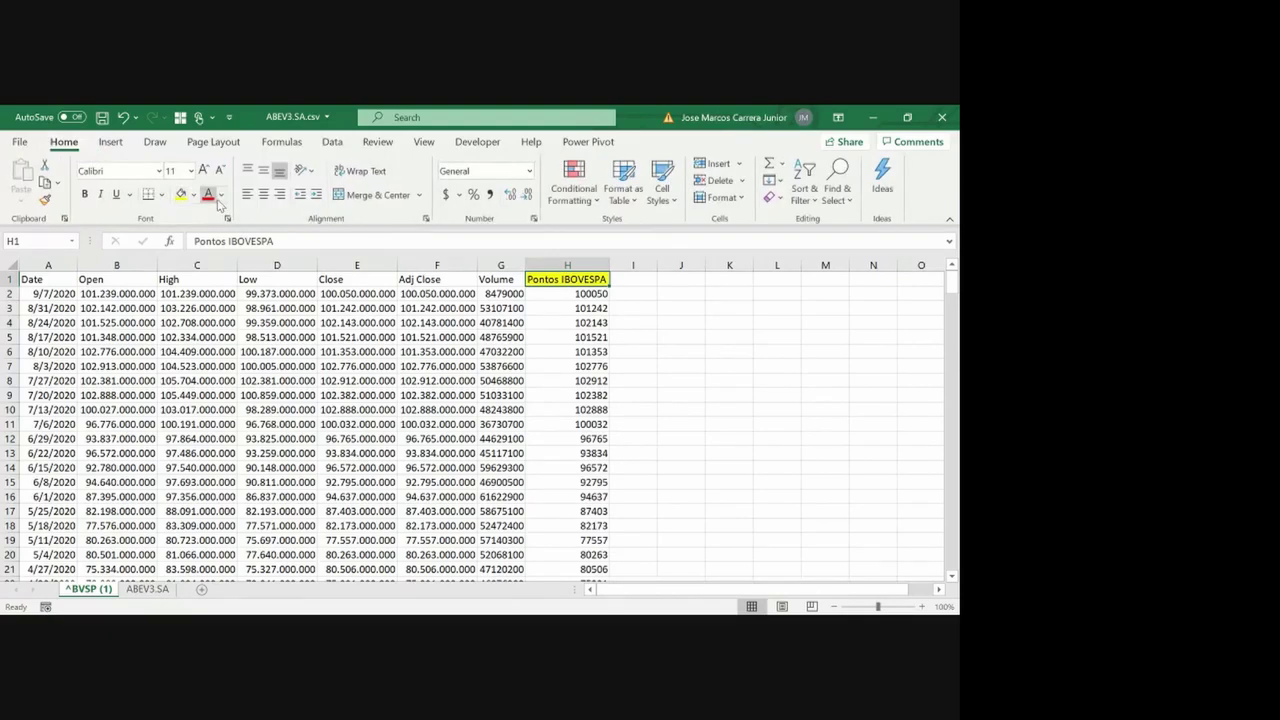
key("ctrl+b")
Enter the formula =H2/H3-1 in I2 of the ^BVSP (1) sheet to calculate the weekly index return
key("Right")
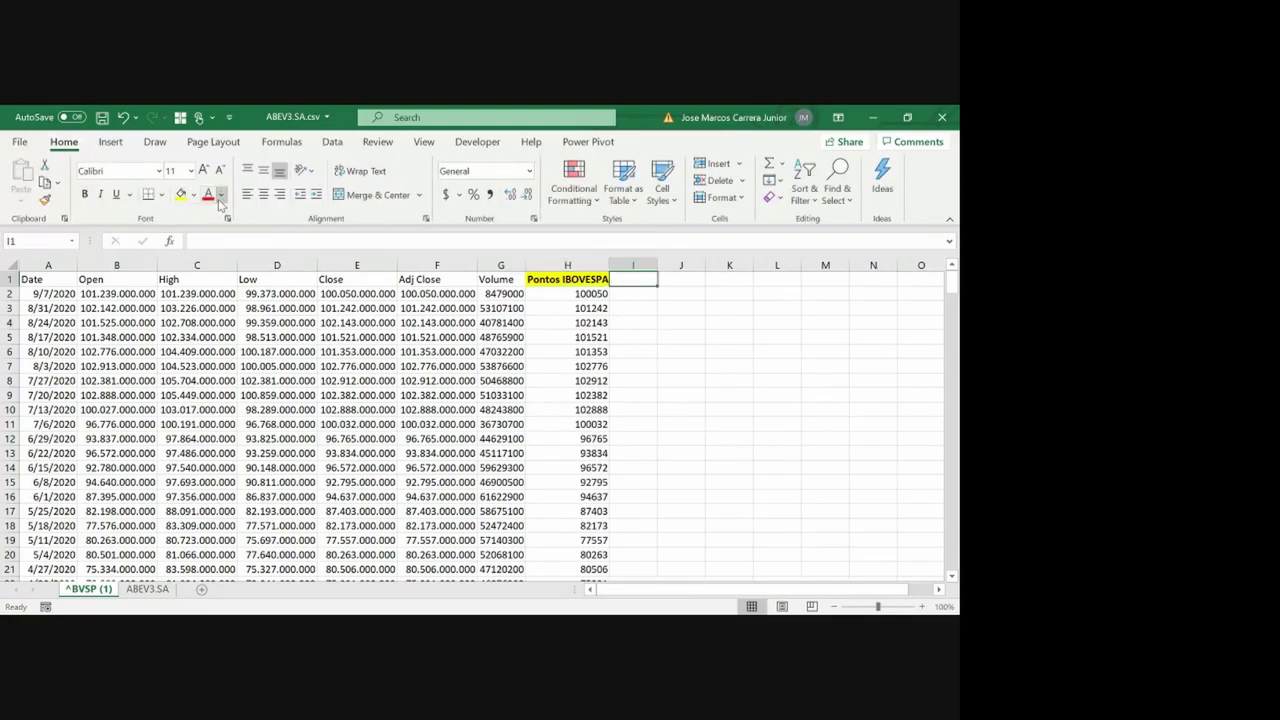
key("Down")
type("=")
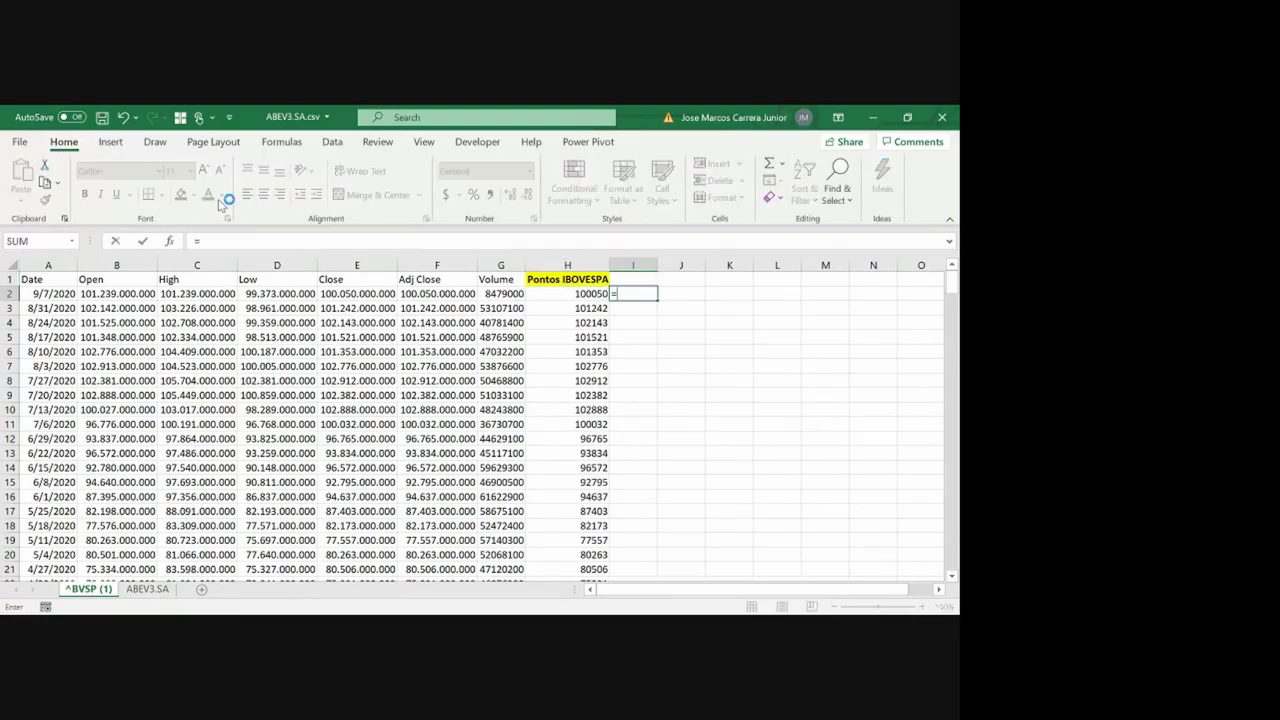
key("Left")
type("/")
key("Down")
key("Return")
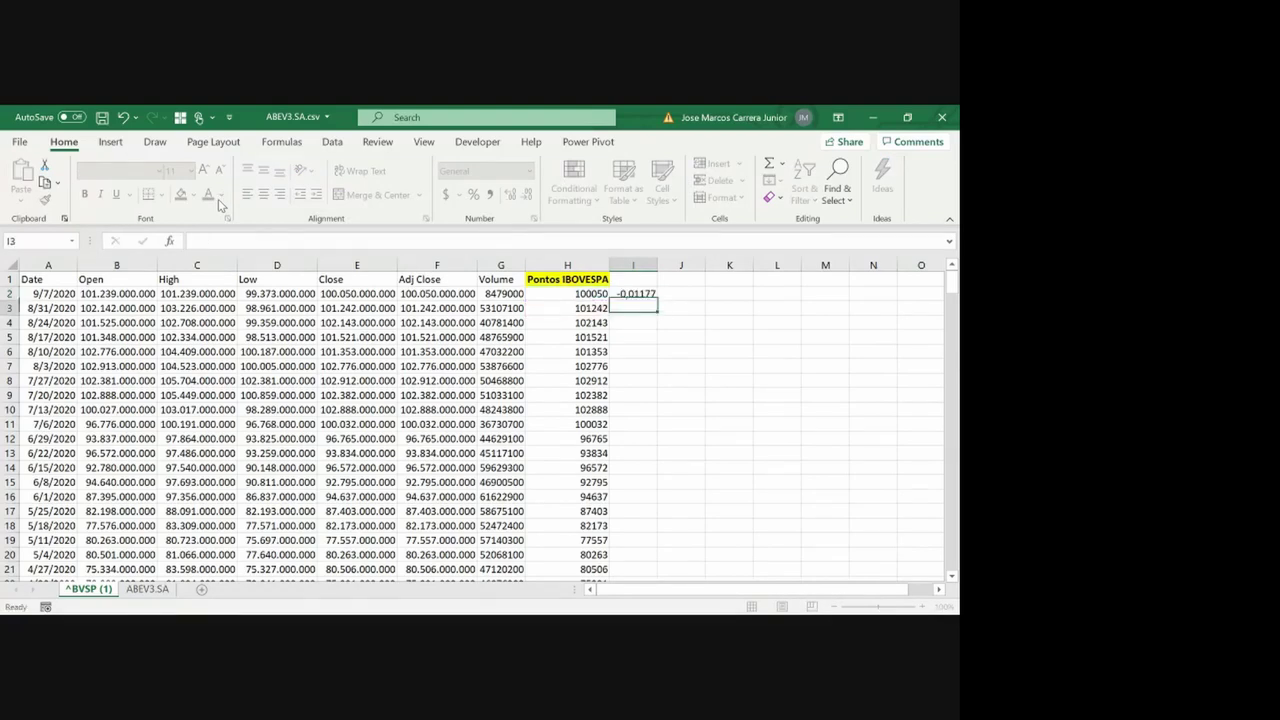
Copy the I2 return formula down column I to the last data row of the ^BVSP (1) sheet
key("Up")
key("ctrl+c")
key("Left")
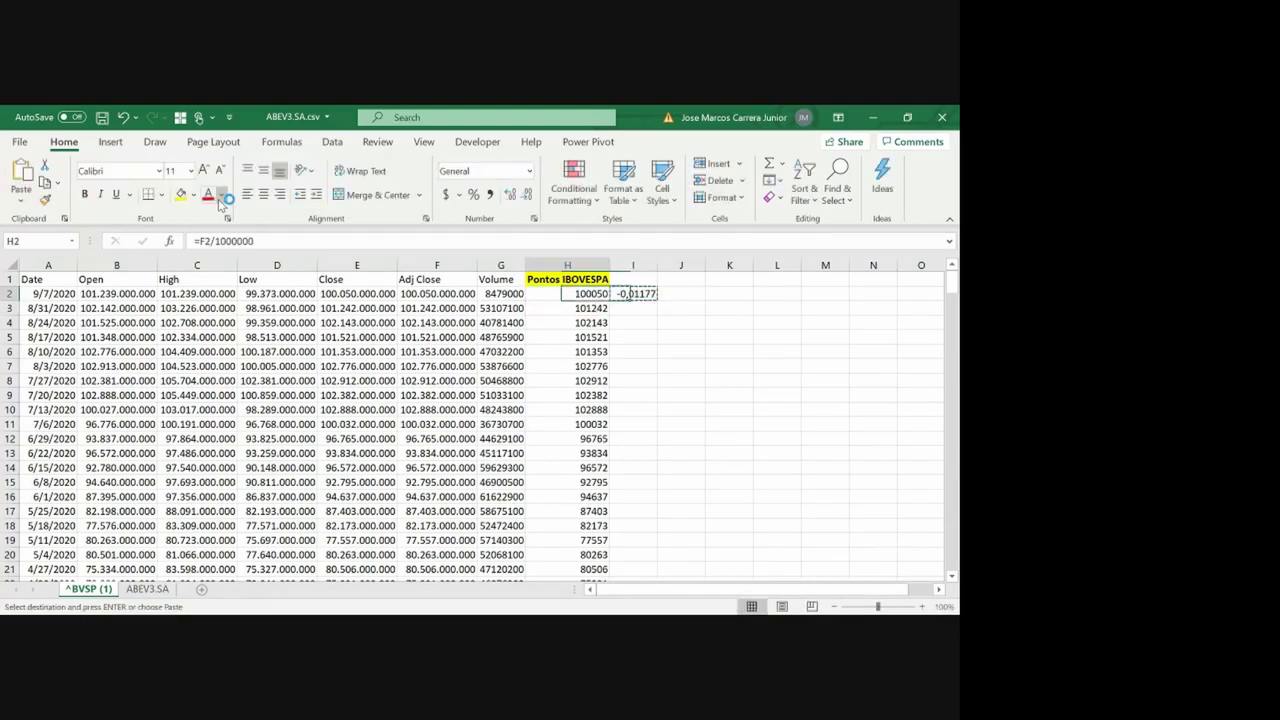
key("ctrl+Down")
key("Right")
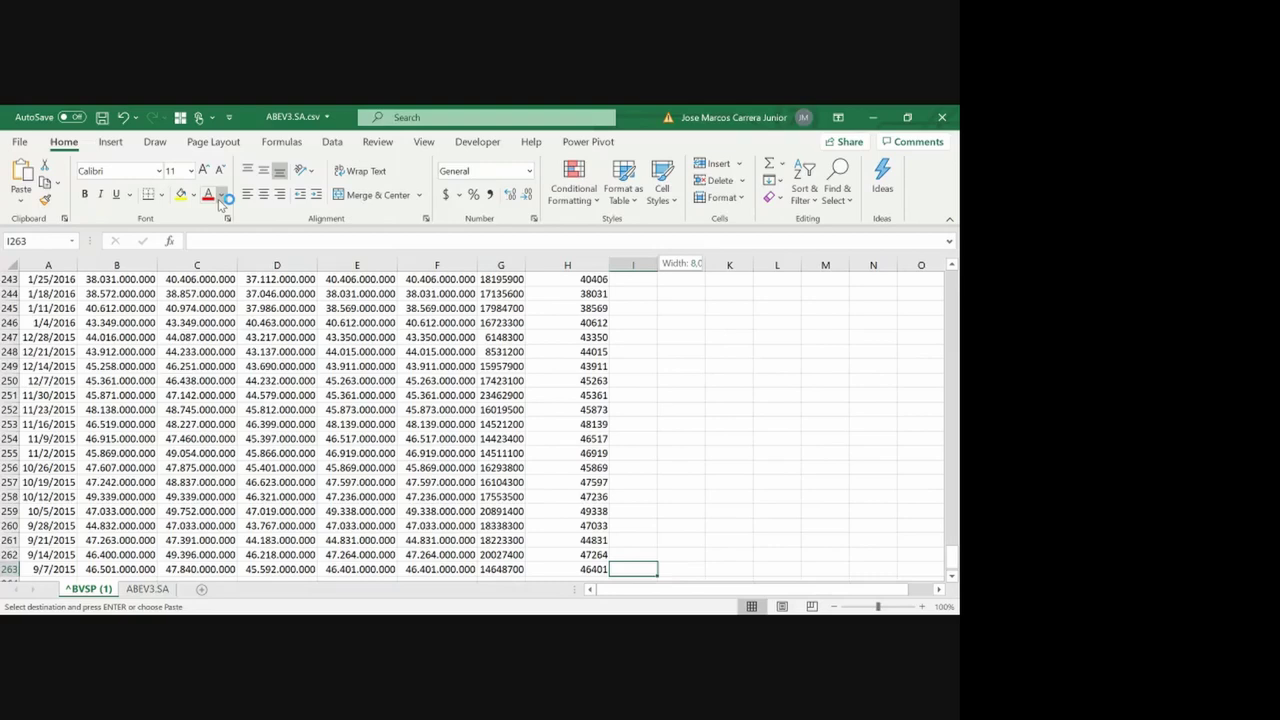
key("ctrl+shift+Up")
key("Return")
Copy the H1 heading to I1, change its text to Retorno IBOVESPA and autofit column I
key("ctrl+Up")
key("Left")
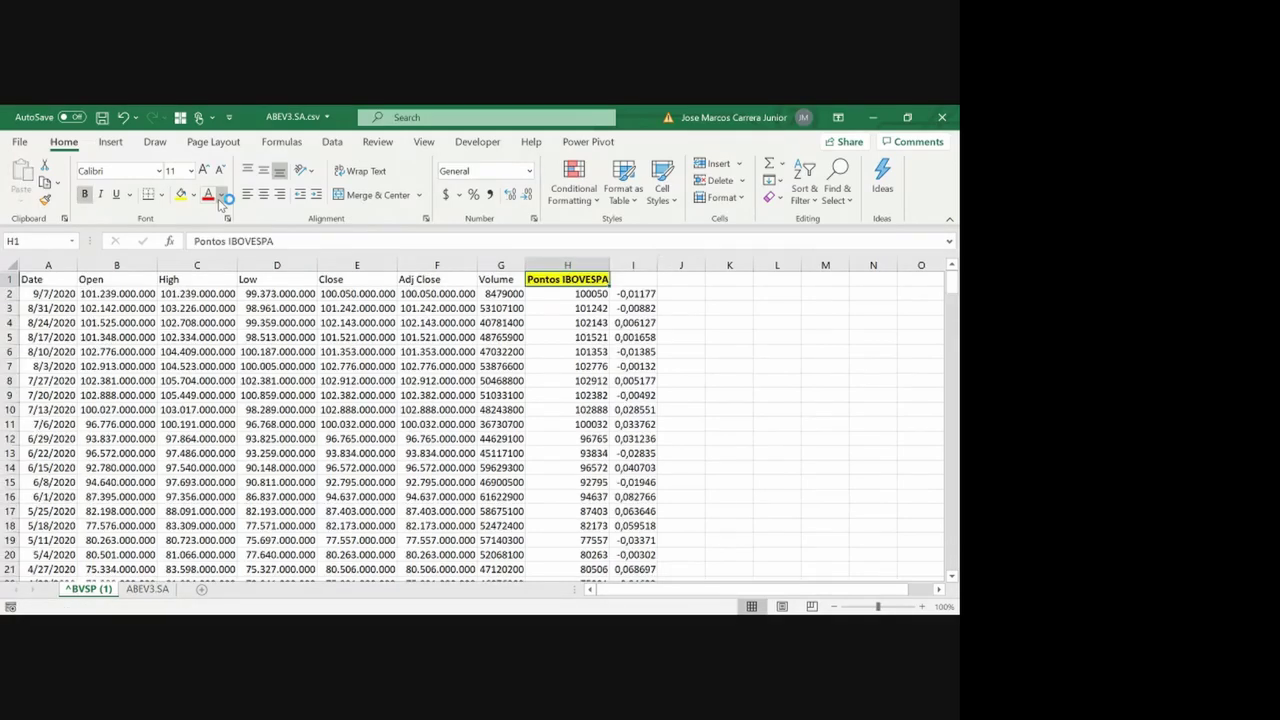
key("ctrl+c")
key("Right")
key("ctrl+v")
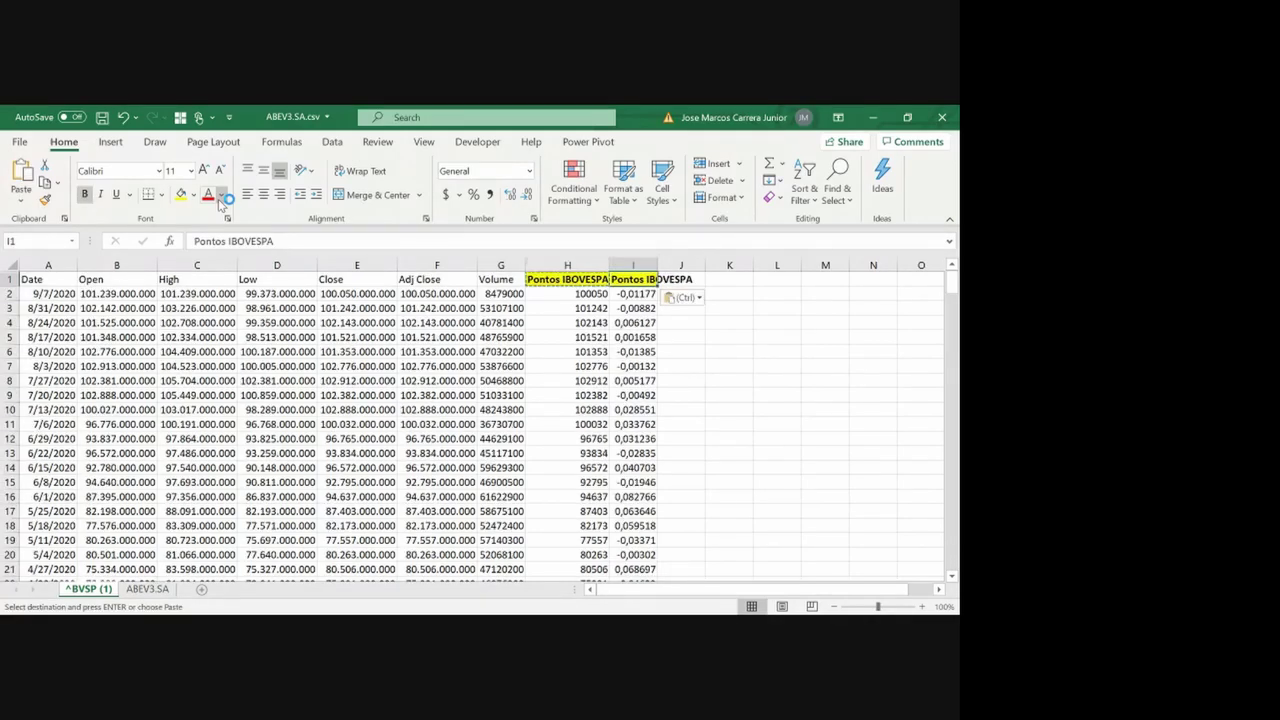
double_click(209, 241)
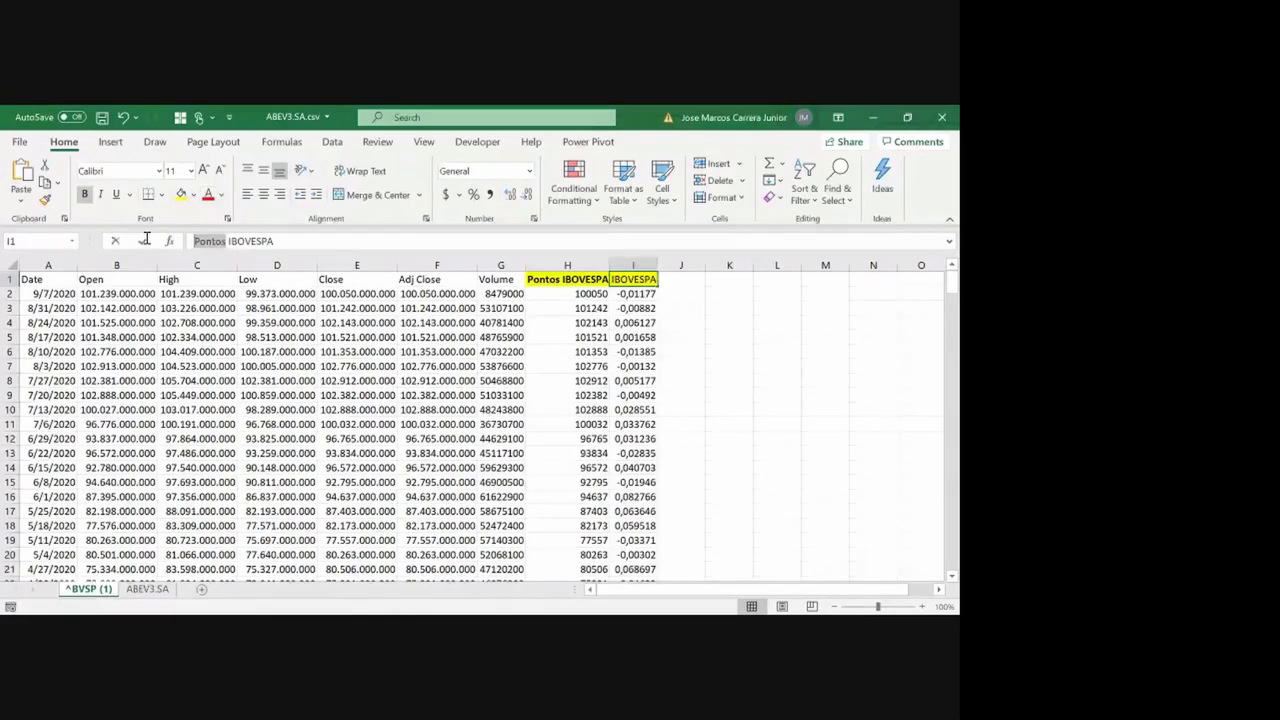
type("Retorno")
key("Return")
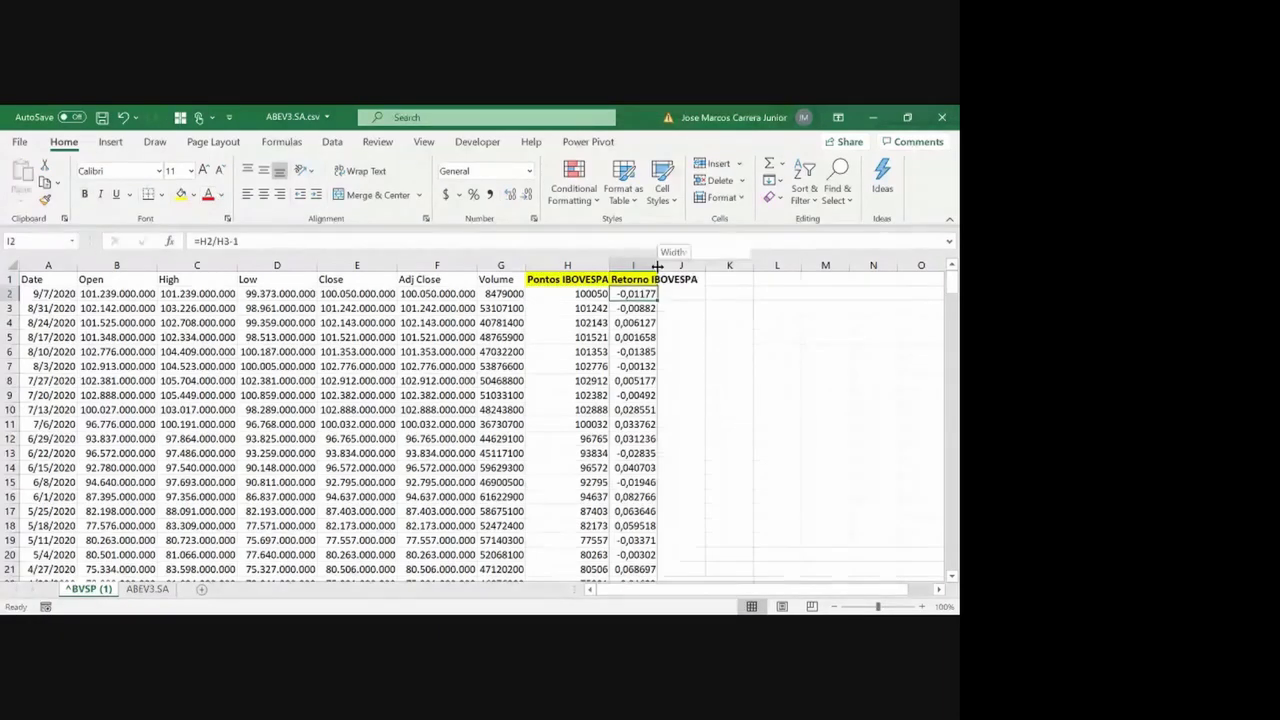
double_click(657, 265)
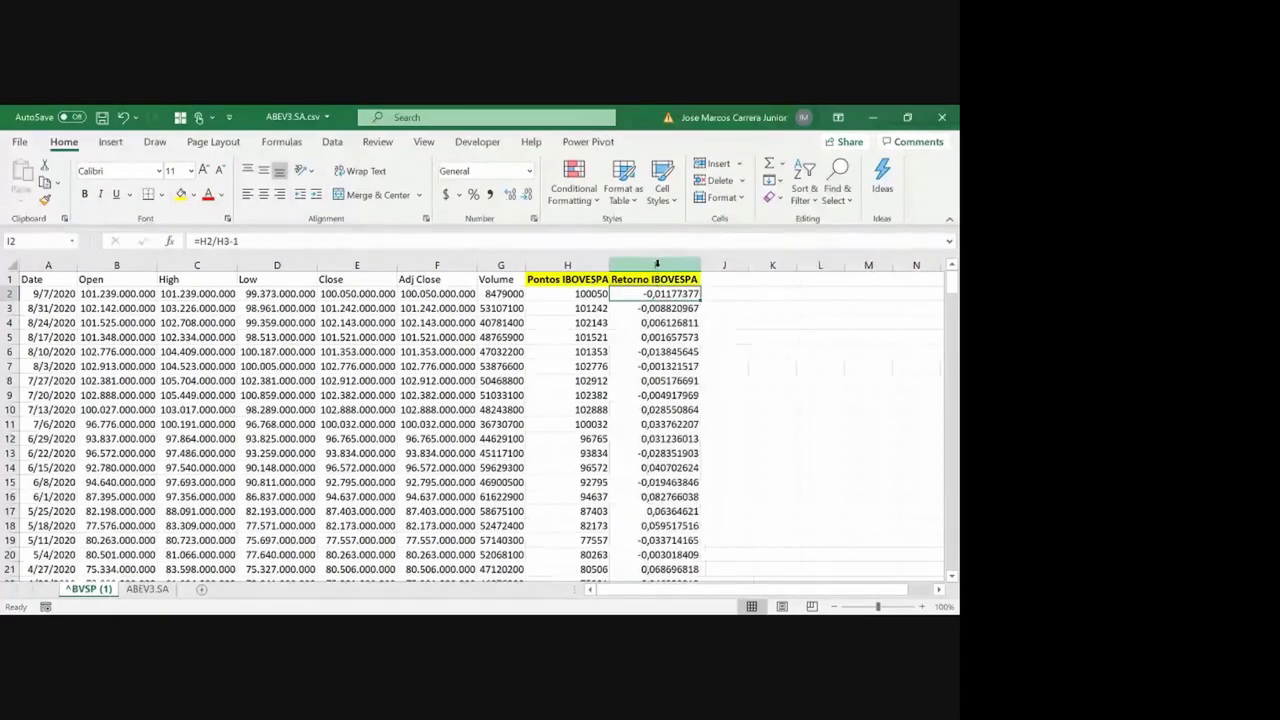
Format the returns in column I as centred percentages with two decimal places
key("ctrl+shift+Down")
left_click(474, 195)
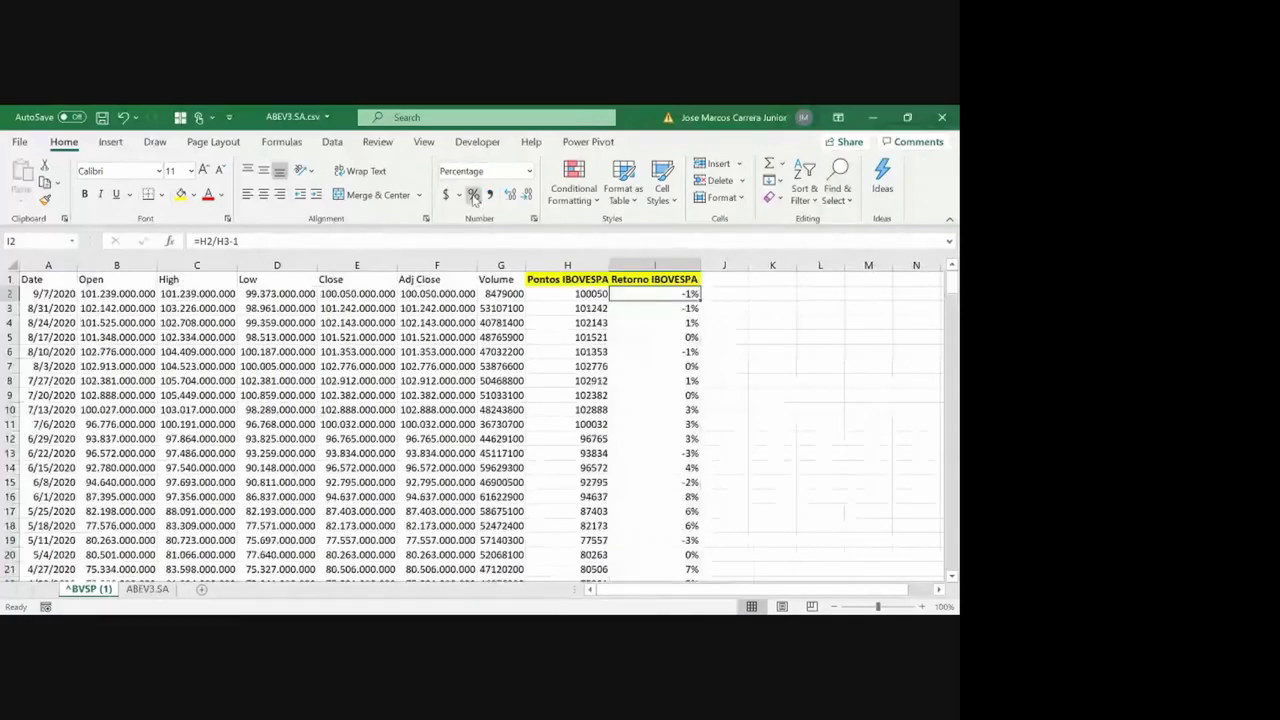
left_click(509, 195)
left_click(509, 195)
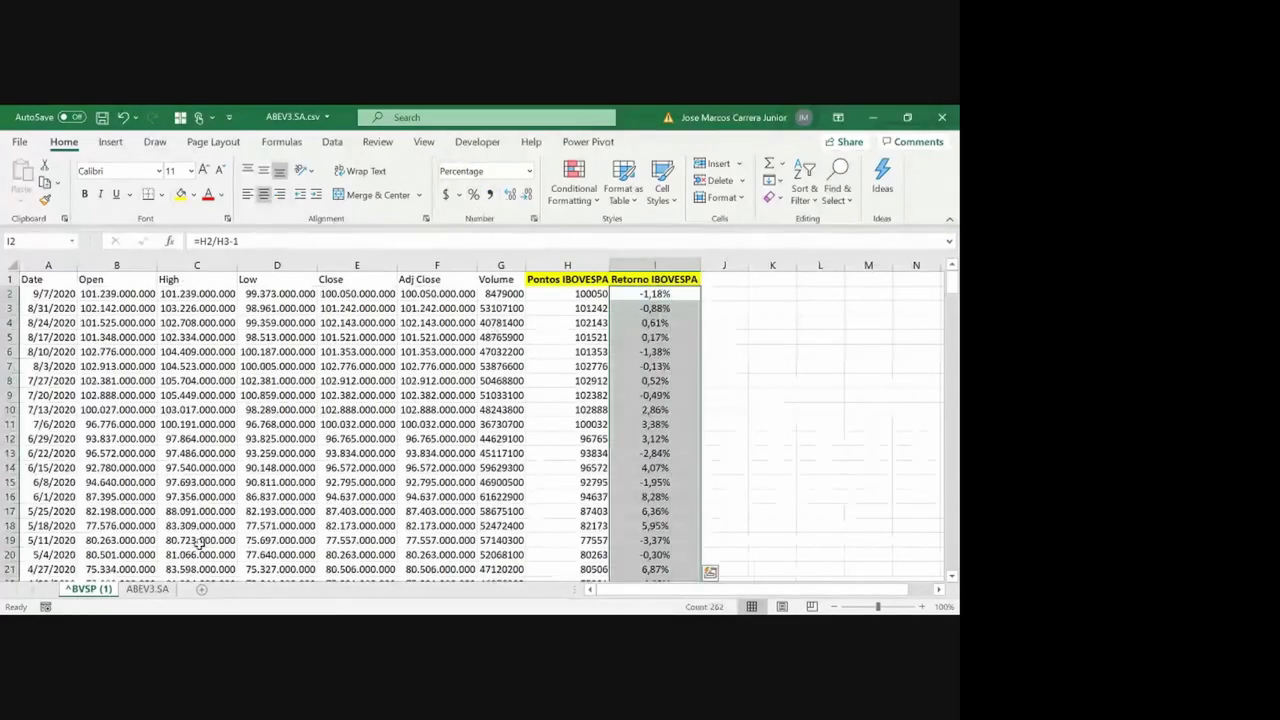
Examine rows 2 and 3 of the ABEV3.SA sheet, comparing the dates with the Retorno ABEV3 and Retorno IBOVESPA columns
left_click(152, 589)
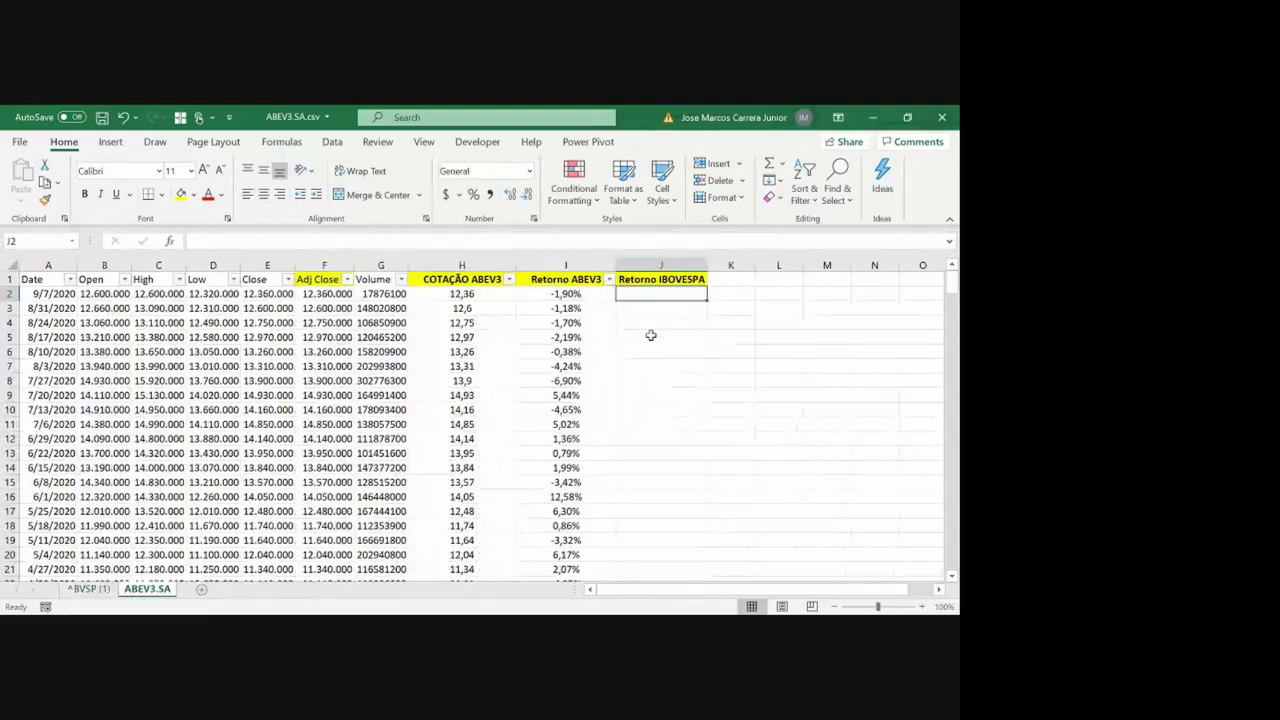
key("Home")
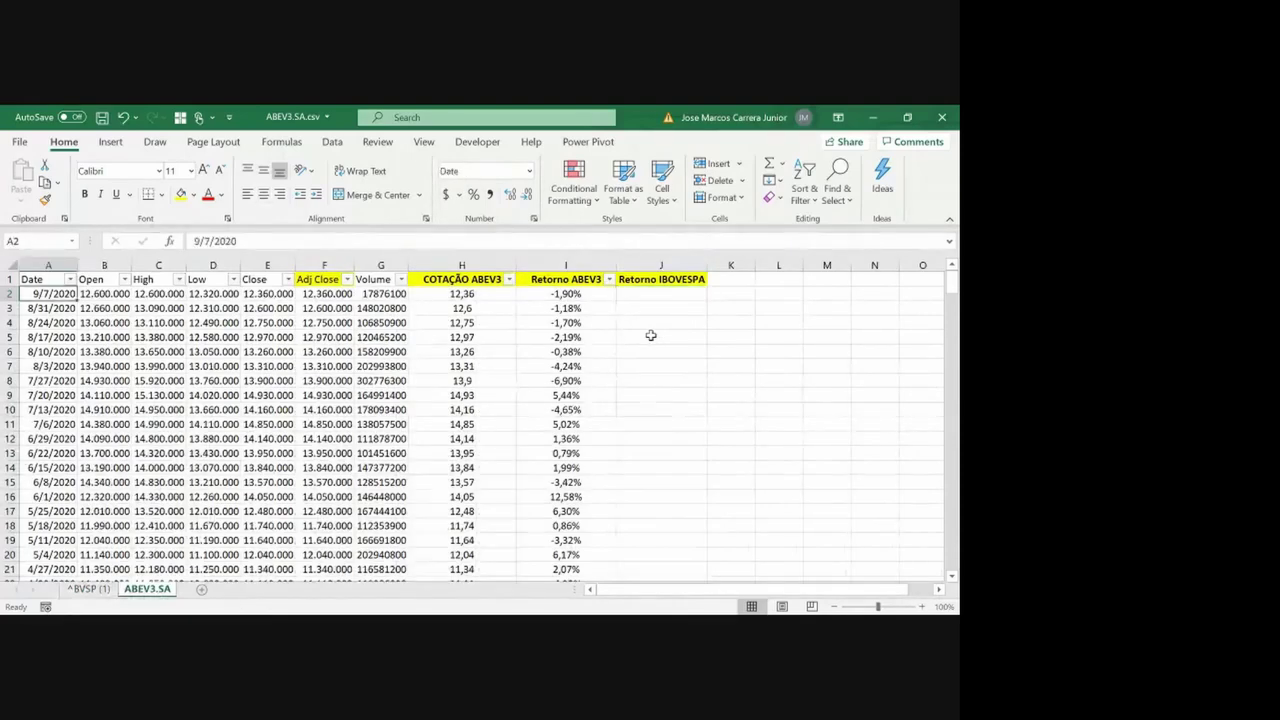
key("Right")
key("Right")
key("Right")
key("Right")
key("Right")
key("Right")
key("Right")
key("Right")
key("Right")
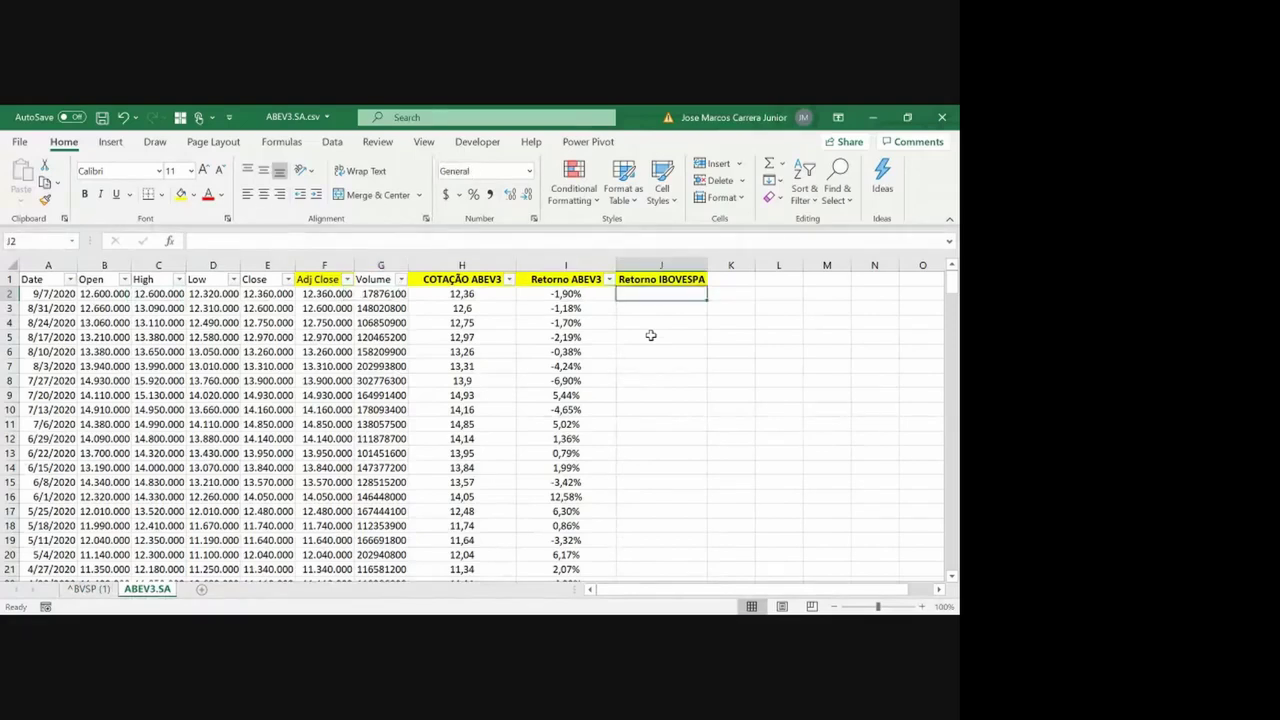
key("Down")
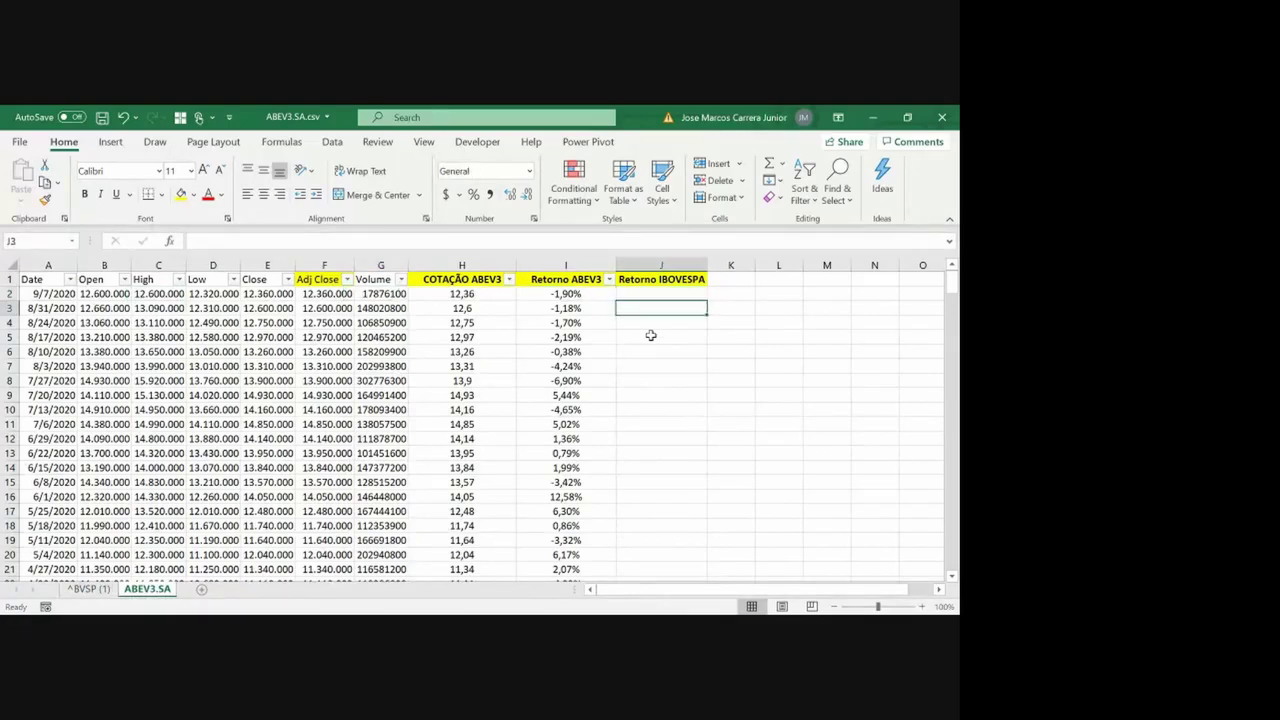
key("Home")
key("Right")
key("Right")
key("Right")
key("Right")
key("Right")
key("Right")
key("Right")
key("Right")
key("Right")
key("Up")
key("Left")
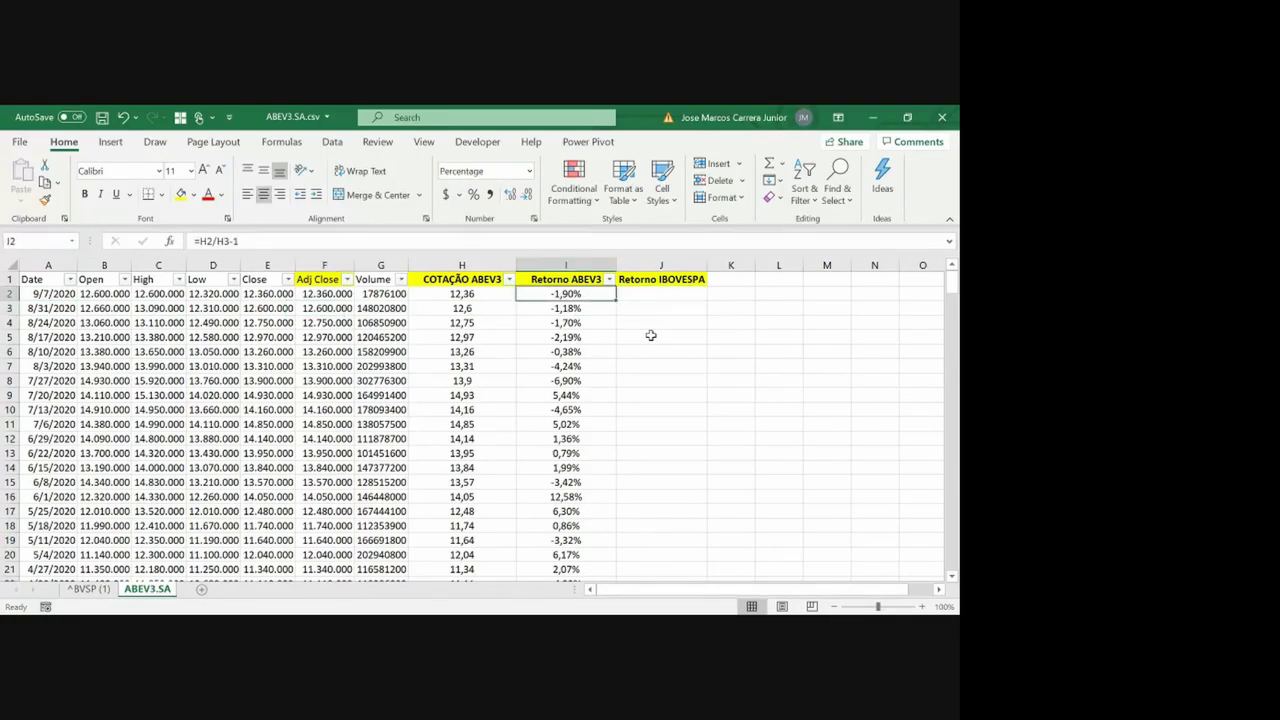
key("Right")
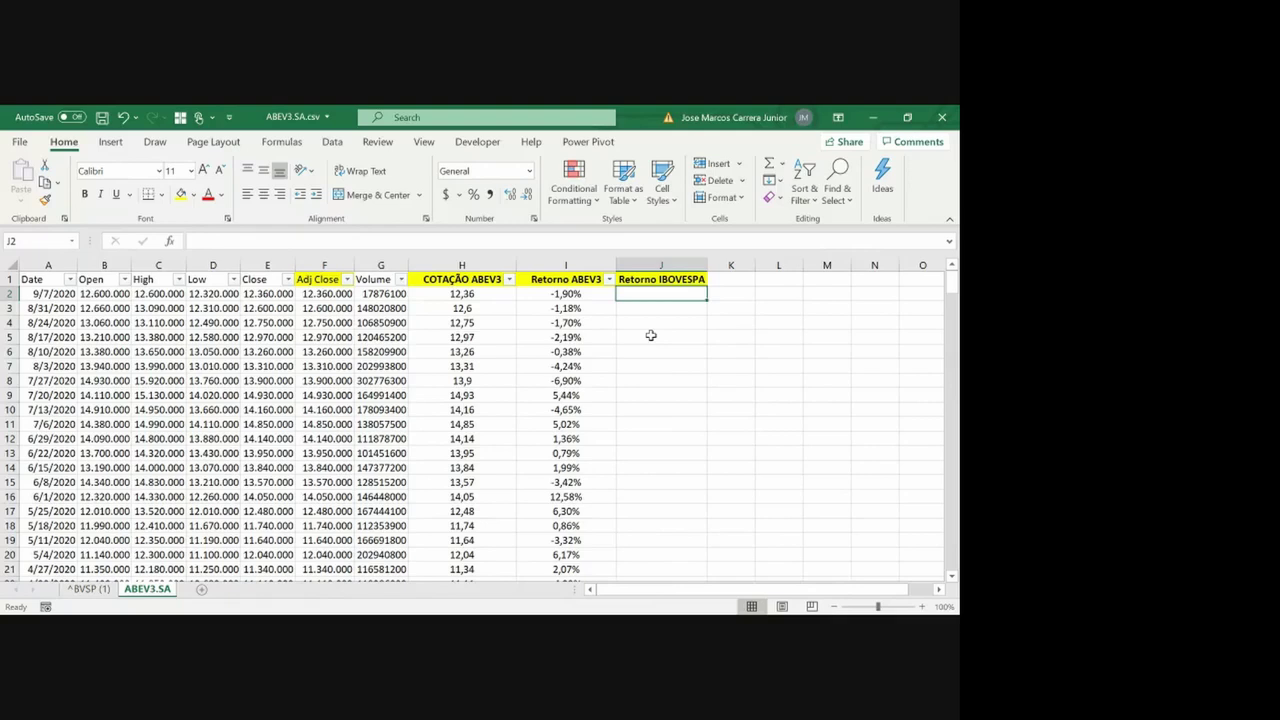
key("Left")
key("Right")
Enter =VLOOKUP(A2;'^BVSP (1)'!$A:$I;9;0) in J2 of the ABEV3.SA sheet to fetch the IBOVESPA return by date
key("F2")
type("=vl")
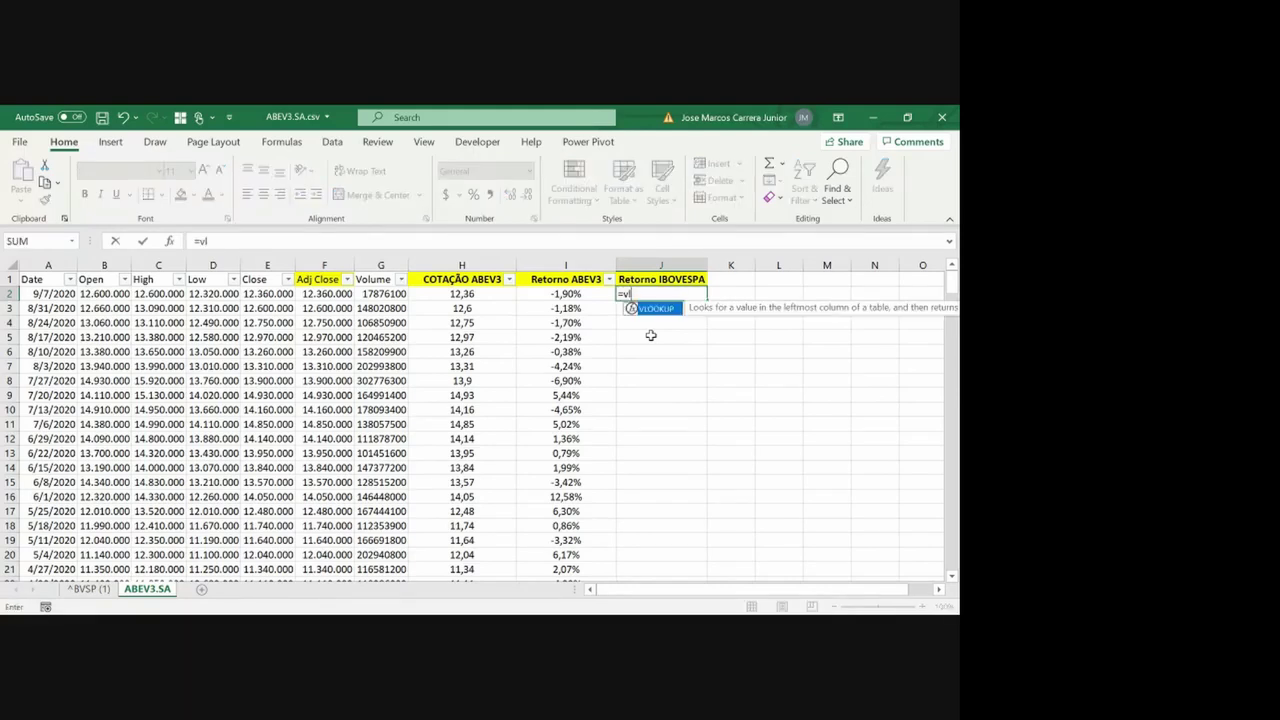
type("ookup(")
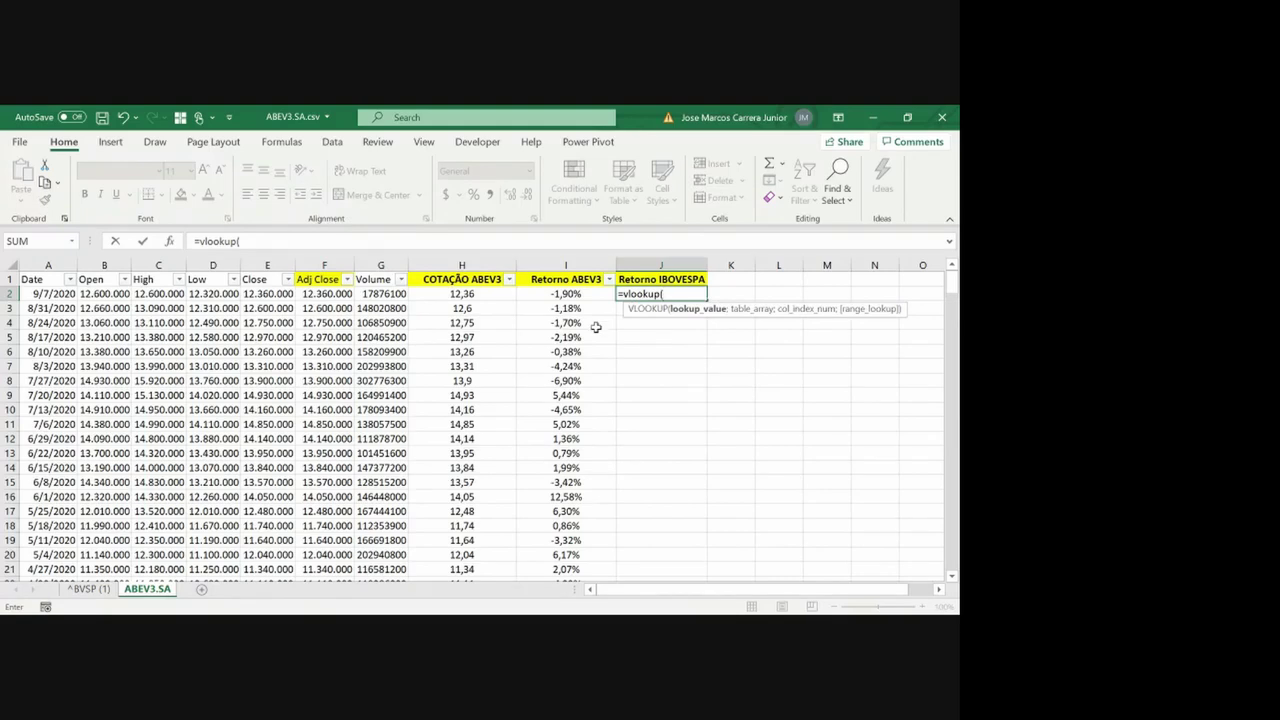
left_click(68, 293)
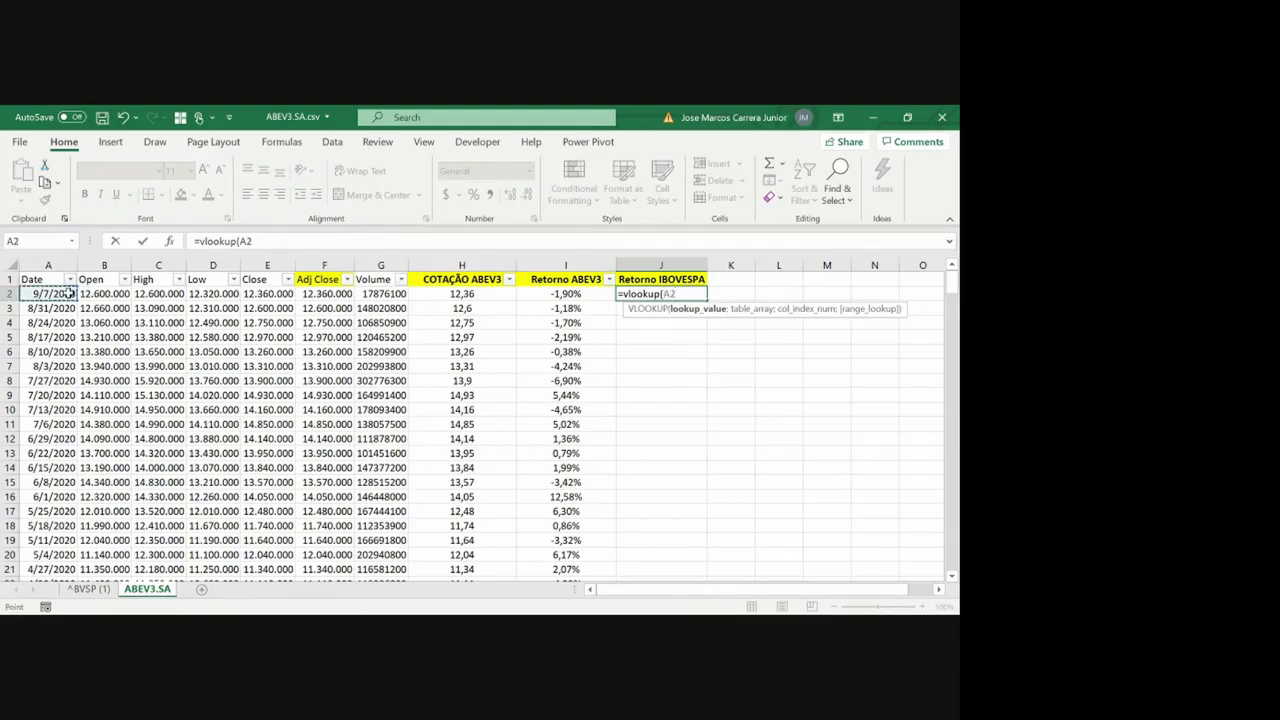
type(";")
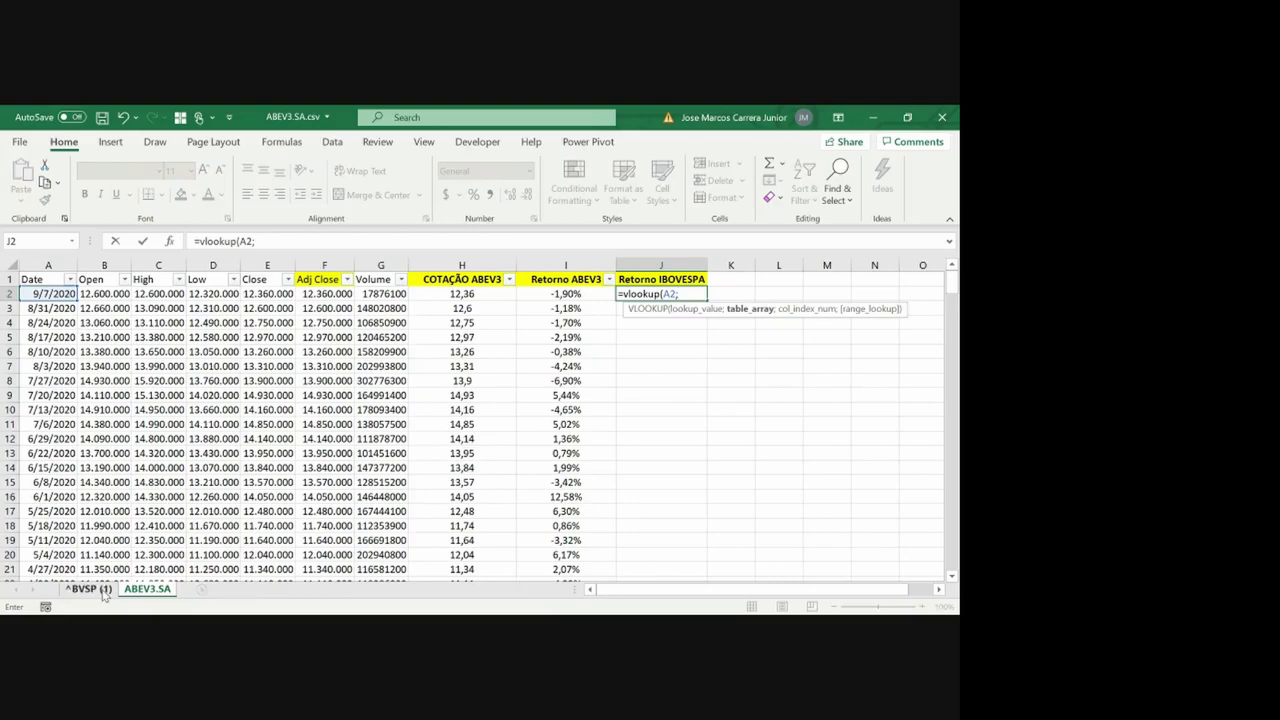
left_click(89, 589)
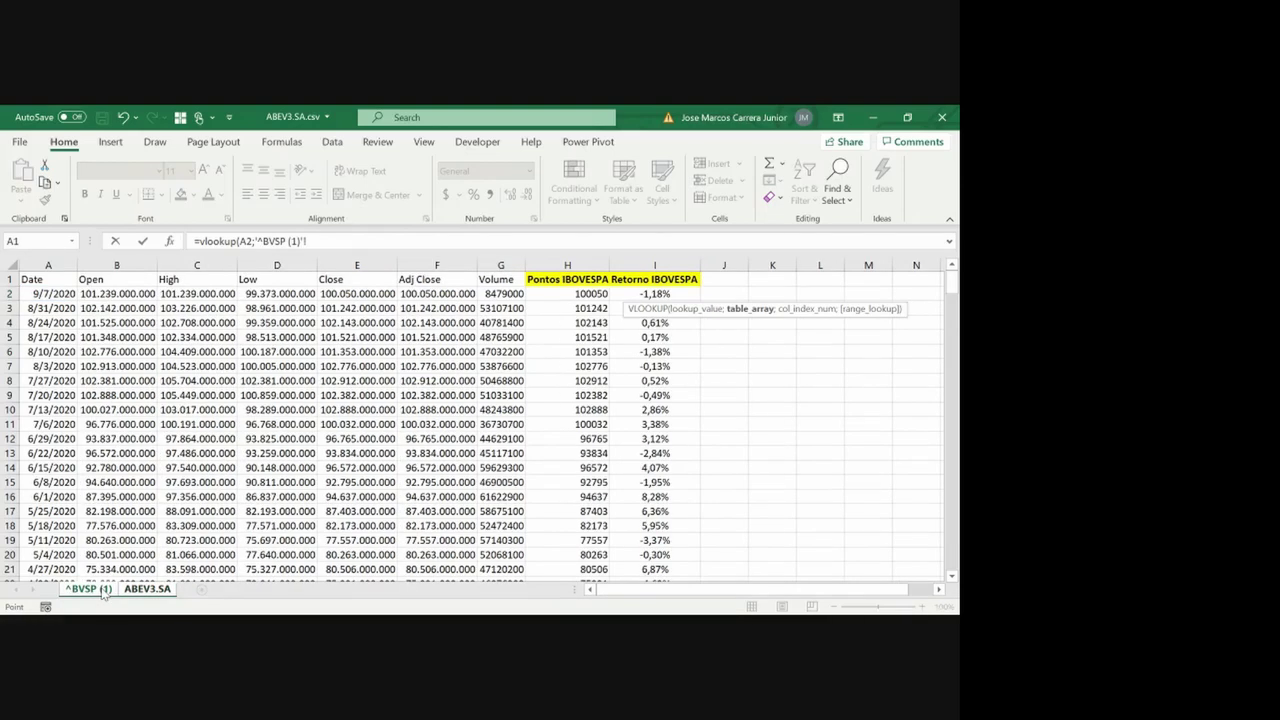
left_click_drag(55, 264, 492, 275)
left_click_drag(544, 277, 630, 277)
key("F4")
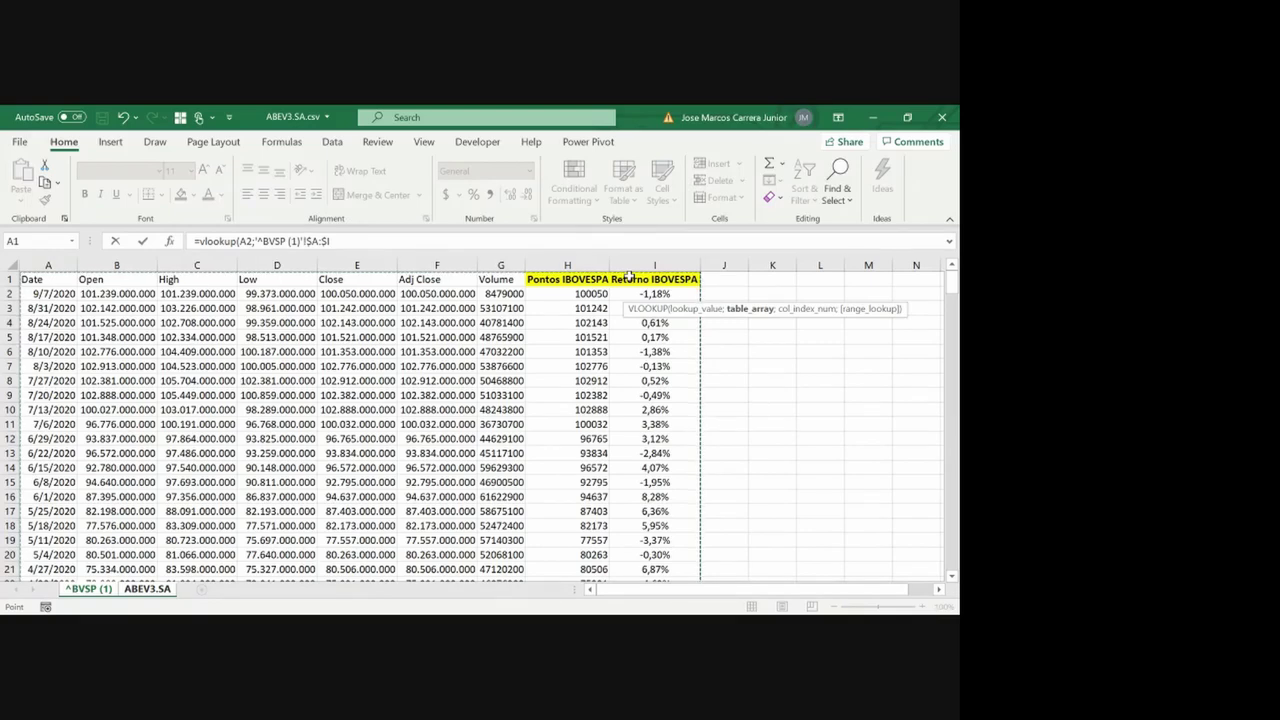
type(";")
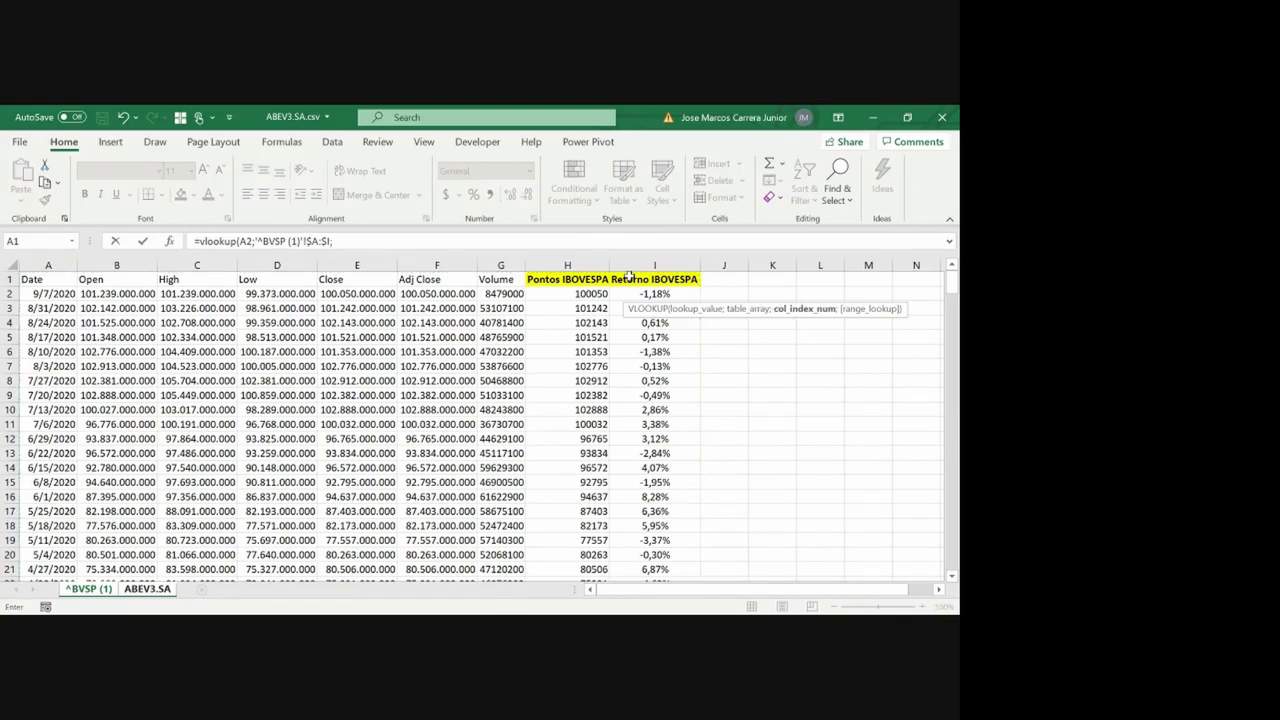
type("9;0")
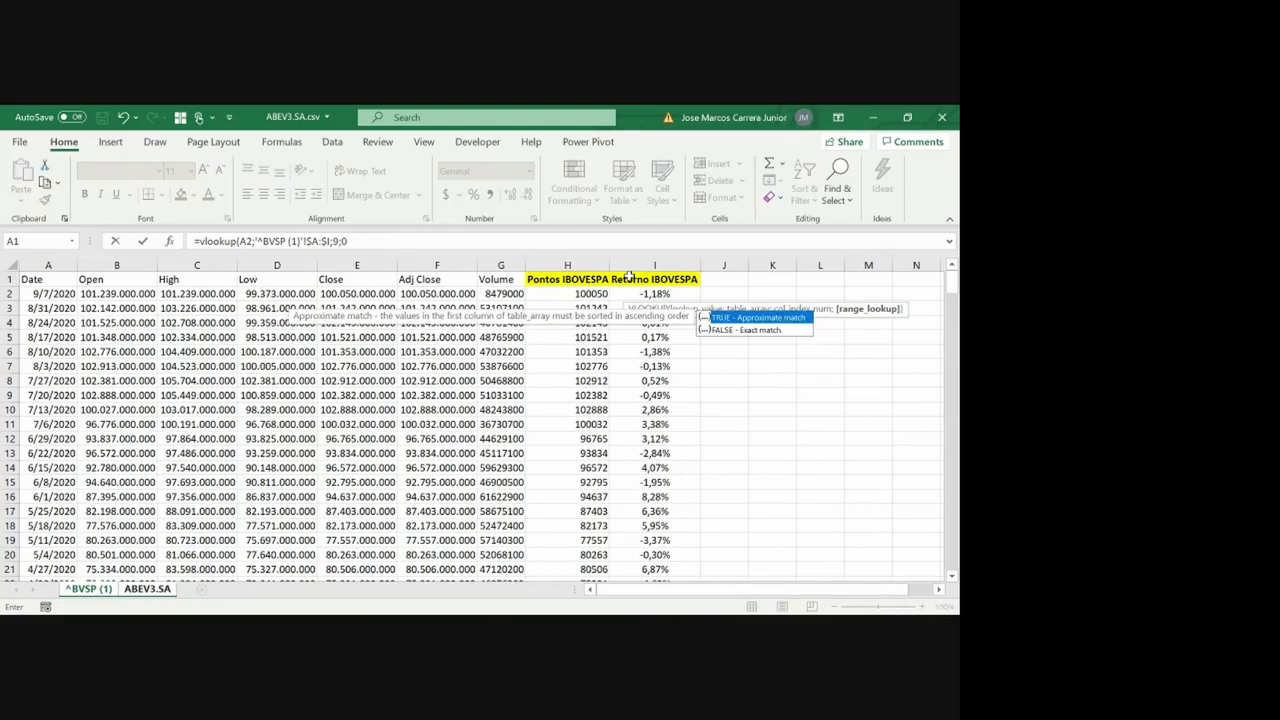
key("Return")
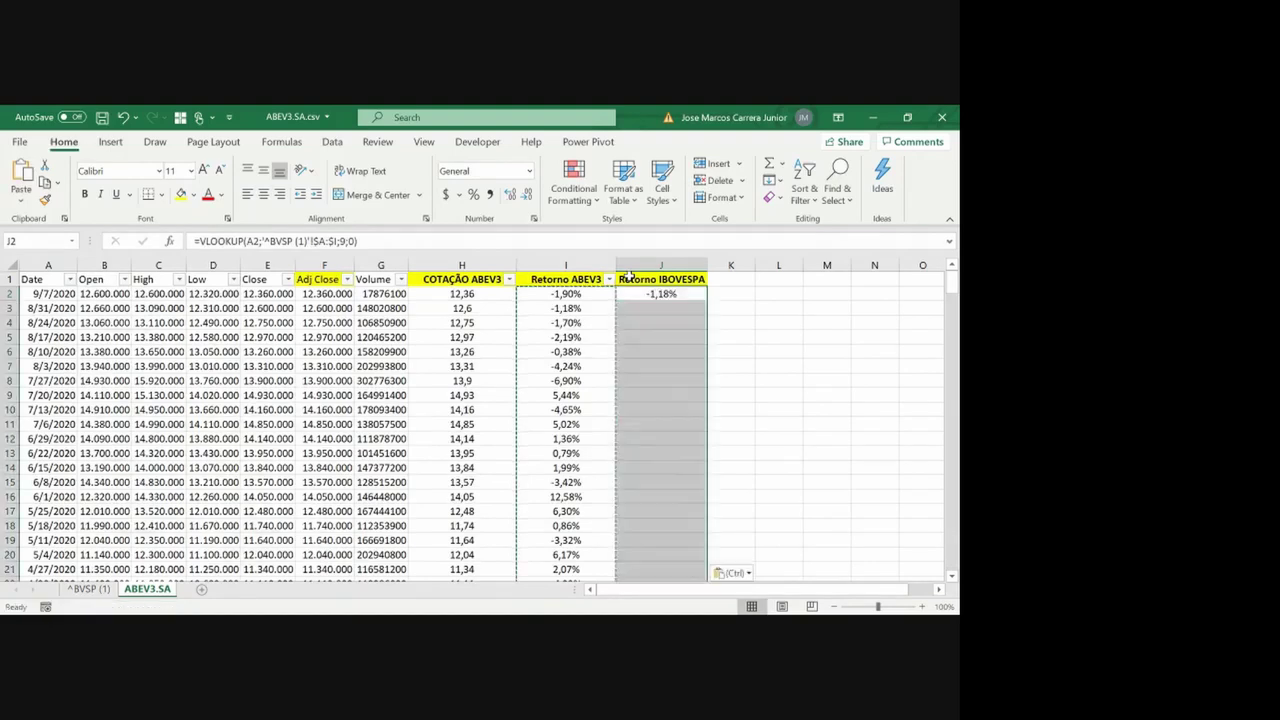
Copy the J2 lookup formula down the Retorno IBOVESPA column to row 262 of the ABEV3.SA sheet
left_click(628, 279)
key("Down")
key("ctrl+c")
key("Left")
key("Down")
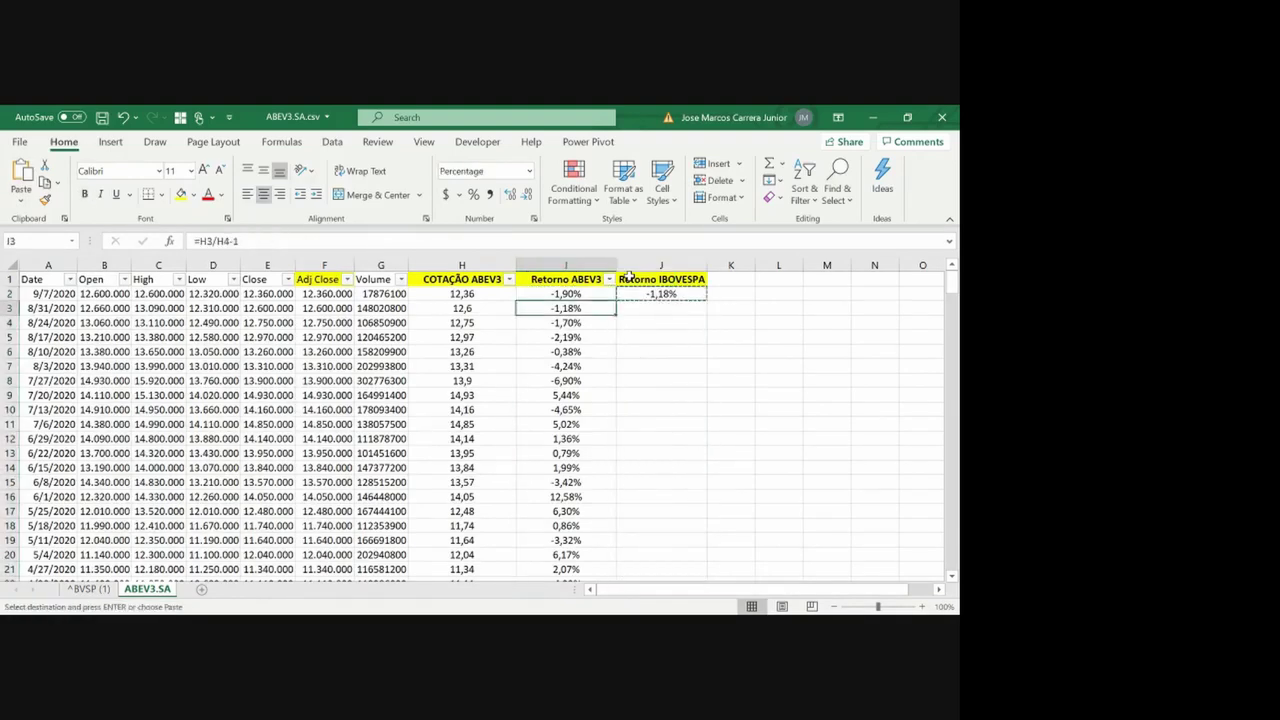
key("ctrl+Down")
key("Right")
key("ctrl+shift+Up")
key("ctrl+v")
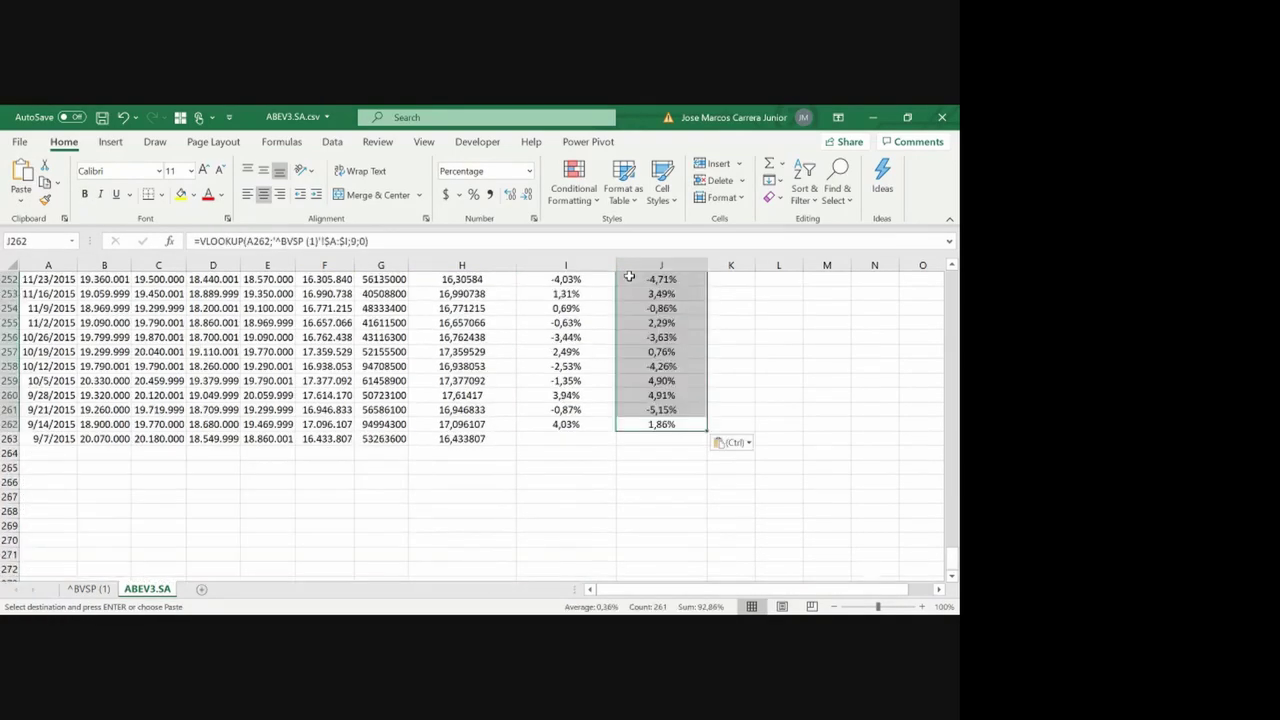
Insert three blank rows above the header row of the ABEV3.SA sheet
key("ctrl+Up")
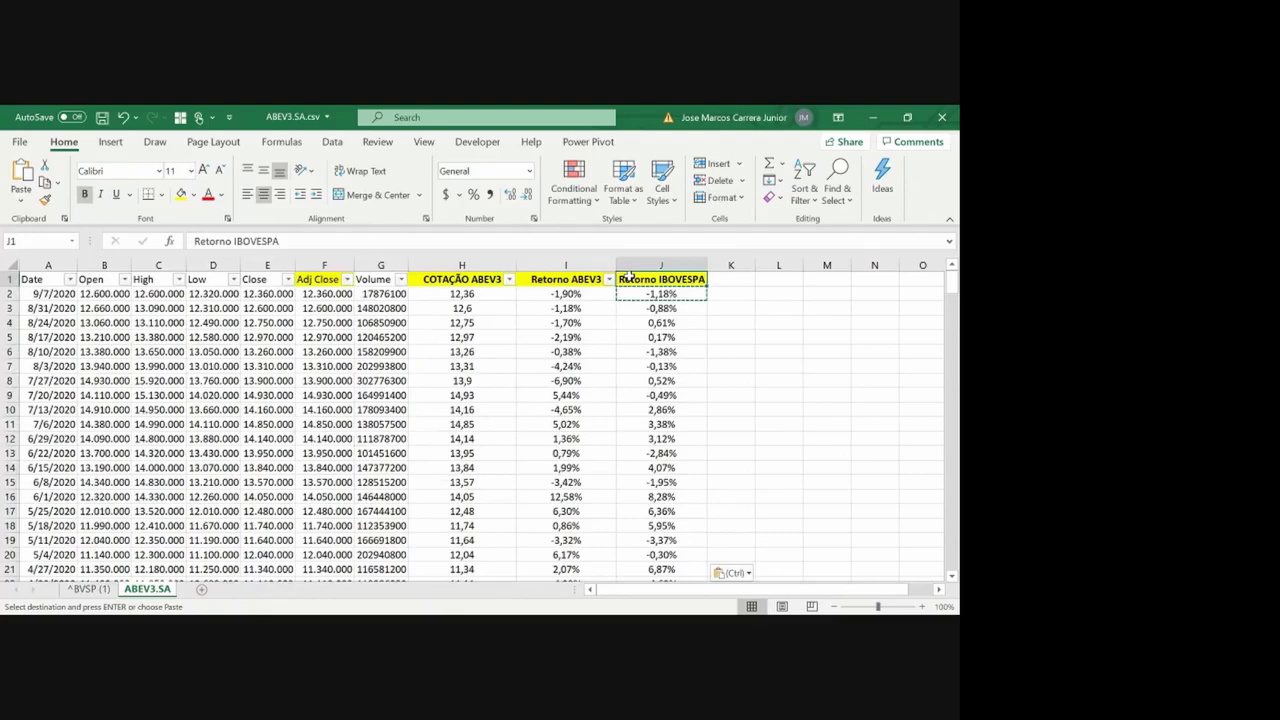
key("Down")
key("Up")
key("Home")
key("shift+space")
key("Escape")
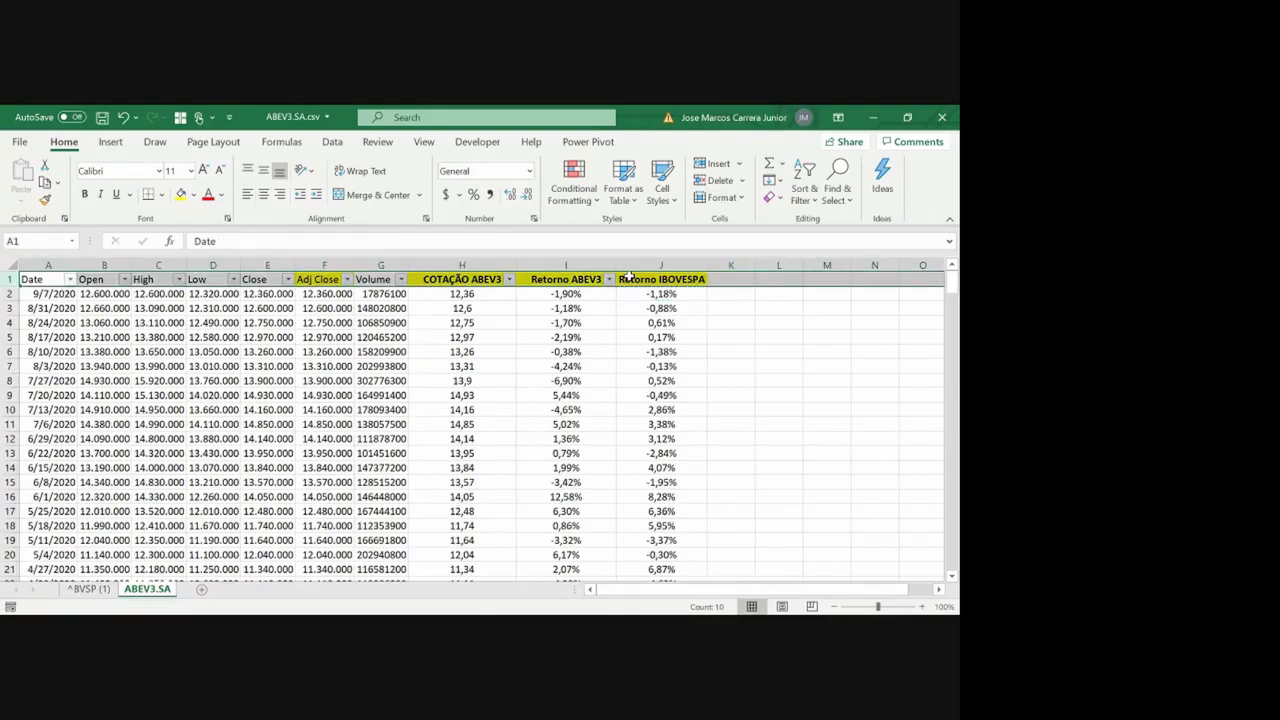
key("ctrl+shift+plus")
key("ctrl+shift+plus")
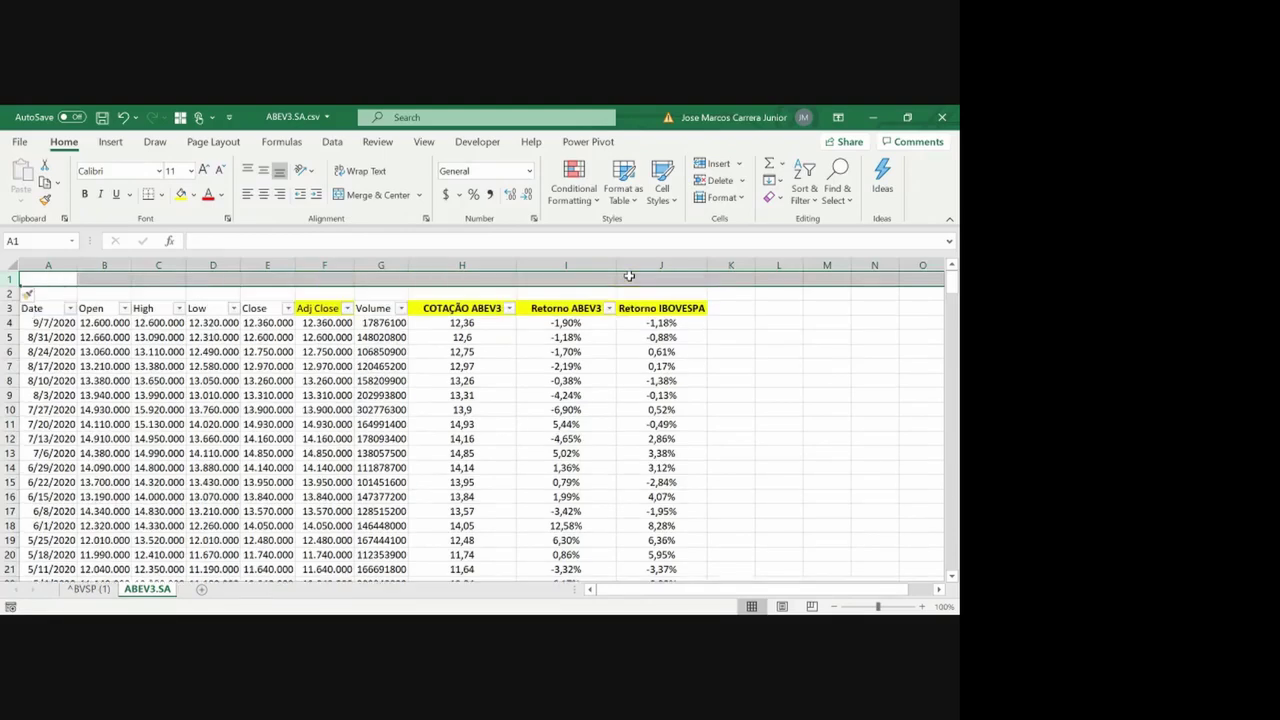
key("ctrl+shift+plus")
Enter the label "Beta = Cov/Var(Rm)" in cell H2, above the COTAÇÃO ABEV3 column
key("Right")
key("Right")
key("Right")
key("Right")
key("Right")
key("Right")
key("Right")
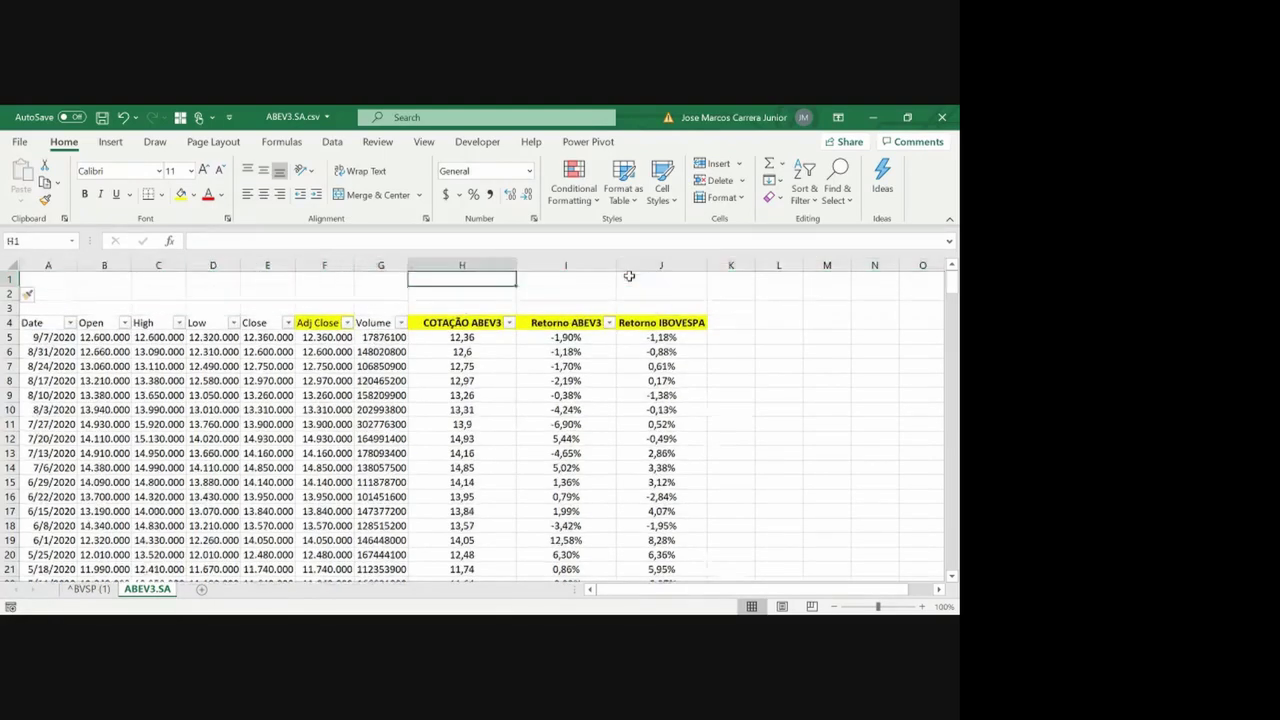
key("Down")
type("Beta =")
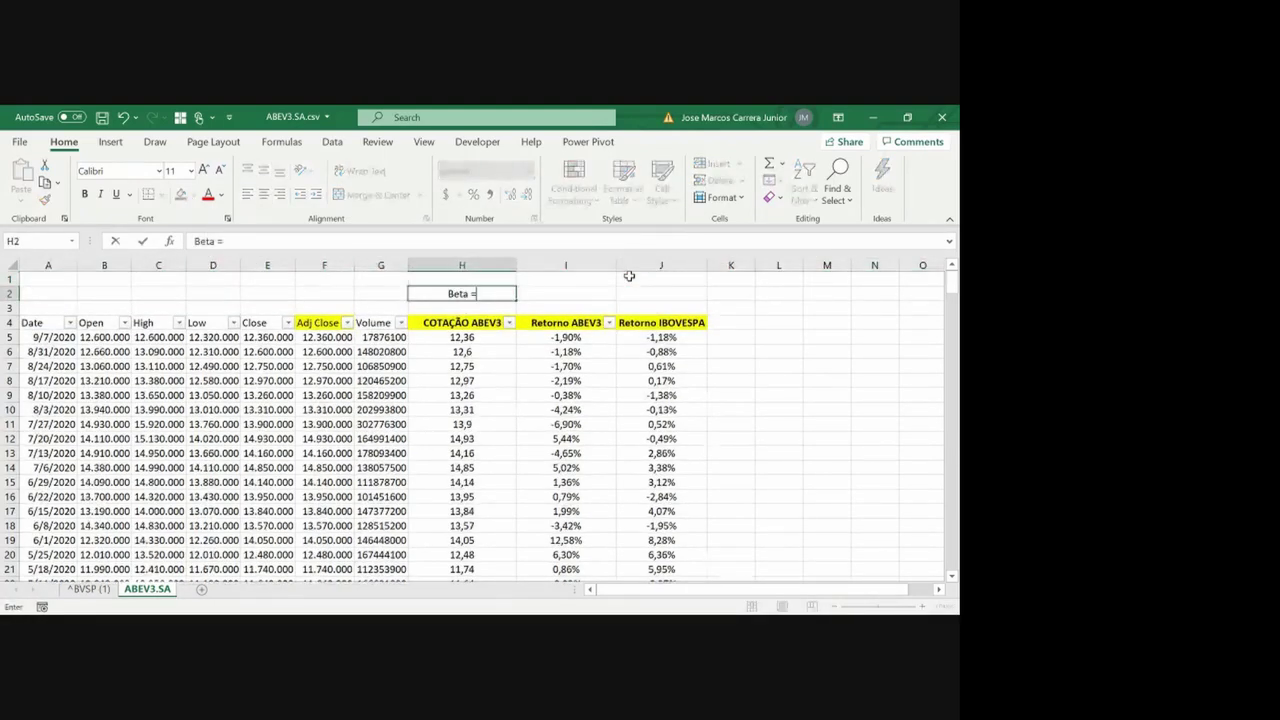
type(" Cov/Var(R")
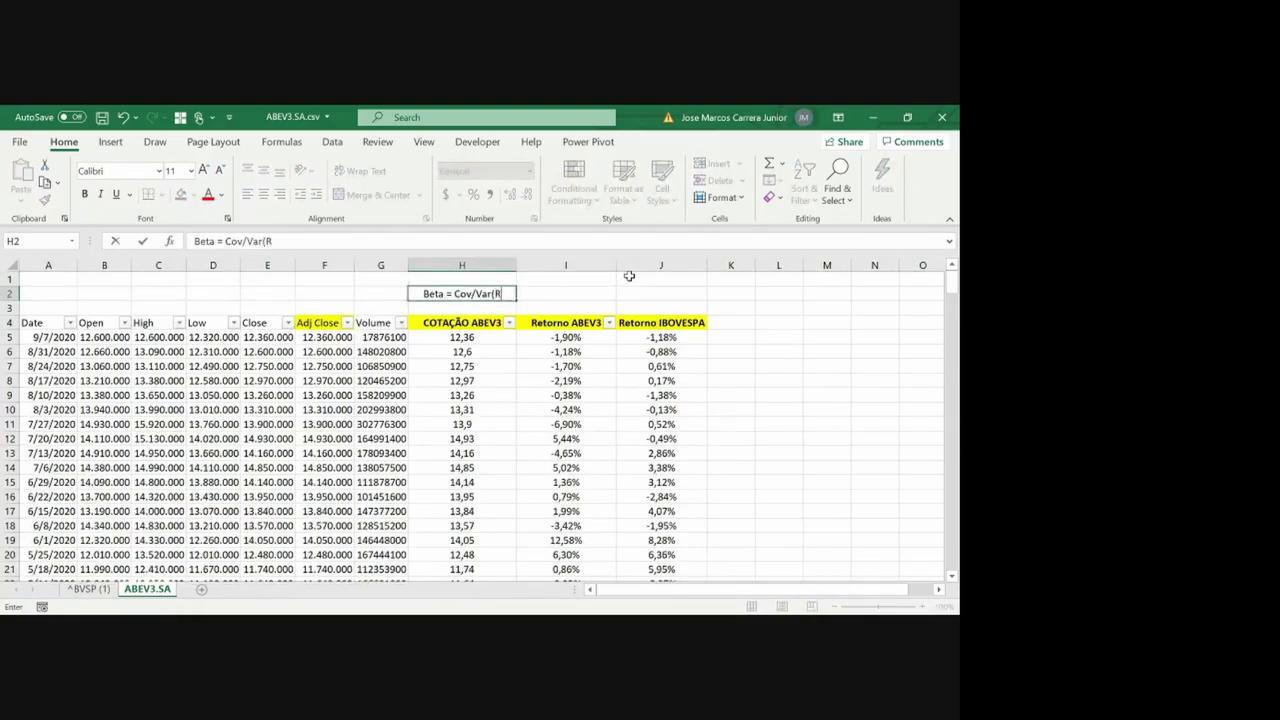
type("m)")
key("Return")
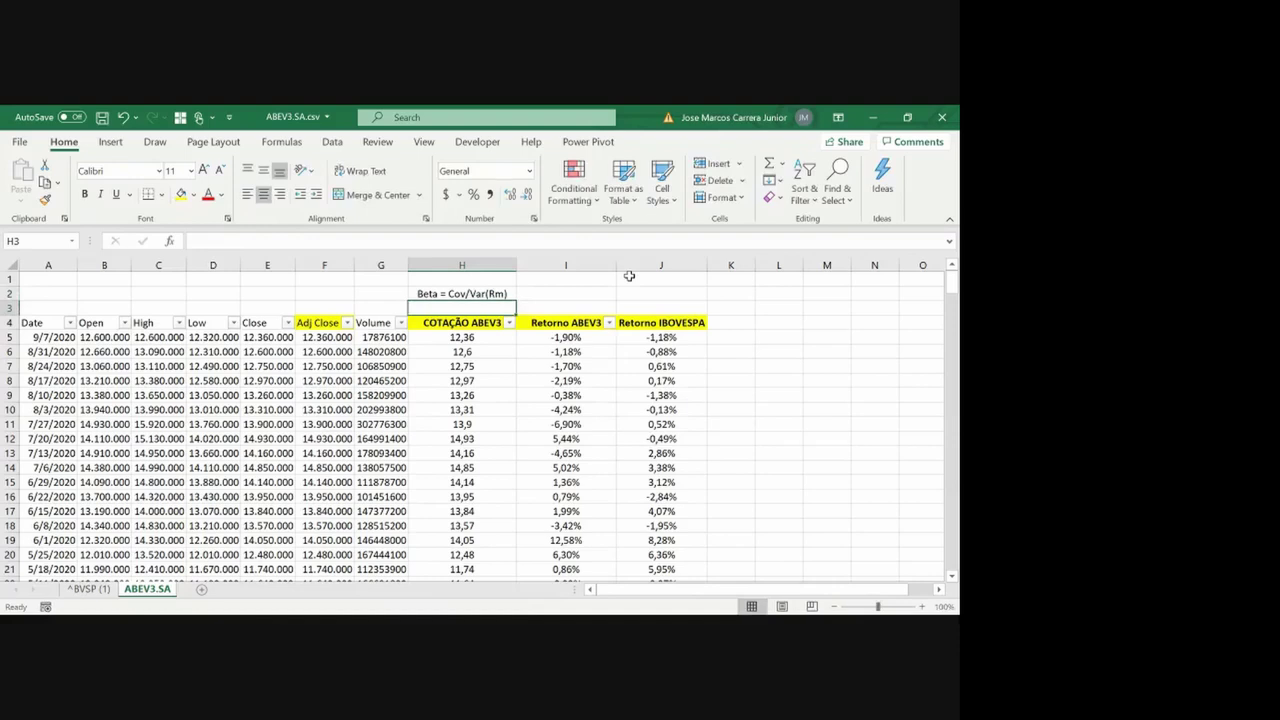
Begin the beta formula in I2 with COVARIANCE.S over the ABEV3 returns I5:I265 and the IBOVESPA returns J5:J265
key("Up")
key("Right")
type("=")
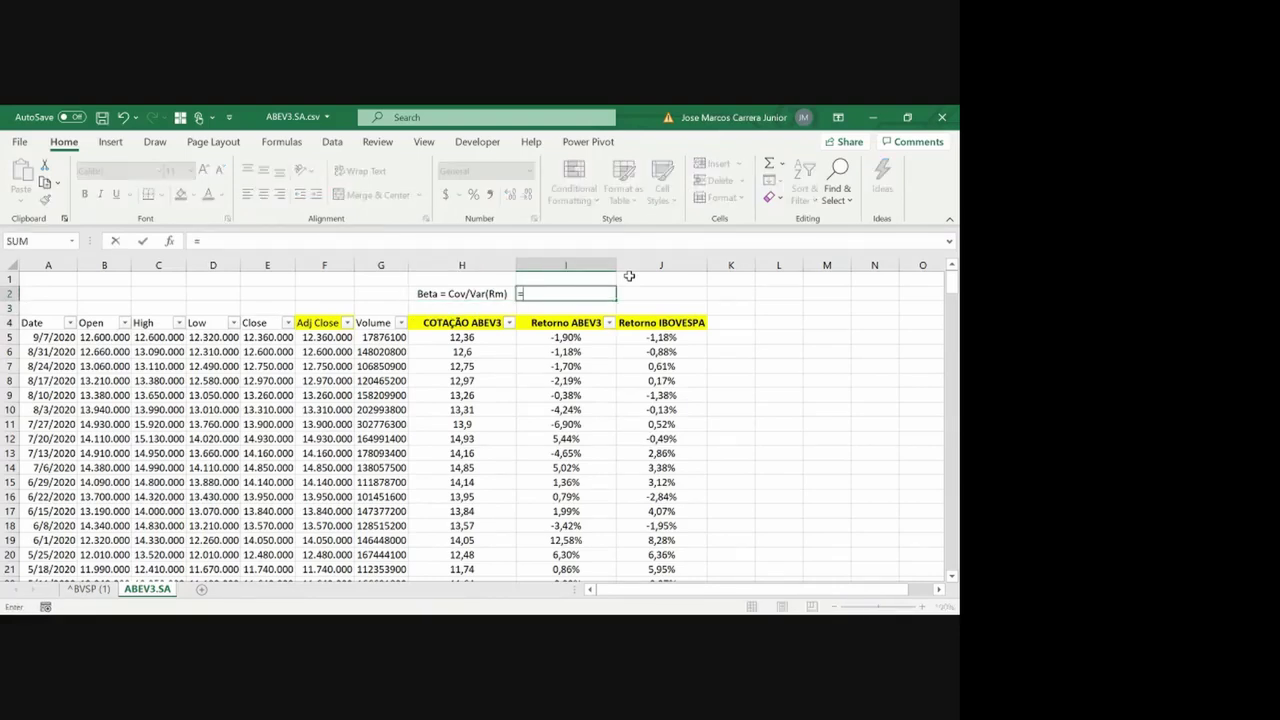
type("co")
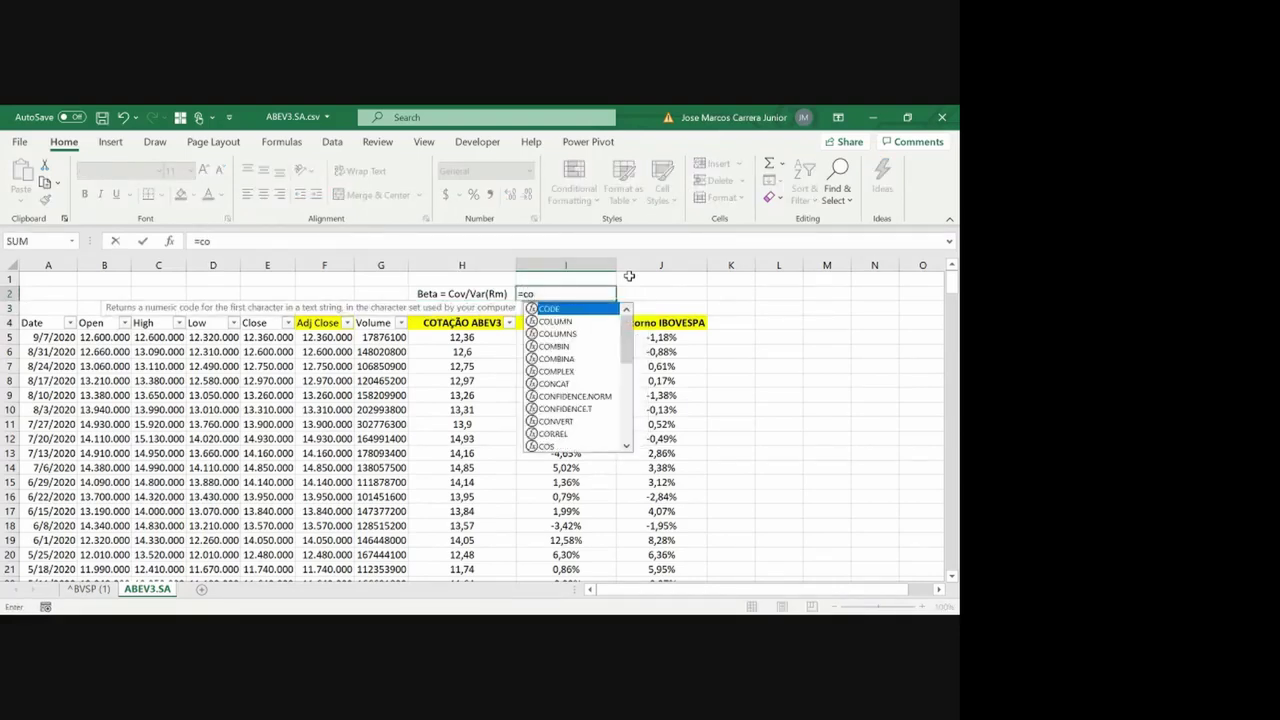
type("va")
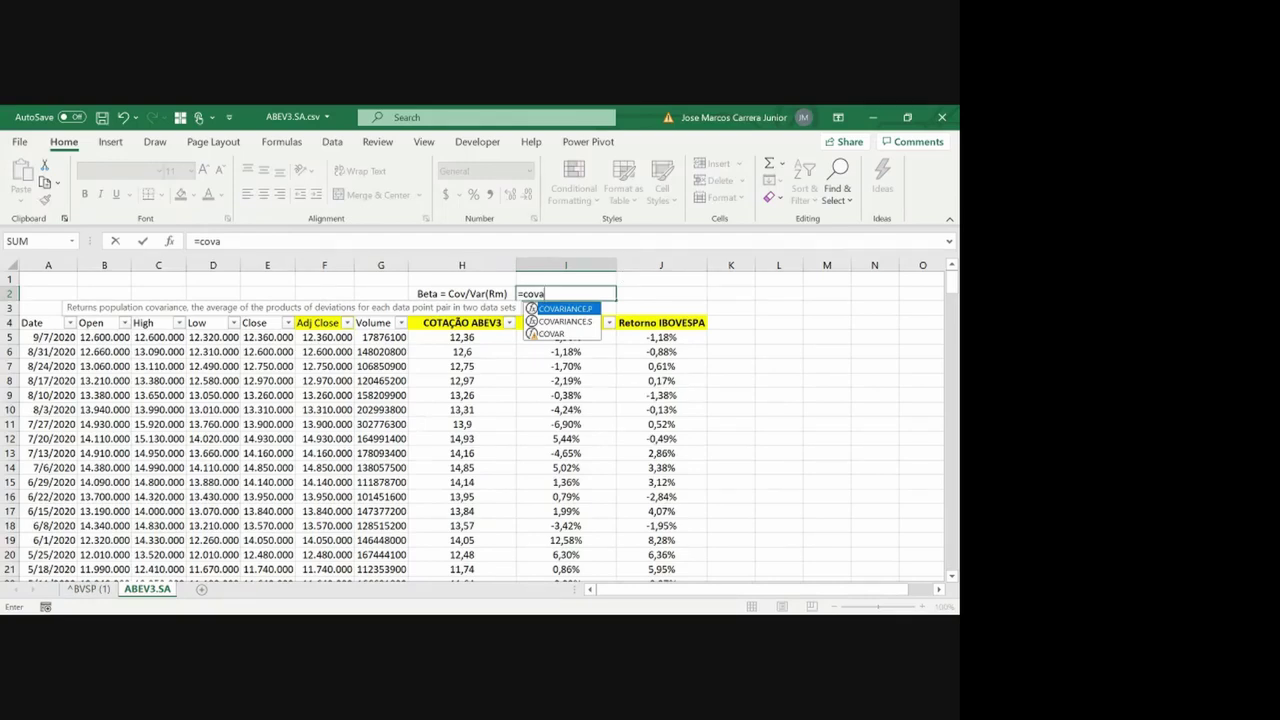
double_click(548, 321)
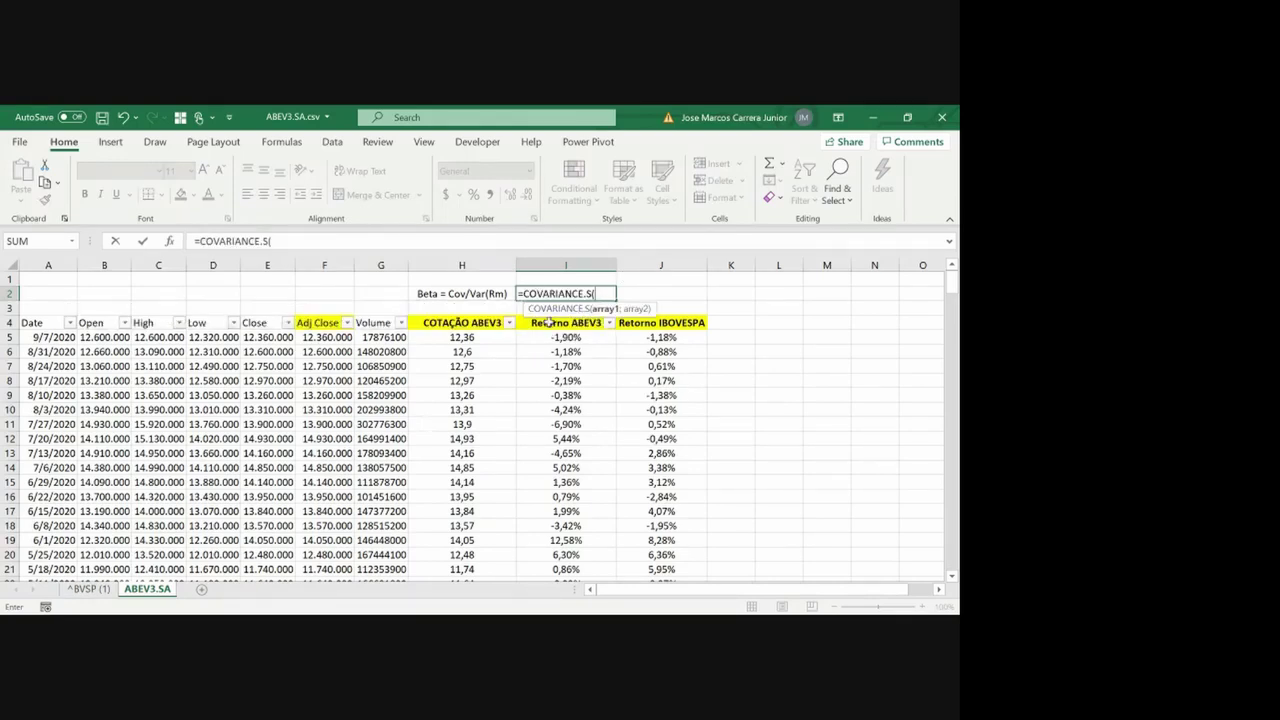
left_click(548, 322)
key("Down")
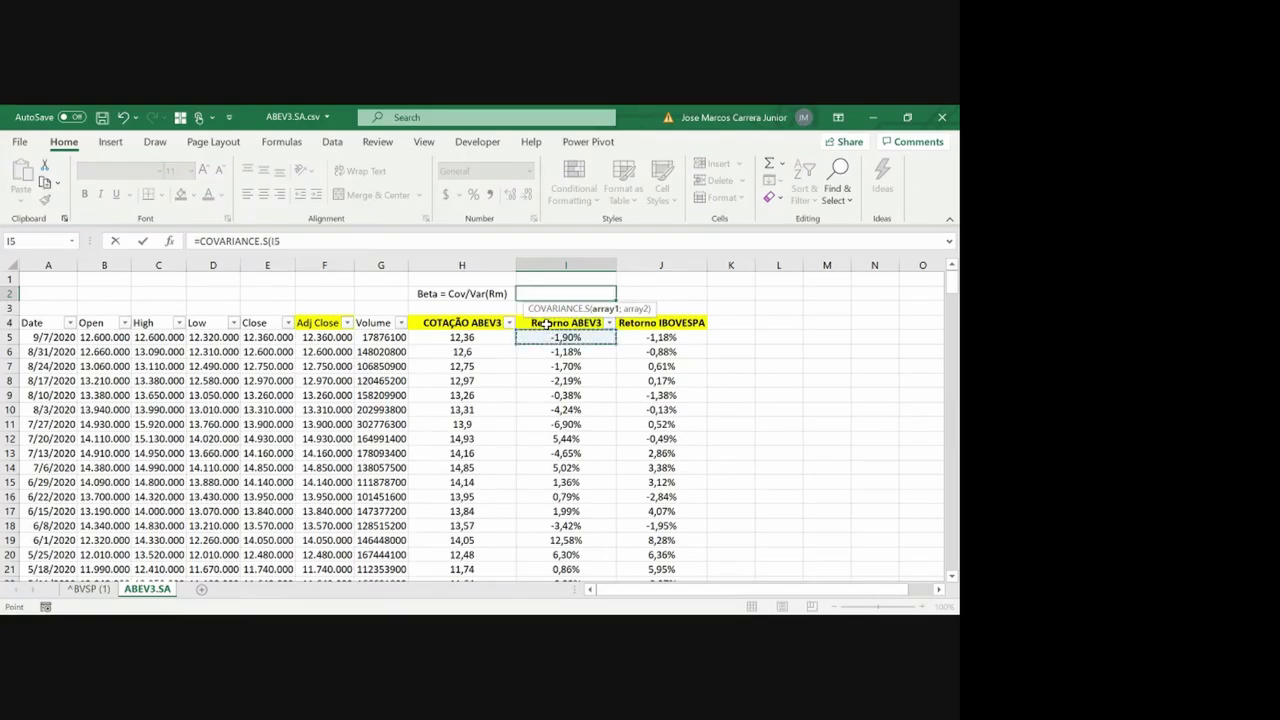
key("ctrl+shift+Down")
type(";")
key("Down")
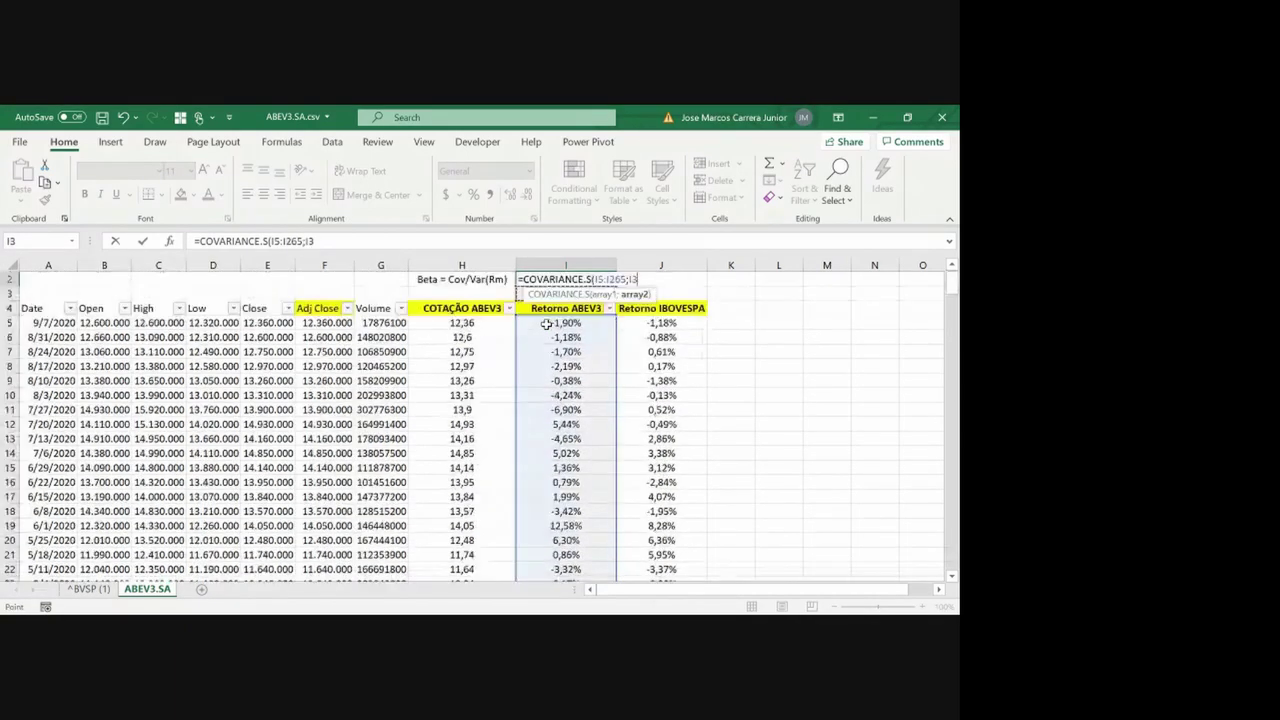
key("Right")
key("Down")
key("Down")
key("ctrl+shift+Down")
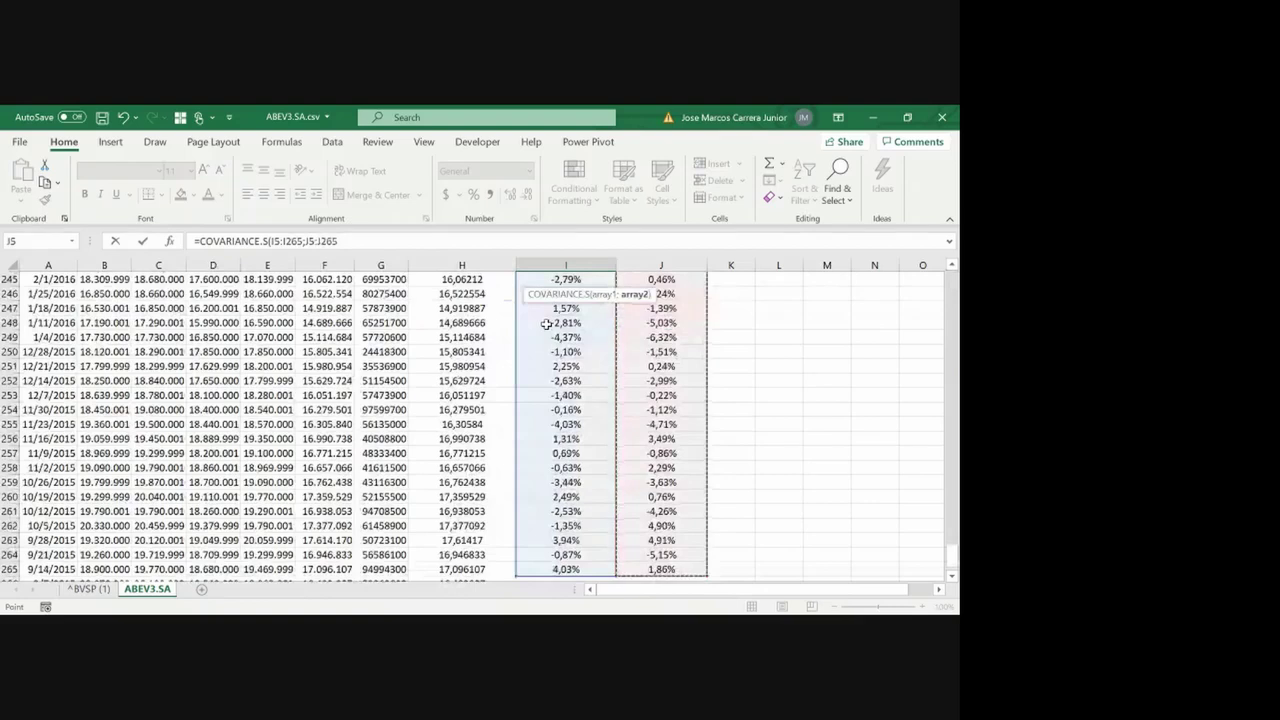
Complete the I2 formula by dividing the covariance by VAR.S(J5:J265), the variance of the IBOVESPA returns
type(")/v")
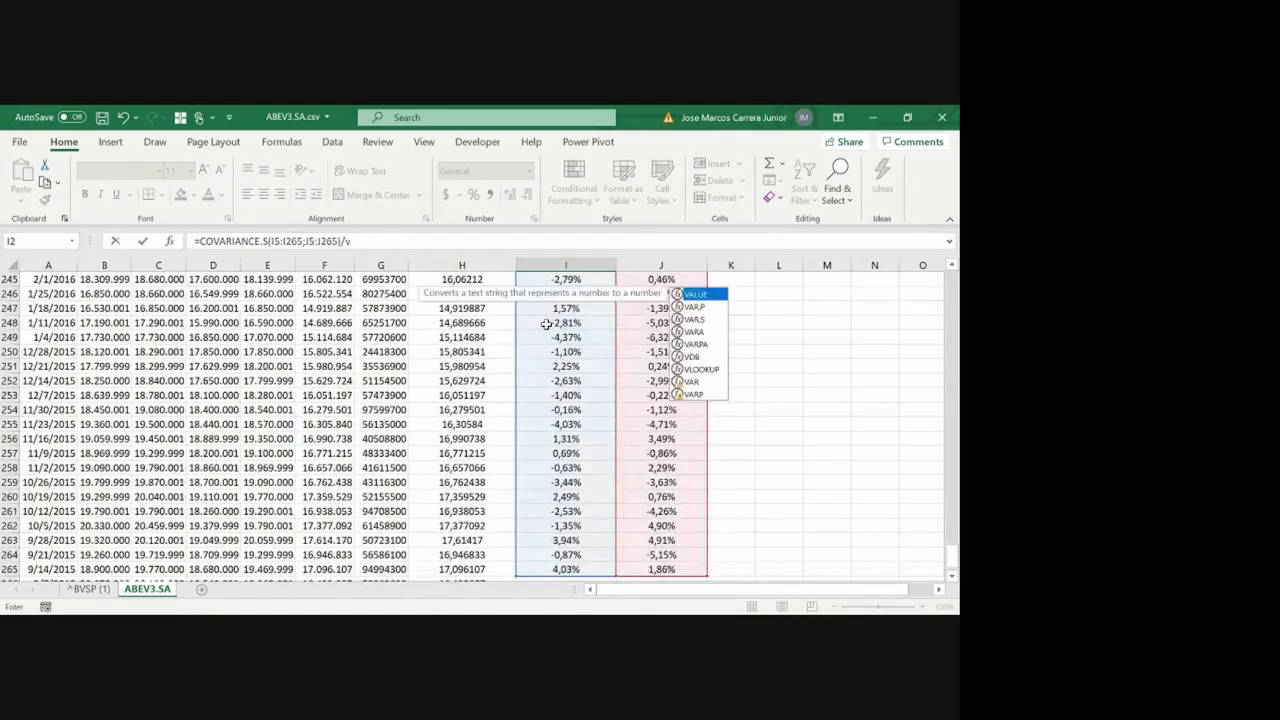
type("ar")
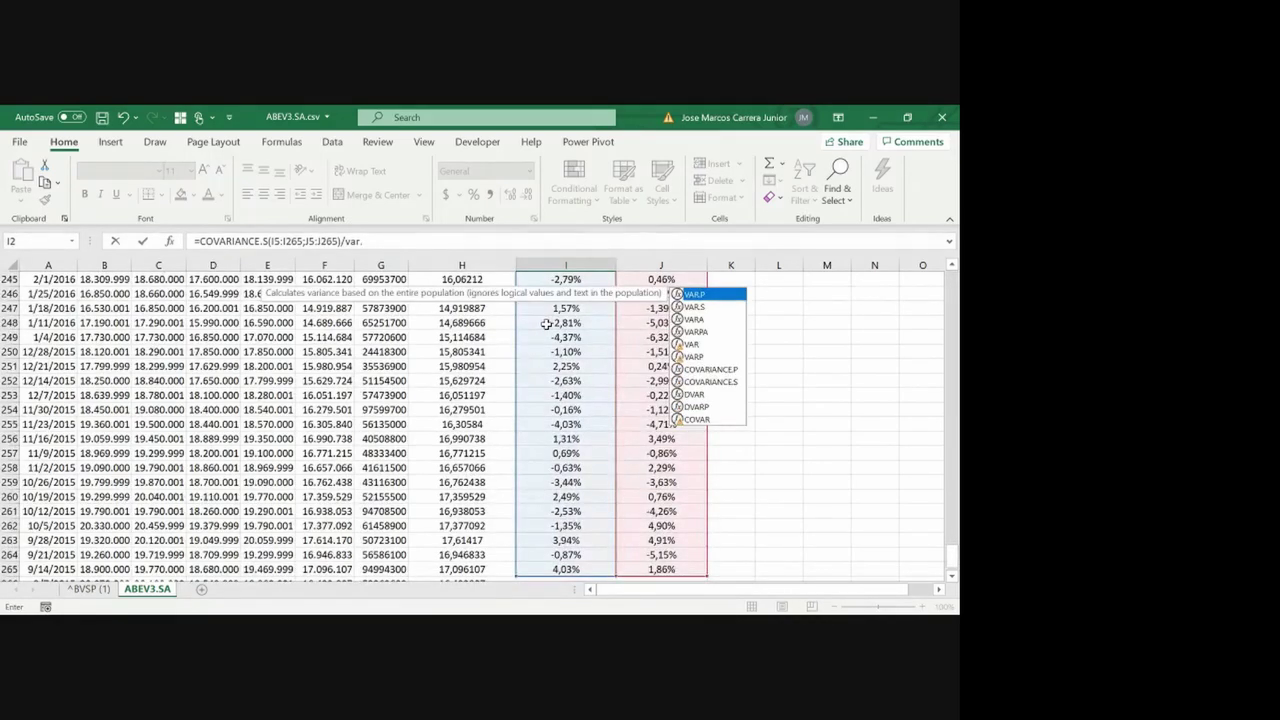
type(".s")
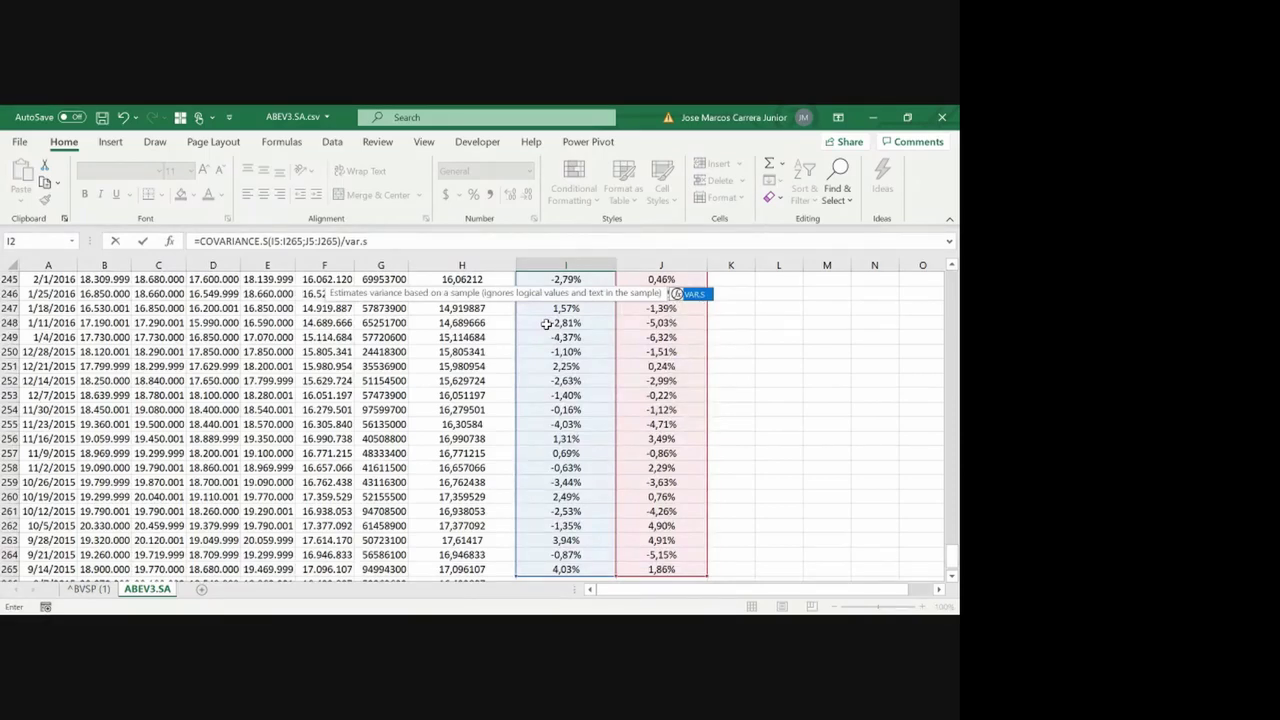
type("(")
left_click(483, 351)
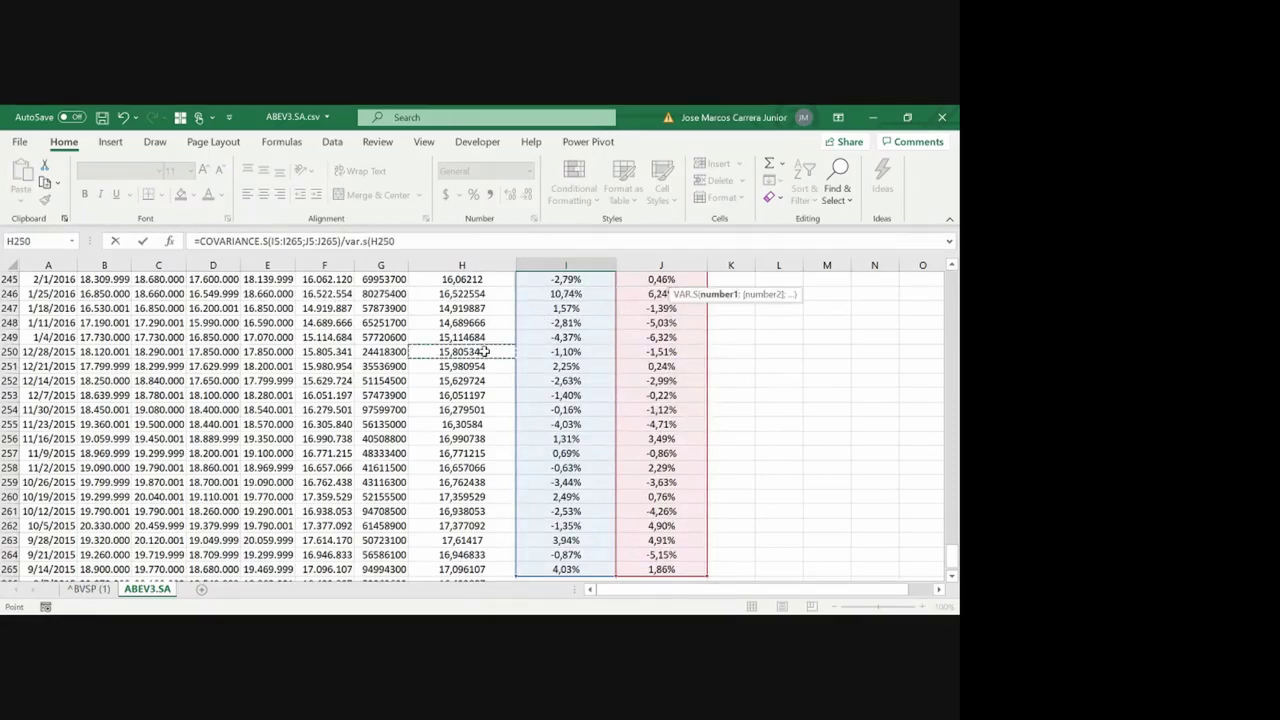
key("ctrl+Up")
key("Down")
key("Right")
key("Right")
key("ctrl+shift+Down")
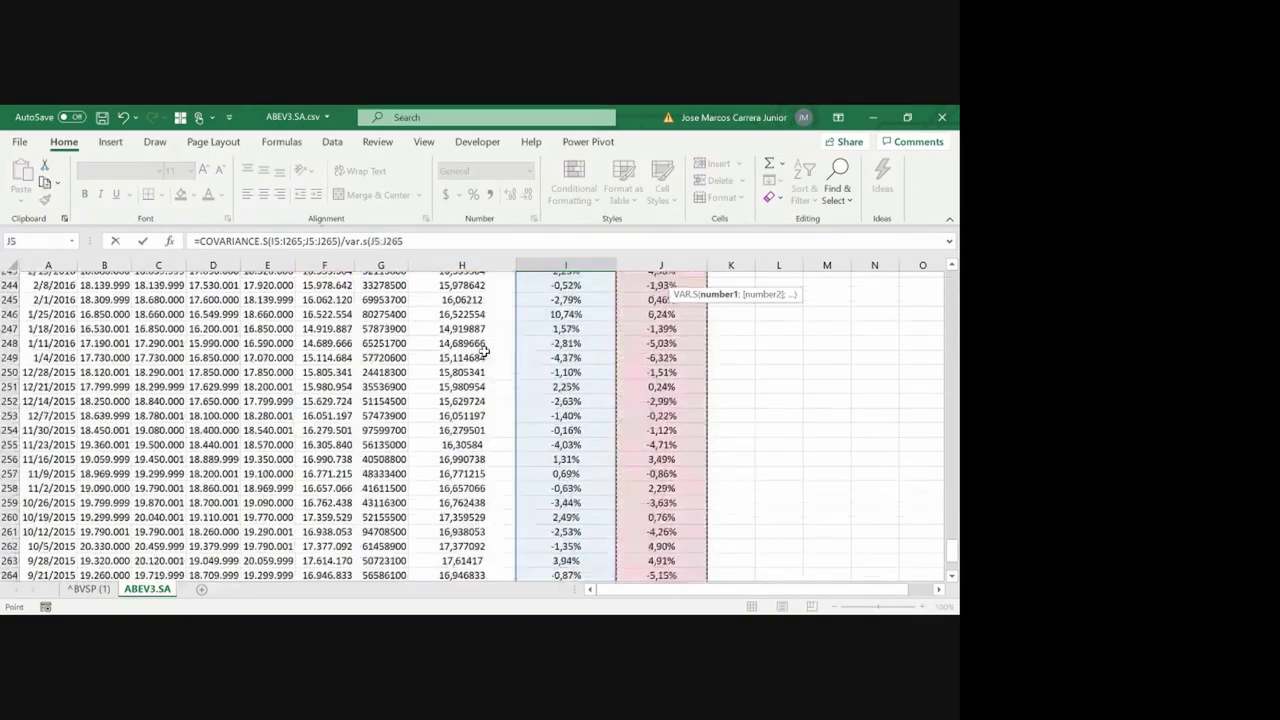
key("Return")
key("Return")
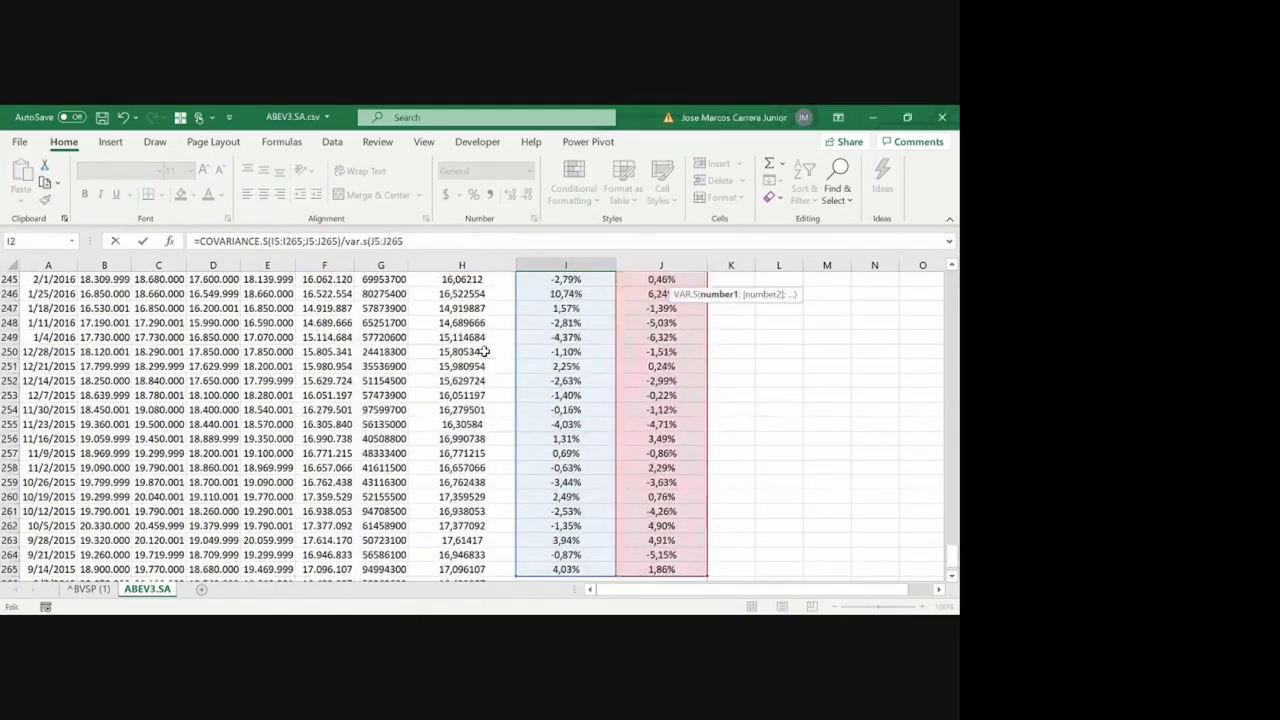
left_click(412, 241)
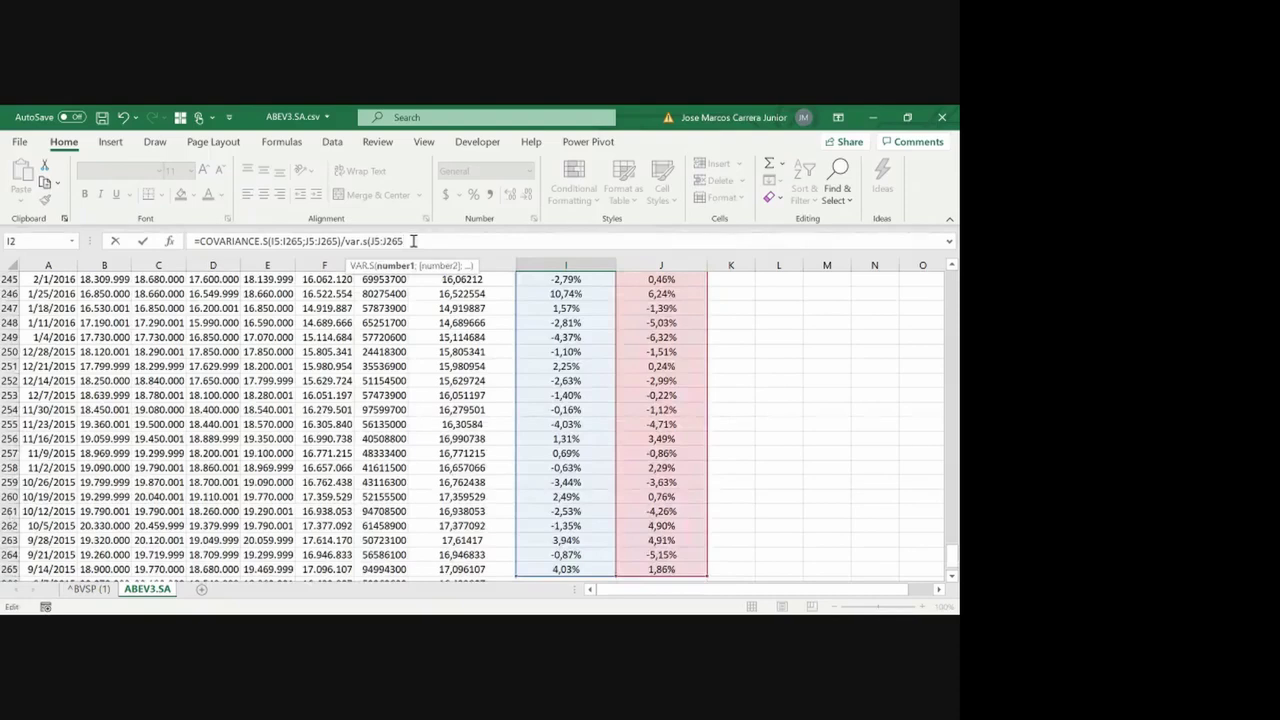
type(")")
key("Return")
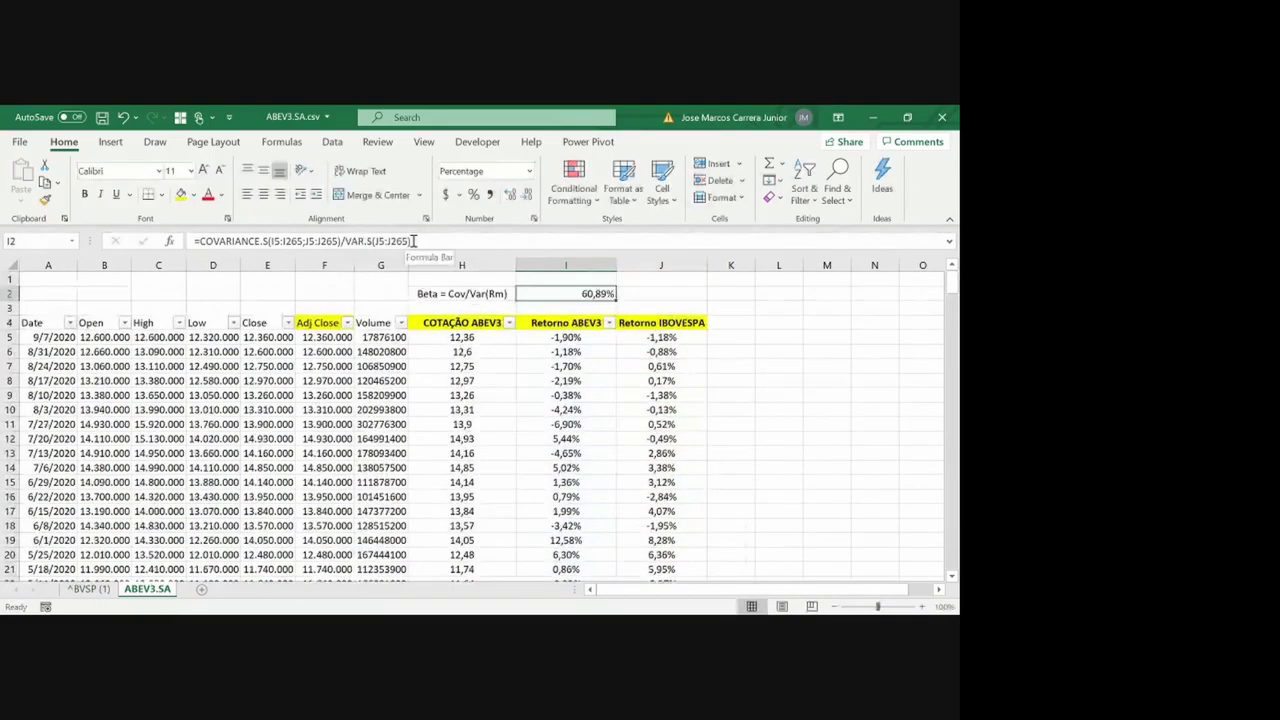
Format the beta in I2 as a centred number with three decimals, using the custom format #.##0,000_);(#.##0,000)
left_click(489, 194)
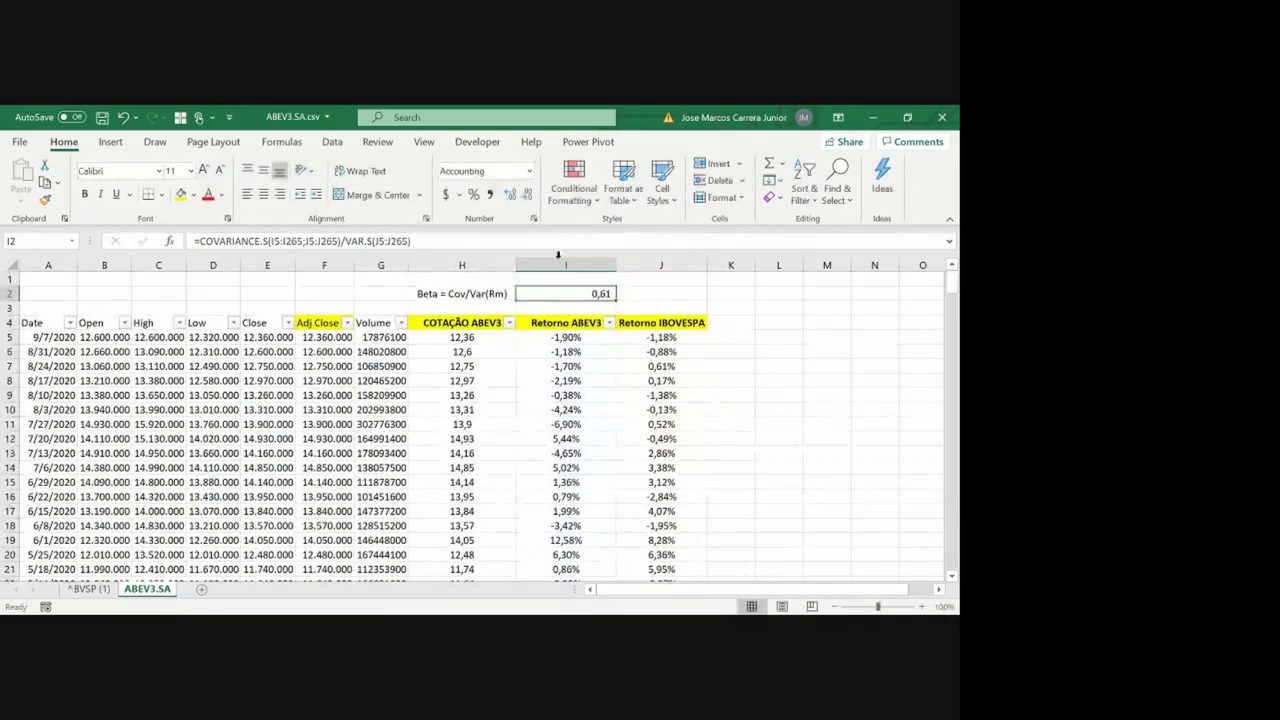
right_click(565, 295)
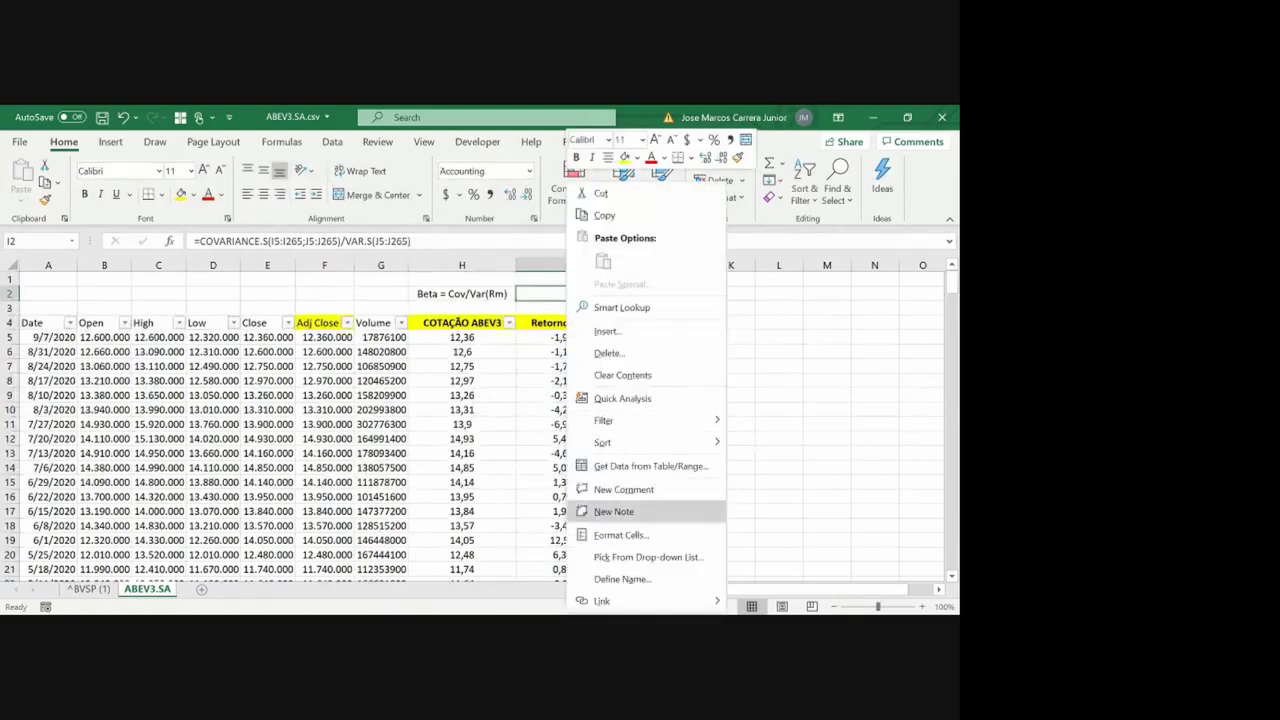
left_click(620, 535)
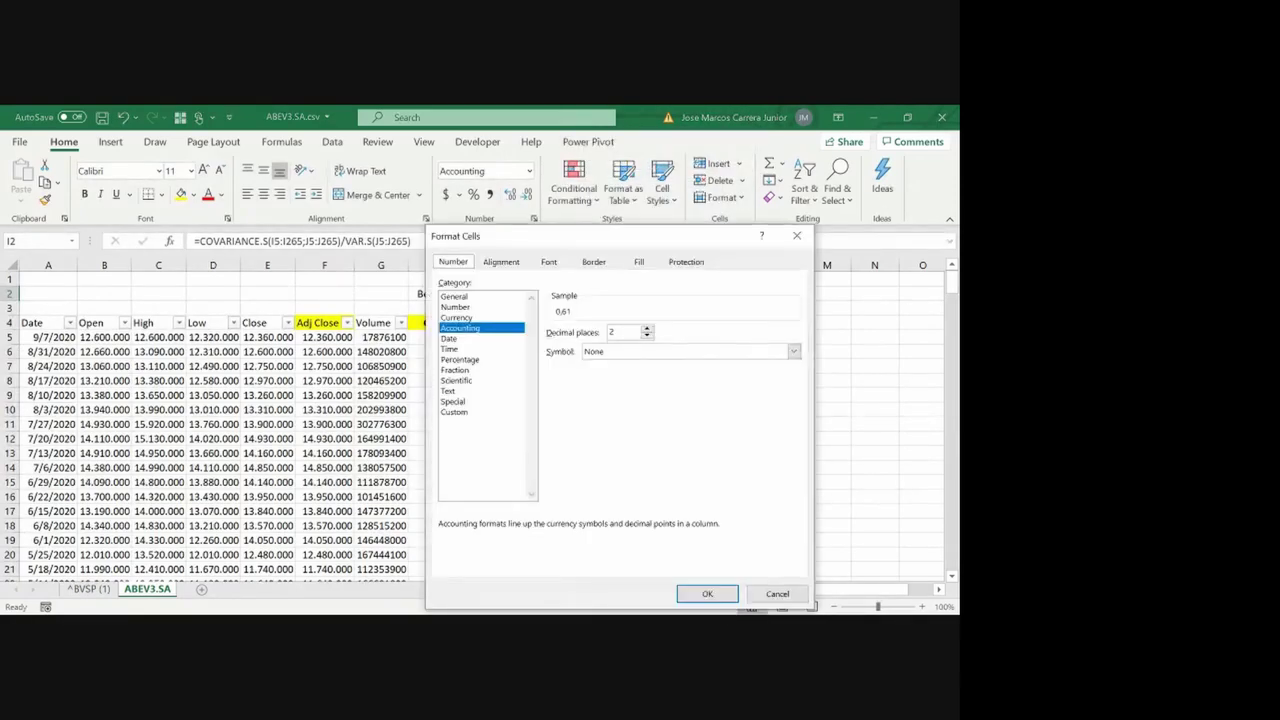
left_click(455, 306)
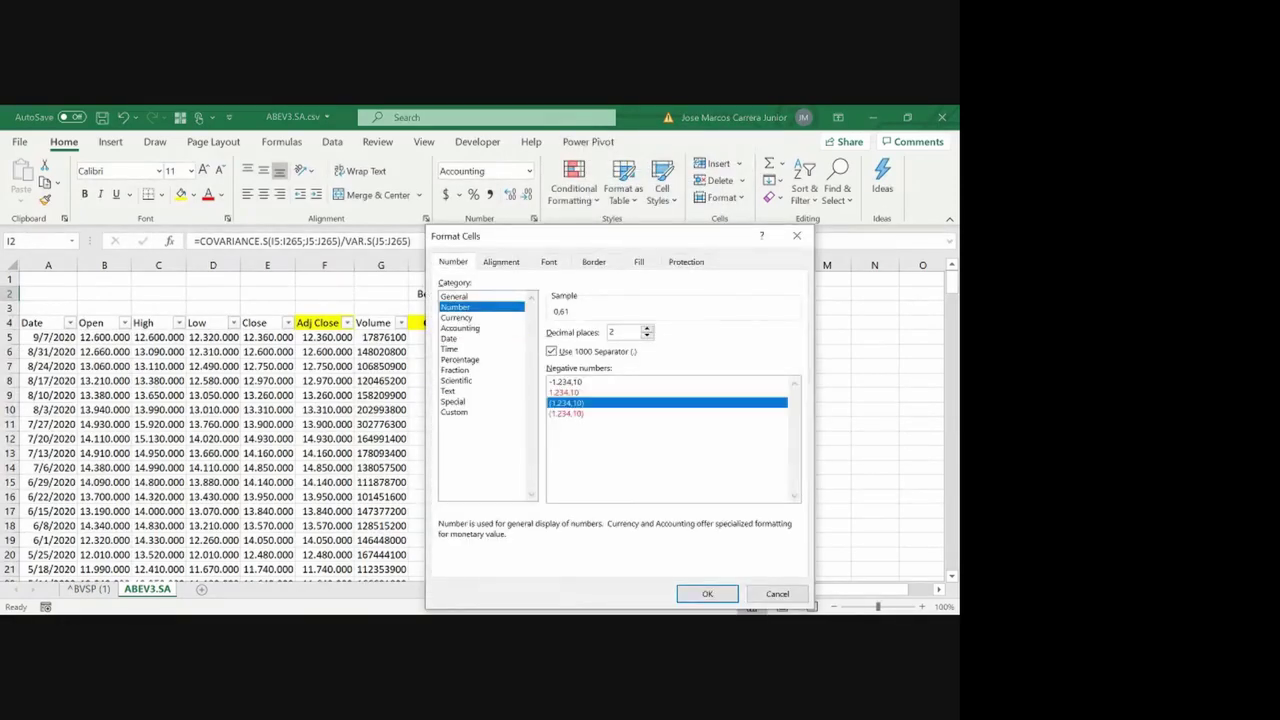
left_click(647, 328)
left_click(454, 412)
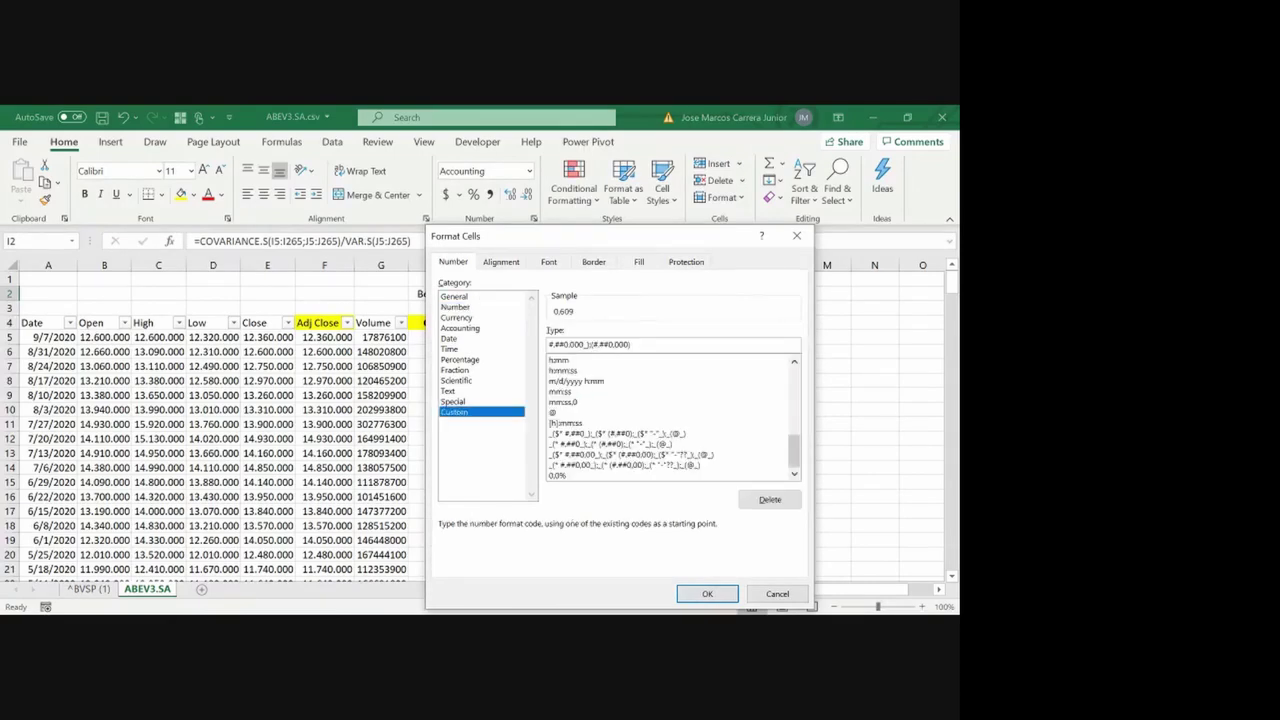
key("Return")
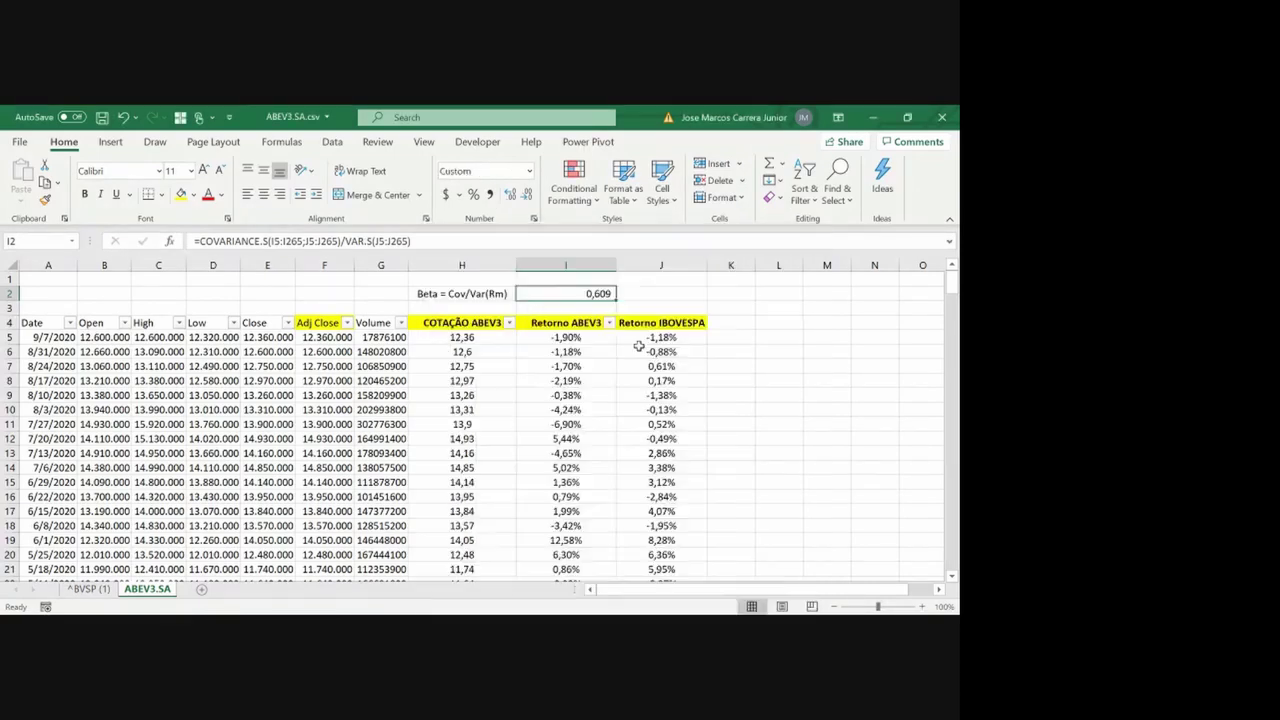
left_click(264, 195)
Insert one more blank row at the top of the ABEV3.SA sheet, above the beta line
key("Left")
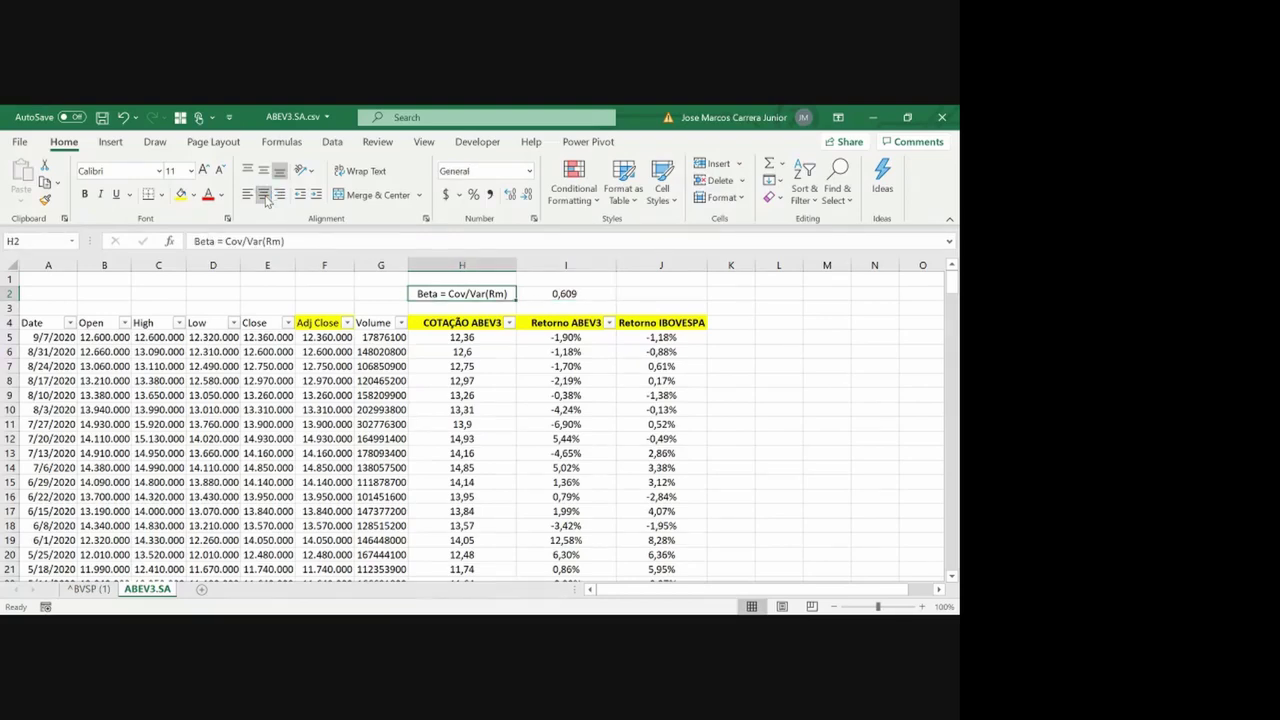
key("Left")
key("Left")
key("Up")
key("Left")
key("Left")
key("Left")
key("Left")
key("Left")
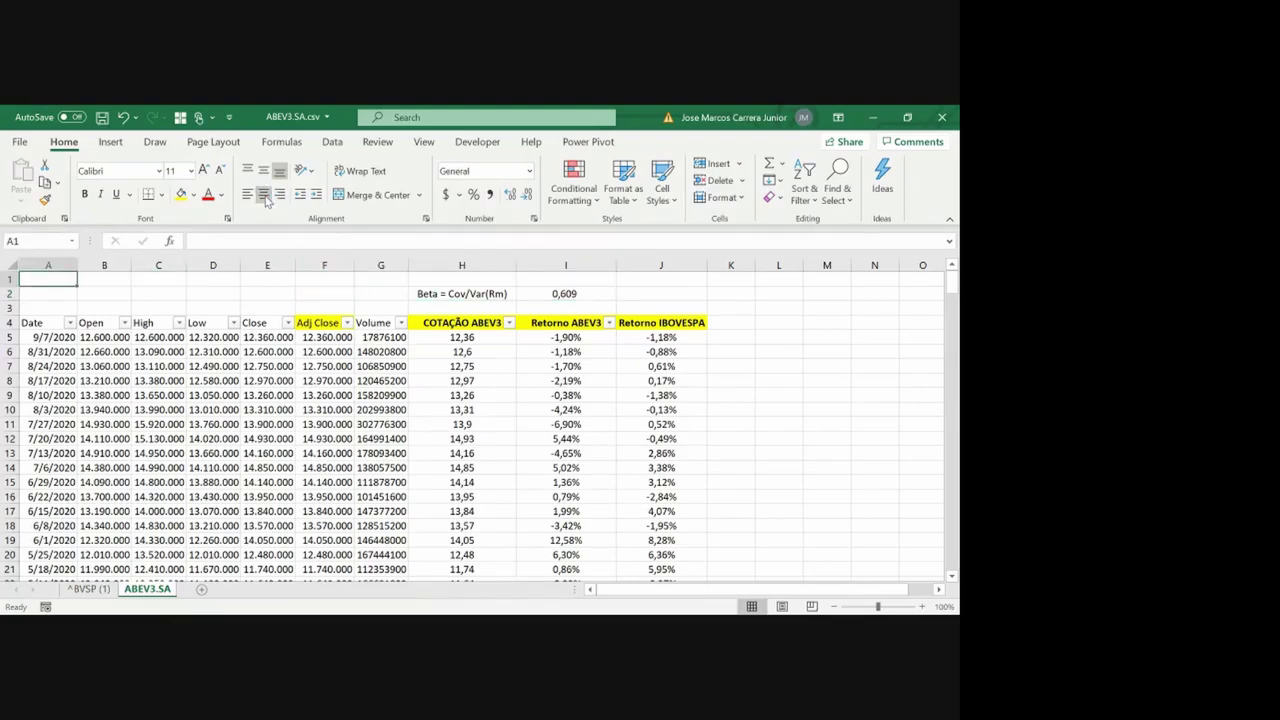
key("shift+space")
key("ctrl+plus")
Enter the note "Rm = Ibovespa" in cell J1, above the Retorno IBOVESPA column
key("Right")
key("Right")
key("Right")
key("Right")
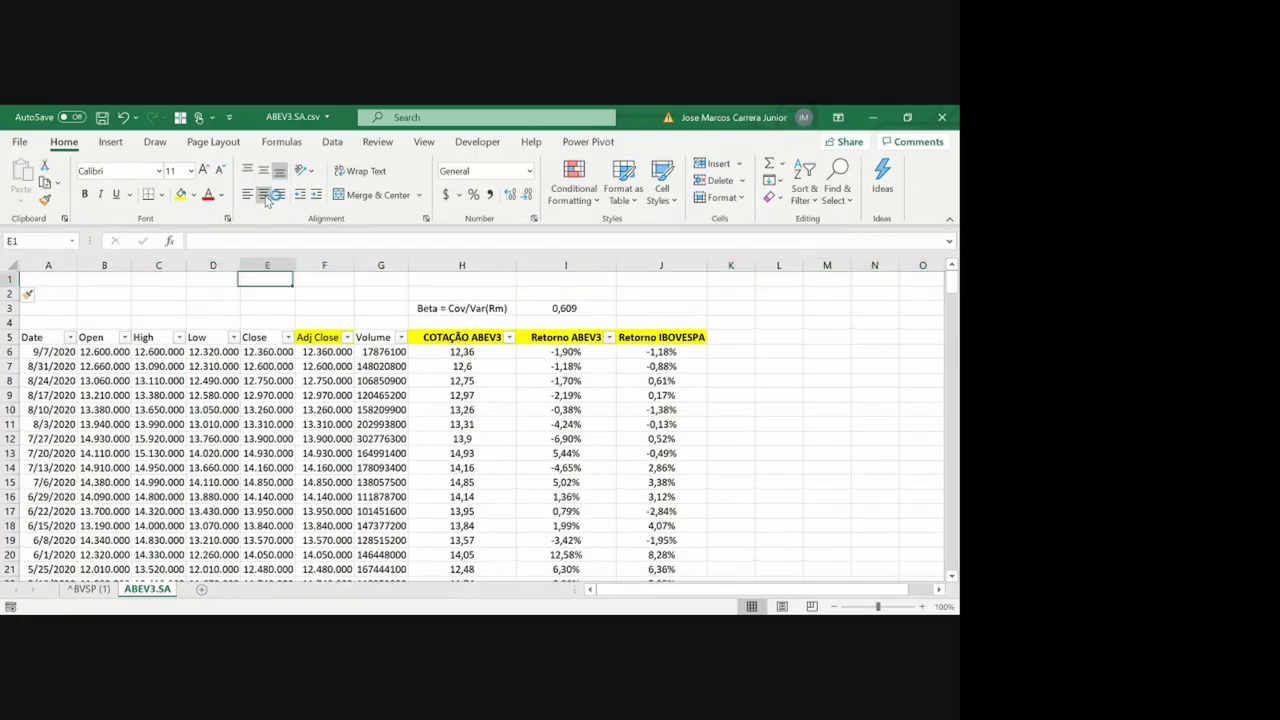
key("Right")
key("Right")
key("Right")
key("Right")
key("Right")
key("Right")
key("Left")
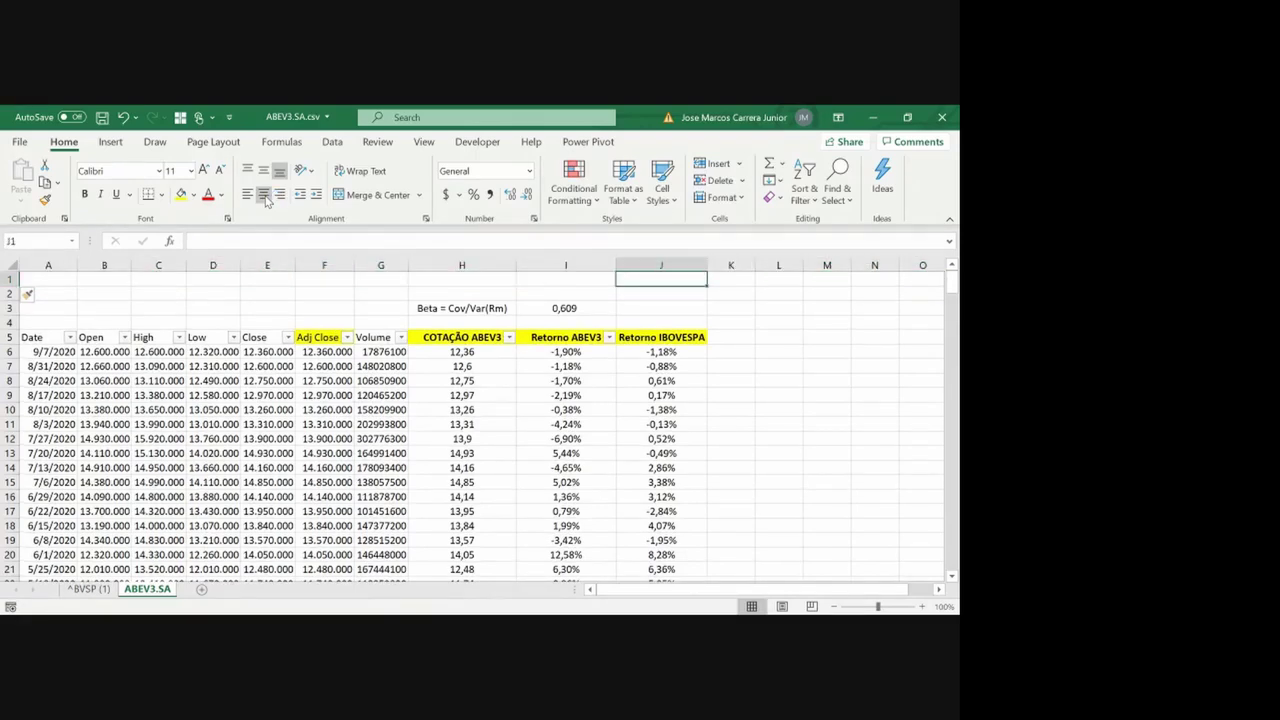
type("Rm = Ibo")
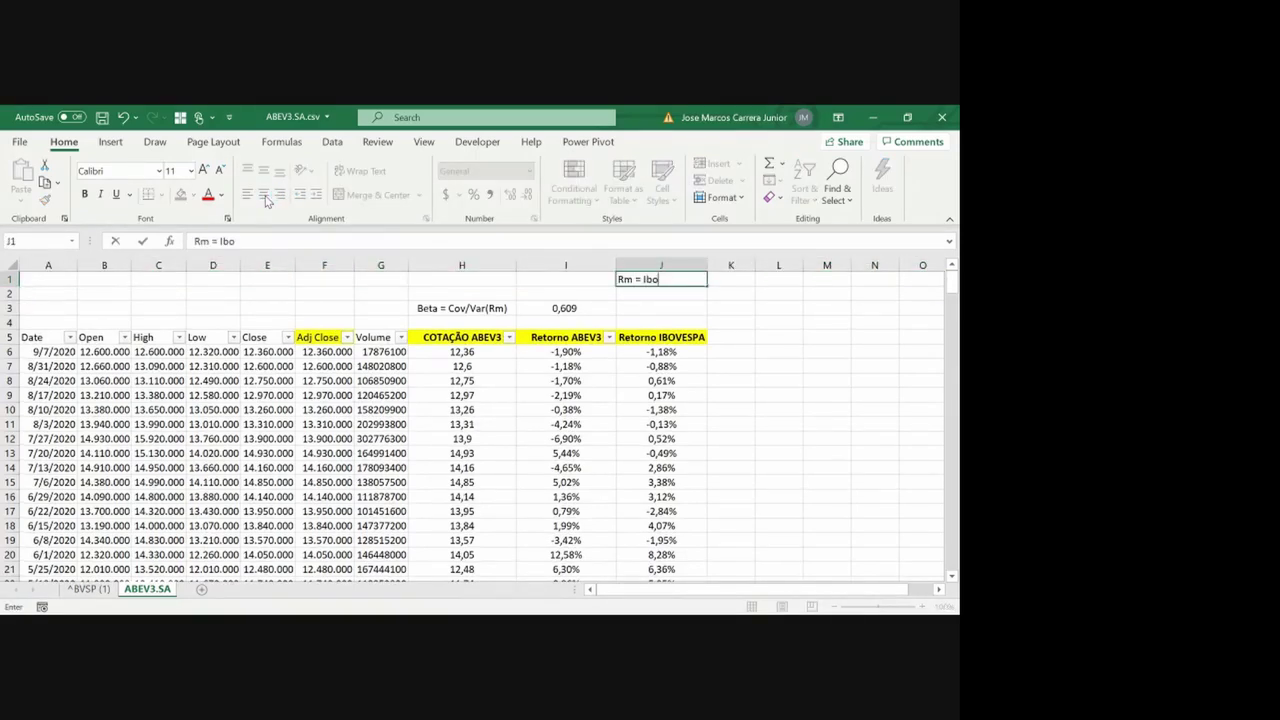
type("vespa")
key("Return")
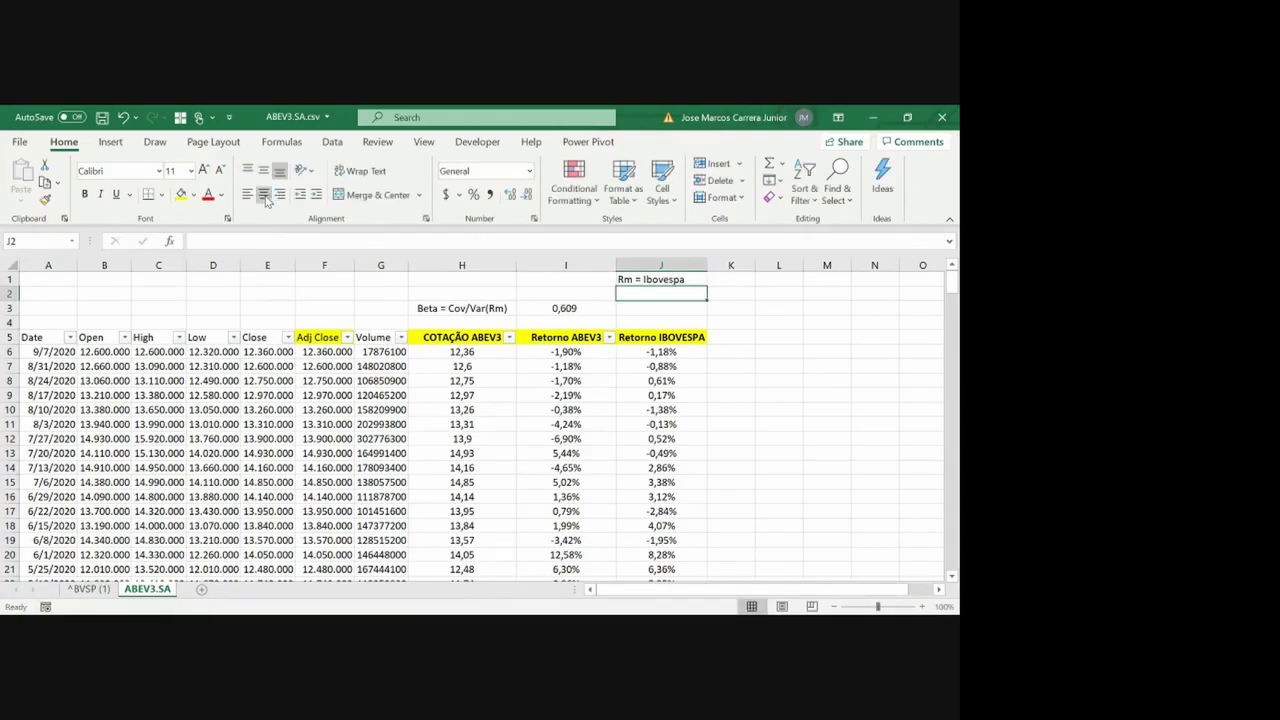
Enter the notes "Últimos 5 anos" in J2 and "Dados Semanais" in J3, under the Rm note
type("Ú")
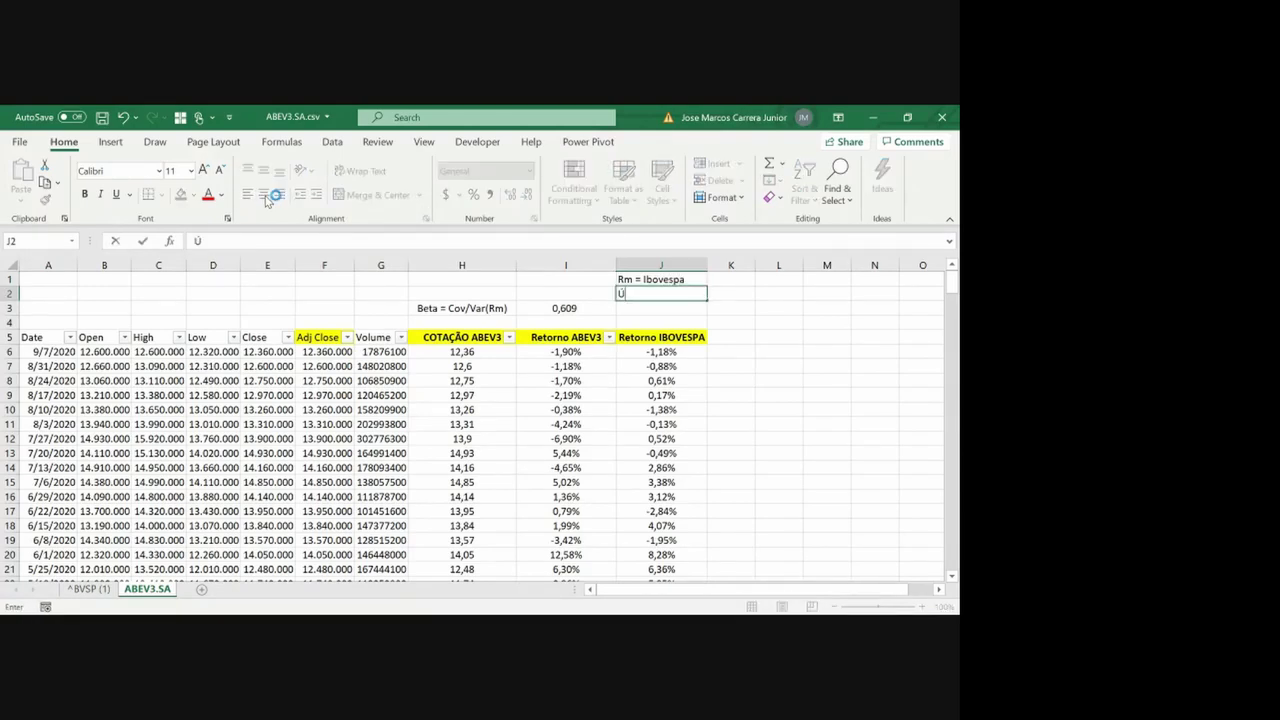
type("ltimos 5 anos")
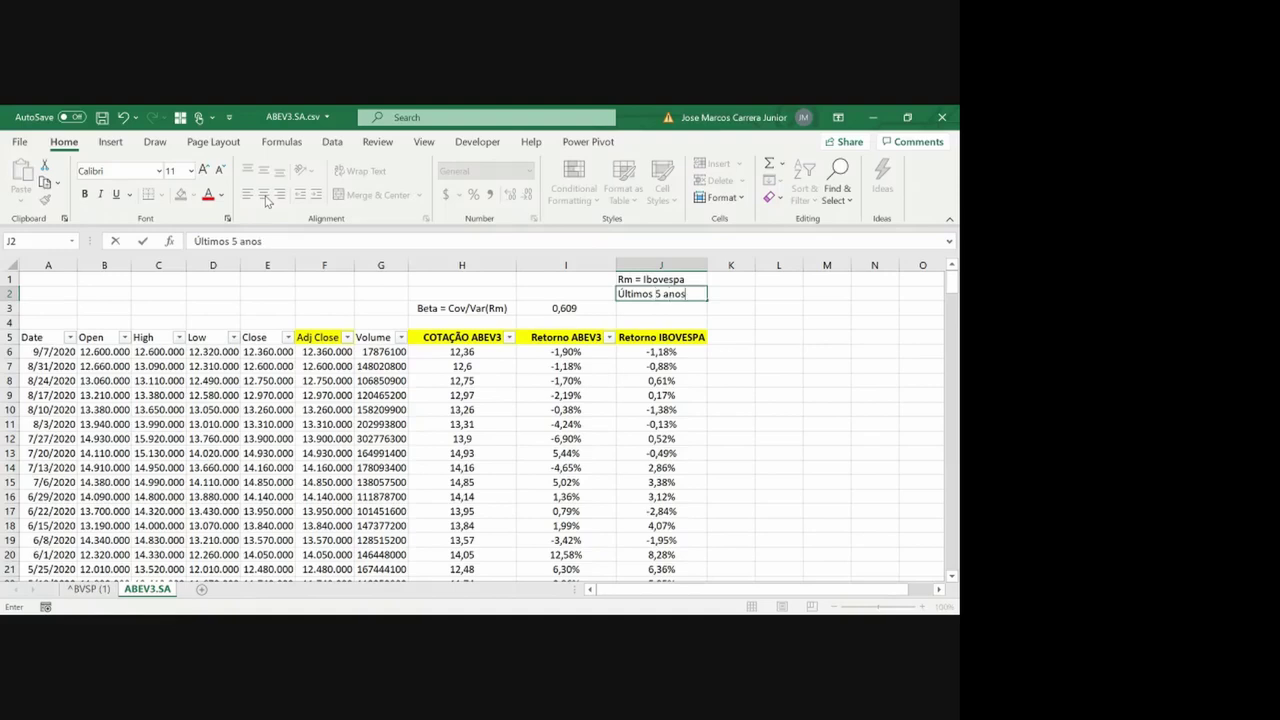
key("Return")
type("Dados Semanais")
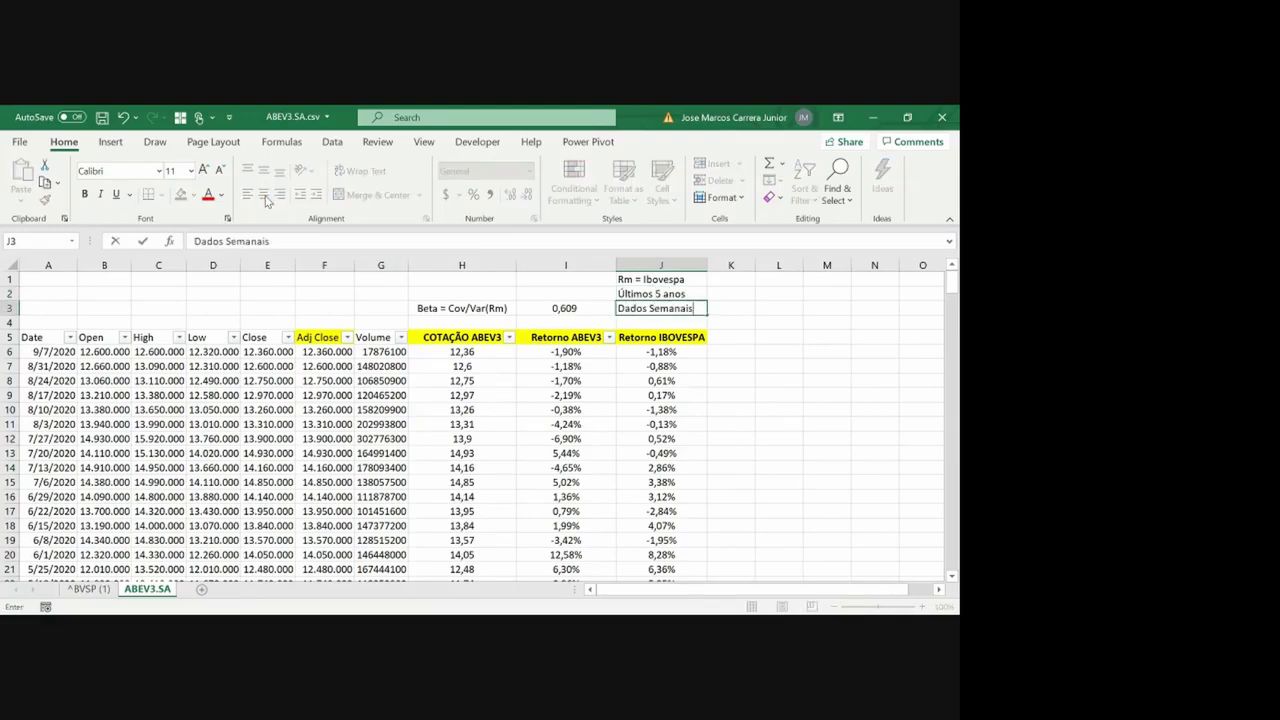
key("Return")
Move the three notes in J1:J3 down one row to J2:J4
key("Up")
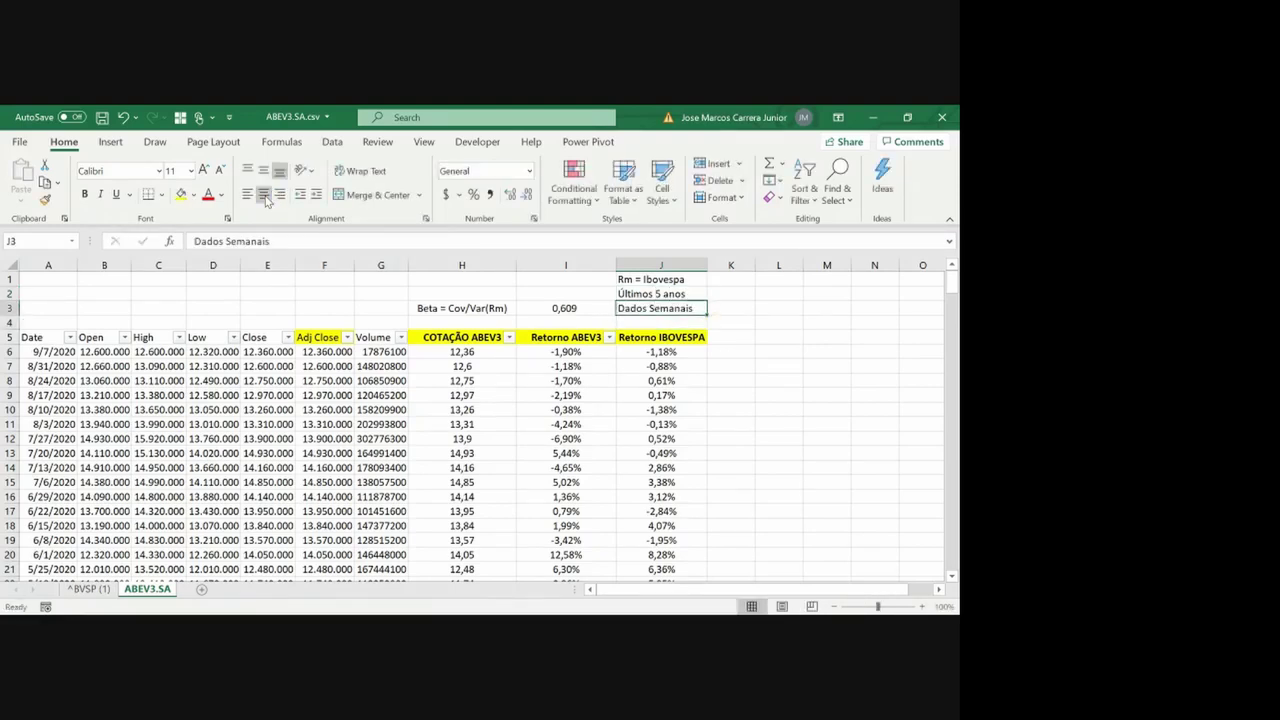
key("Up")
key("Up")
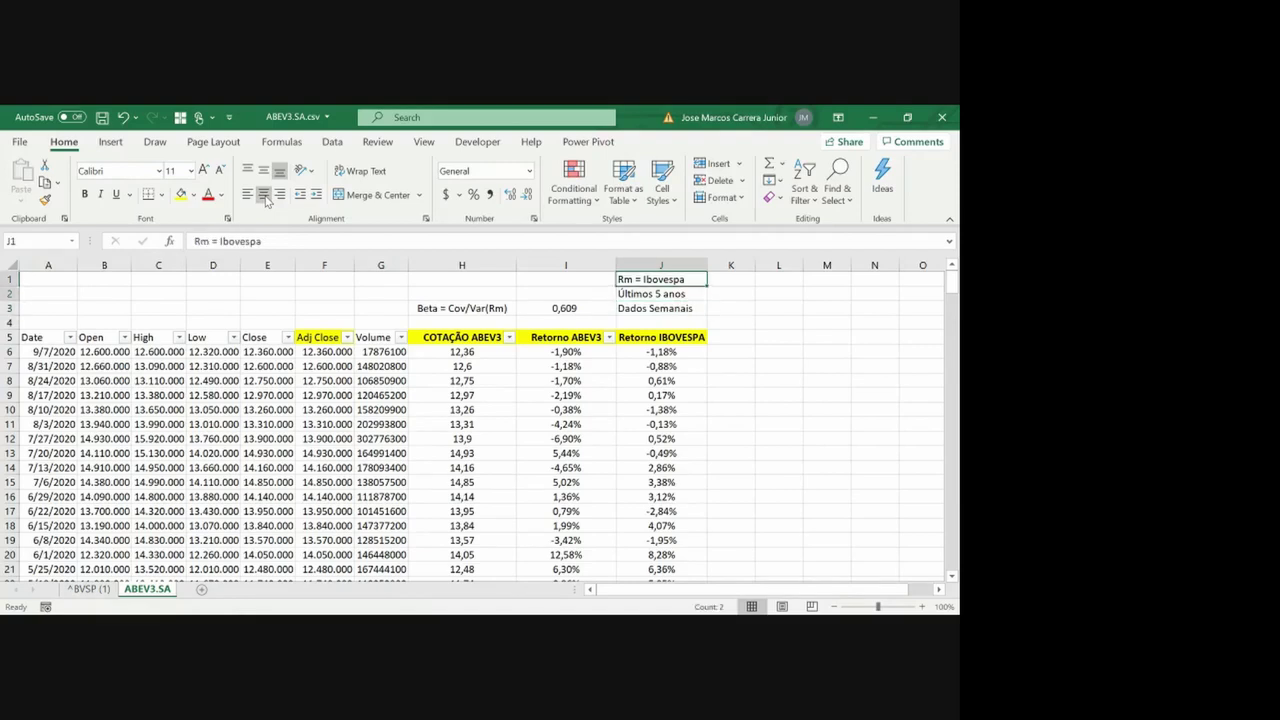
key("shift+Down")
key("shift+Down")
key("ctrl+c")
key("Down")
key("ctrl+v")
Make the beta label and its value in H3:I3 bold
key("Down")
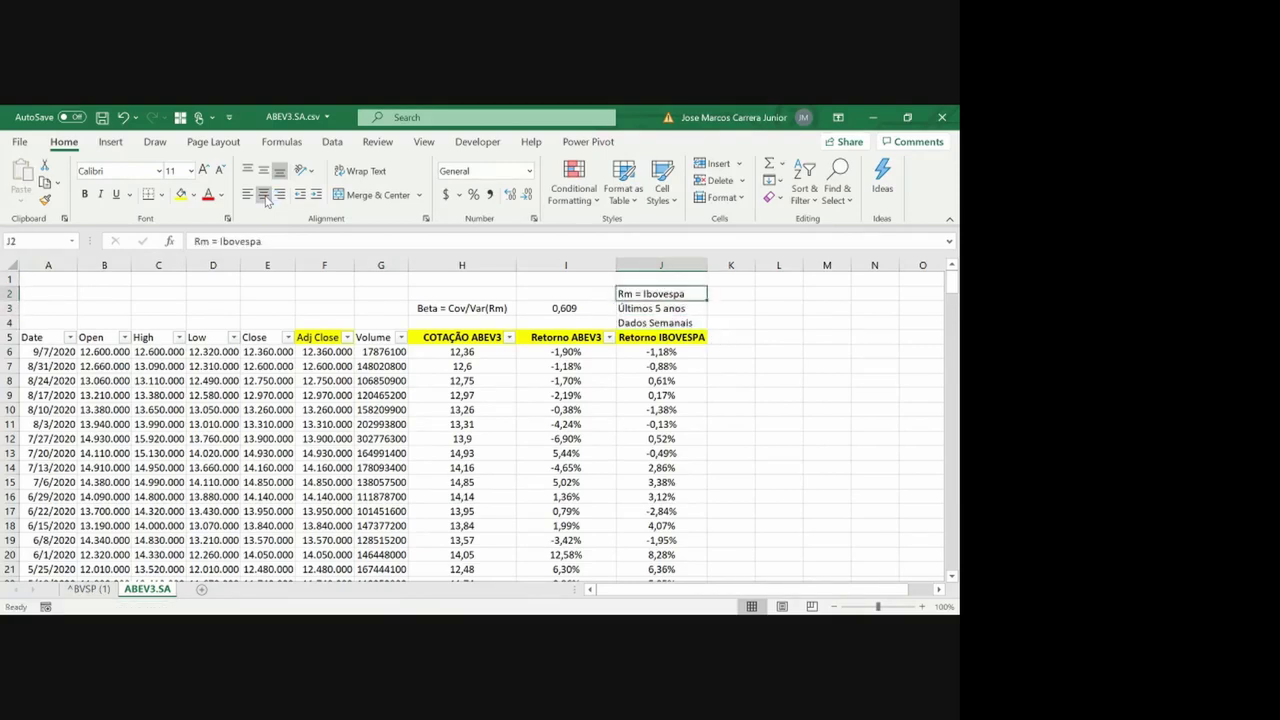
key("Left")
key("Left")
key("shift+Right")
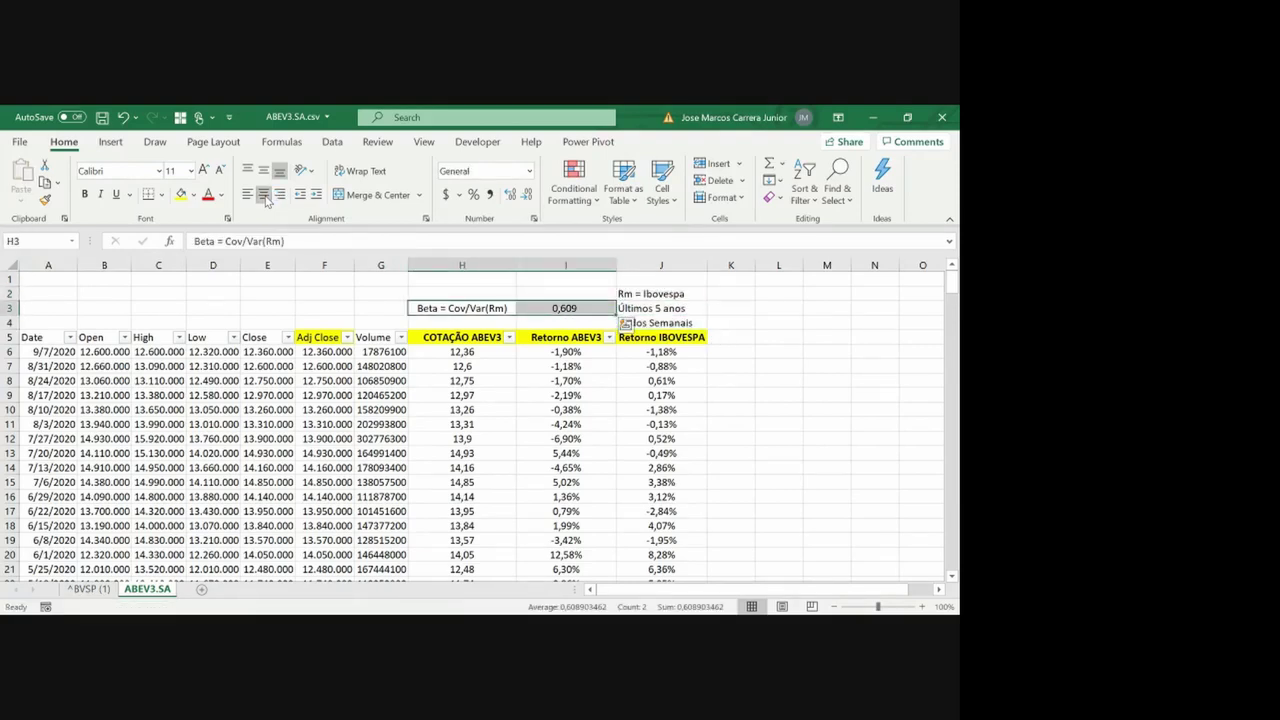
key("Right")
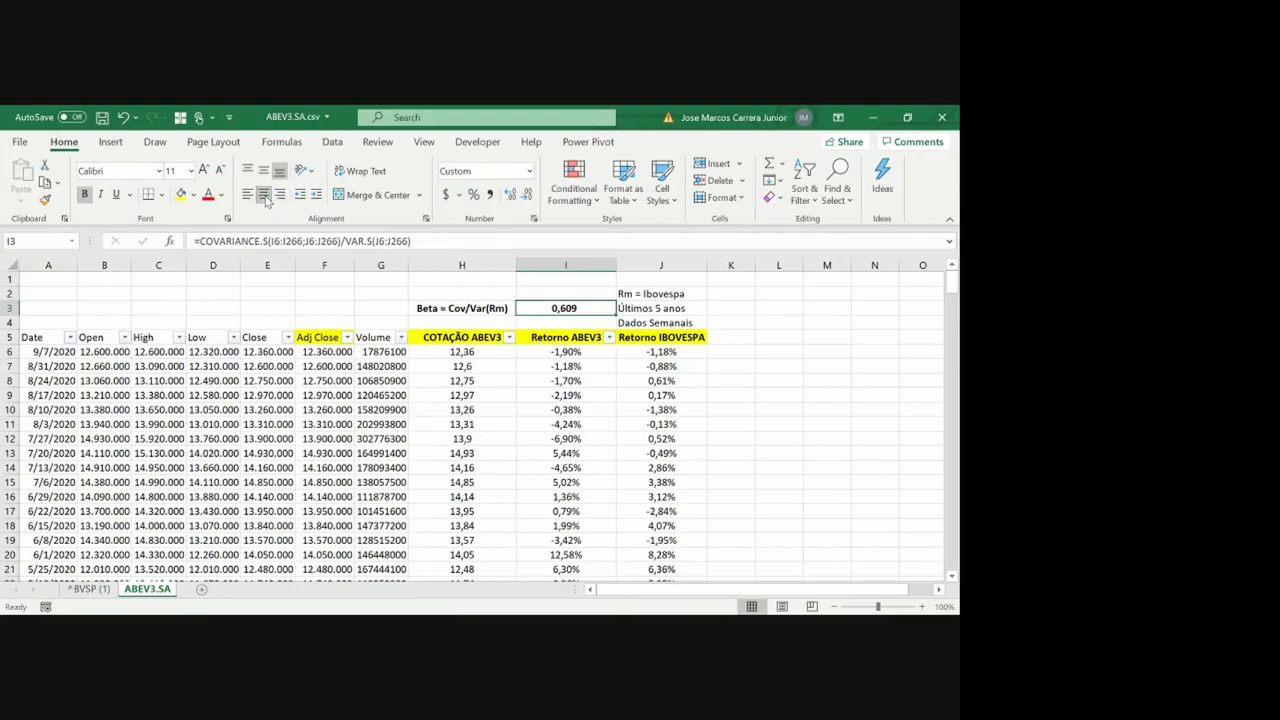
Start a SLOPE formula in H4 with the ABEV3 returns I6:I266 as the known y values
key("Down")
key("Down")
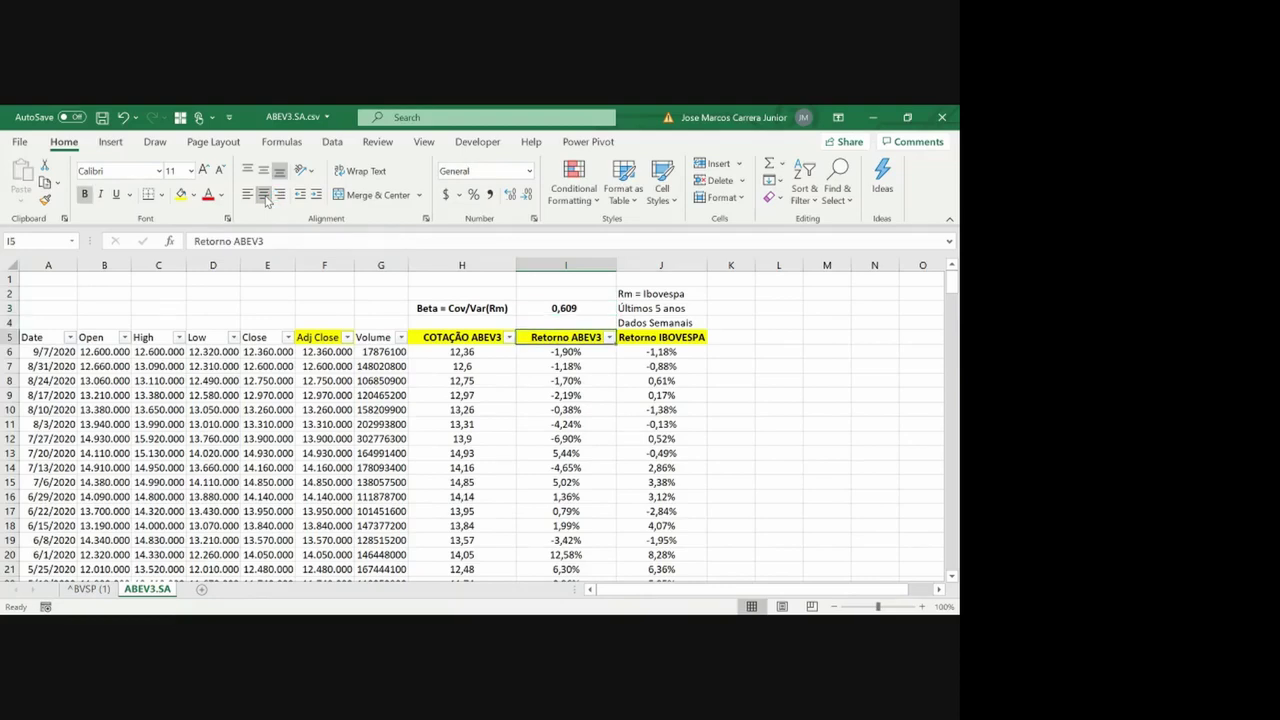
key("Right")
key("Up")
key("Left")
key("Left")
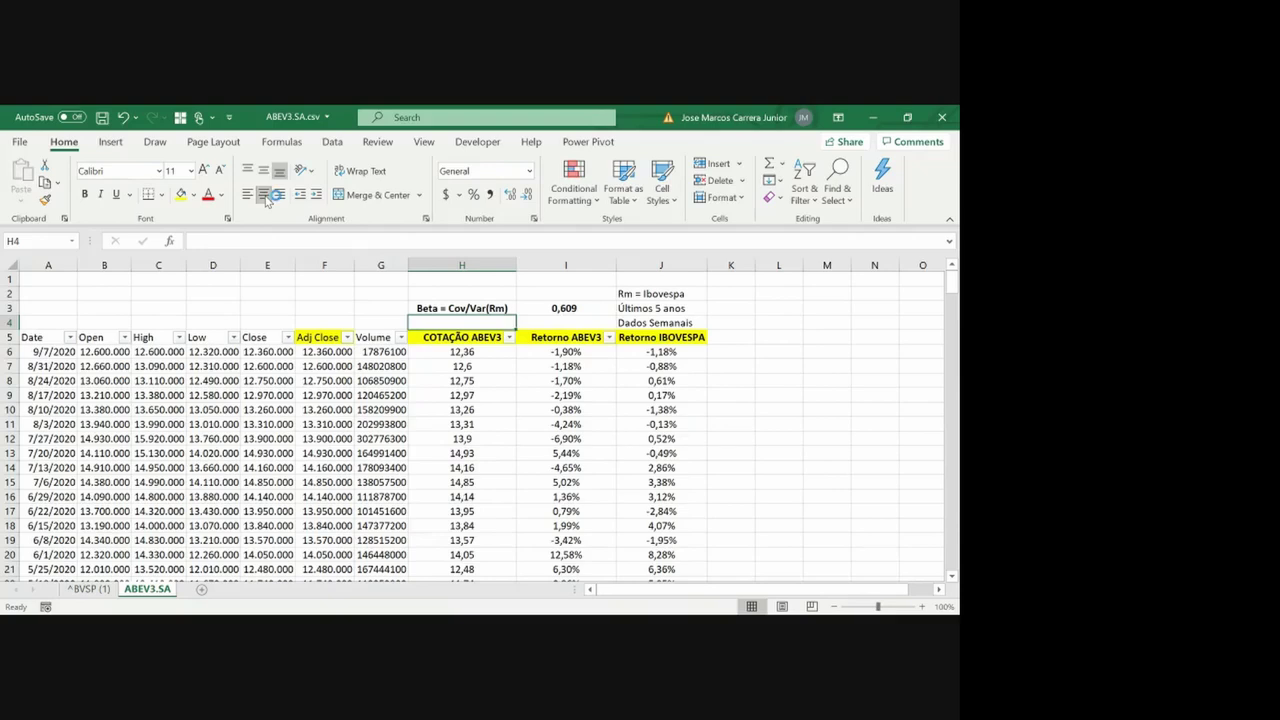
type("=")
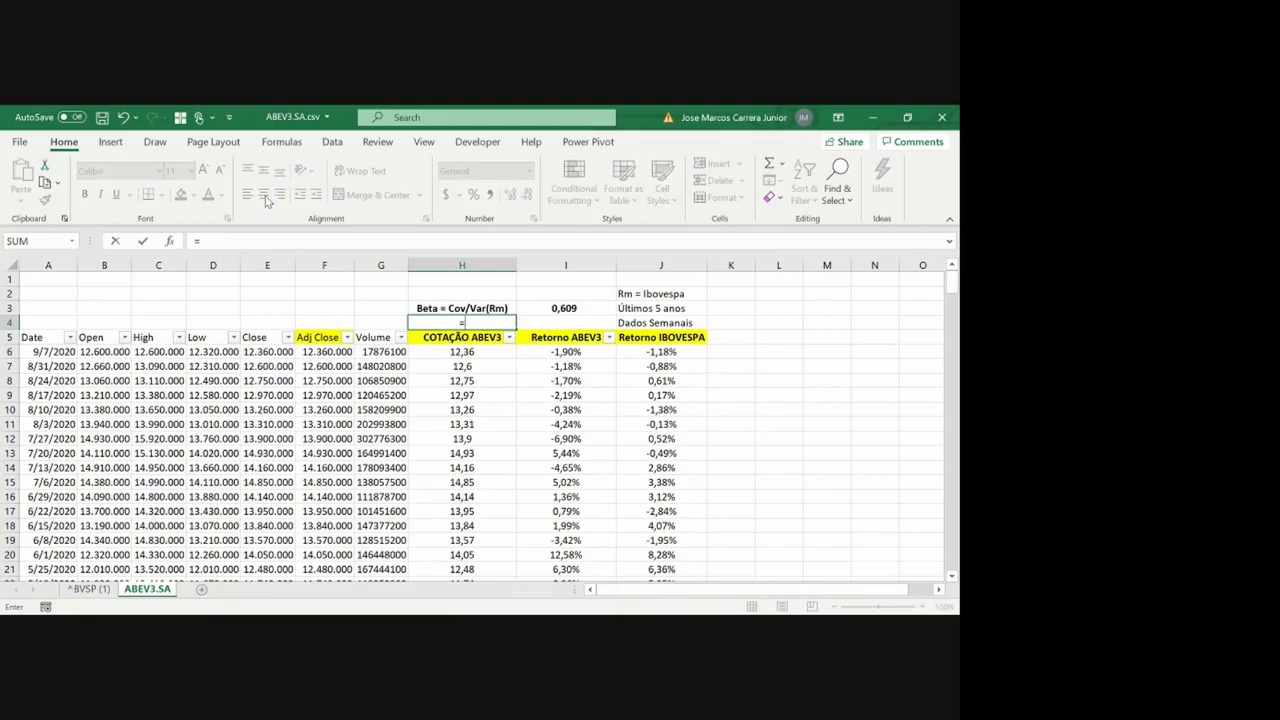
type("slop")
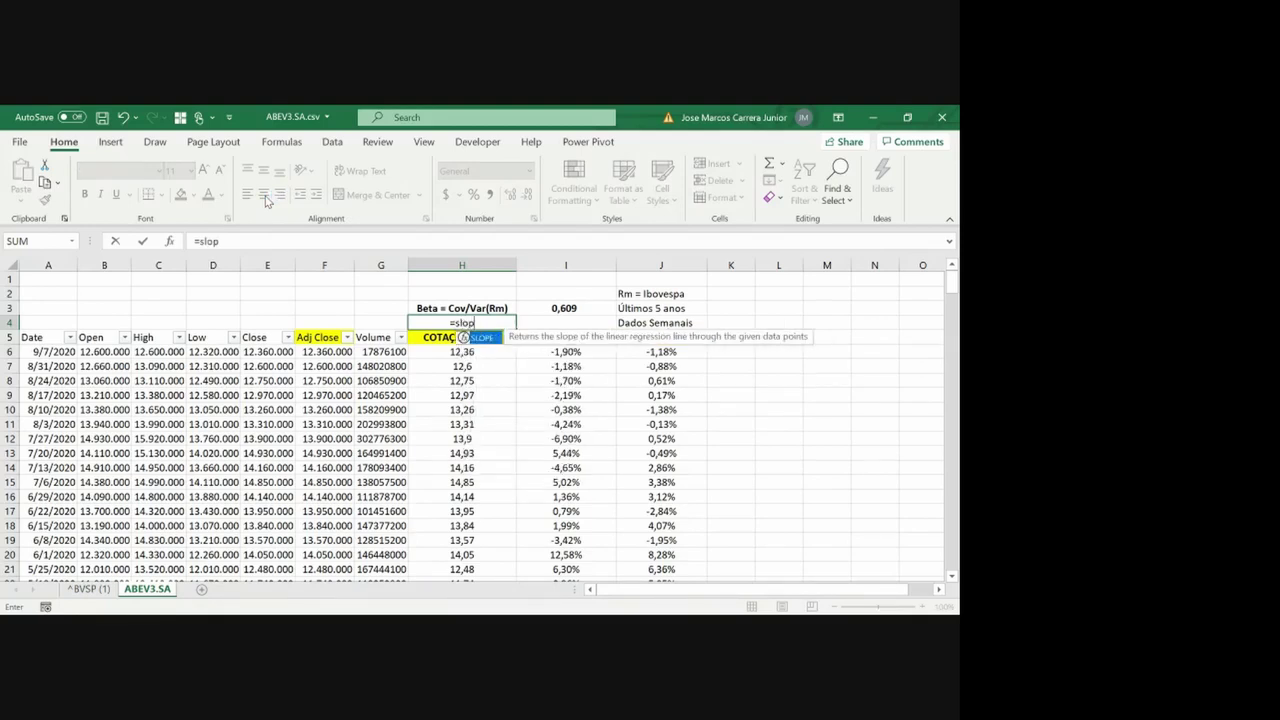
type("e(")
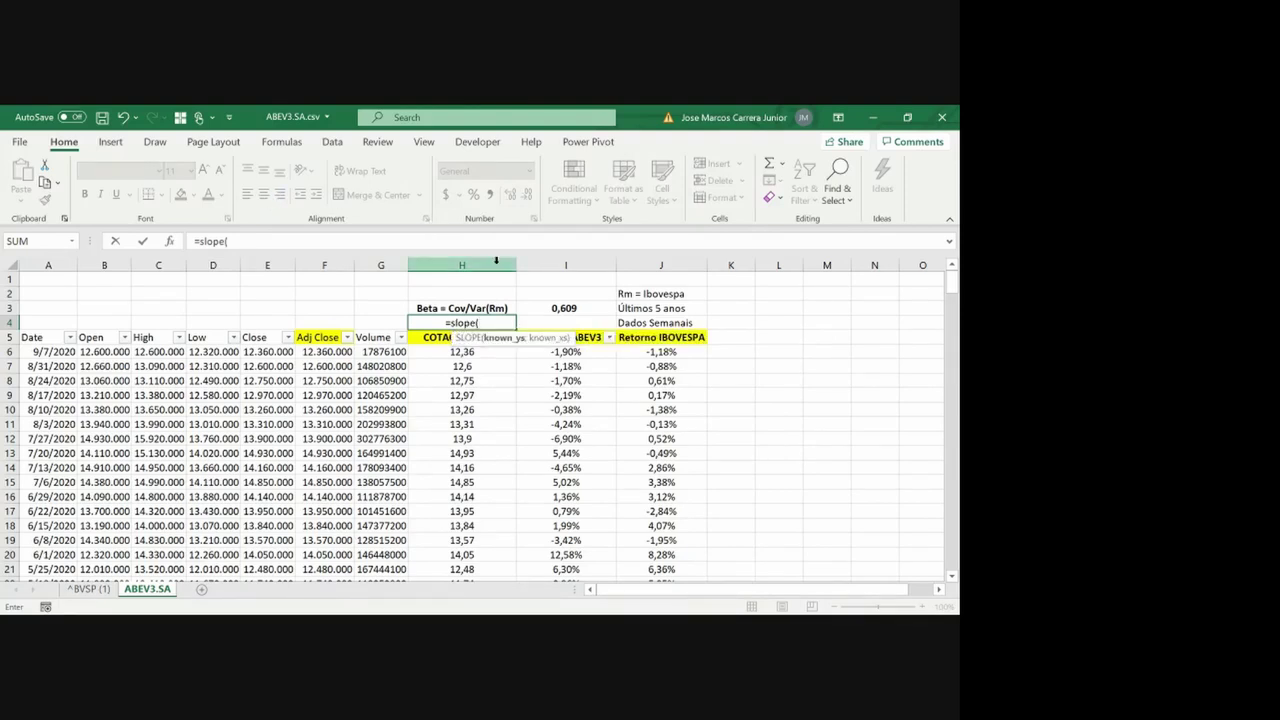
left_click(592, 351)
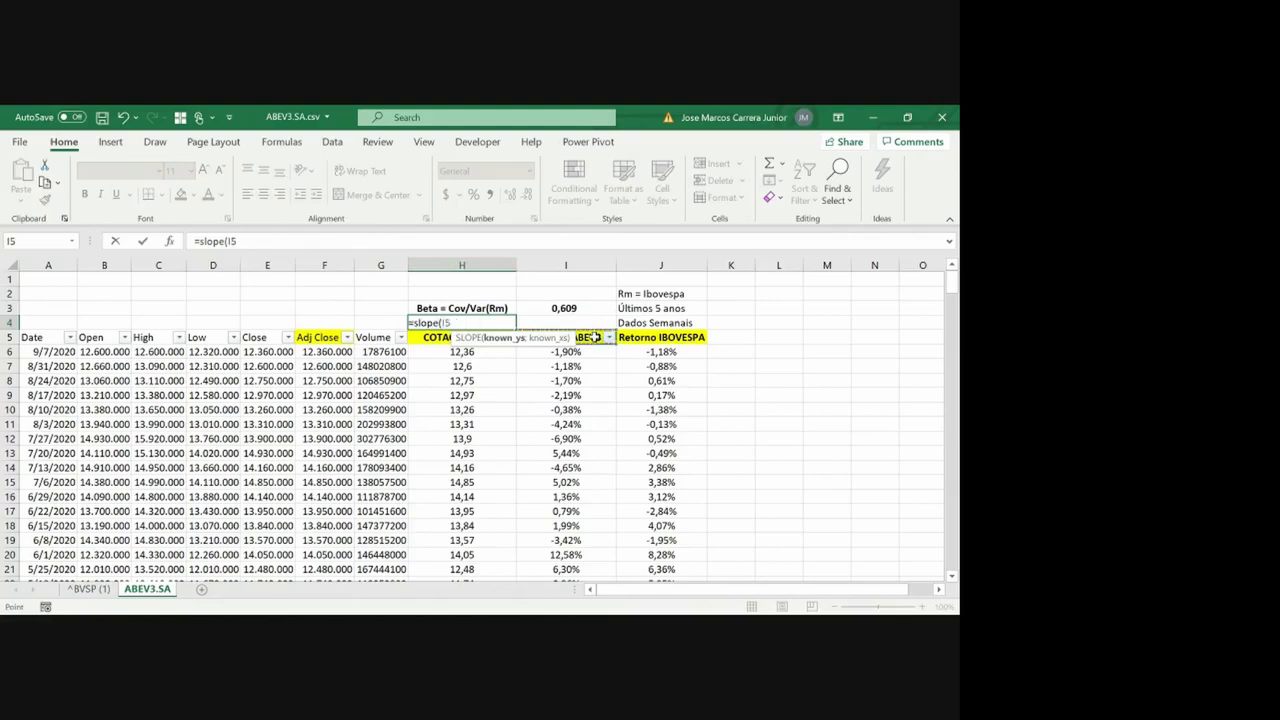
key("ctrl+shift+Down")
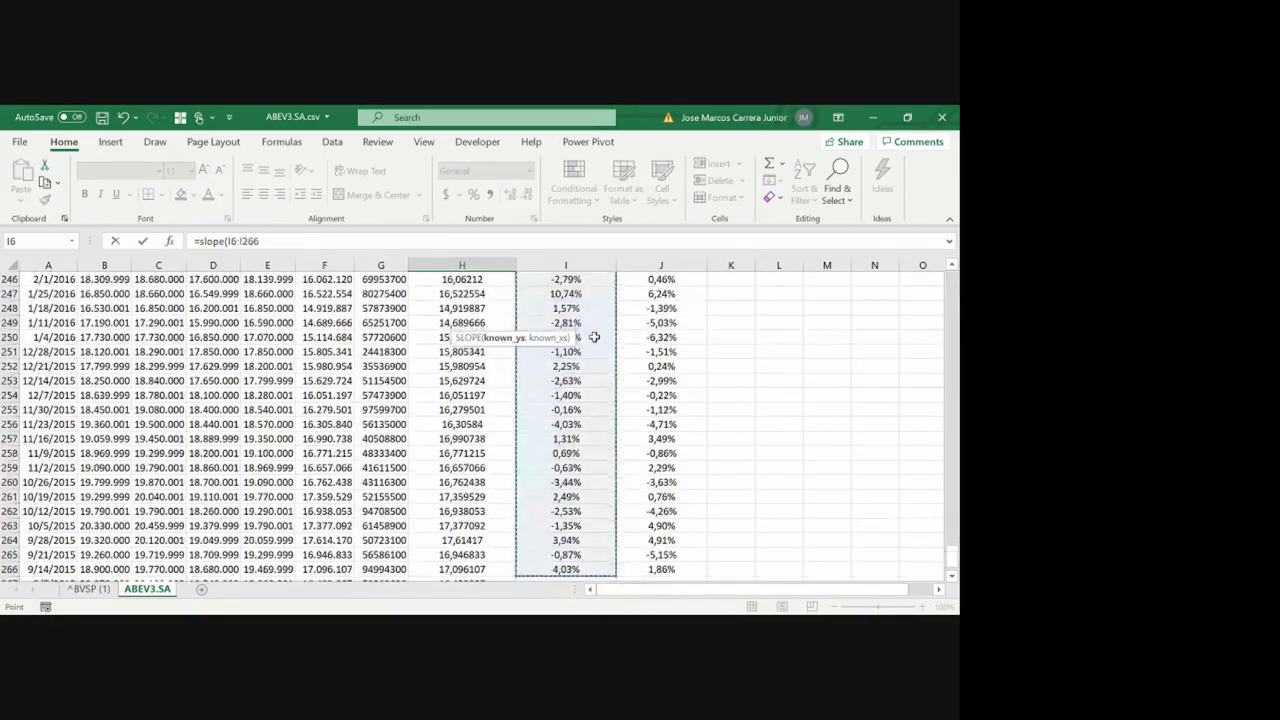
Complete the SLOPE formula in H4 with the IBOVESPA returns J6:J266 as the known x values
type(";")
left_click(666, 325)
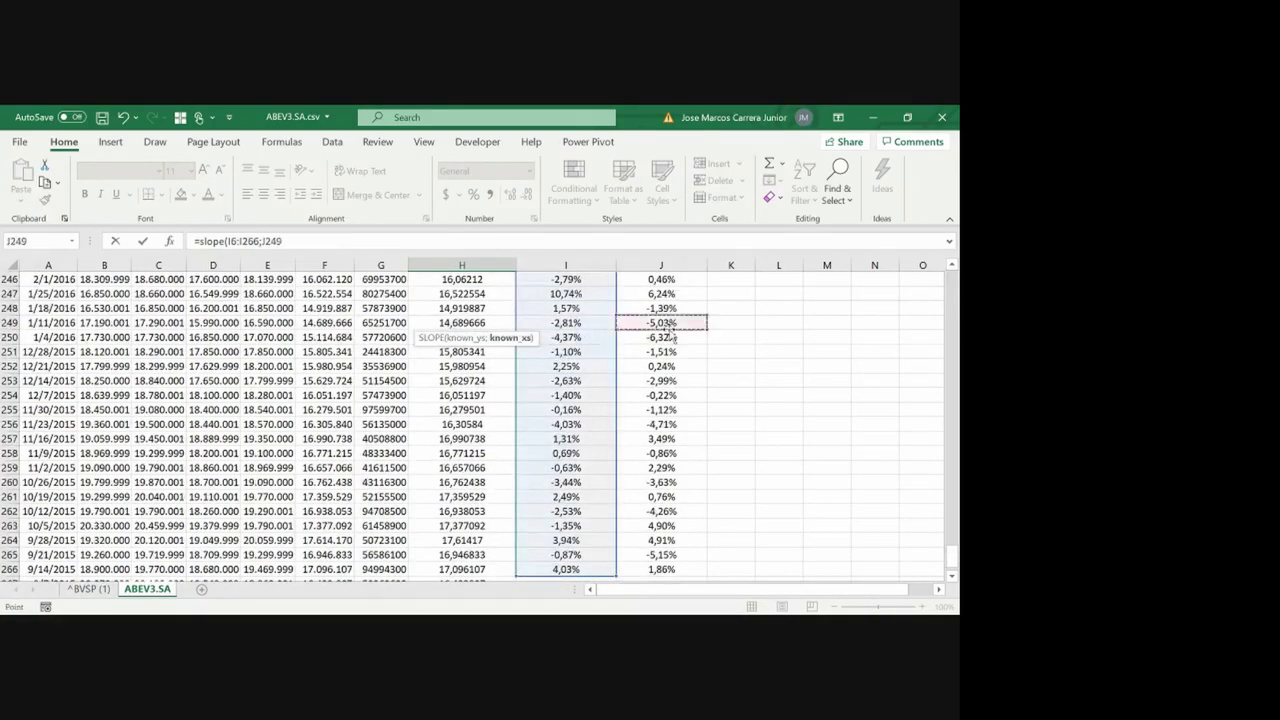
key("ctrl+Up")
key("Down")
key("Down")
key("Down")
key("Down")
key("Down")
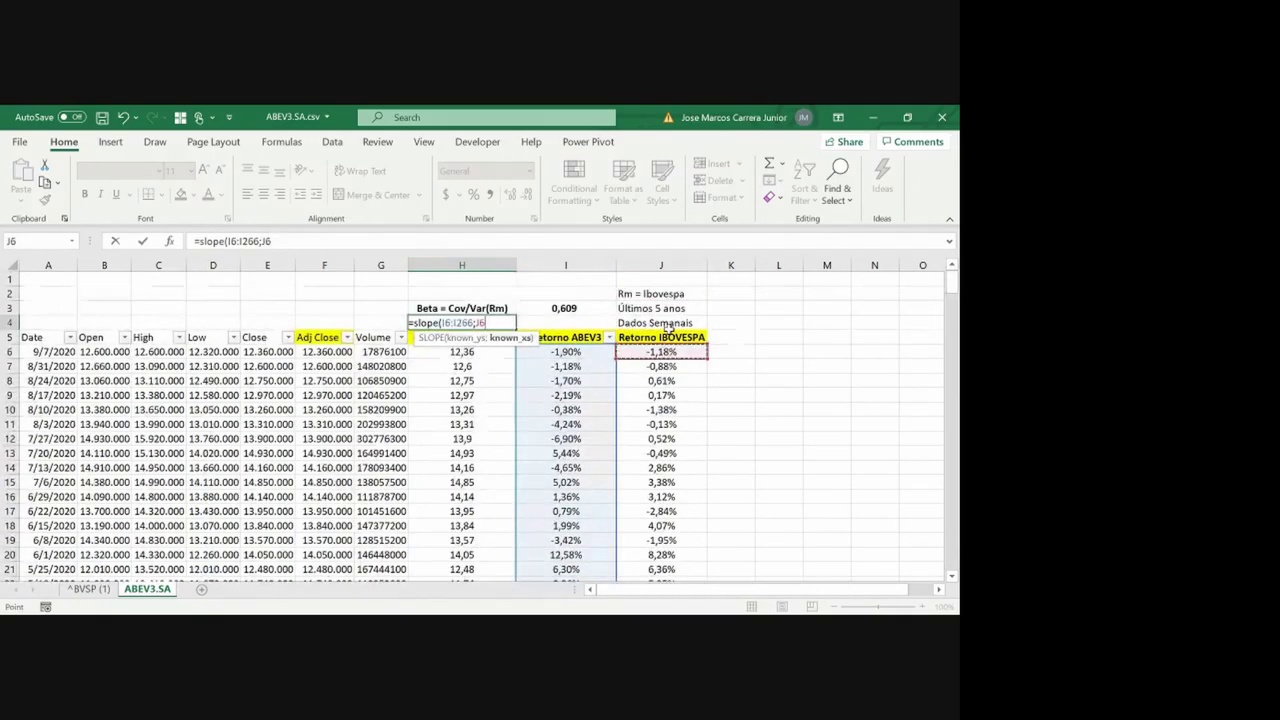
key("ctrl+shift+Down")
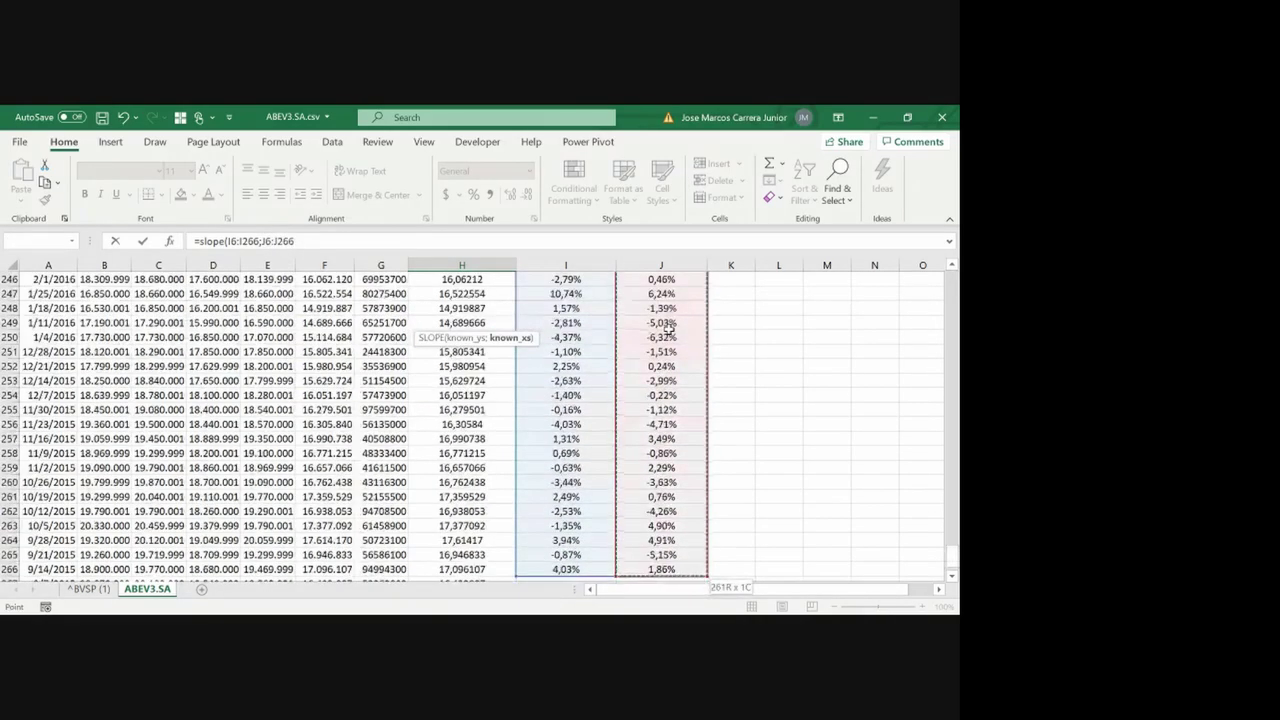
key("Return")
Move the SLOPE formula from H4 to I4 and give it the same formatting as the beta in I3
scroll(668, 326, "up", 3)
key("Up")
key("Up")
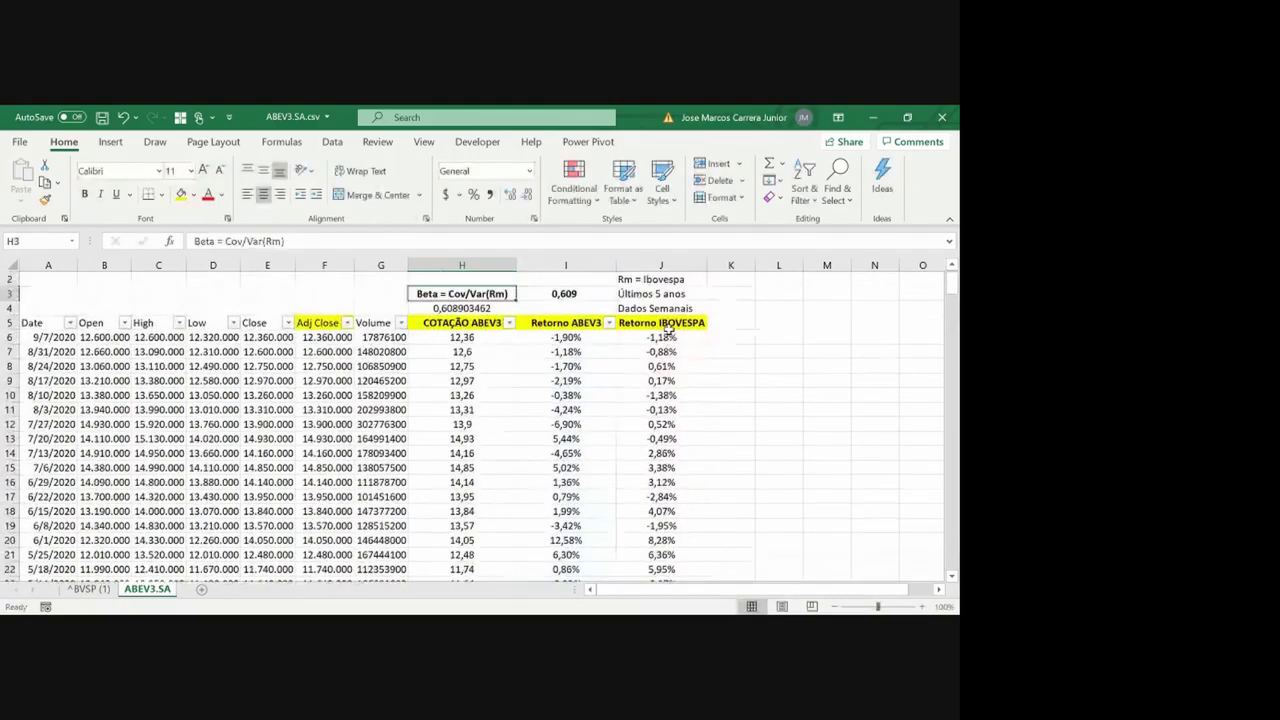
key("Down")
key("Right")
key("Up")
key("ctrl+c")
key("Down")
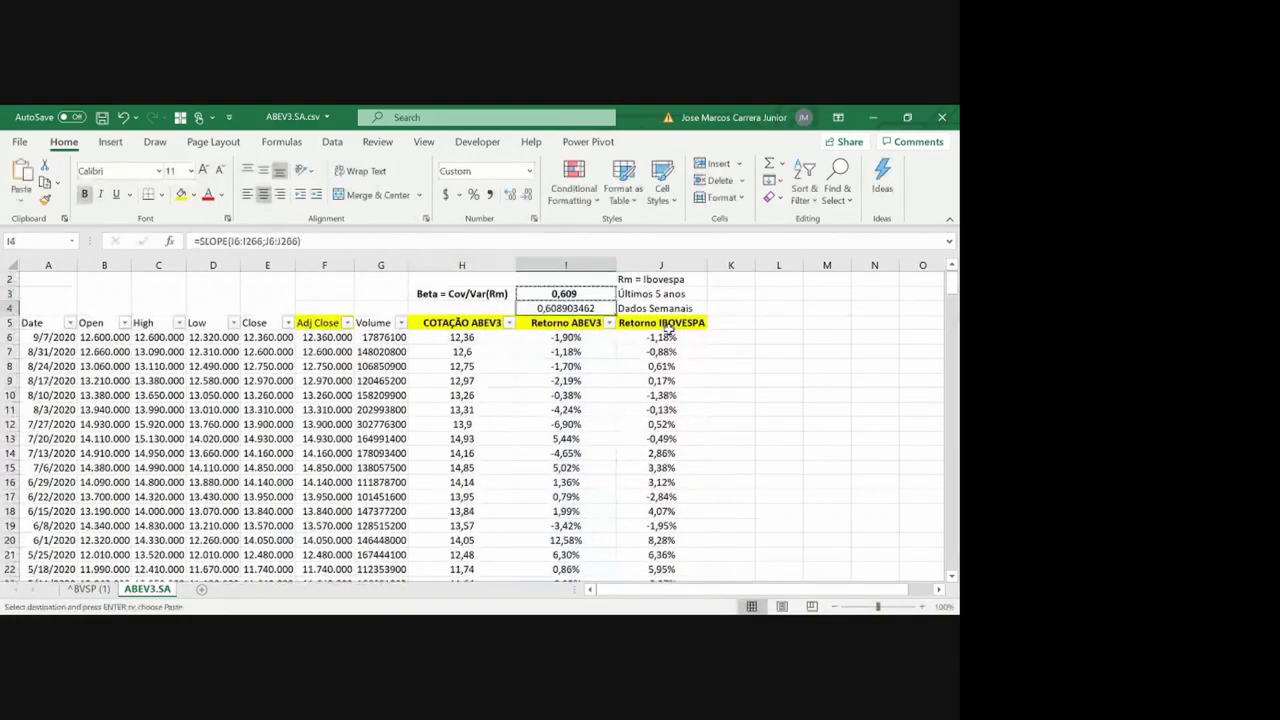
key("ctrl+v")
Label the slope result by entering "Inclinação" in H4, in bold
key("Left")
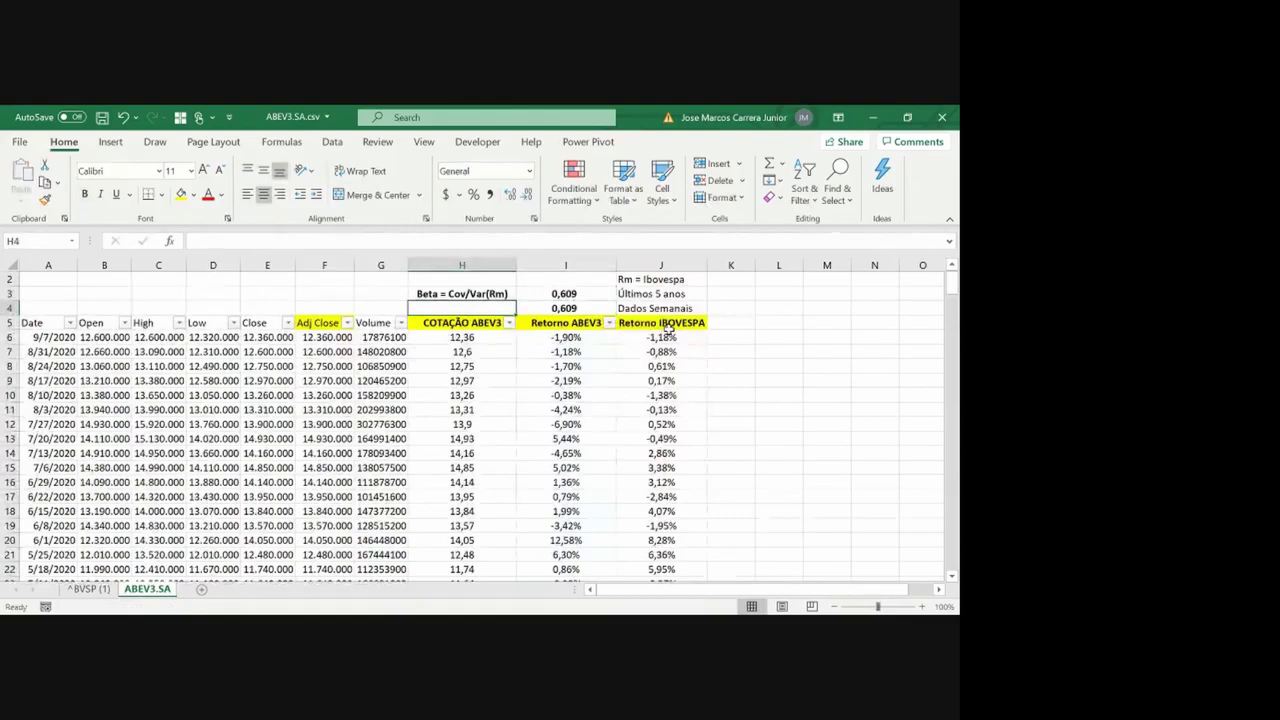
type("Inclinação")
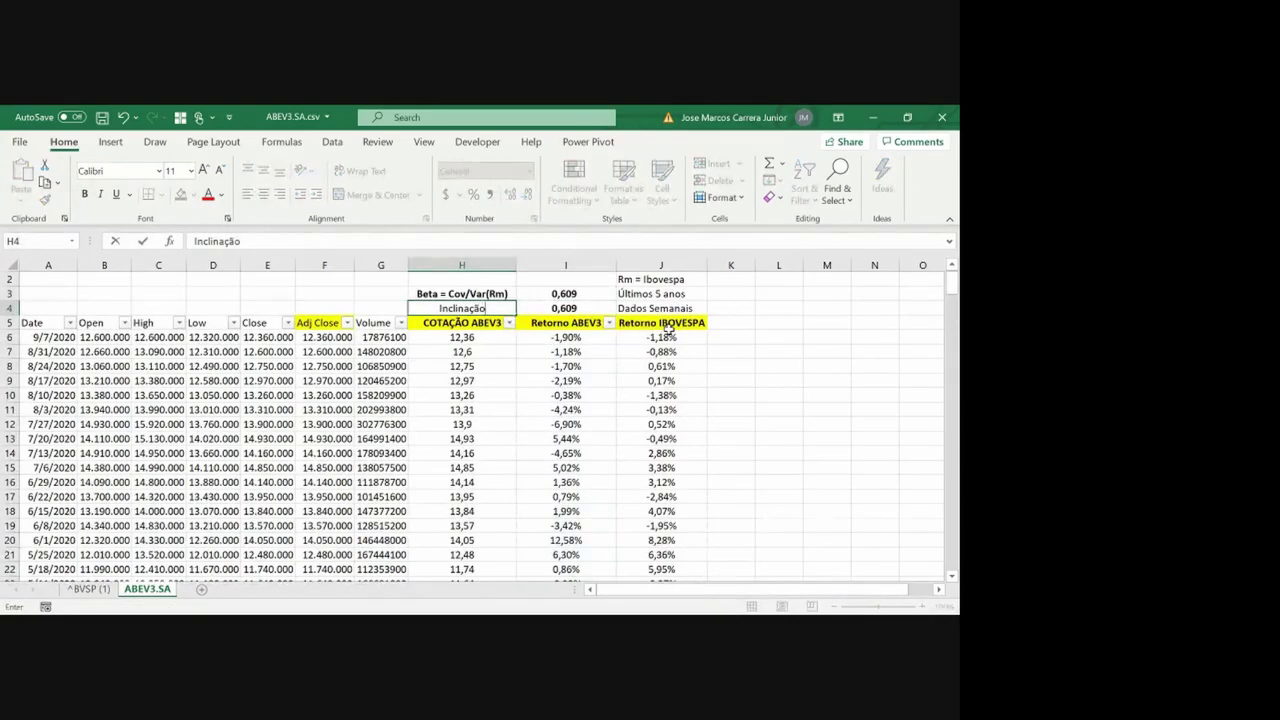
key("Return")
key("Up")
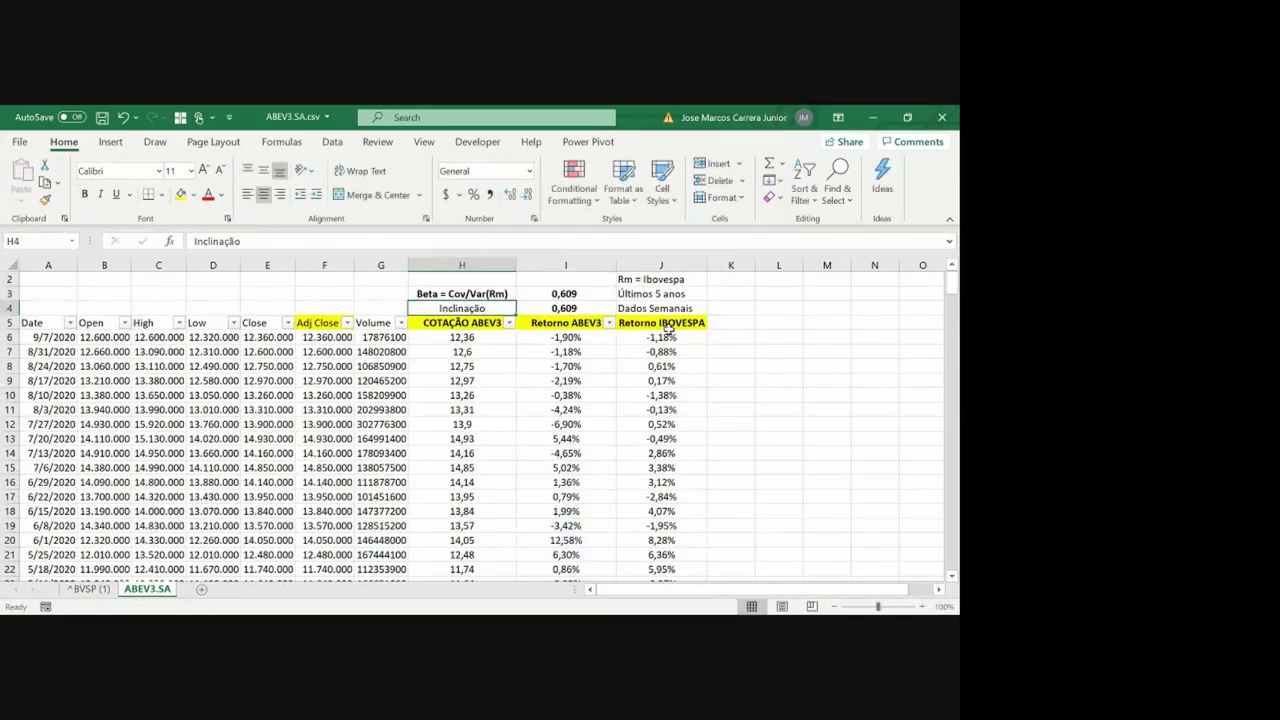
key("ctrl+b")
Insert an empty scatter chart on the ABEV3.SA sheet from a blank cell away from the data
key("Right")
key("Right")
key("Right")
key("Right")
key("Right")
key("Right")
key("Right")
scroll(668, 329, "right", 1)
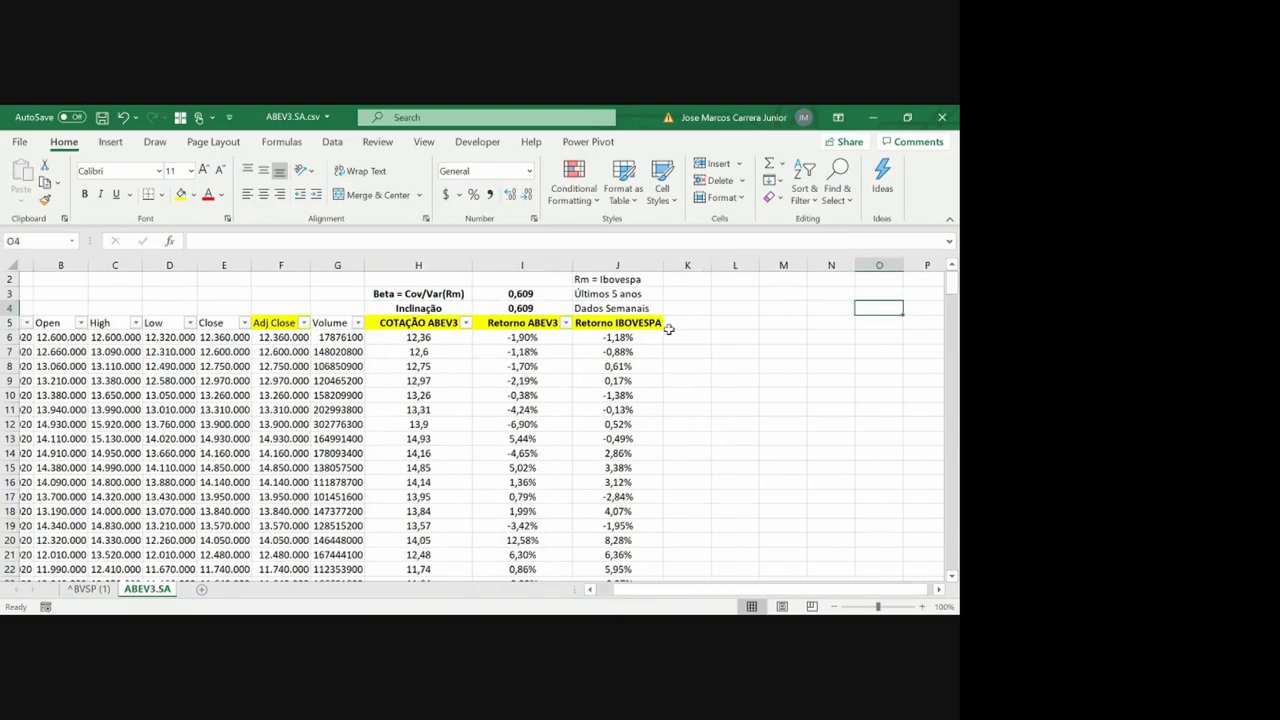
key("Right")
key("Right")
key("Right")
key("Right")
key("Right")
key("Right")
key("Right")
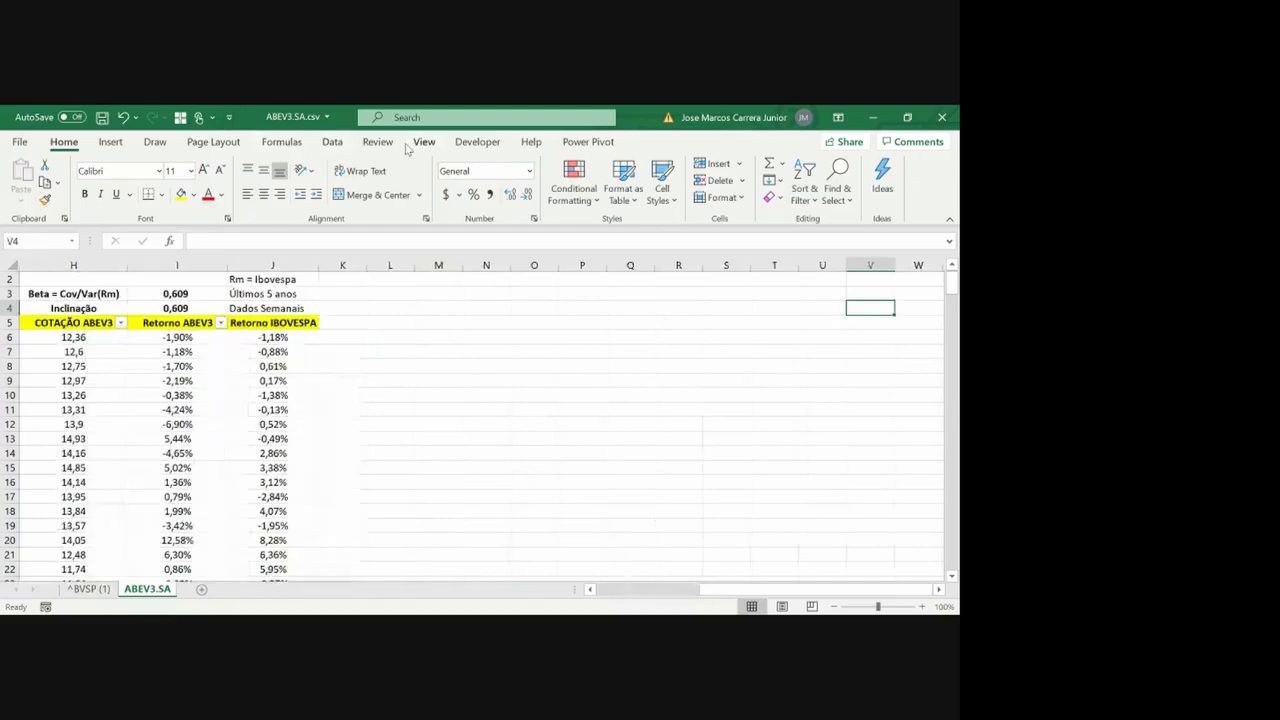
left_click(110, 141)
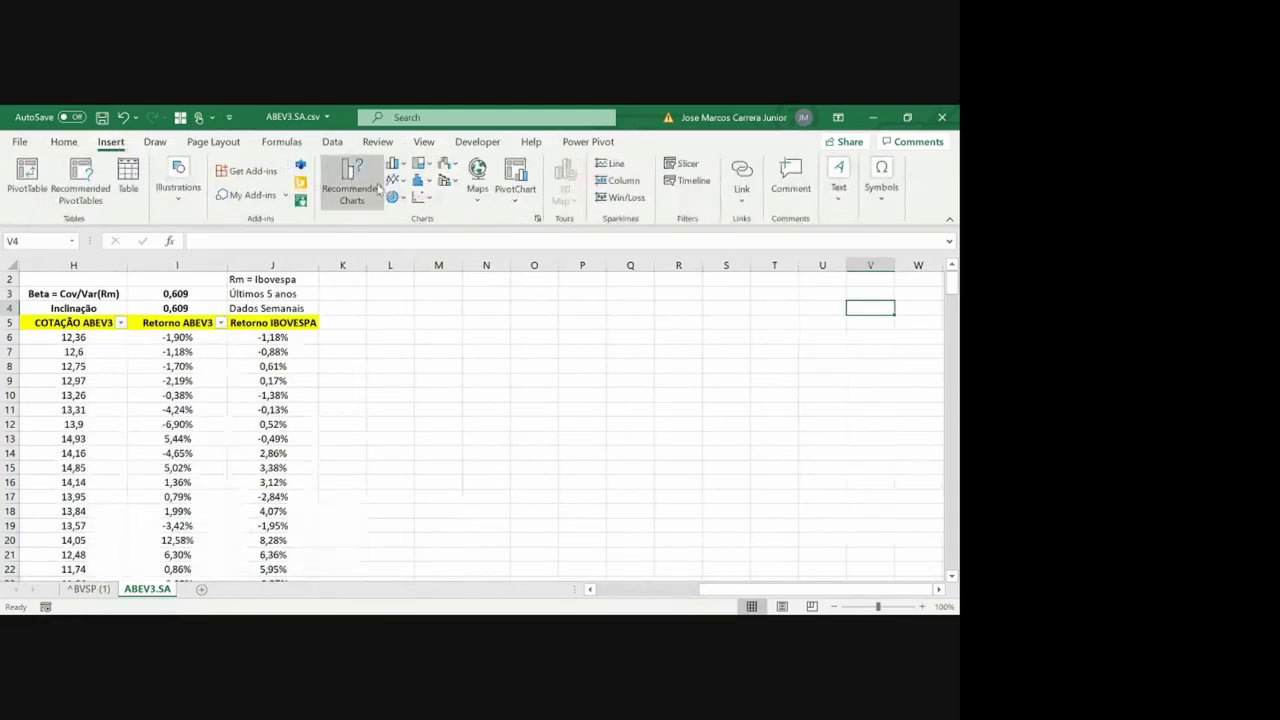
left_click(417, 181)
left_click(430, 256)
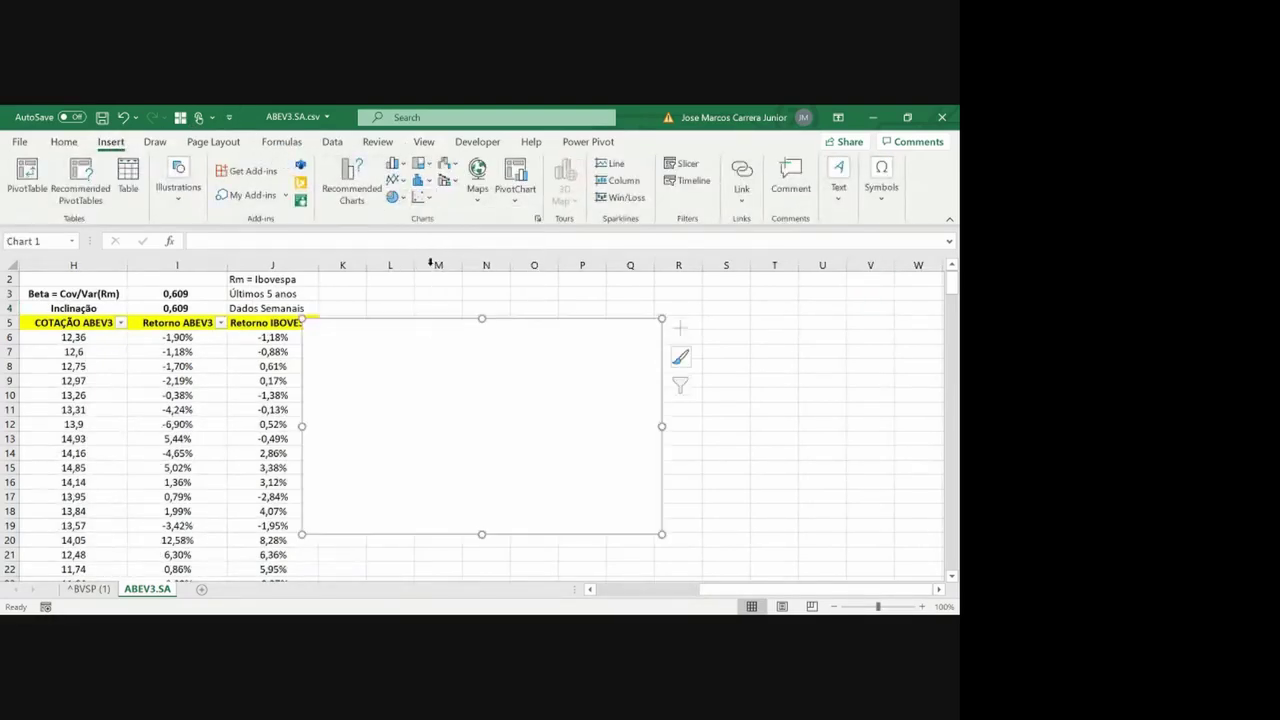
Place the empty chart beside the Retorno IBOVESPA column and enlarge it to span about K2 to U21
left_click_drag(420, 323, 451, 308)
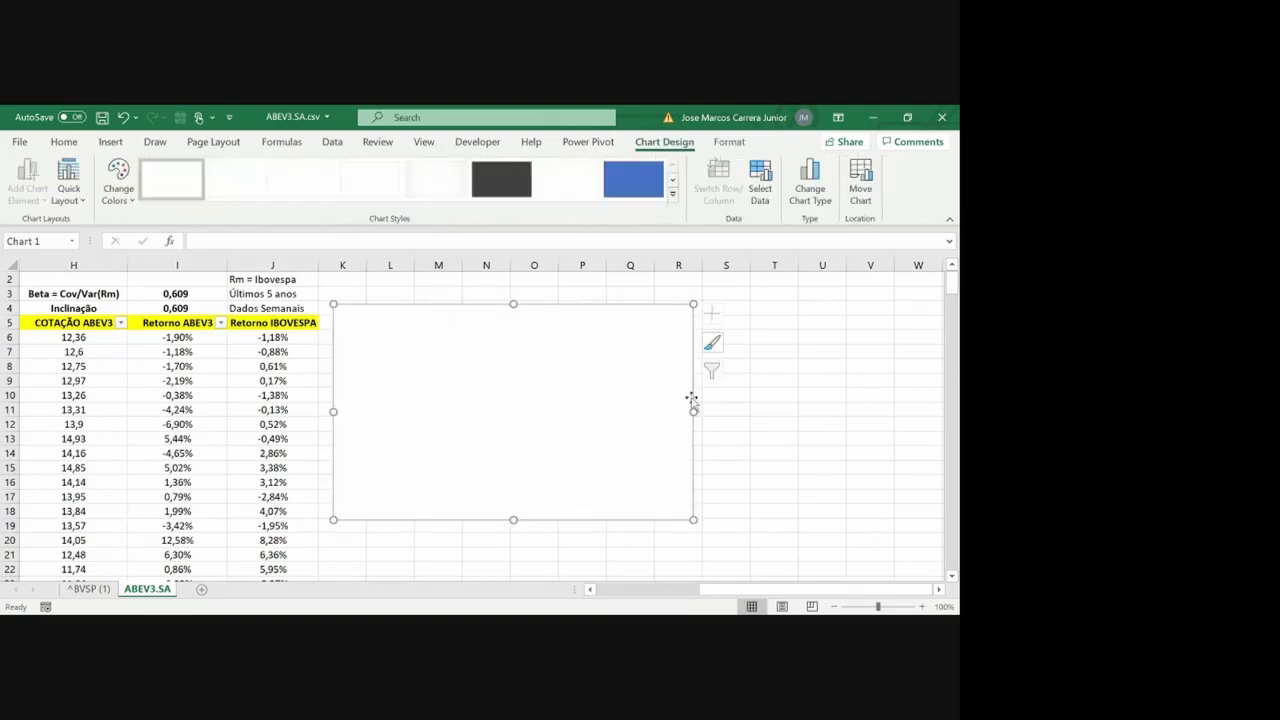
left_click_drag(693, 411, 838, 411)
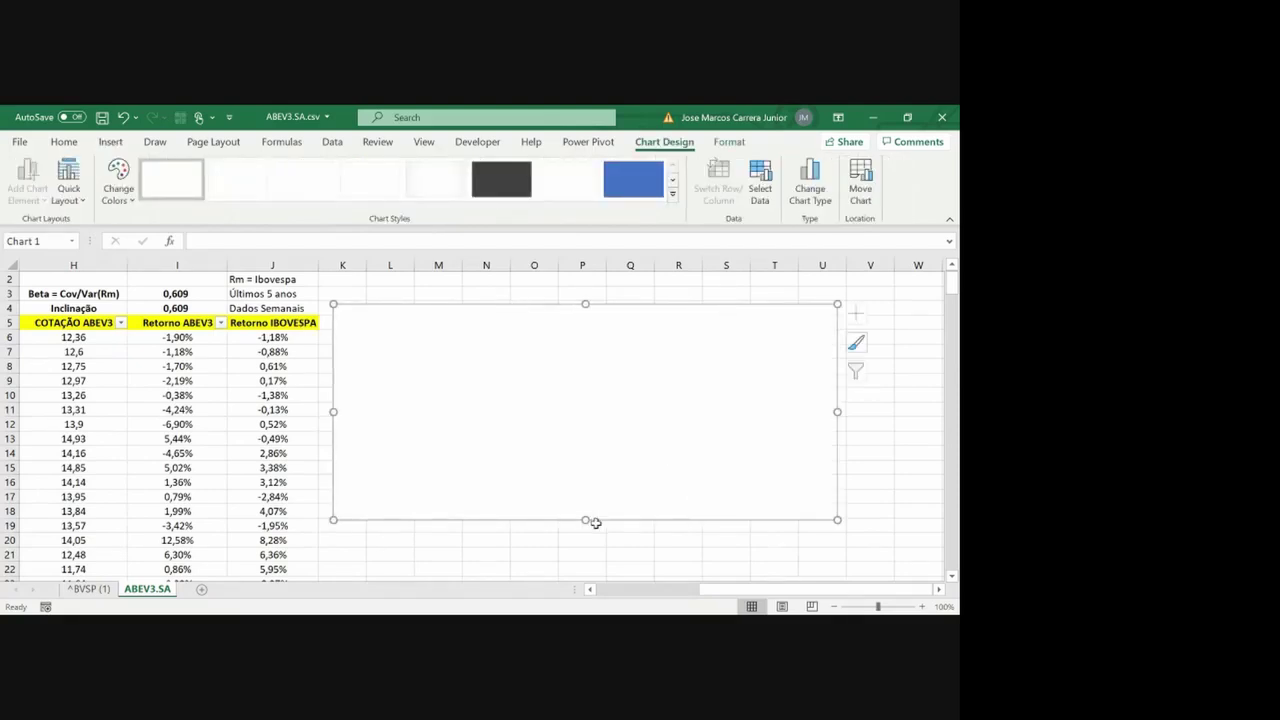
left_click_drag(586, 521, 586, 575)
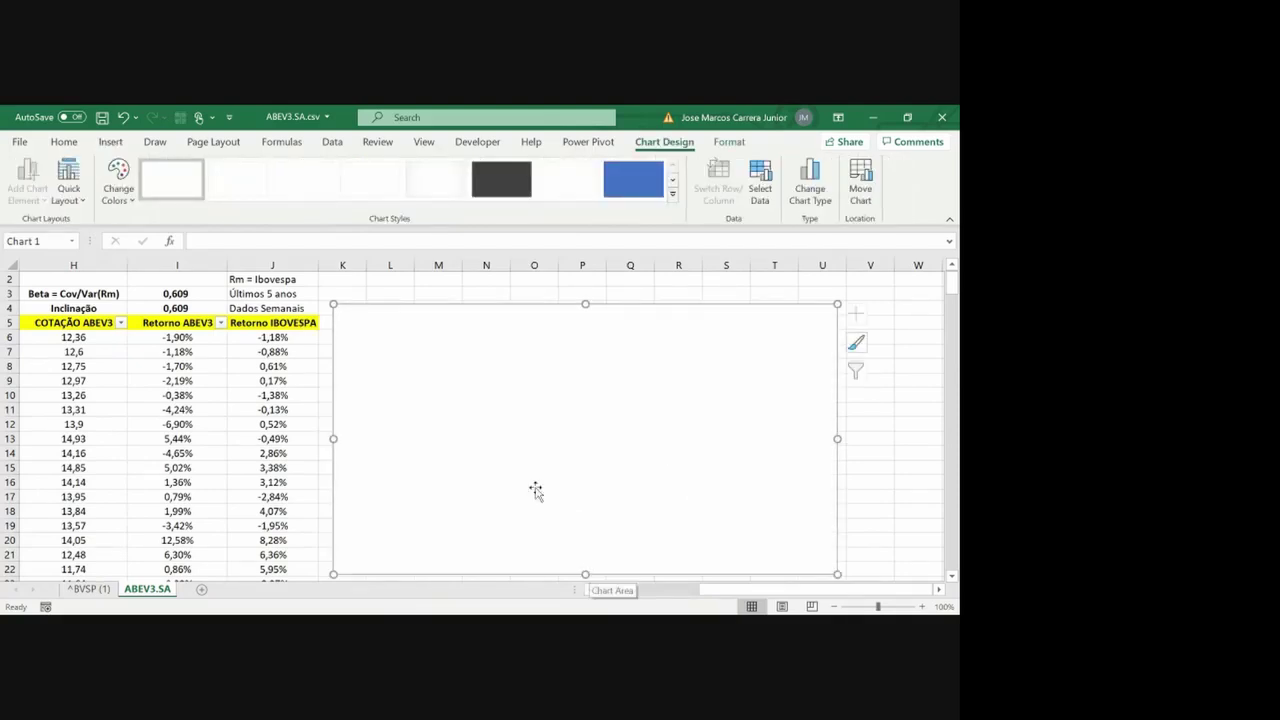
left_click_drag(449, 309, 450, 289)
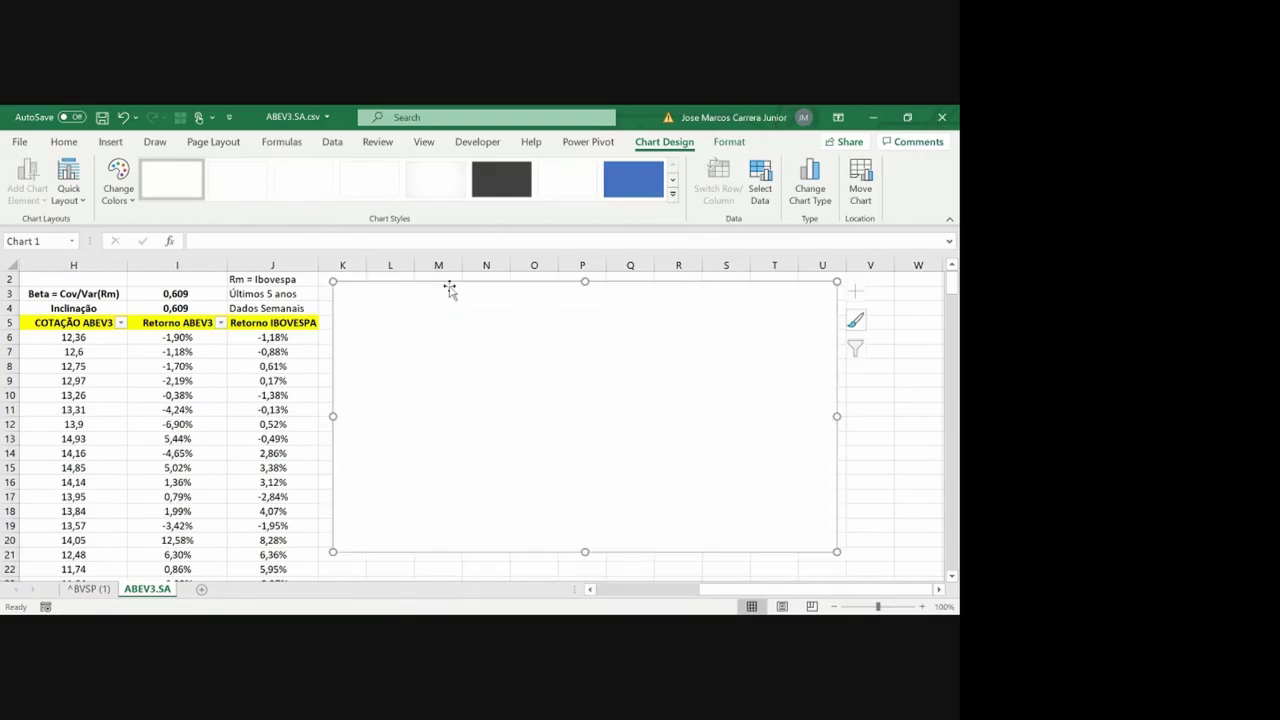
Add a new data series to the chart with the series name "Beta ABEV3"
right_click(450, 289)
left_click(501, 397)
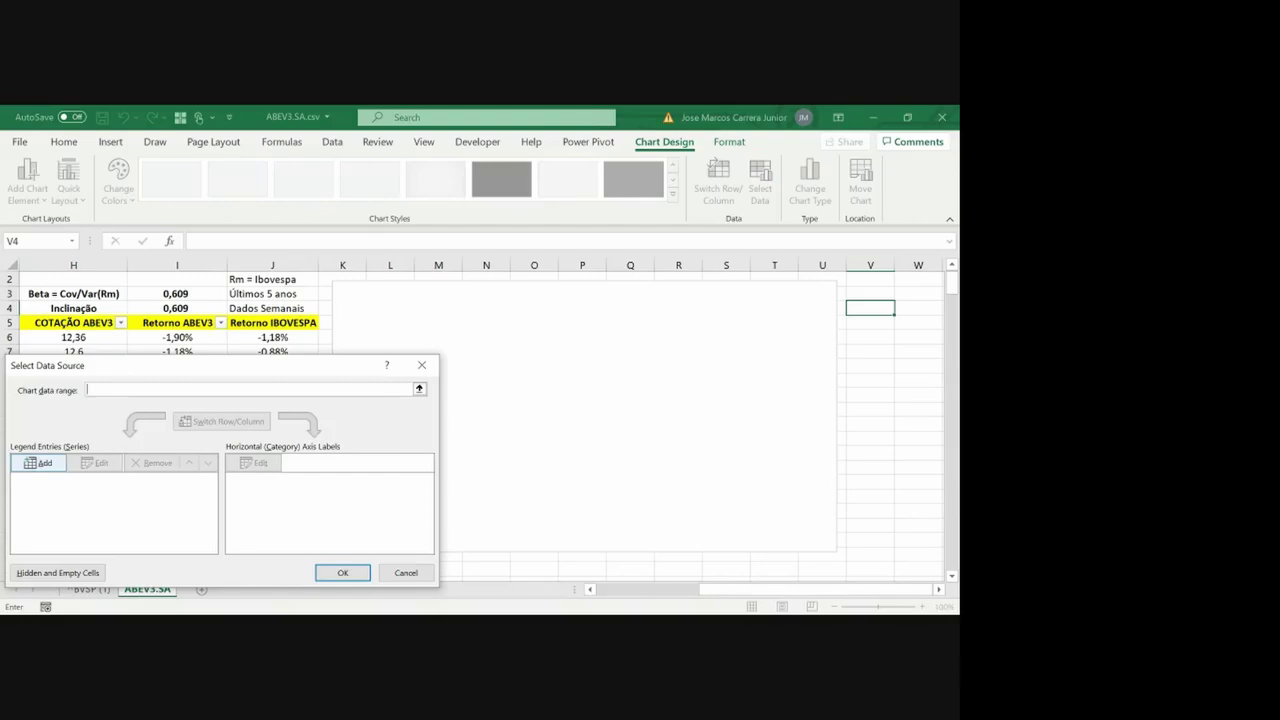
key("alt+a")
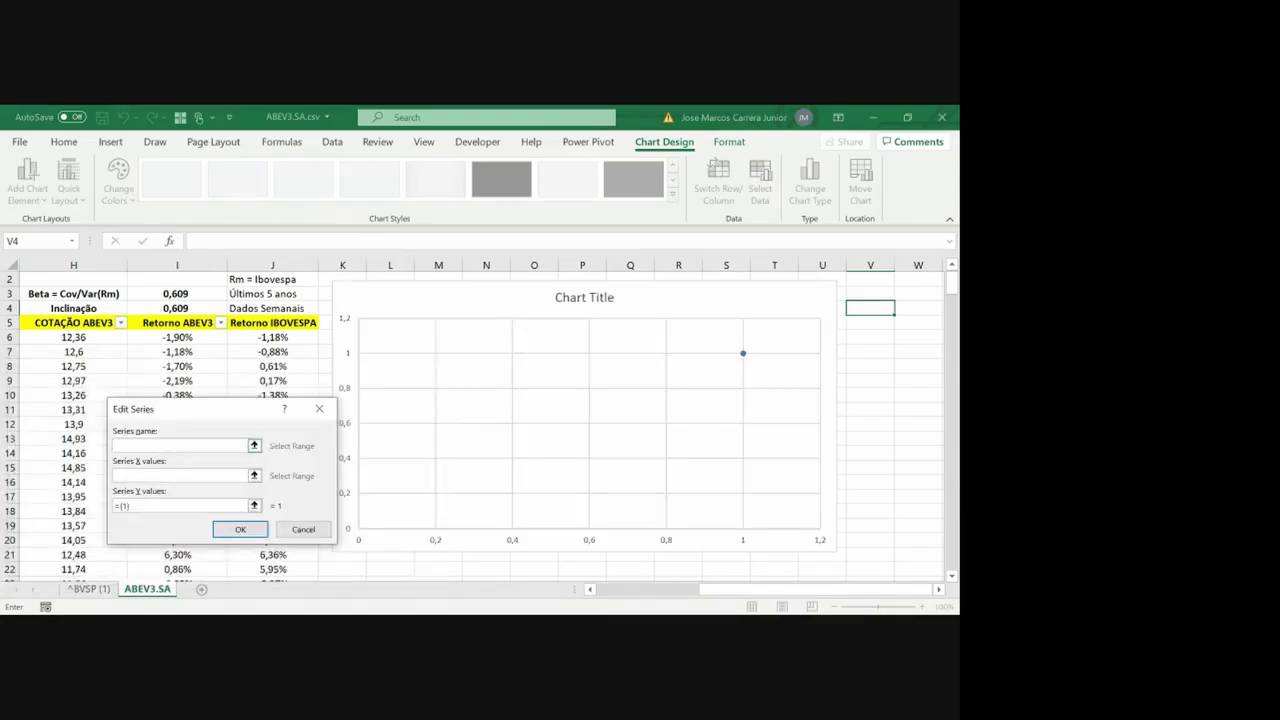
type("Beta ABEV3")
Set the series X values to the IBOVESPA returns in J6:J266
left_click(254, 475)
left_click(267, 318)
key("Down")
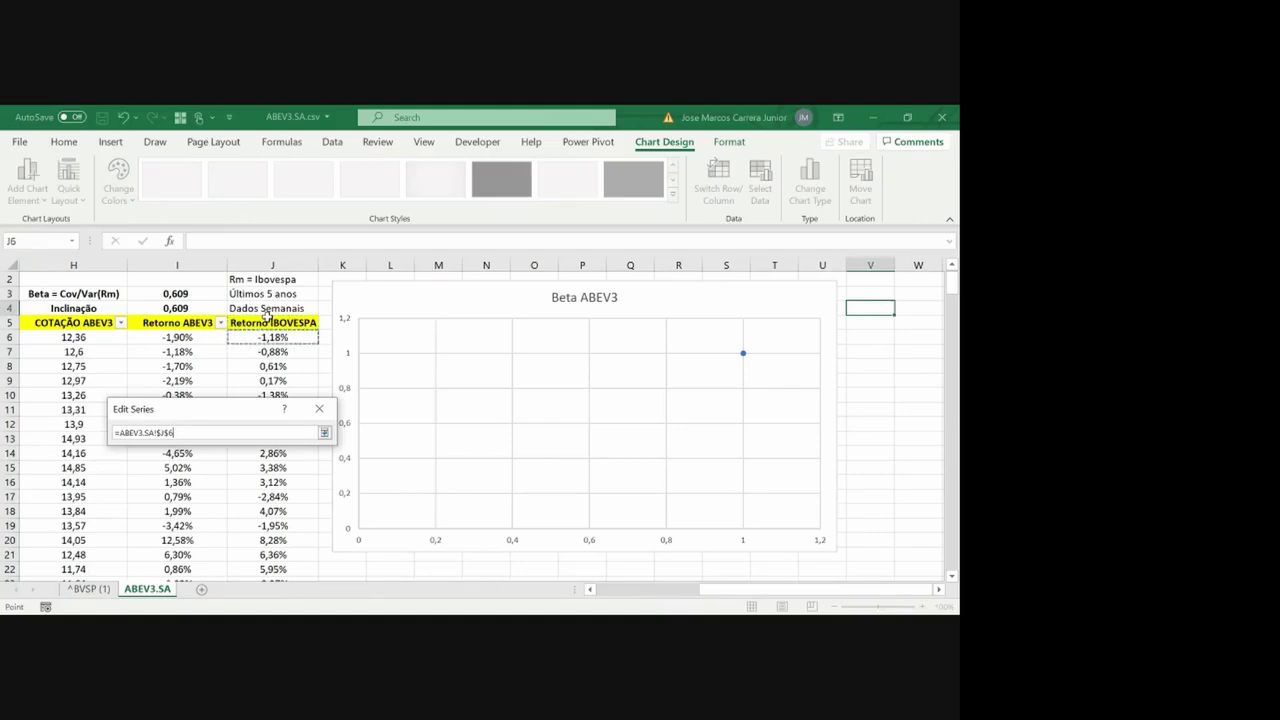
key("ctrl+shift+Down")
key("Return")
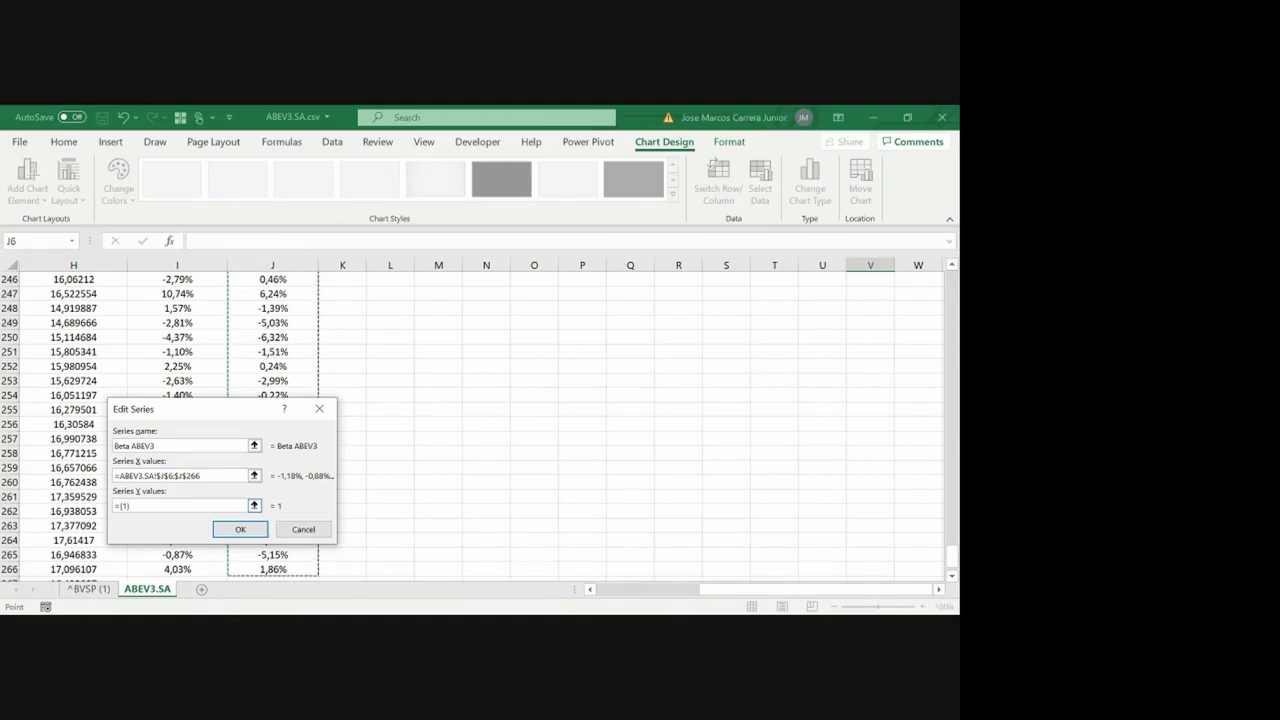
Set the series Y values to the ABEV3 returns in I6:I266 and apply the chart's data source
left_click(254, 505)
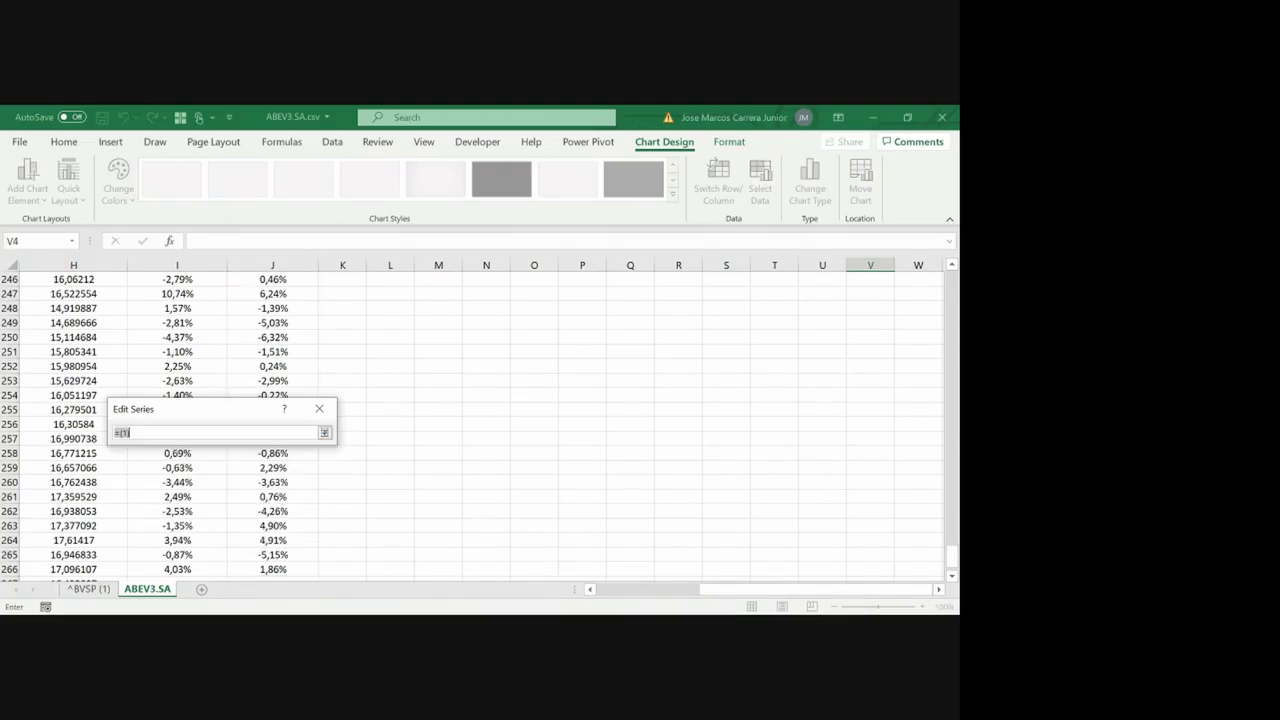
left_click(196, 367)
key("ctrl+Up")
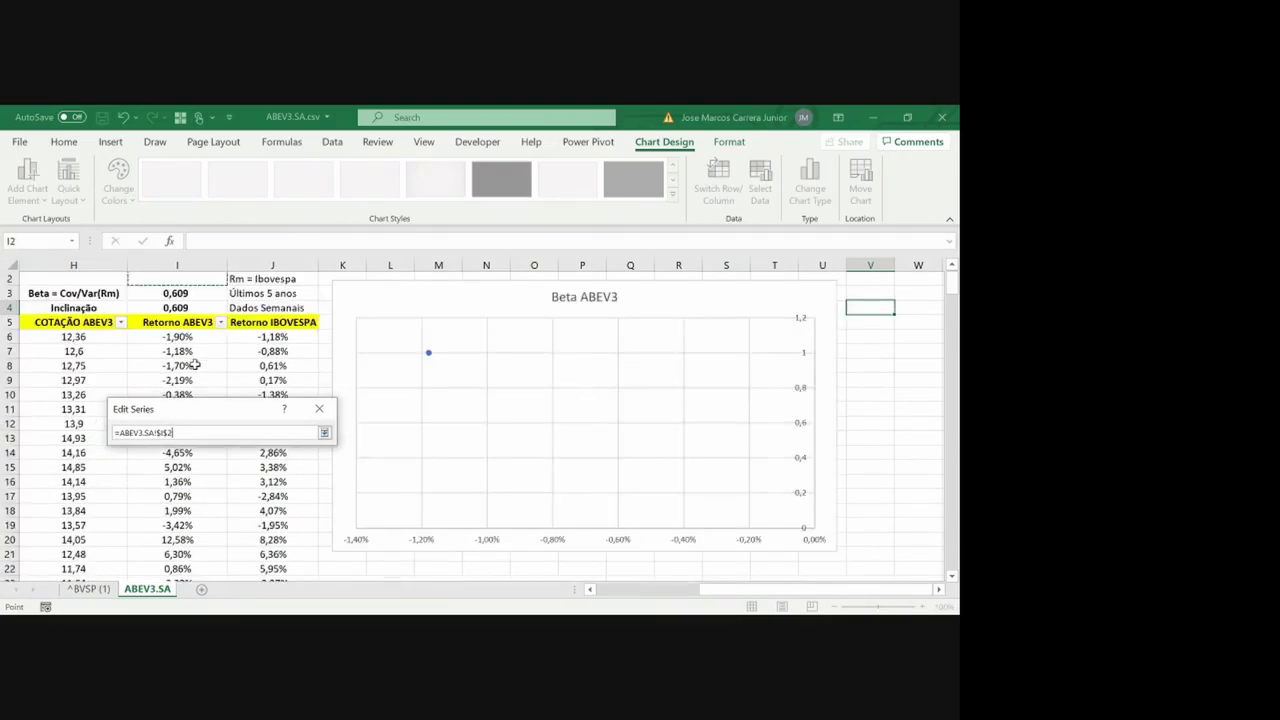
key("Down")
key("Down")
key("Down")
key("Down")
key("ctrl+shift+Down")
key("Return")
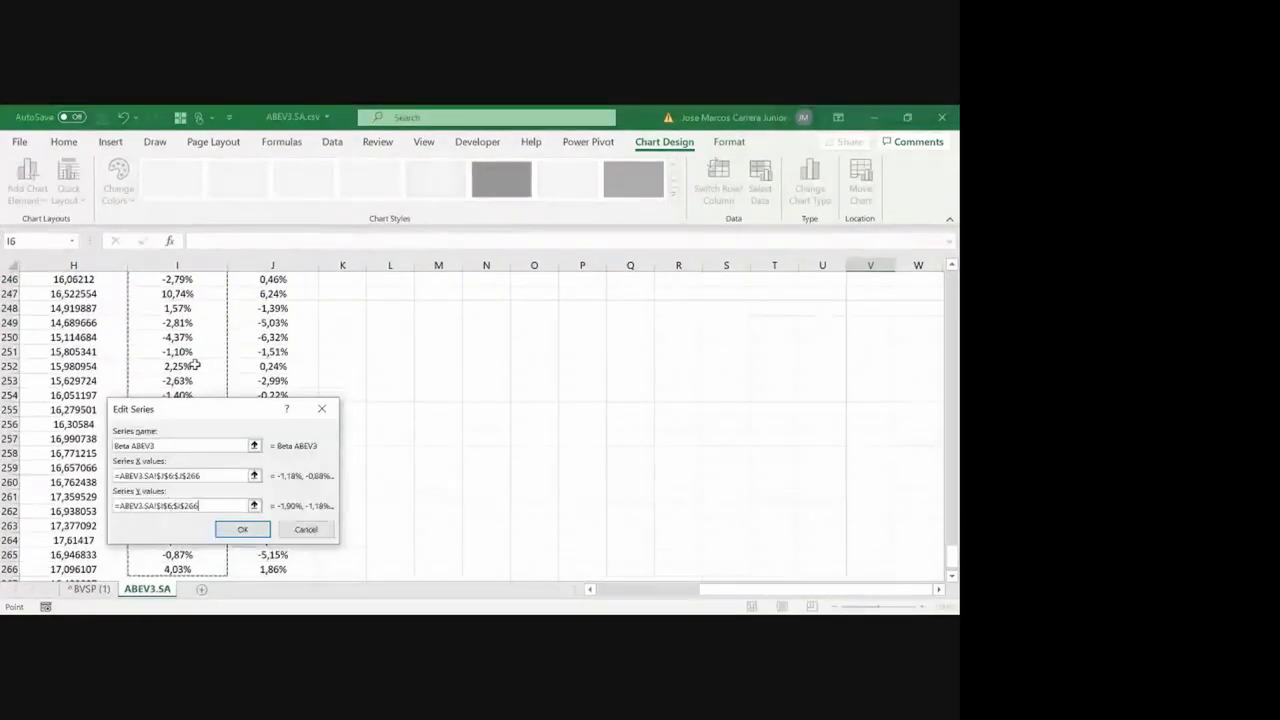
key("Return")
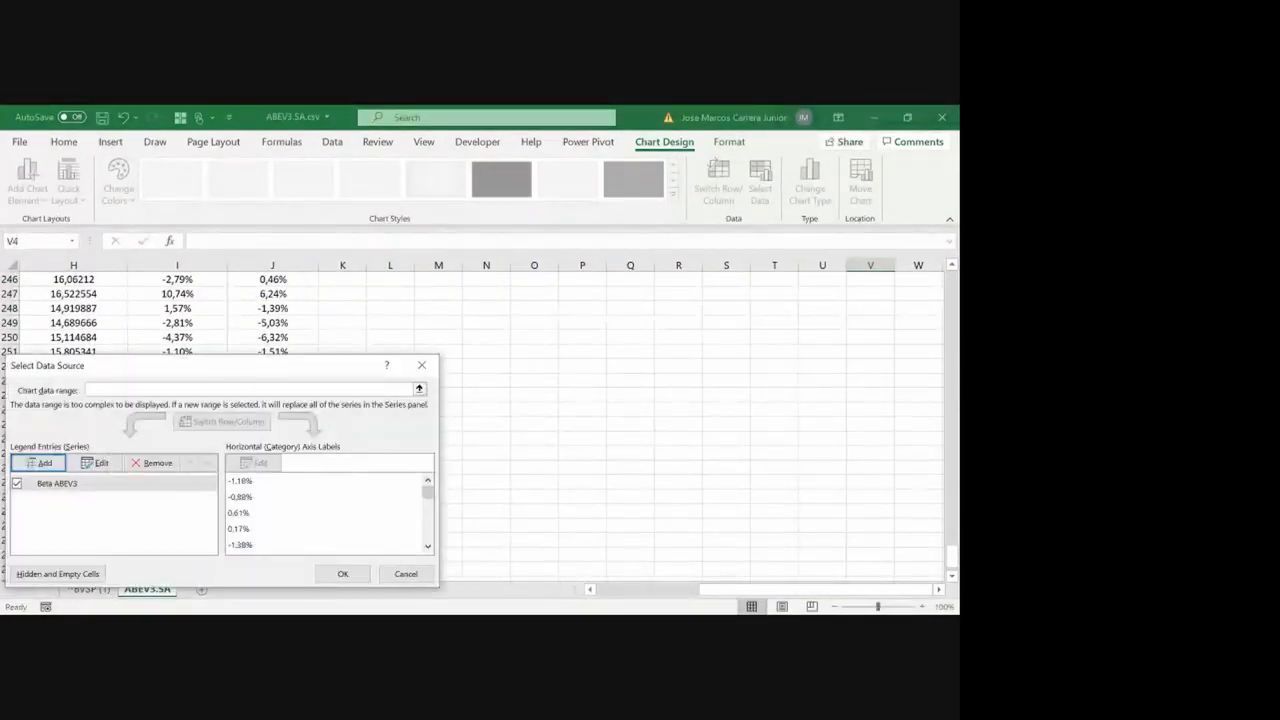
left_click(342, 573)
left_click(352, 526)
key("ctrl+Home")
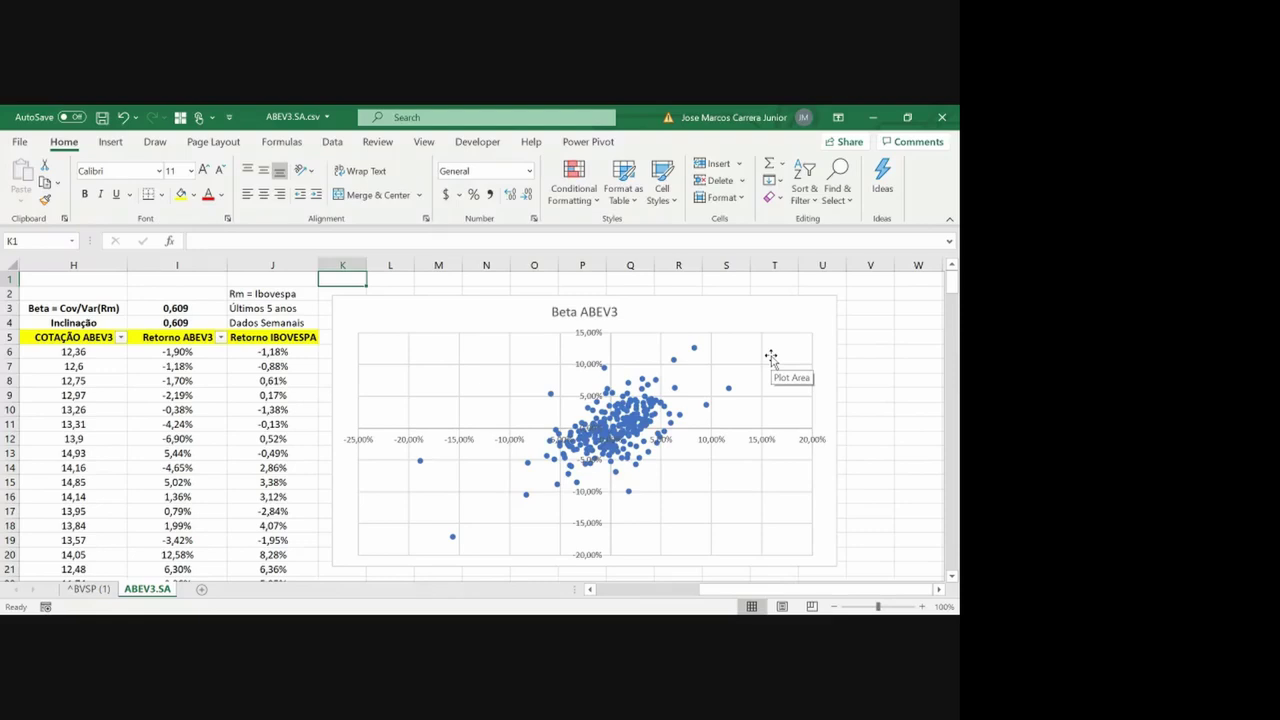
Add a linear trendline to the Beta ABEV3 series and display its equation on the chart
right_click(677, 392)
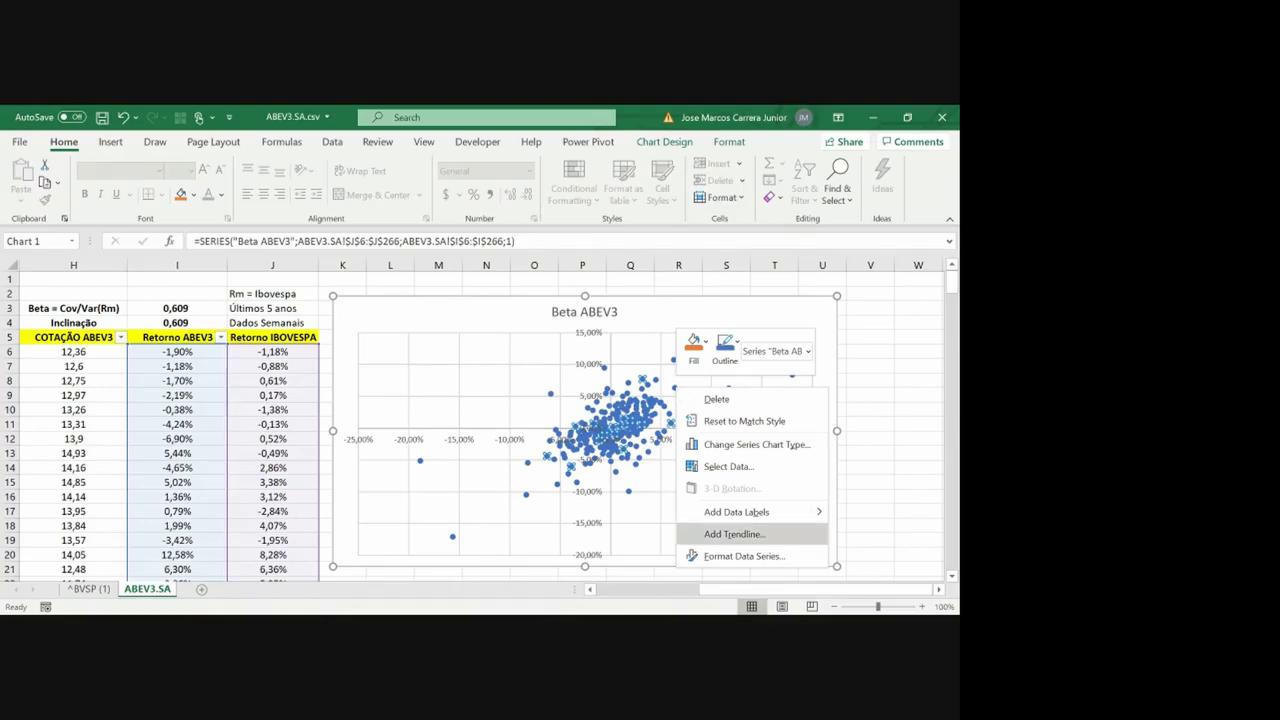
left_click(734, 534)
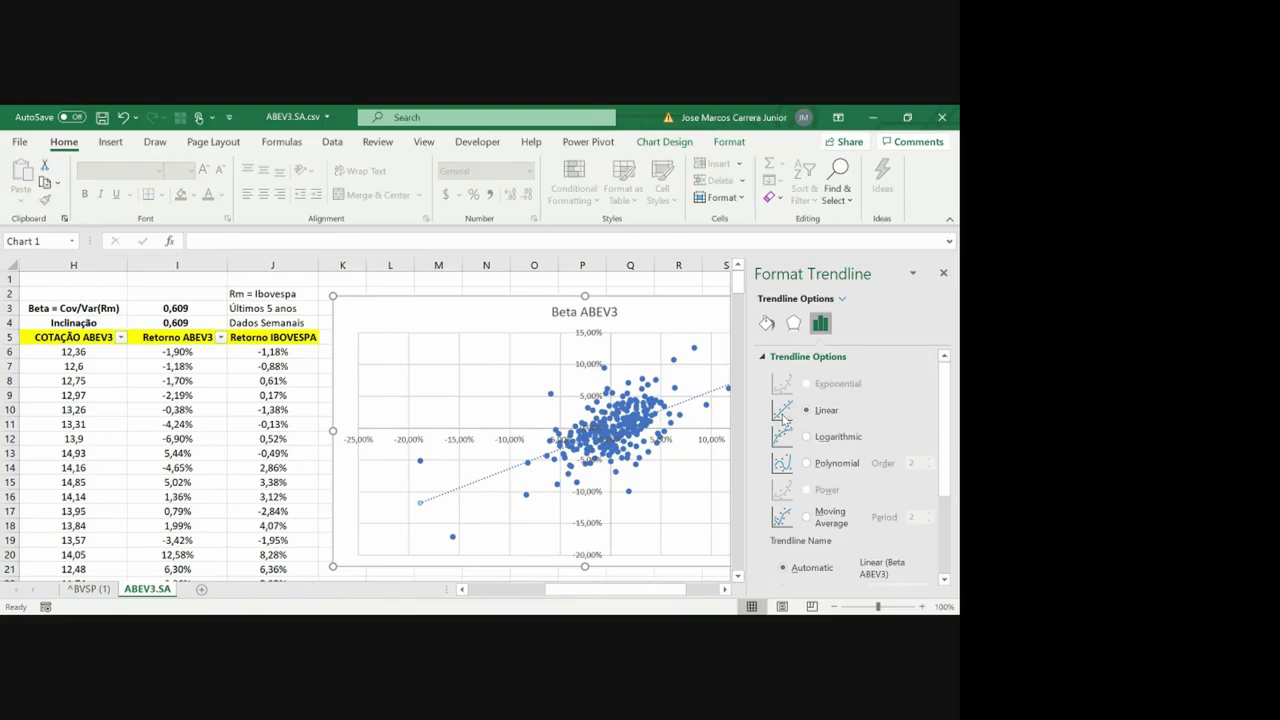
left_click_drag(944, 449, 953, 540)
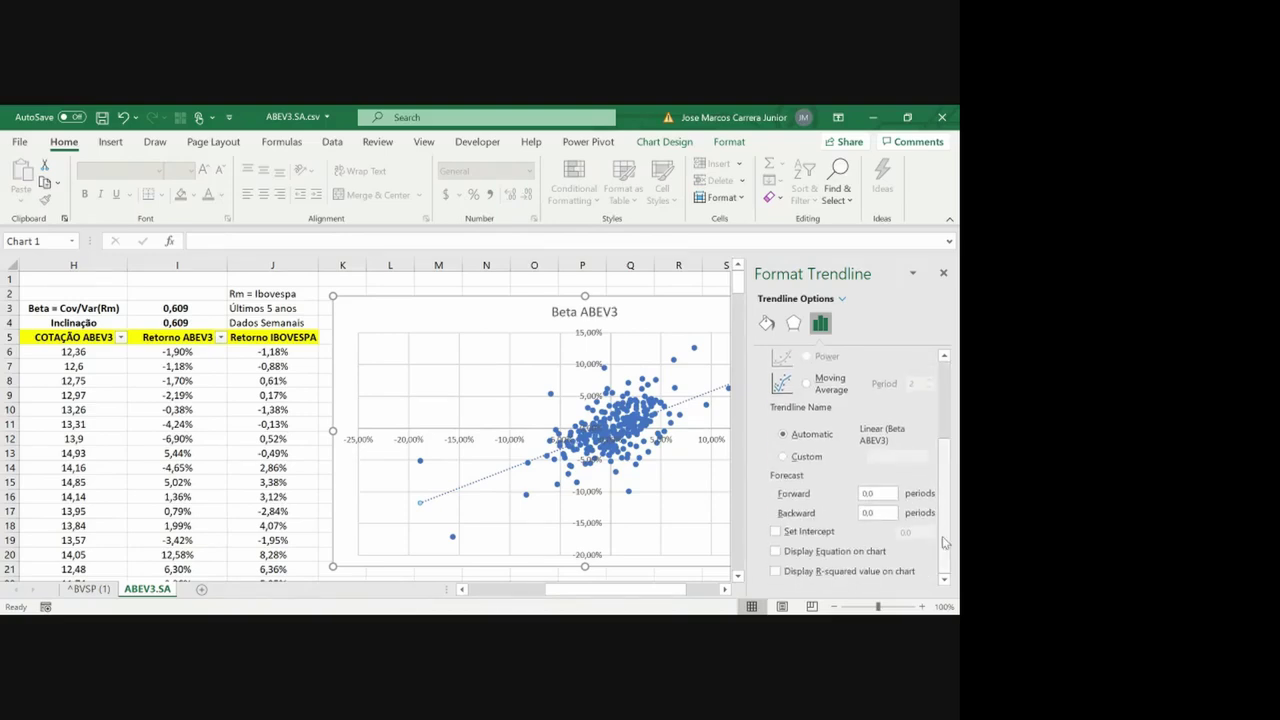
left_click(816, 552)
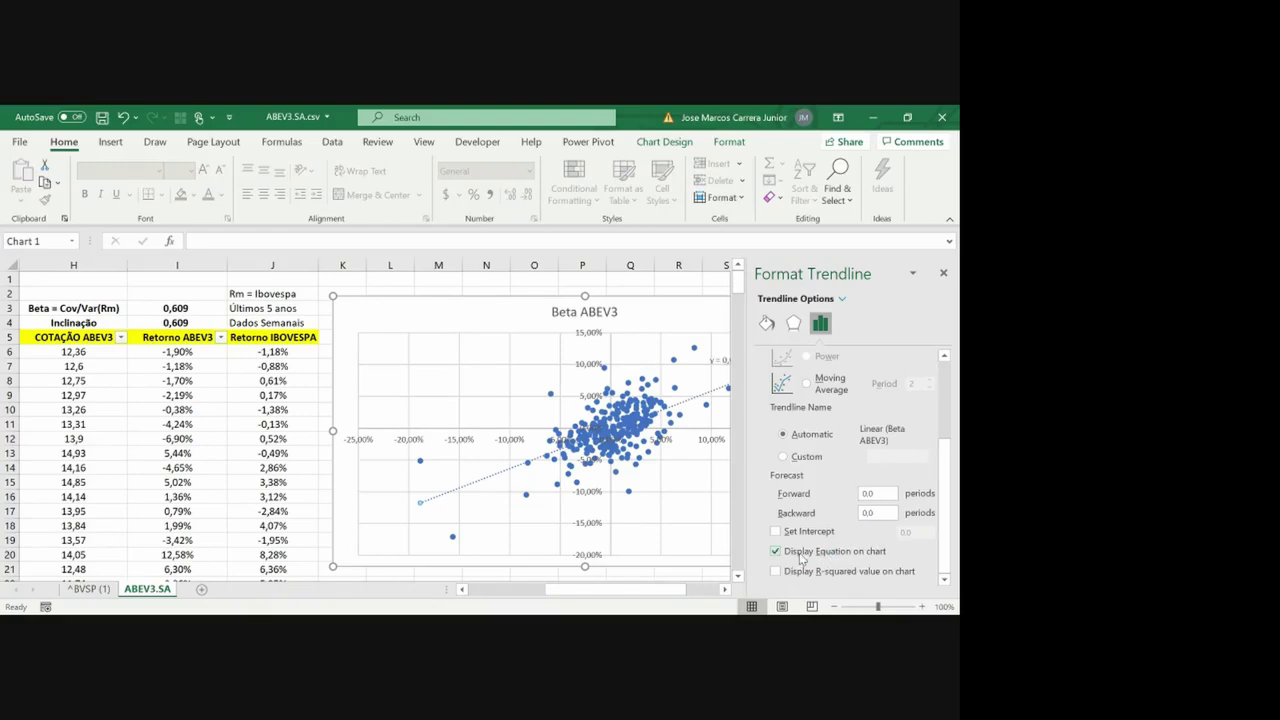
left_click(946, 271)
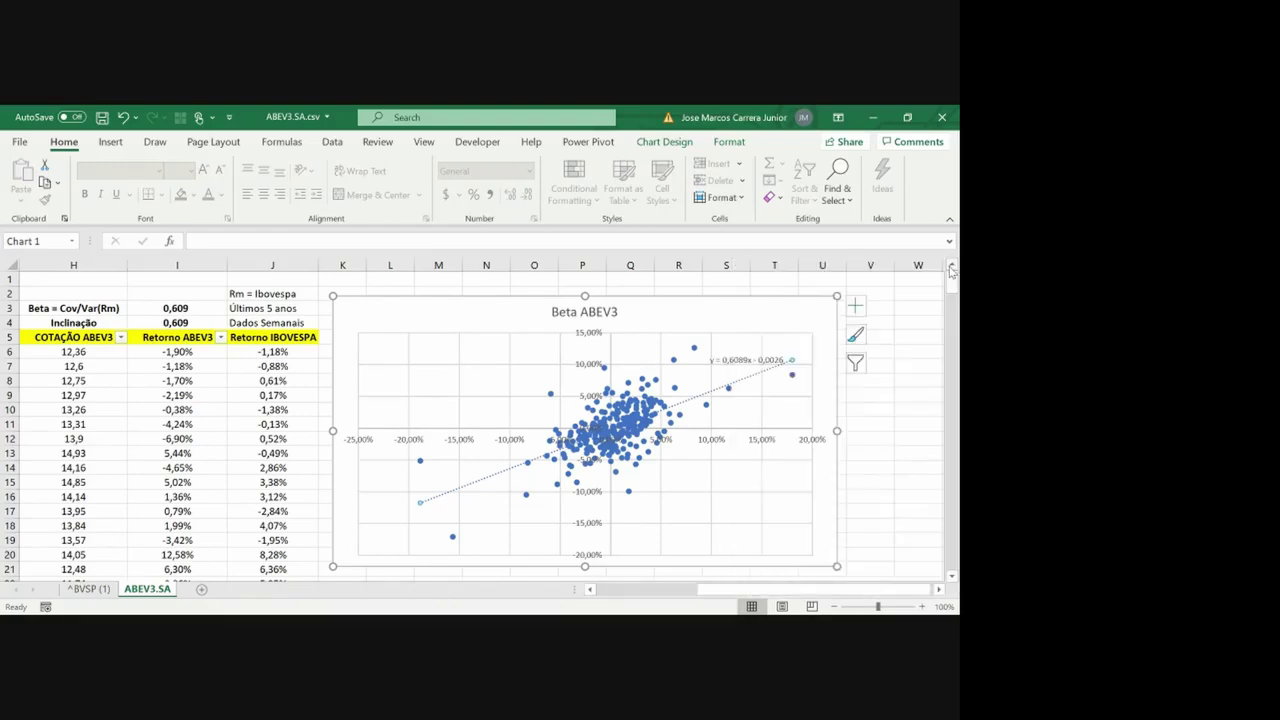
Bold the trendline equation and show the beta and Inclinação results in I3:I4 with four decimal places
left_click(760, 359)
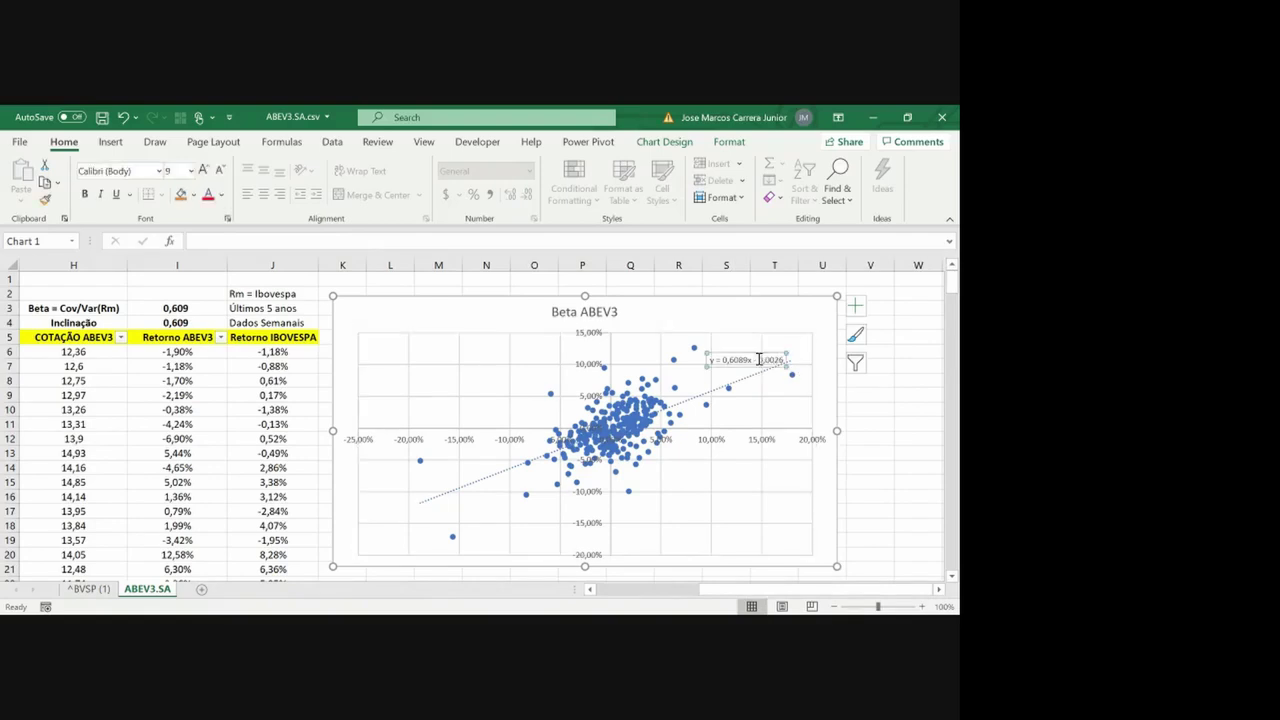
key("ctrl+b")
left_click_drag(177, 308, 177, 323)
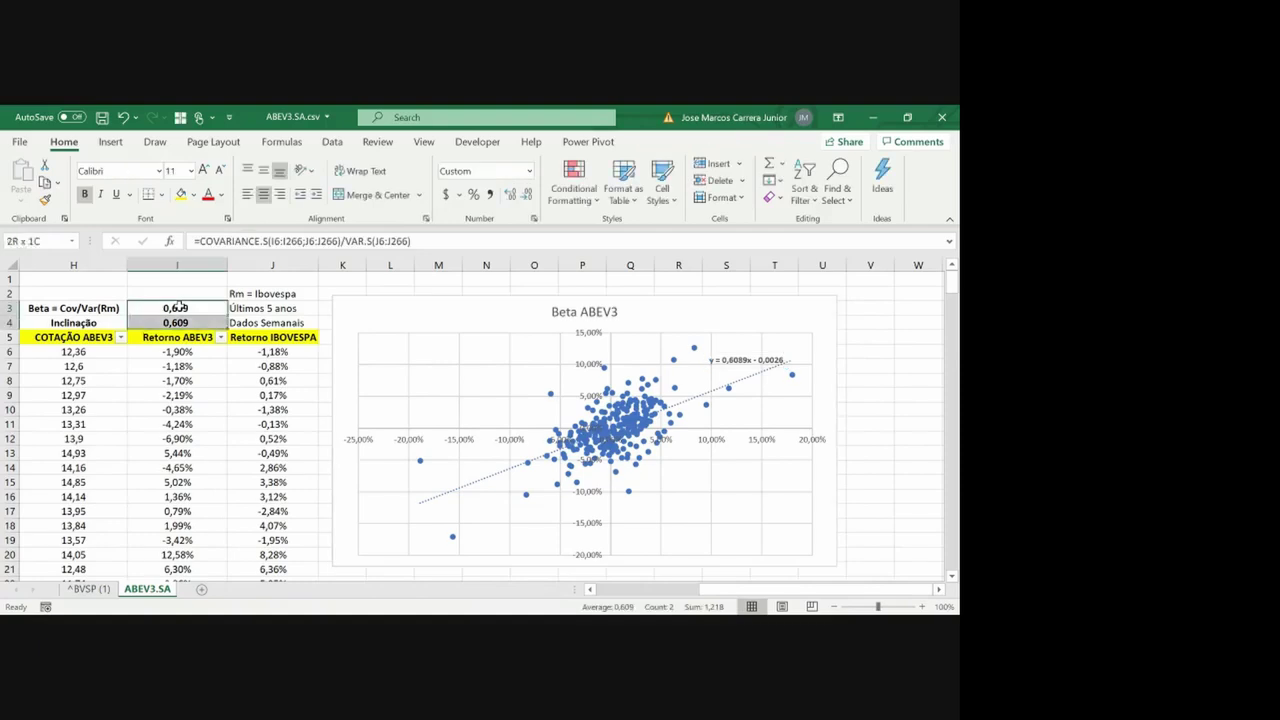
left_click(511, 194)
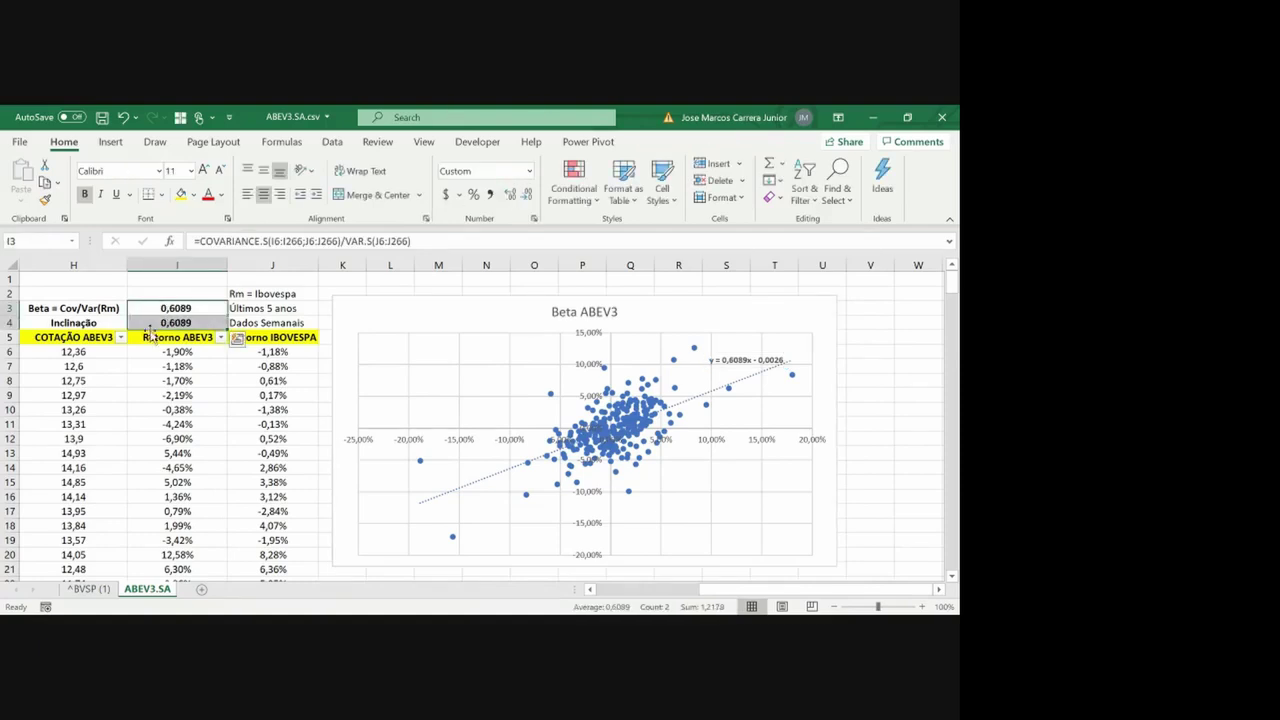
Handwrite the line equation "y = a + bx" in black ink in the blank area beside the chart
left_click(869, 334)
key("Right")
key("Right")
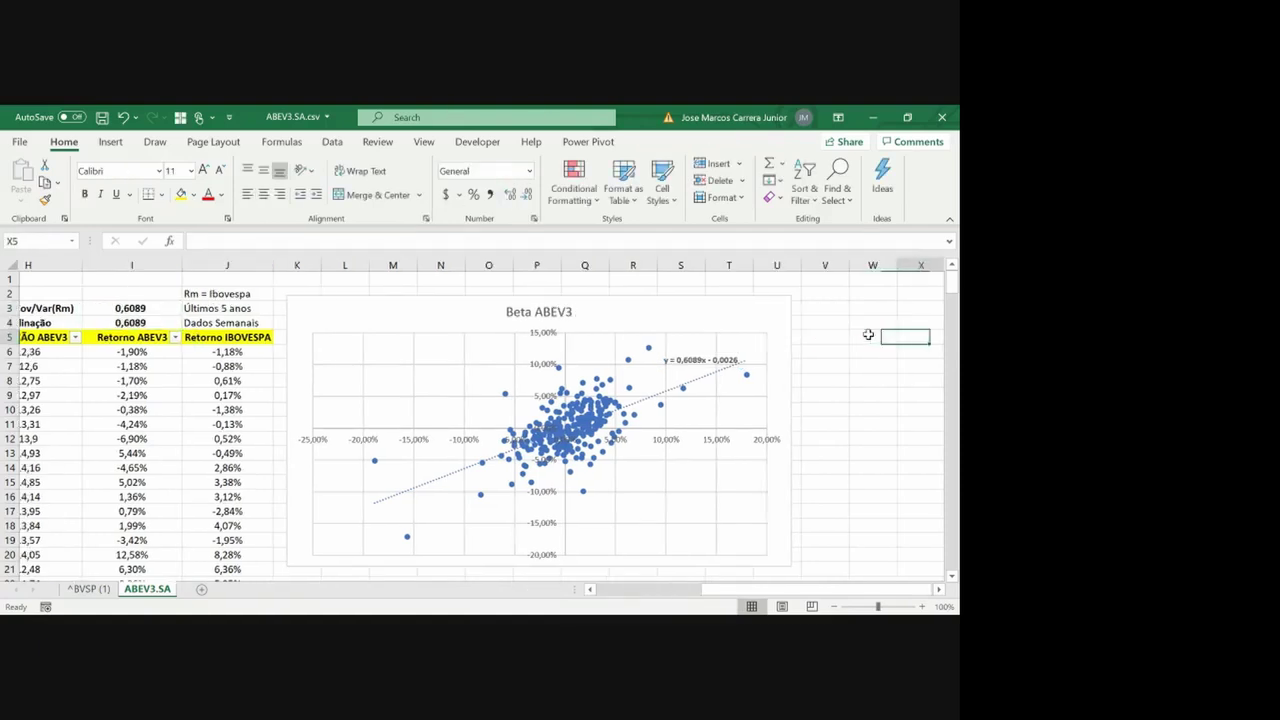
key("Left")
key("Left")
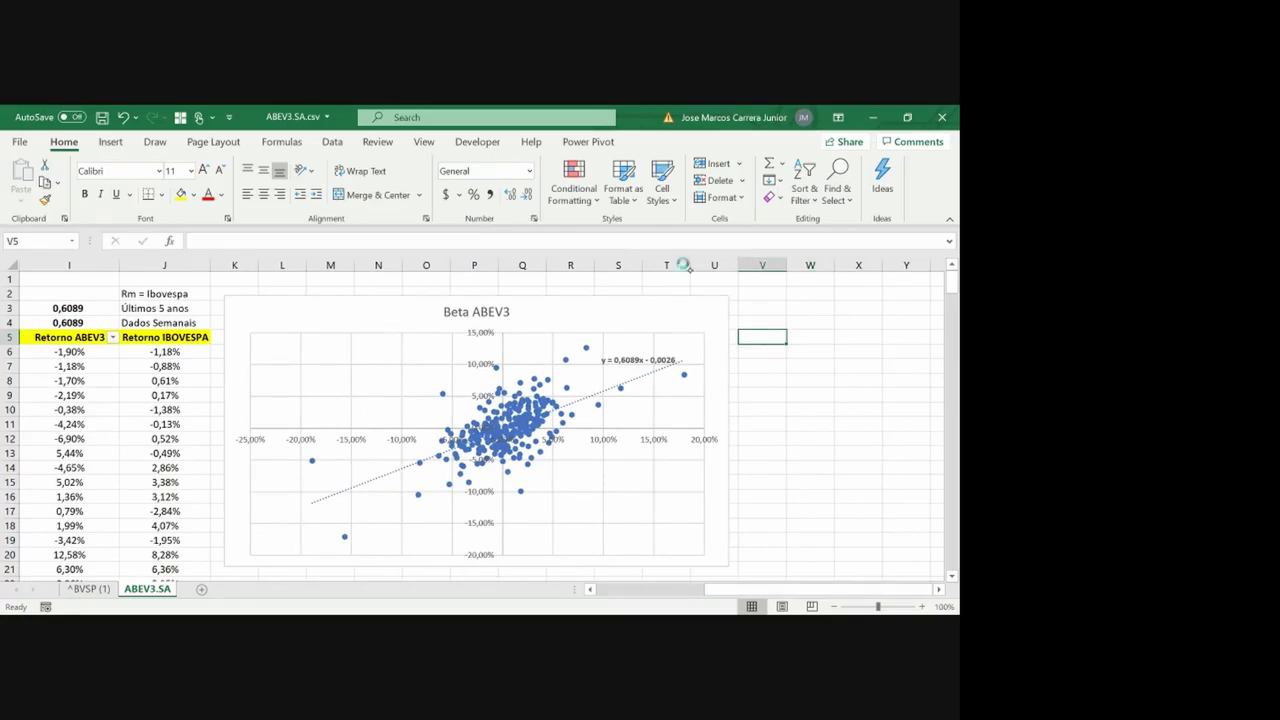
mouse_move(756, 292)
left_mouse_down()
mouse_move(758, 322)
mouse_move(782, 299)
left_mouse_up()
left_click_drag(771, 305, 822, 300)
left_click_drag(816, 294, 816, 306)
left_click_drag(829, 289, 833, 306)
left_click_drag(848, 293, 849, 303)
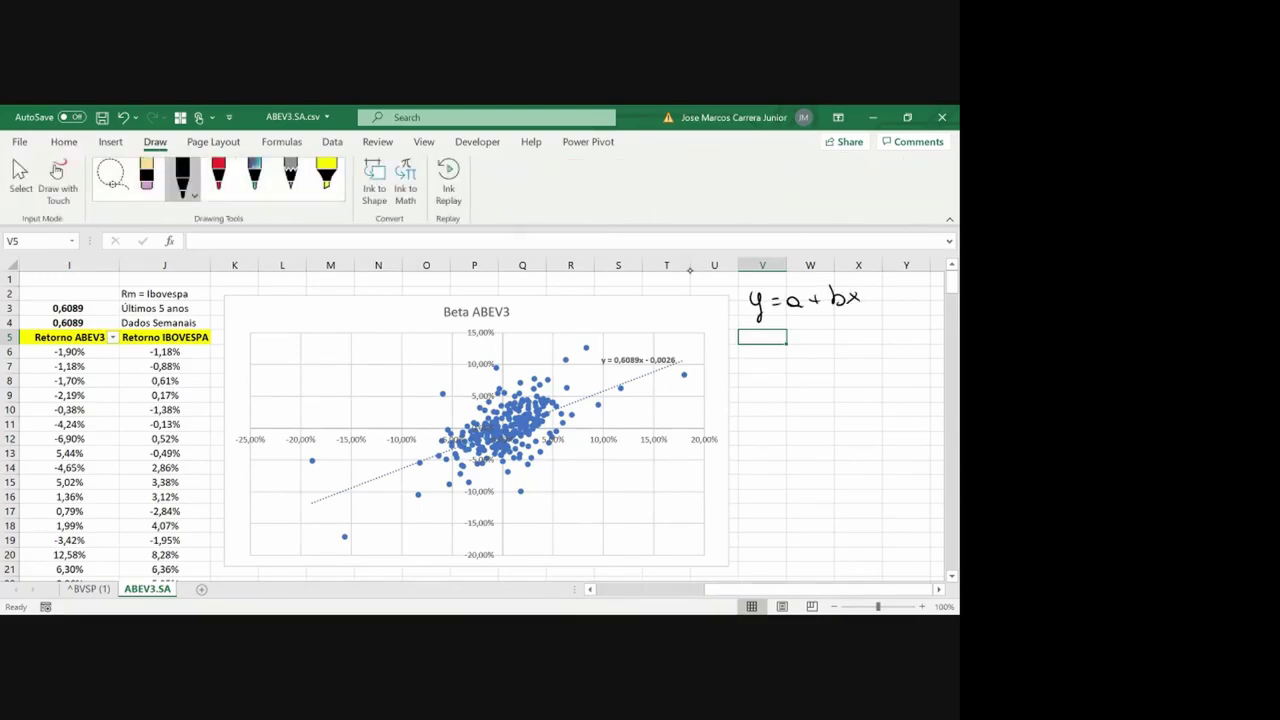
Draw ink arrows down from y and x in the handwritten equation, labelling them "Ri" and "Rm"
mouse_move(758, 324)
left_mouse_down()
mouse_move(764, 347)
mouse_move(747, 377)
mouse_move(760, 376)
left_mouse_up()
left_click_drag(766, 366, 766, 376)
mouse_move(856, 301)
left_mouse_down()
mouse_move(838, 371)
mouse_move(850, 352)
mouse_move(854, 372)
left_mouse_up()
left_click_drag(852, 362, 868, 374)
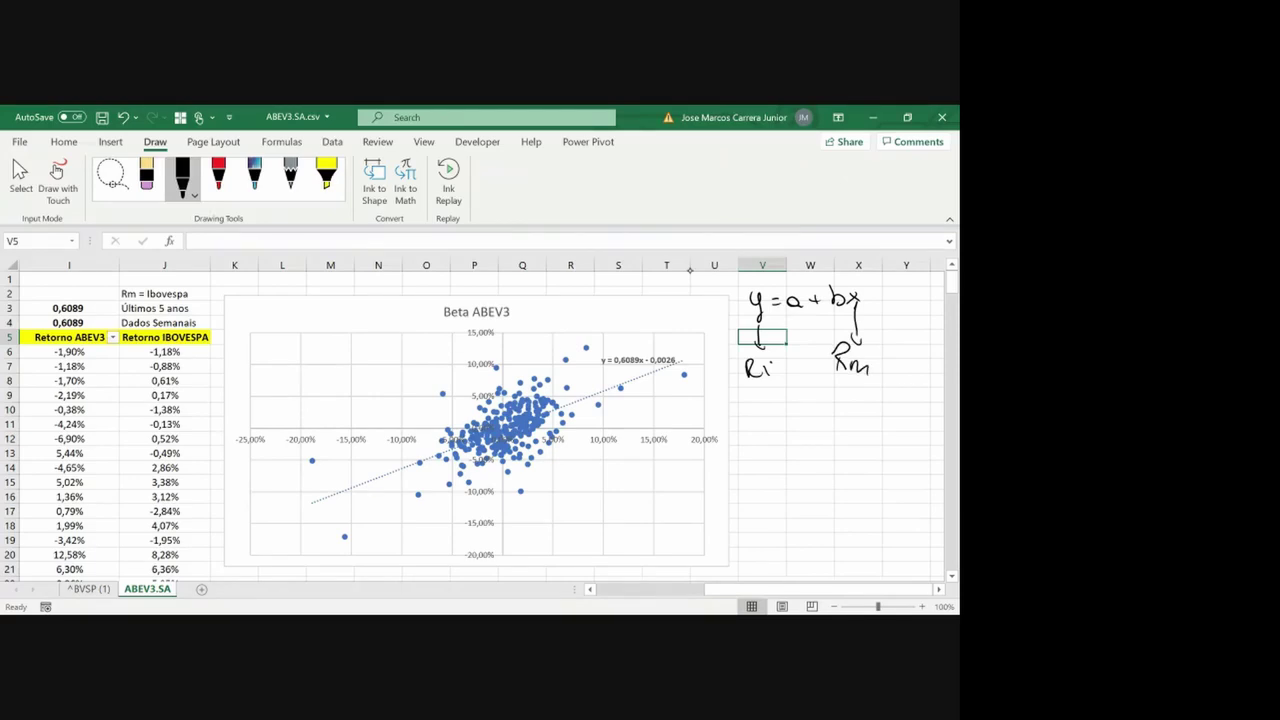
Handwrite "Ri = -0,0026 + 0,6089 Rm" below the labels, marking y and circling the constant -0,0026 in the chart's equation
mouse_move(753, 394)
left_mouse_down()
mouse_move(752, 416)
mouse_move(776, 416)
left_mouse_up()
left_click_drag(596, 372, 607, 369)
left_click_drag(785, 403, 796, 402)
left_click_drag(785, 408, 796, 407)
mouse_move(668, 352)
left_mouse_down()
mouse_move(640, 362)
mouse_move(684, 355)
left_mouse_up()
left_click_drag(824, 400, 844, 401)
left_click_drag(863, 399, 884, 413)
left_click_drag(897, 398, 900, 408)
left_click_drag(800, 437, 824, 434)
mouse_move(833, 447)
left_mouse_down()
mouse_move(870, 436)
mouse_move(868, 449)
mouse_move(927, 451)
left_mouse_up()
Underline the handwritten 0,6089 coefficient with a wavy stroke and frame it with ink lines
left_click_drag(800, 463, 888, 465)
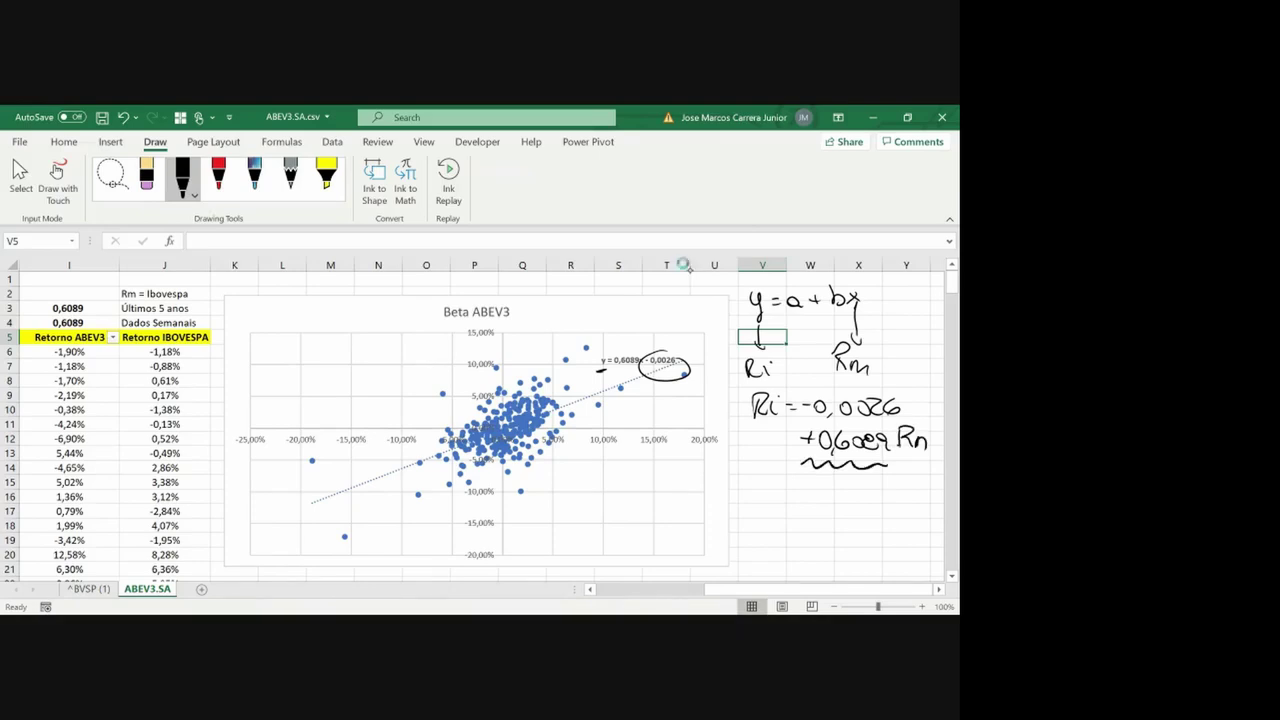
left_click_drag(794, 428, 888, 424)
left_click_drag(794, 425, 792, 466)
left_click_drag(892, 425, 884, 469)
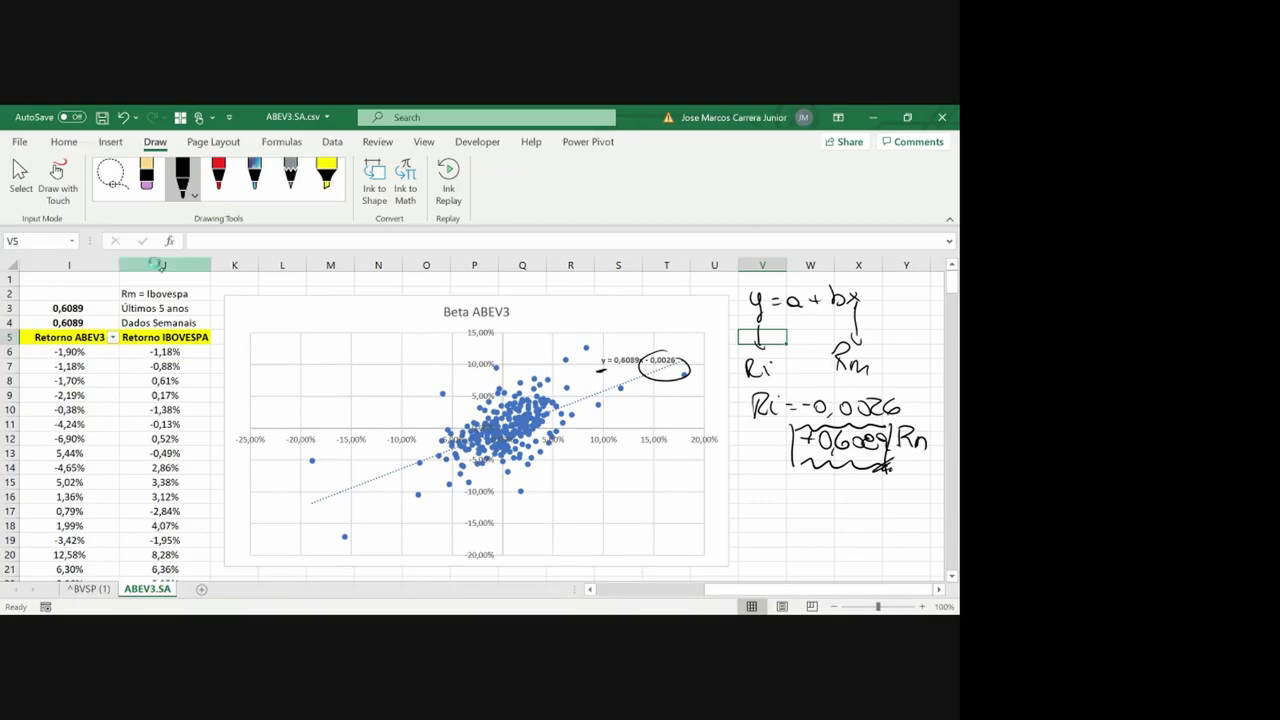
Draw ink arrows linking the results in I3 and I4 to the slope in the chart's equation, and add short marks beside both cells
left_click_drag(143, 271, 67, 307)
mouse_move(158, 265)
left_mouse_down()
mouse_move(588, 312)
mouse_move(616, 357)
left_mouse_up()
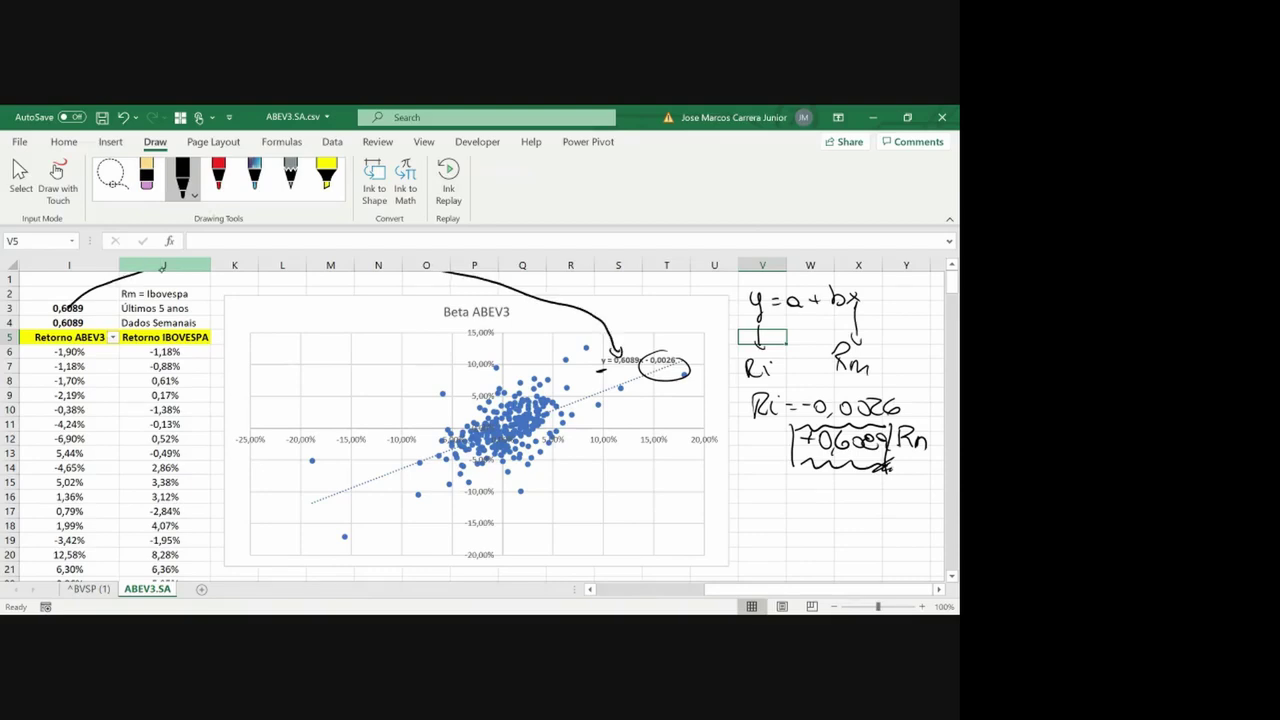
mouse_move(85, 322)
left_mouse_down()
mouse_move(205, 396)
mouse_move(620, 373)
left_mouse_up()
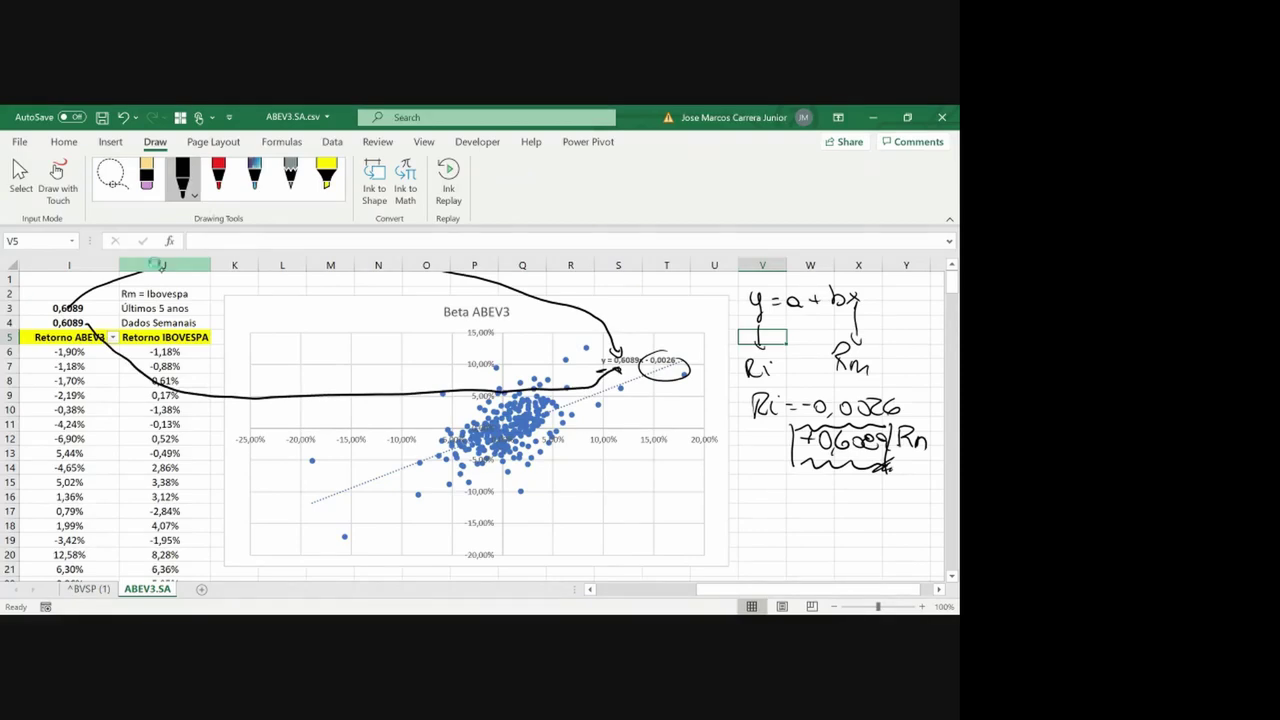
left_click_drag(106, 299, 100, 305)
left_click_drag(99, 315, 93, 321)
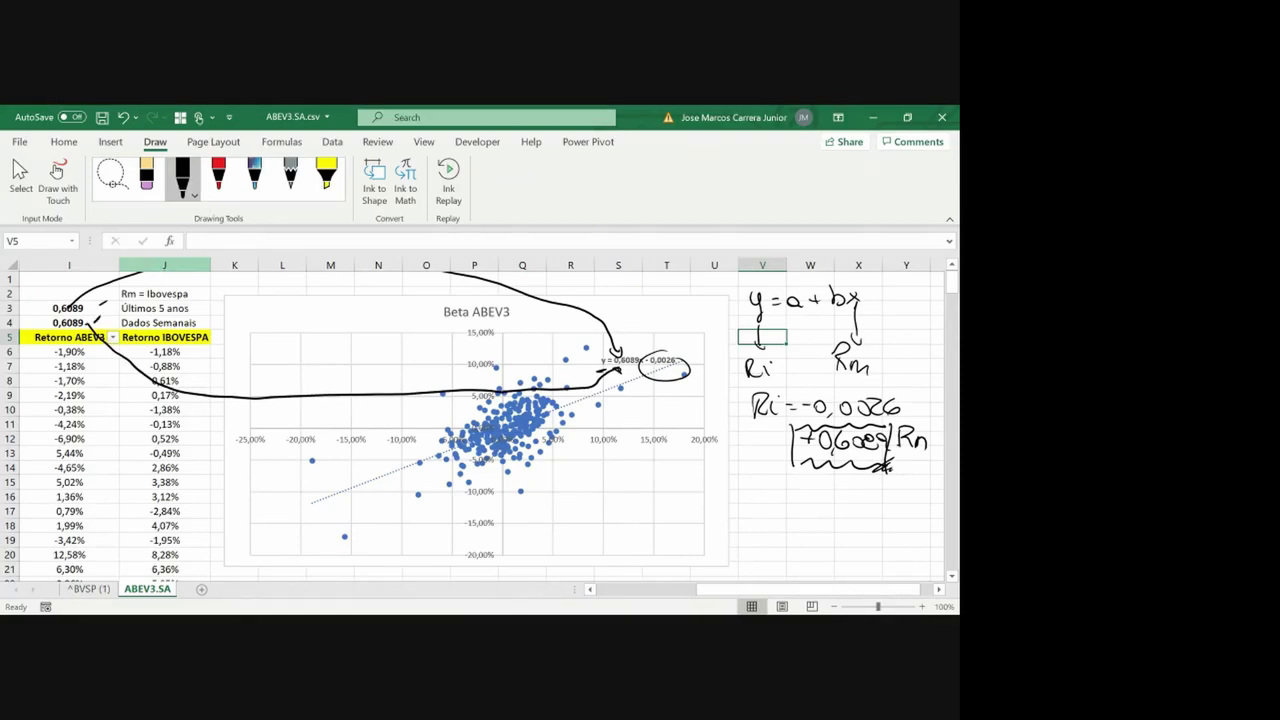